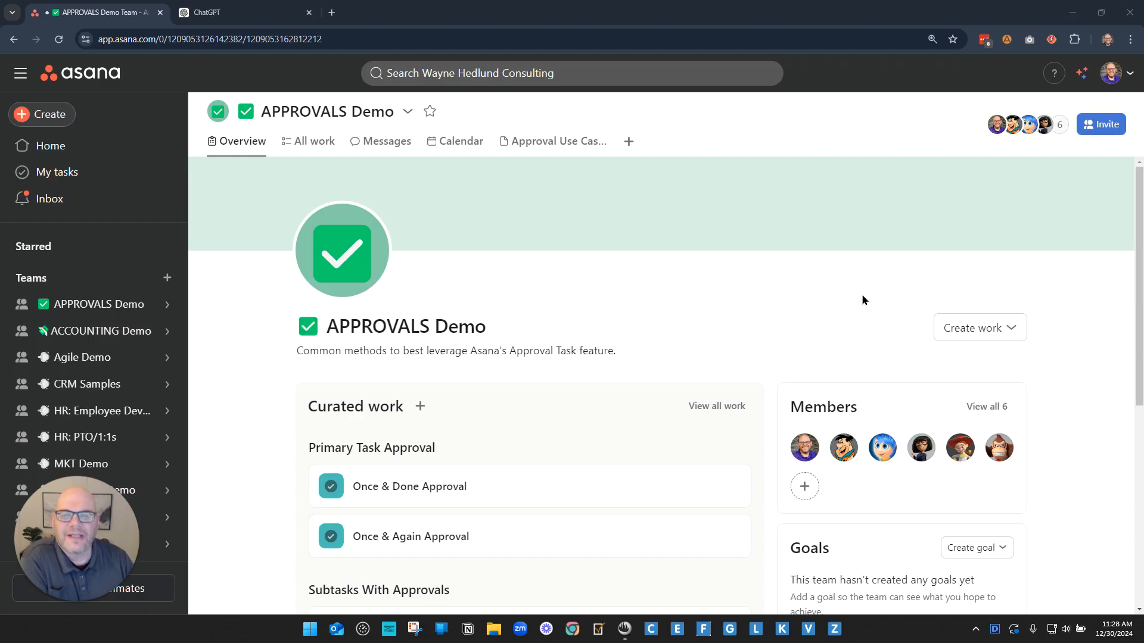
- Open the team's Approval Use Cases note and read through the long list of approval examples to its end
click(571, 142)
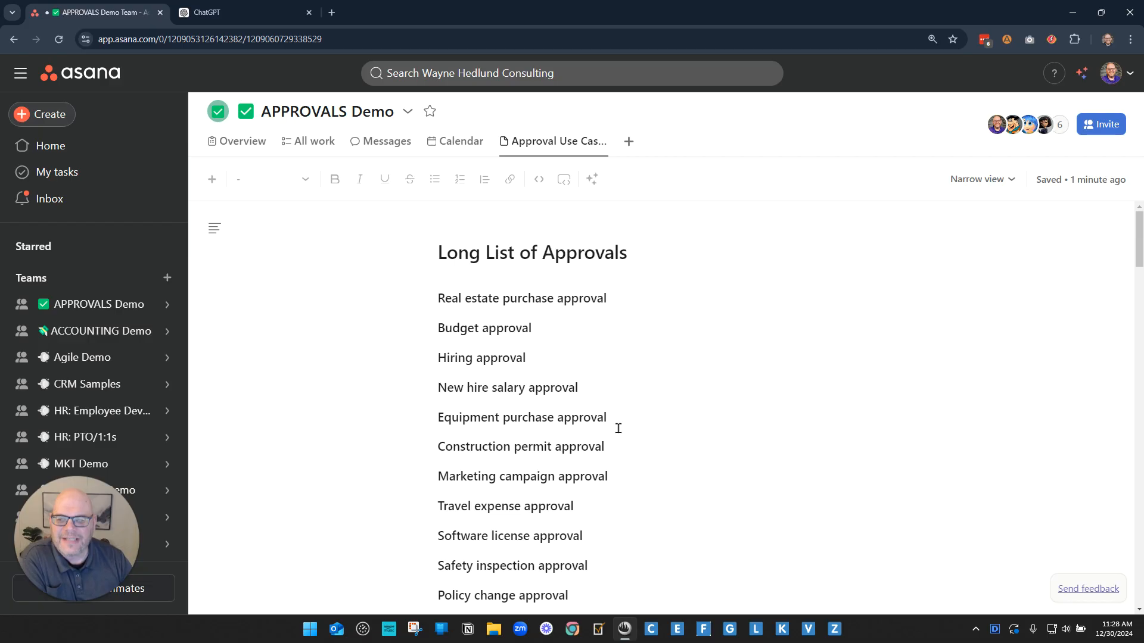
scroll(618, 428, down, 4)
scroll(618, 428, down, 3)
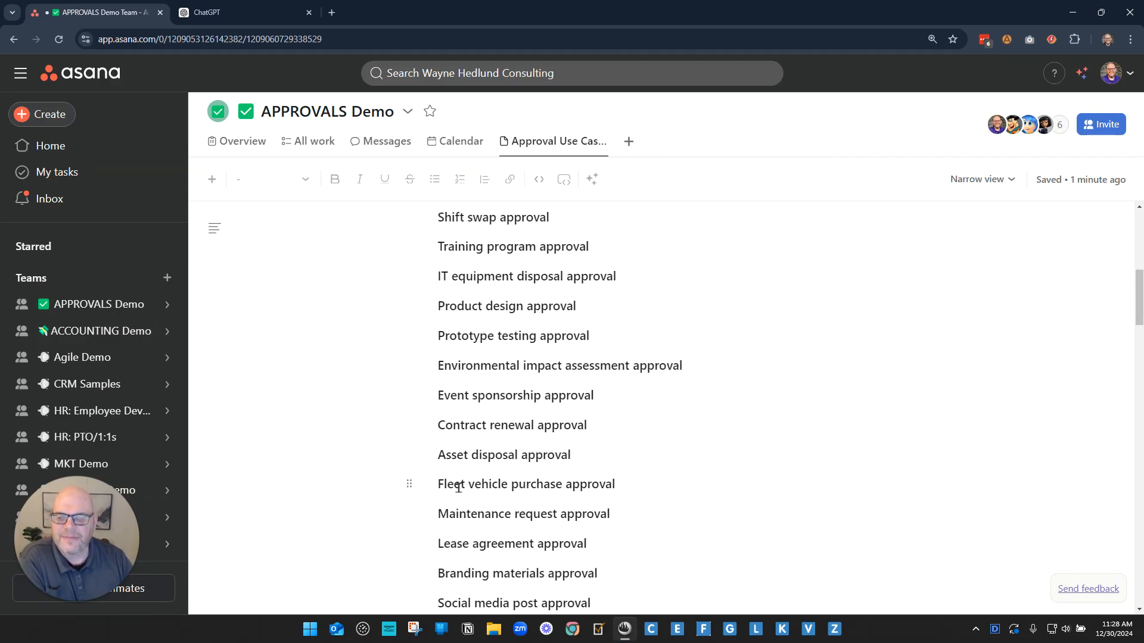
scroll(695, 489, down, 4)
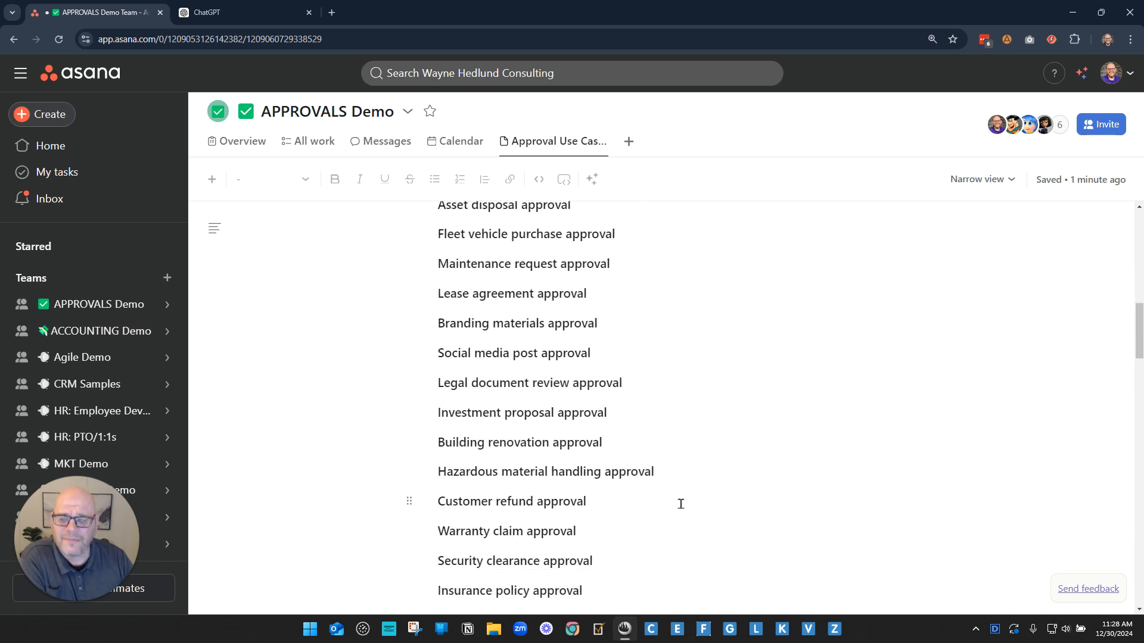
scroll(651, 499, down, 1)
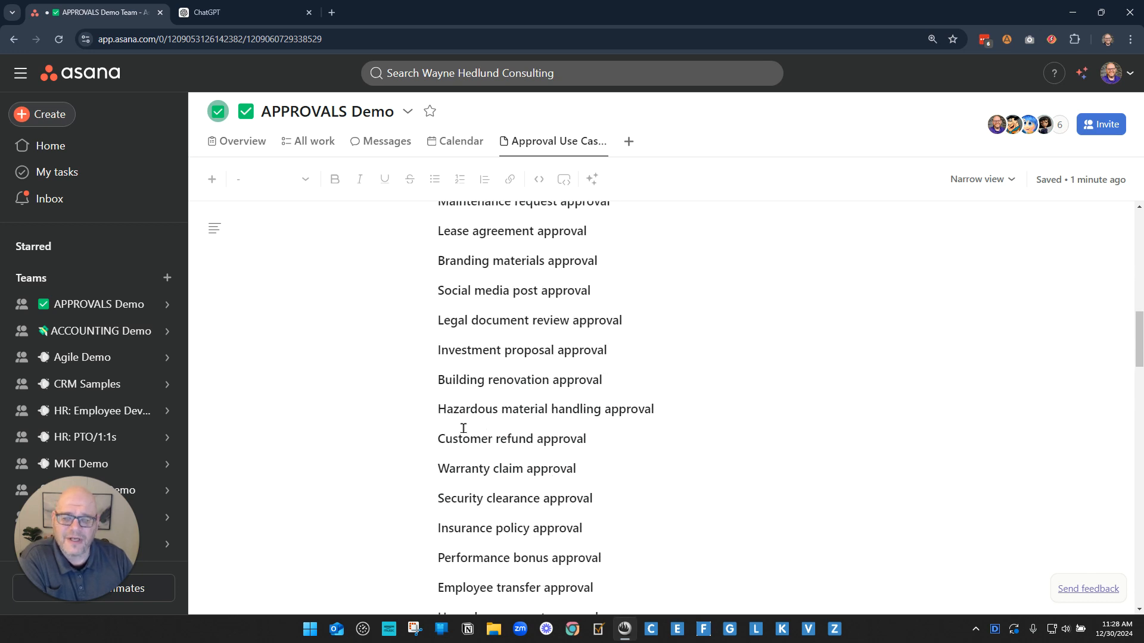
scroll(705, 482, down, 3)
scroll(708, 486, down, 1)
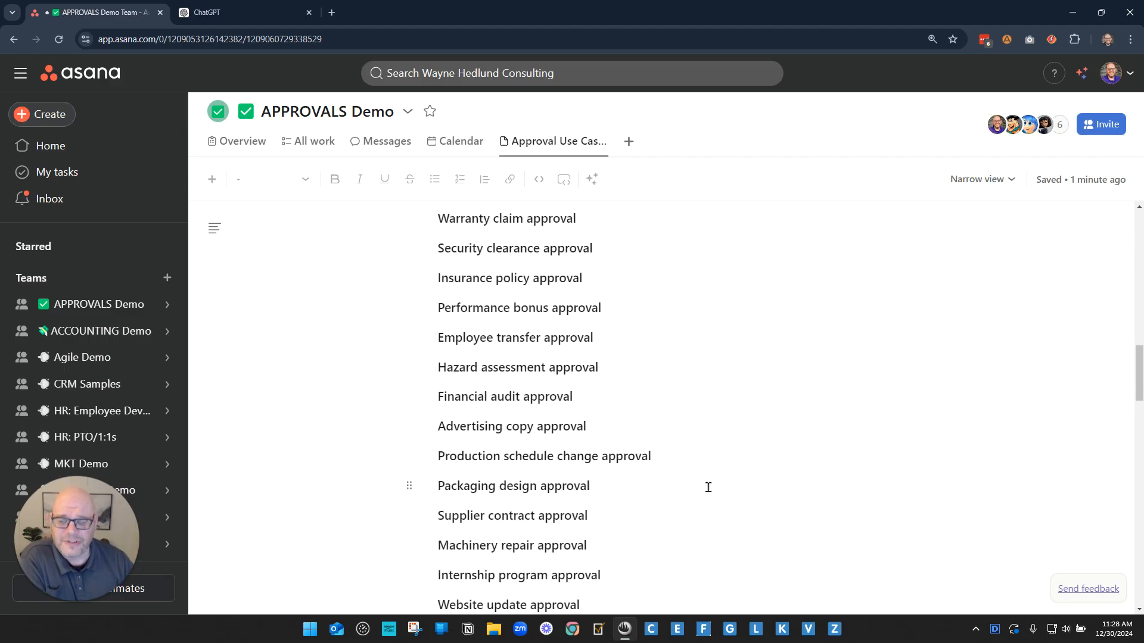
scroll(676, 490, down, 4)
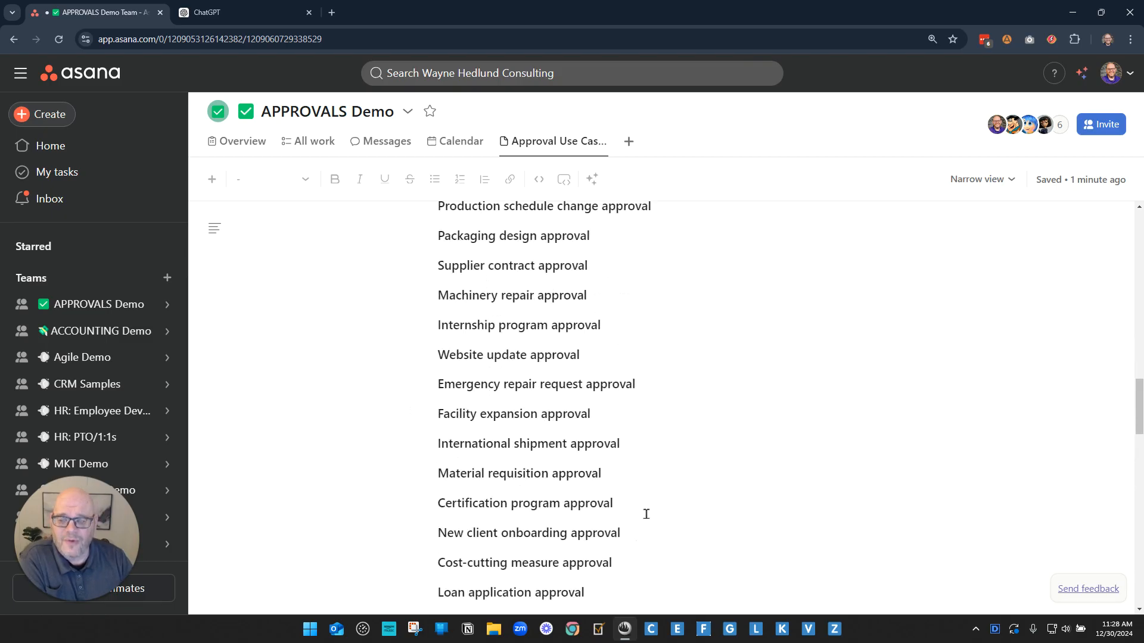
scroll(646, 513, down, 1)
scroll(539, 481, down, 3)
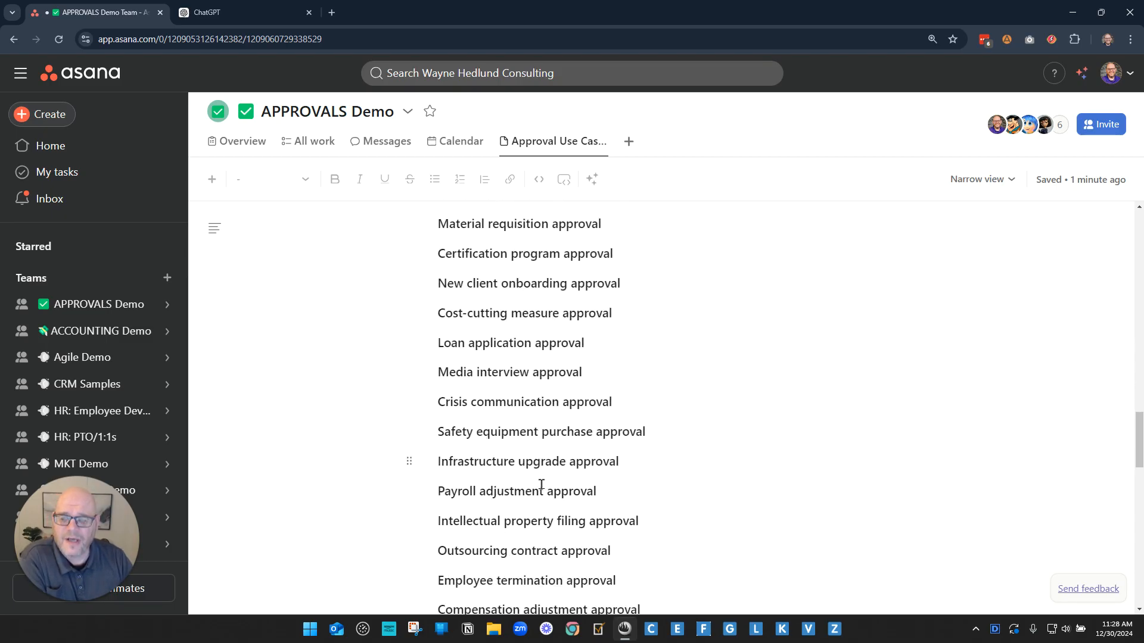
scroll(540, 484, down, 2)
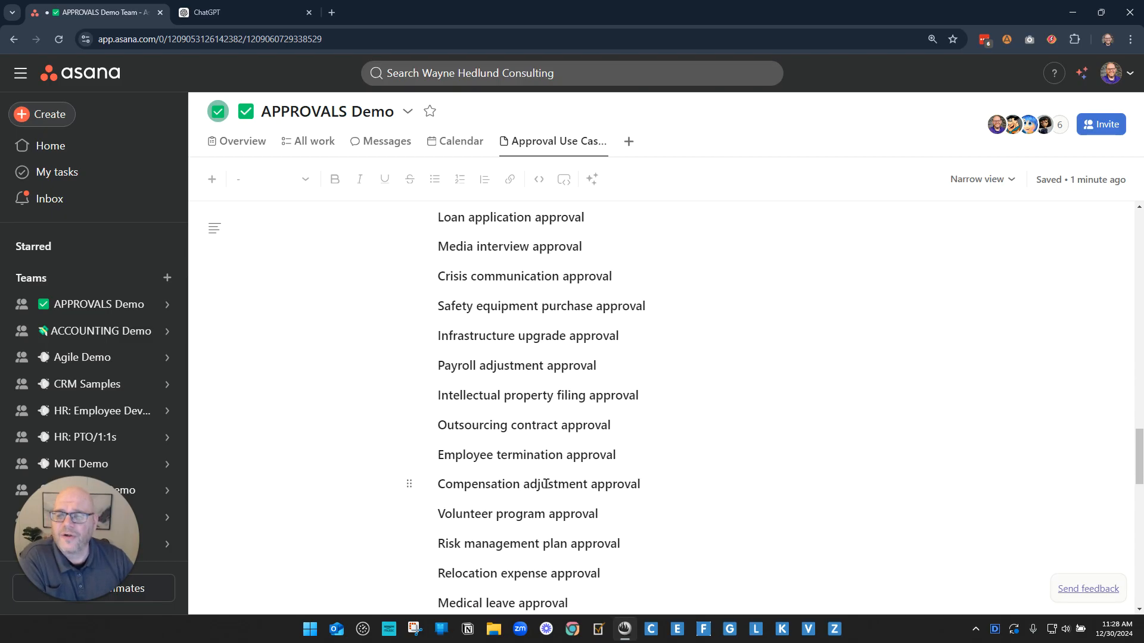
scroll(545, 483, down, 4)
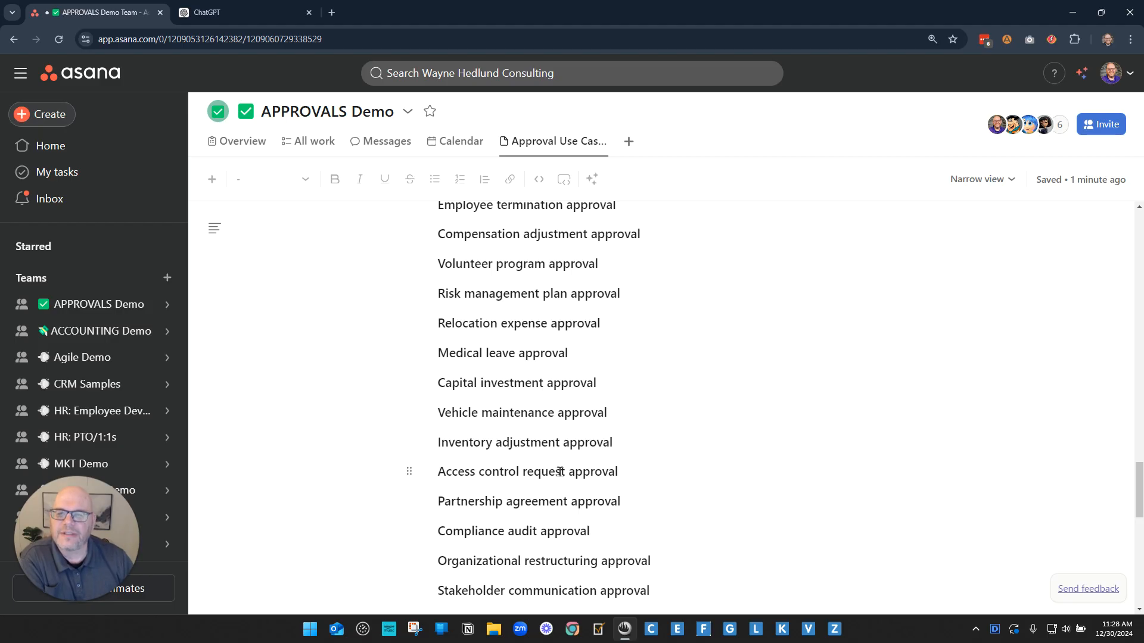
scroll(557, 467, up, 20)
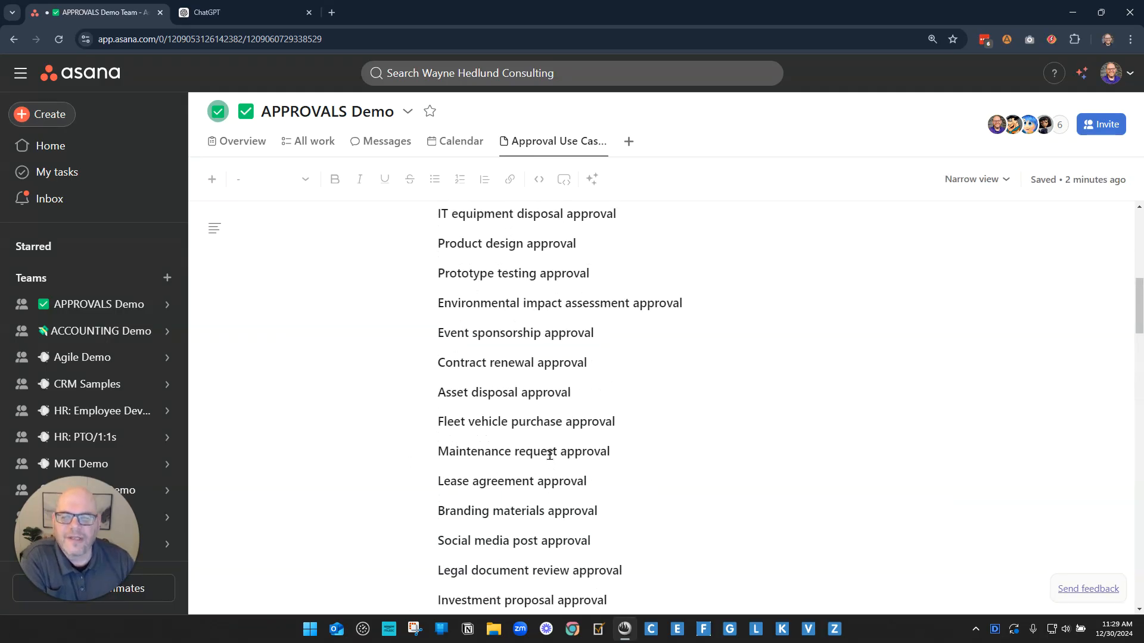
click(635, 255)
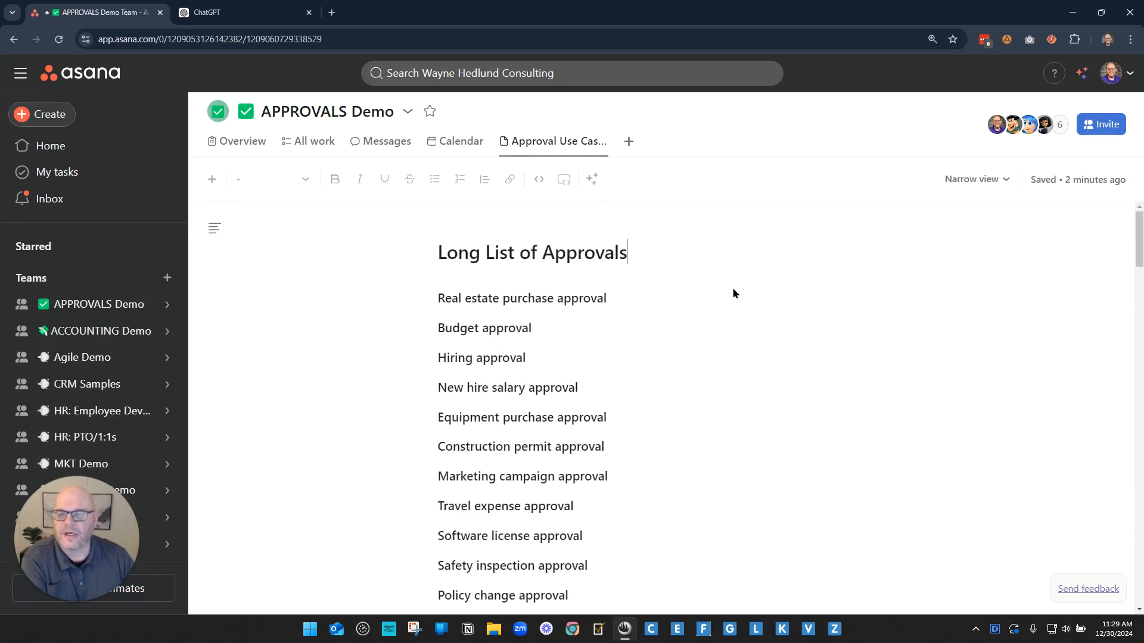
key(ctrl+End)
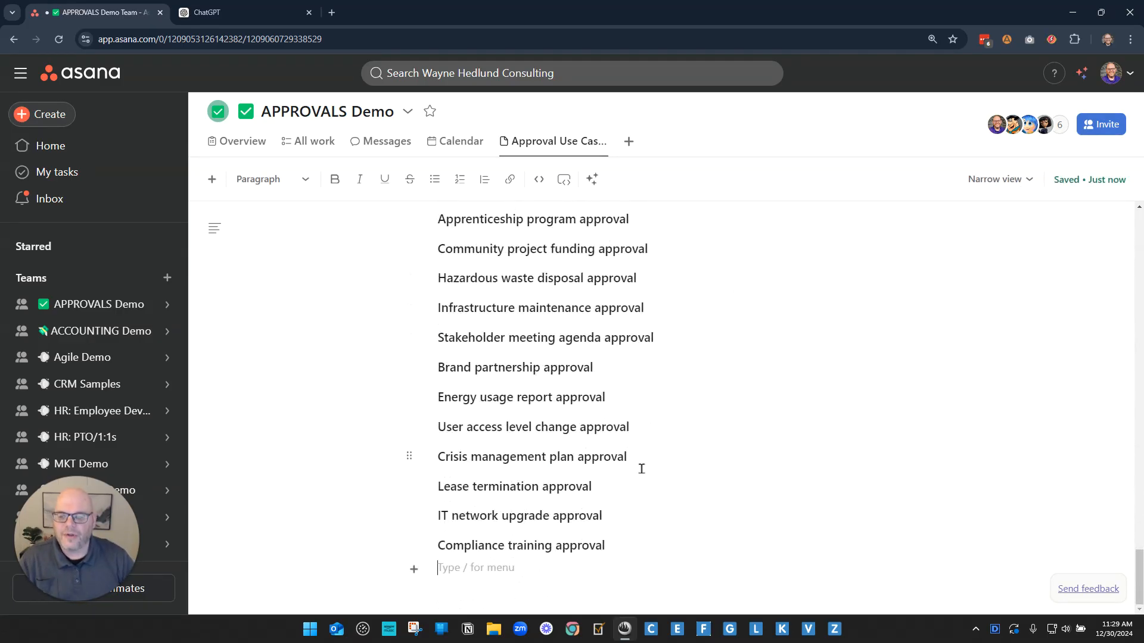
scroll(610, 501, up, 20)
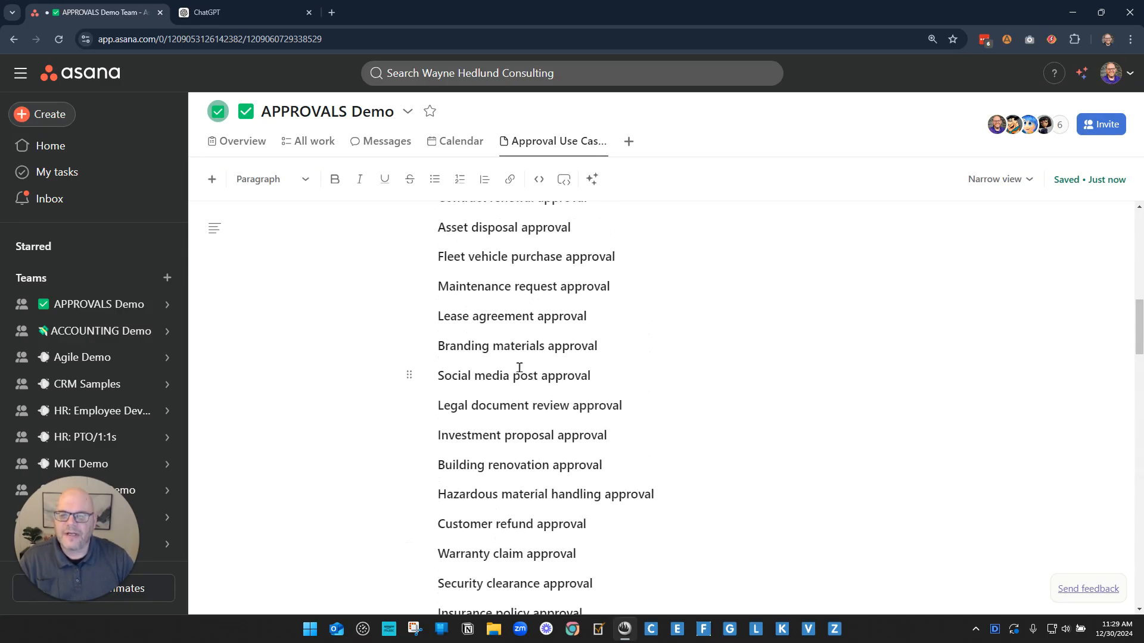
- Insert a line directly below the "Long List of Approvals" heading reading "APPROVAL: Approved. Rejected. Changes requested."
click(440, 291)
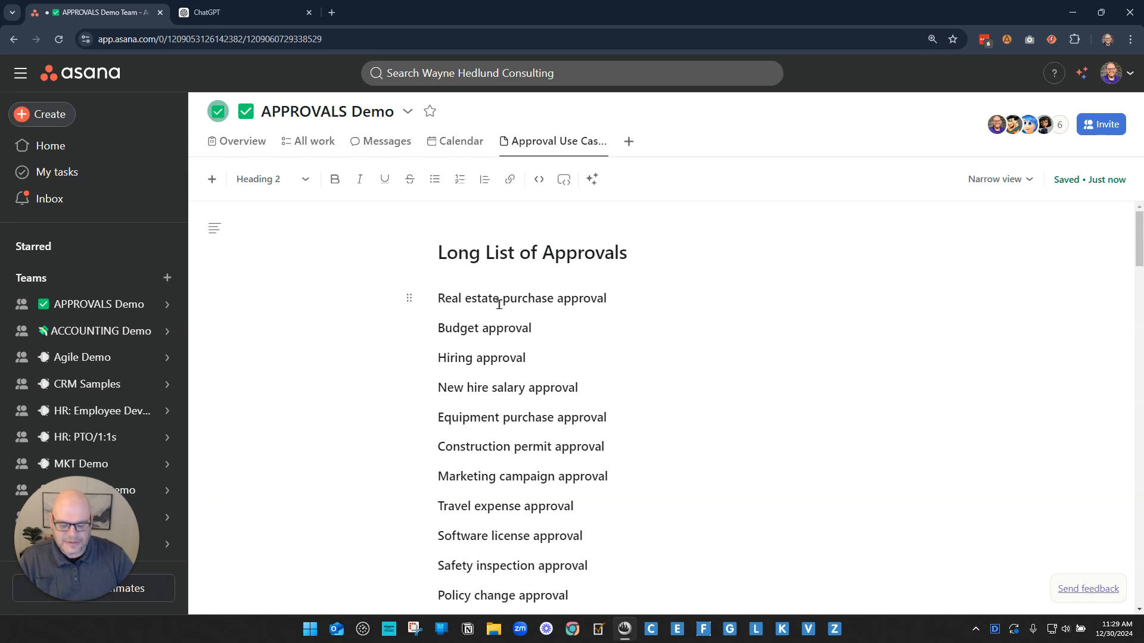
key(Return)
text(A)
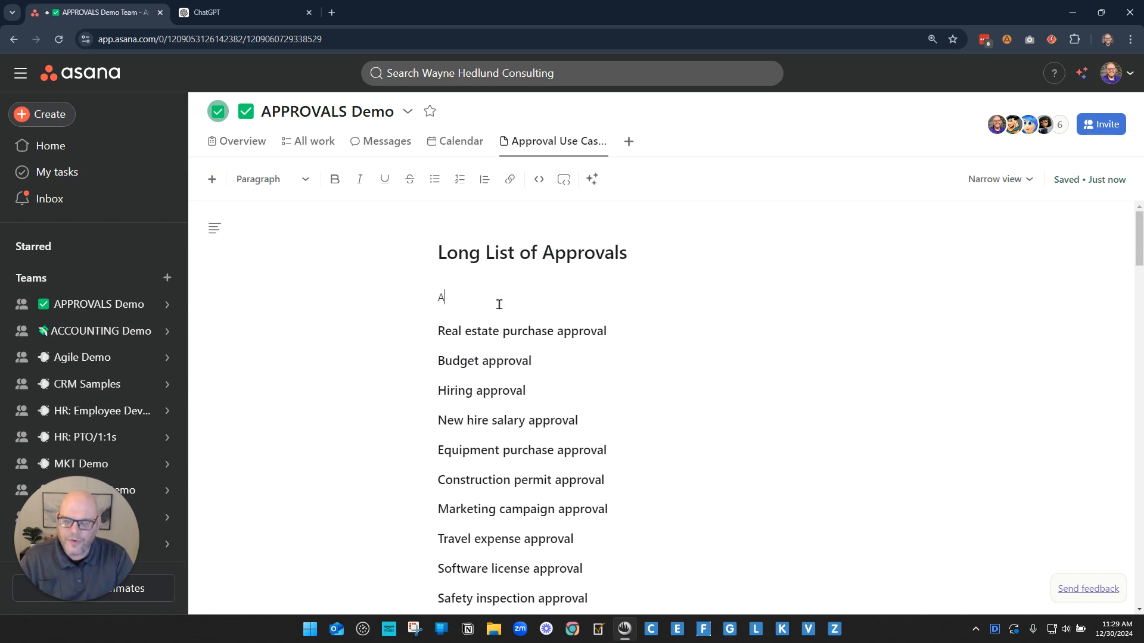
text(PPROVAL:)
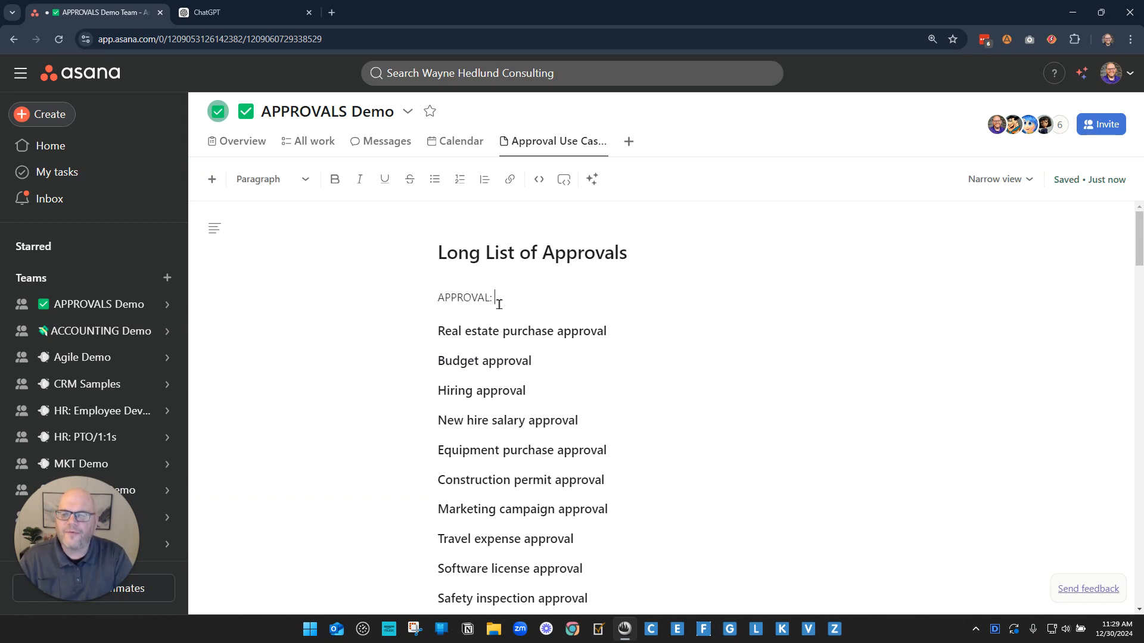
text( approv)
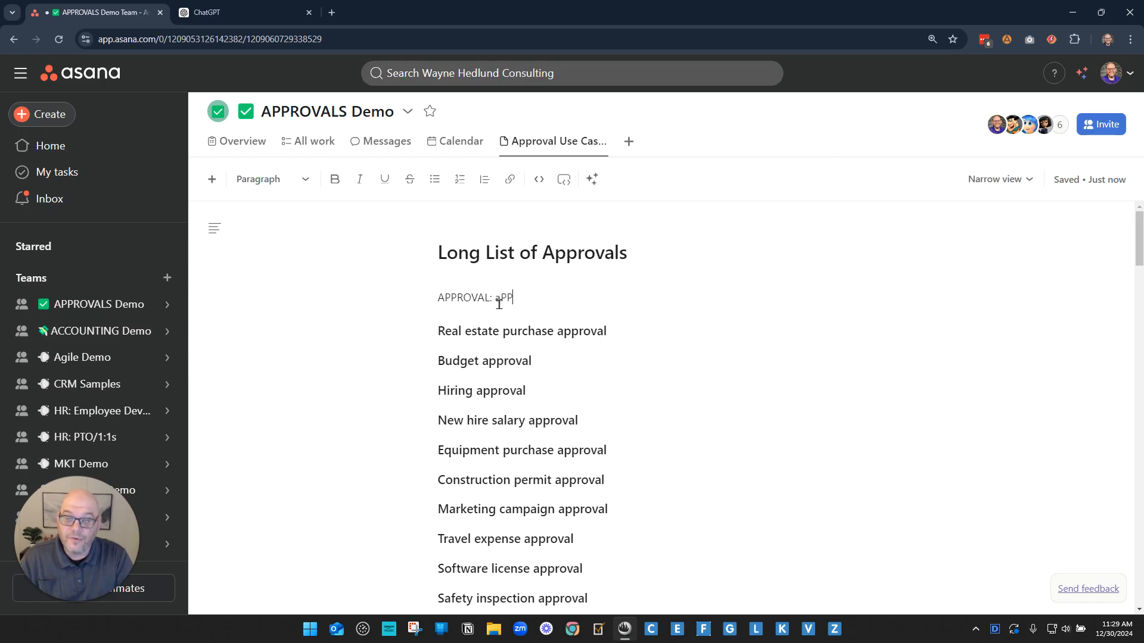
key(BackSpace)
key(BackSpace)
key(BackSpace)
key(BackSpace)
key(BackSpace)
key(BackSpace)
text(Ap)
key(BackSpace)
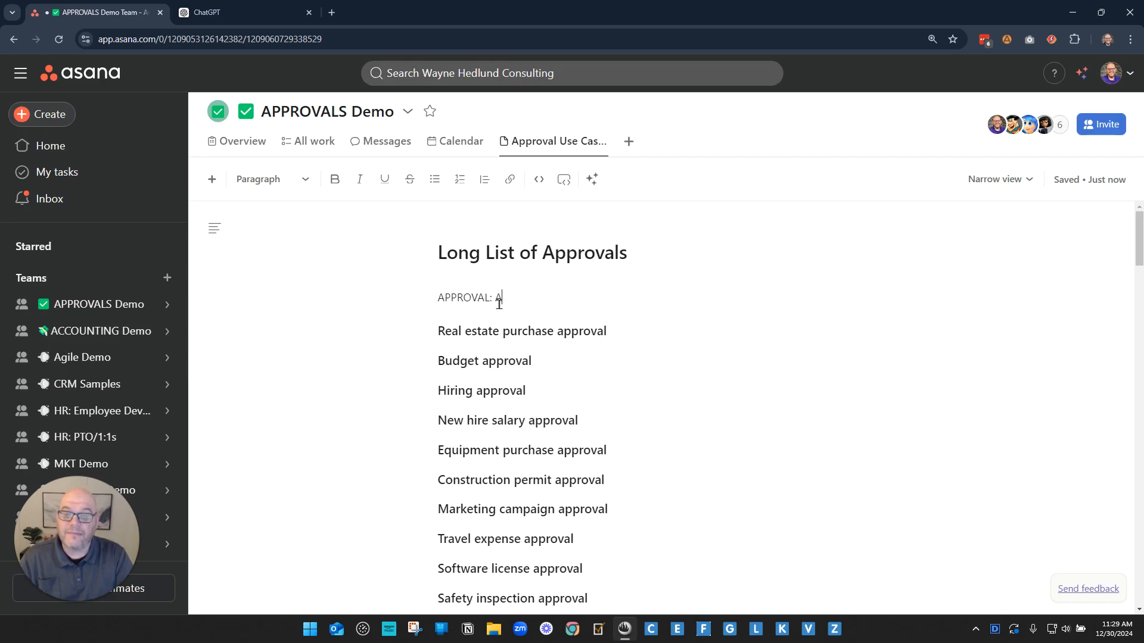
text(pproved)
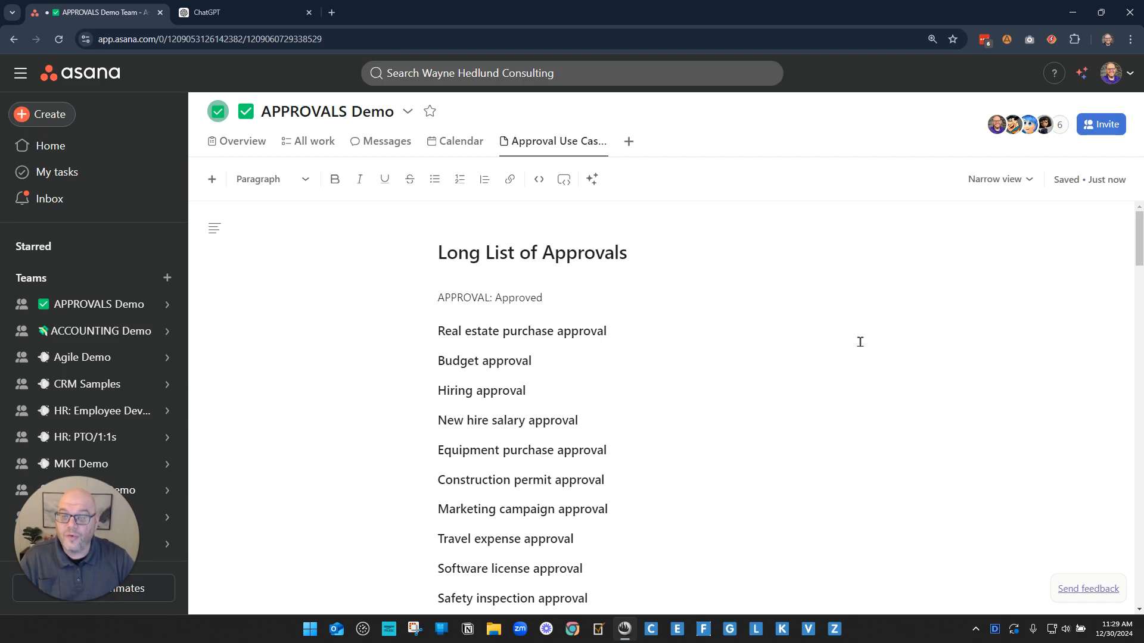
text(. Reje)
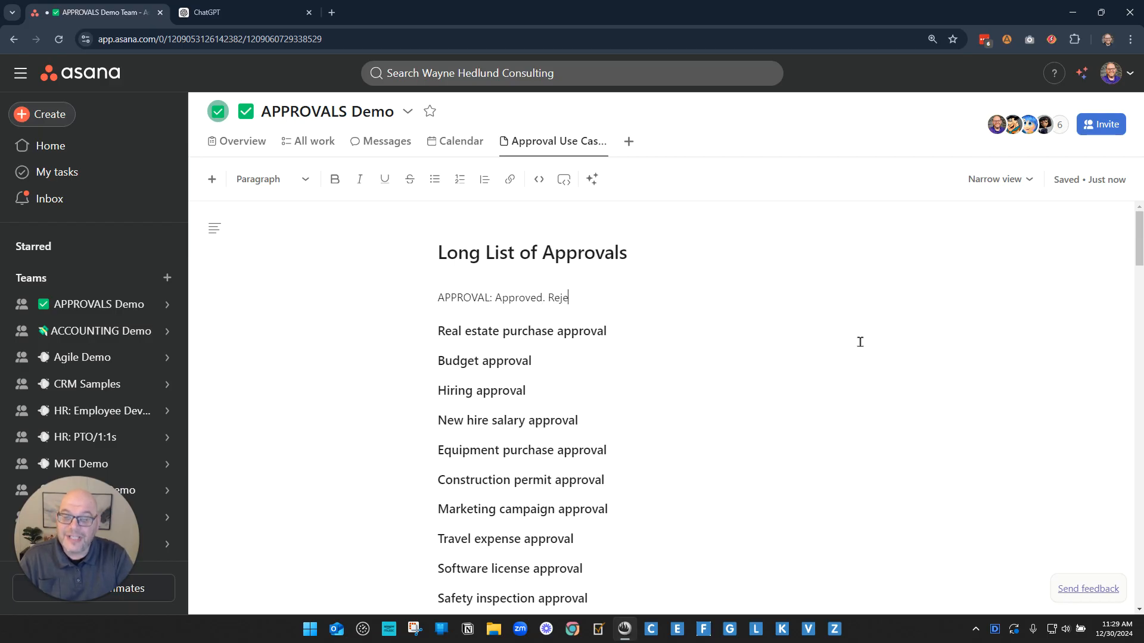
text(cted.)
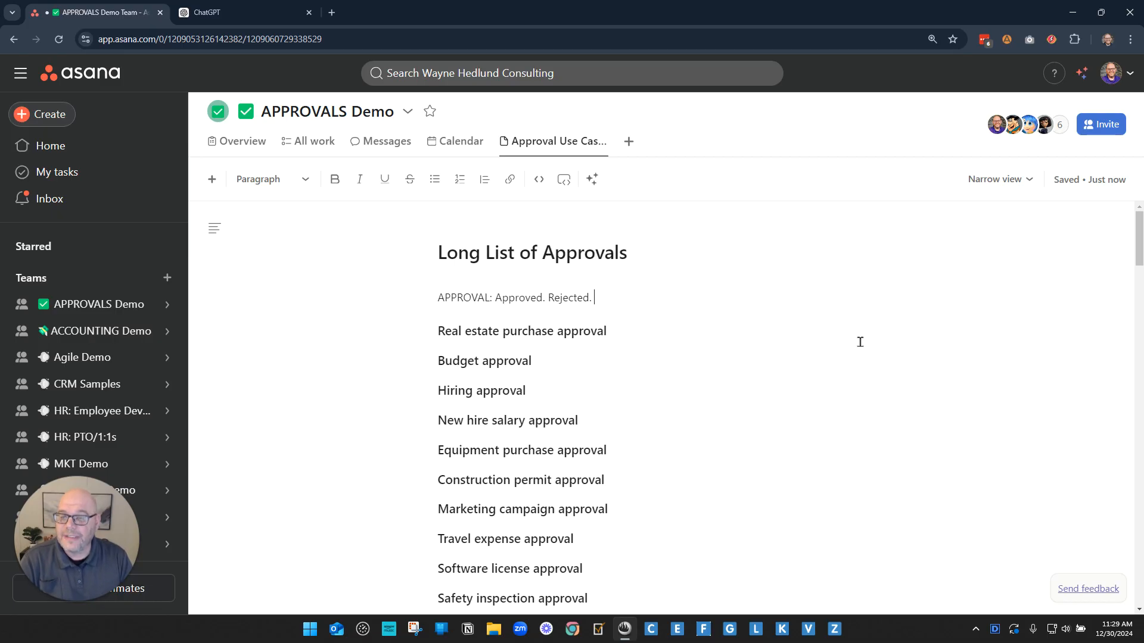
text( Changes)
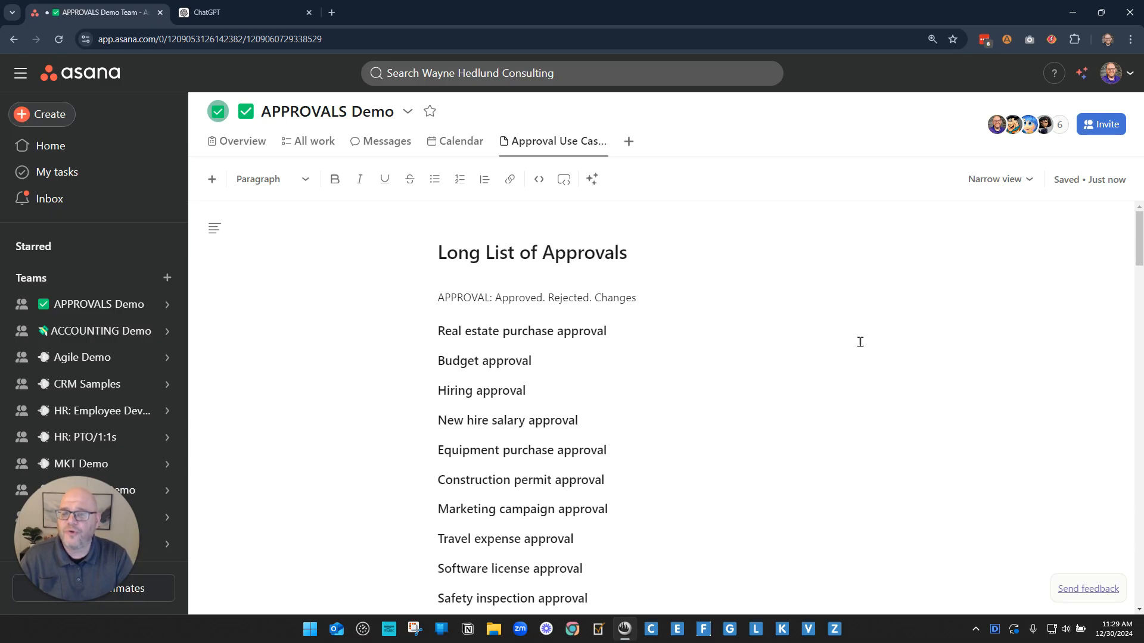
text( re)
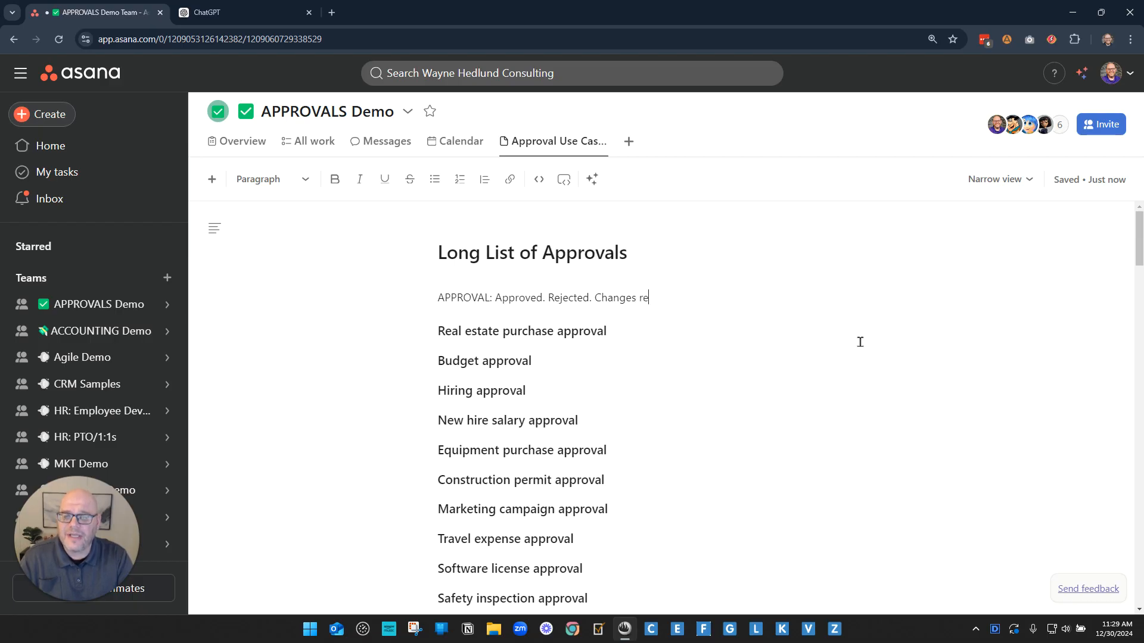
text(quested.)
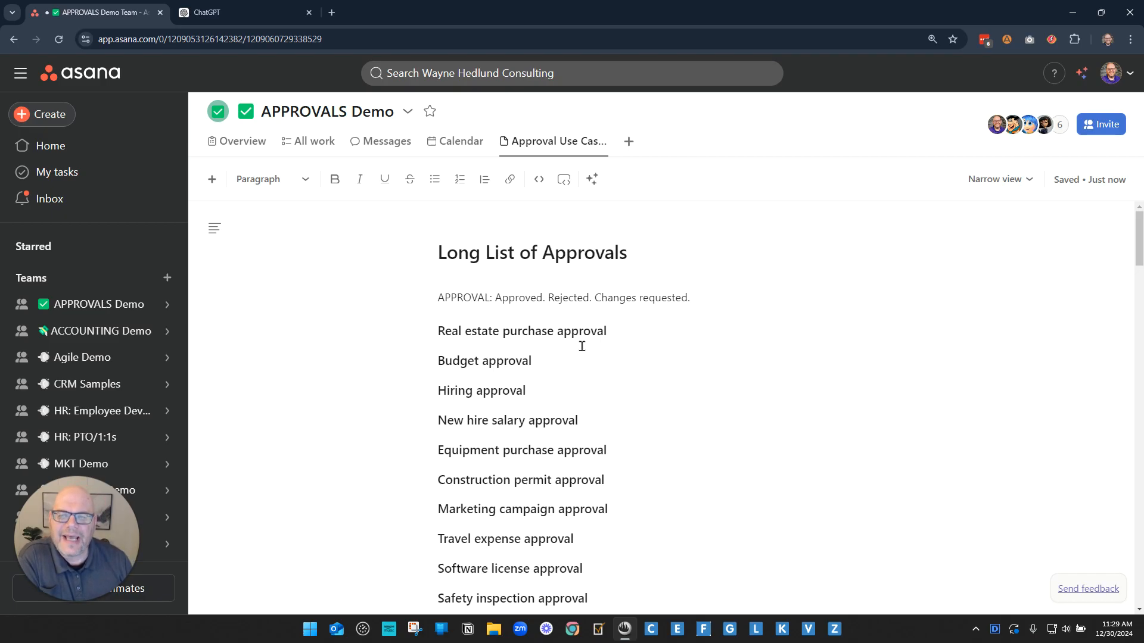
- Return to the team overview and review the curated work sections for primary task, subtask and agile flow approvals
click(236, 141)
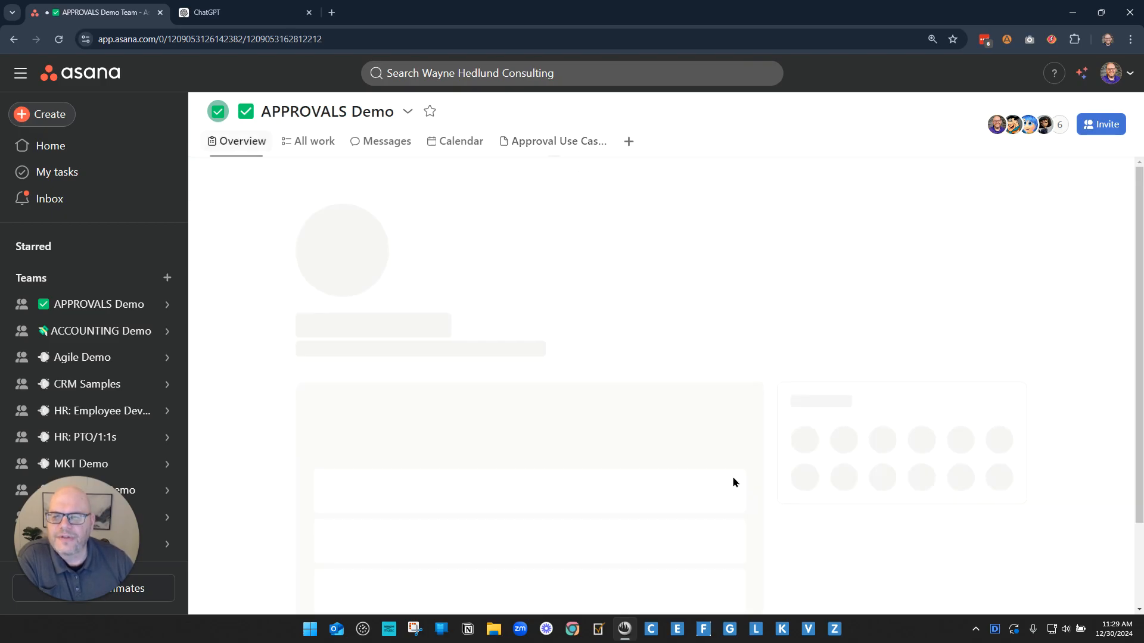
scroll(685, 482, down, 6)
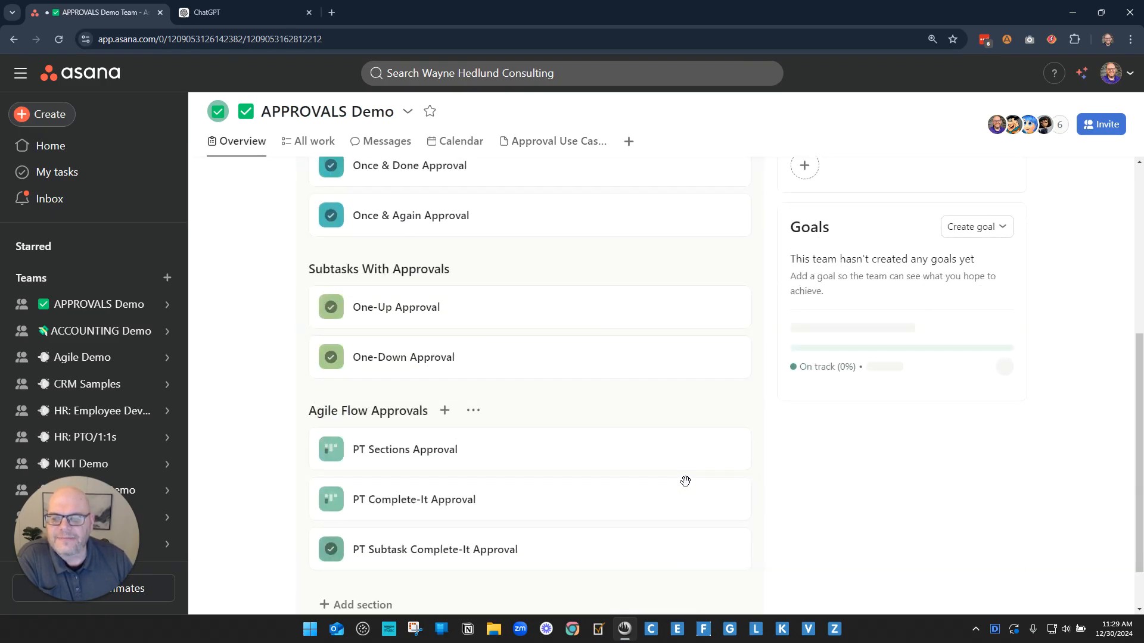
scroll(679, 493, up, 6)
scroll(680, 494, down, 3)
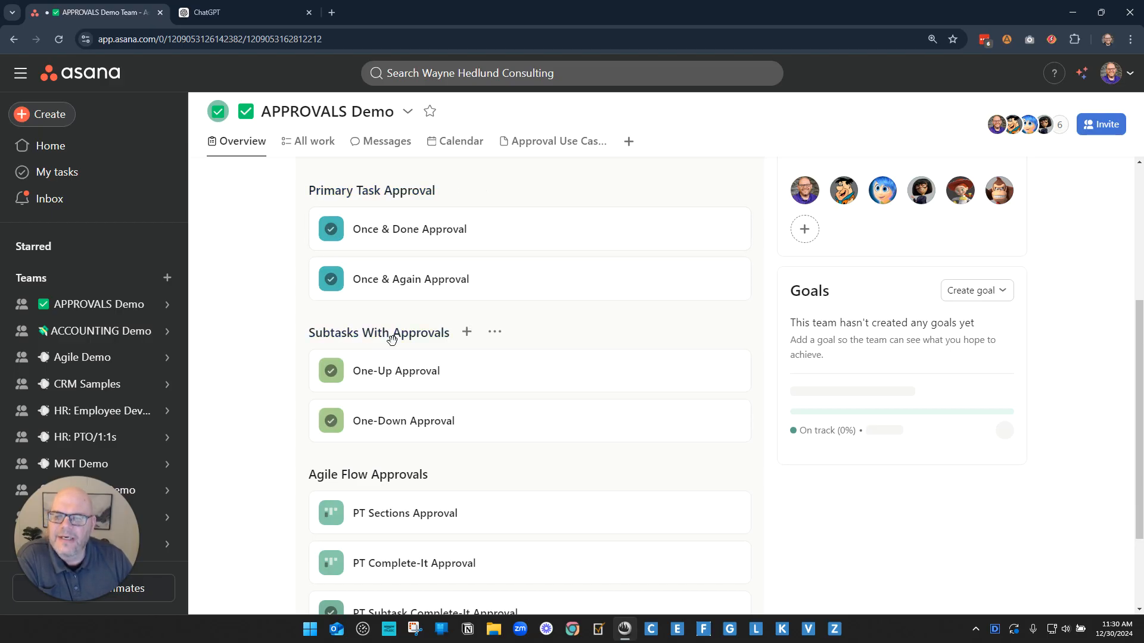
scroll(392, 340, down, 1)
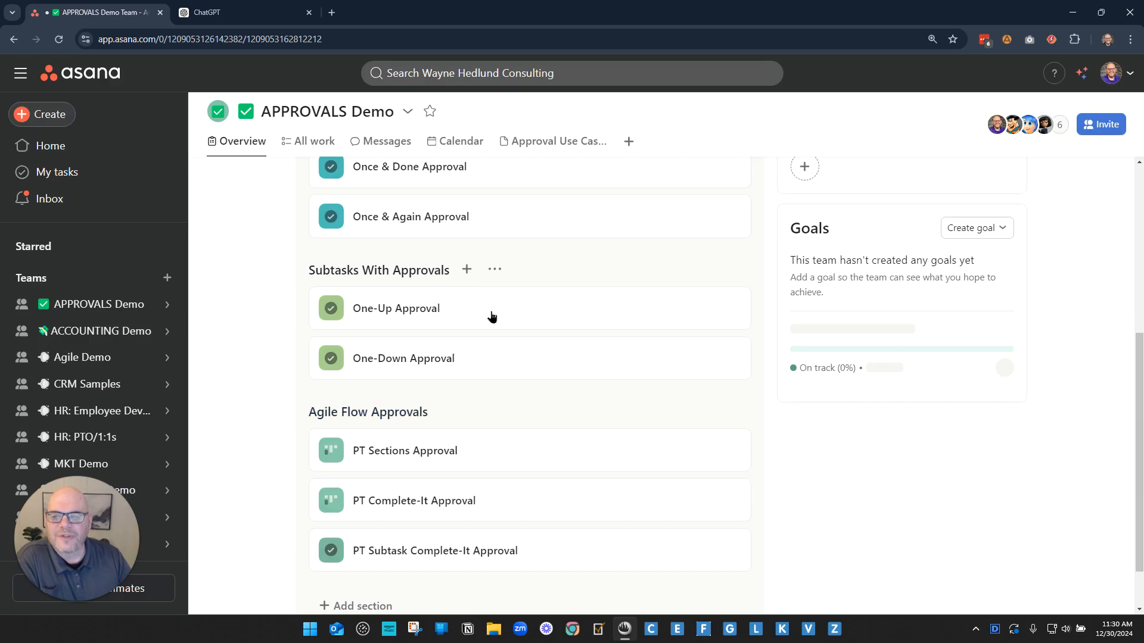
scroll(605, 434, up, 5)
scroll(605, 430, down, 2)
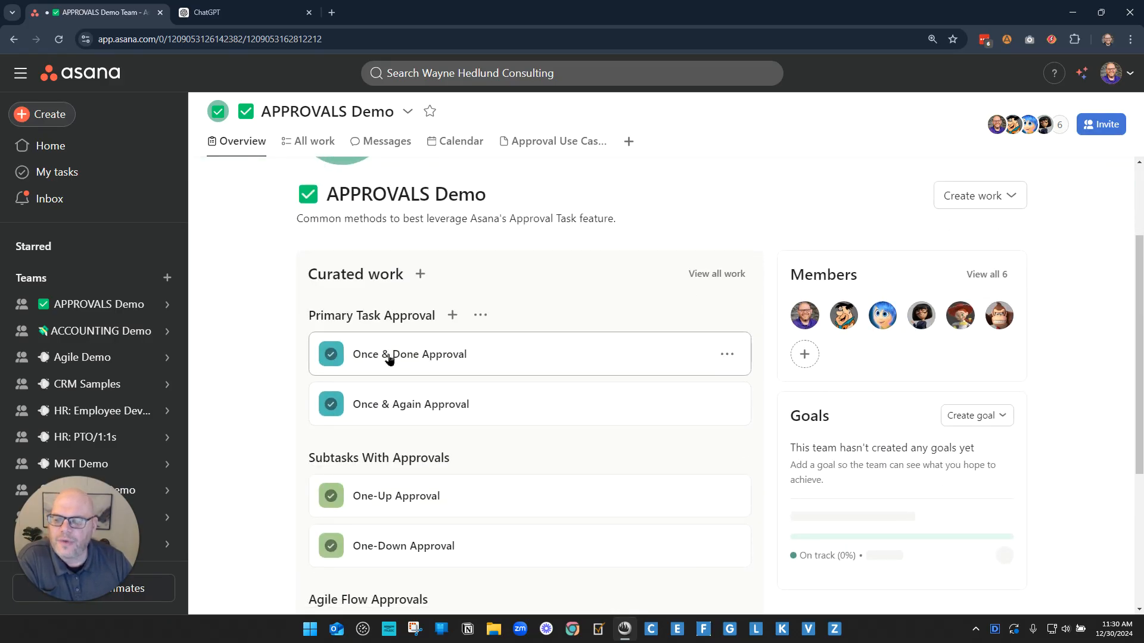
- Open the Once & Done Approval project and look through the tasks in its Legal Document Review section
click(389, 358)
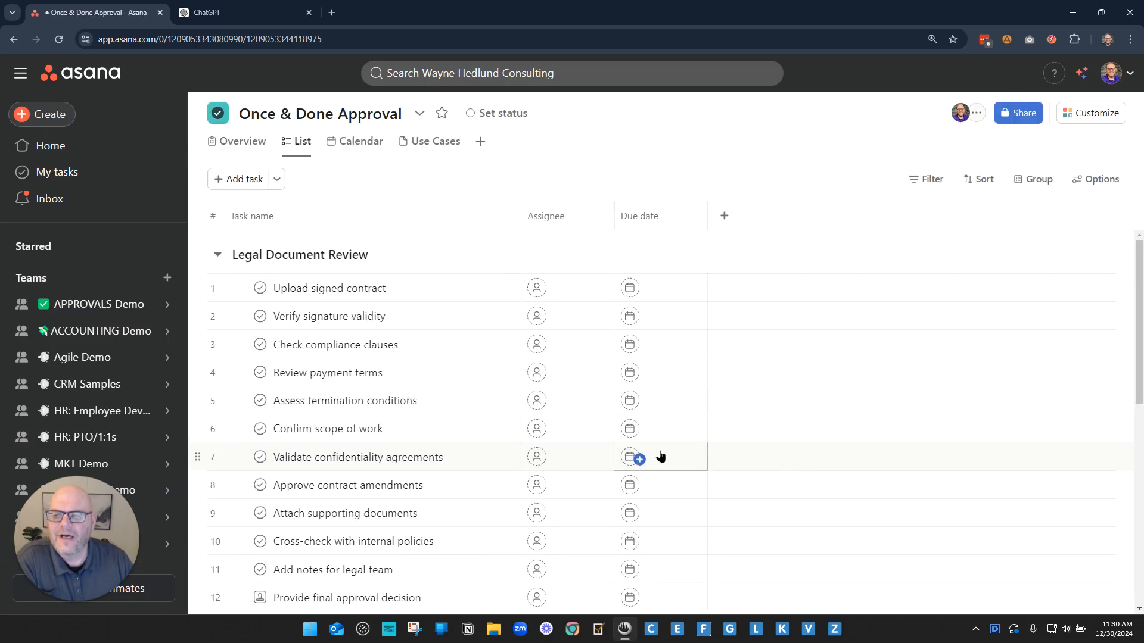
scroll(479, 426, down, 3)
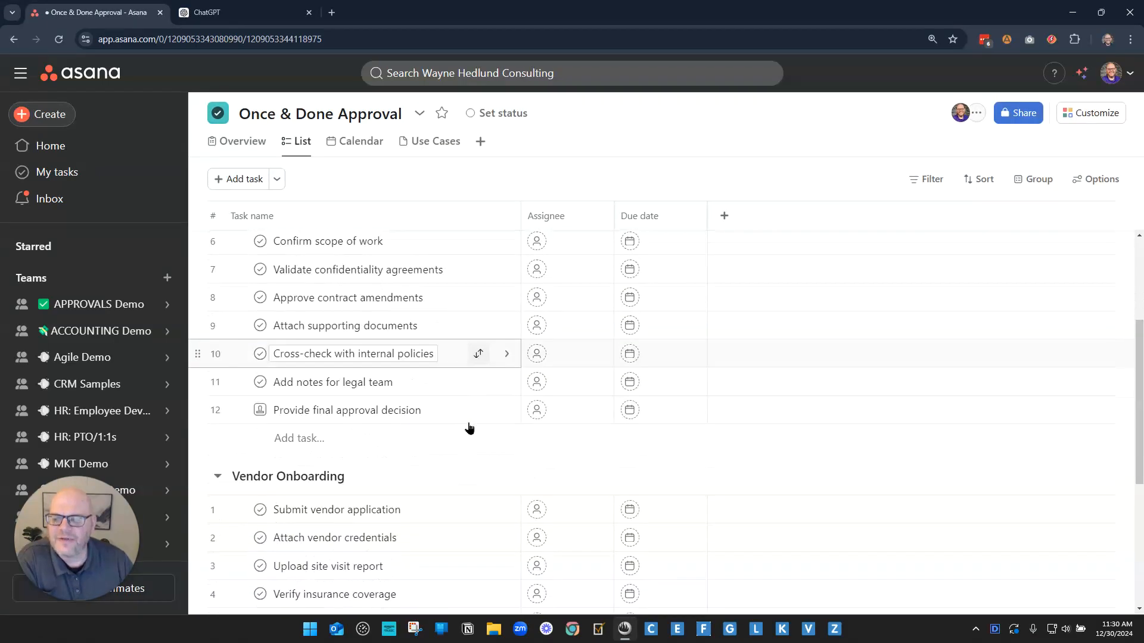
scroll(469, 427, up, 3)
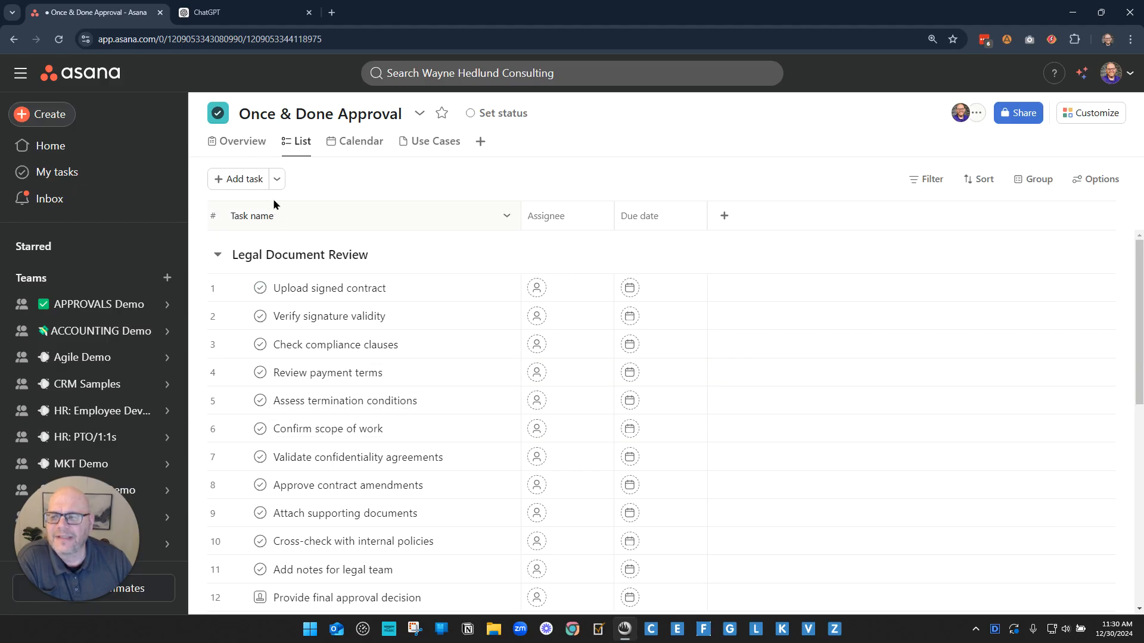
- Add a new section named "Reference" above the Legal Document Review section
click(278, 181)
click(342, 221)
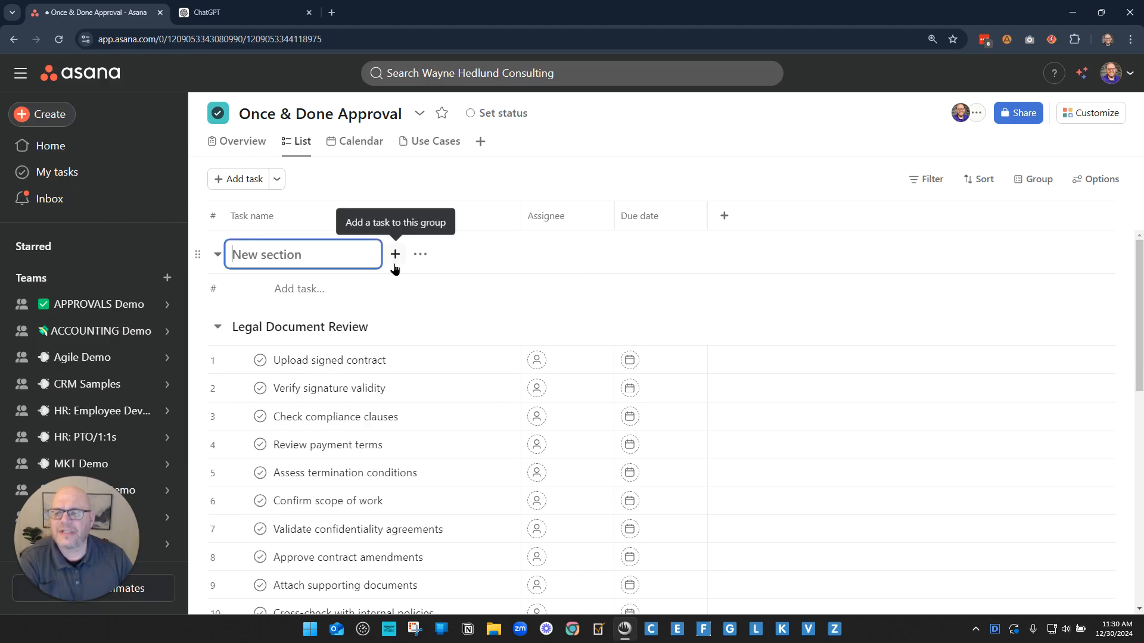
text(Reference)
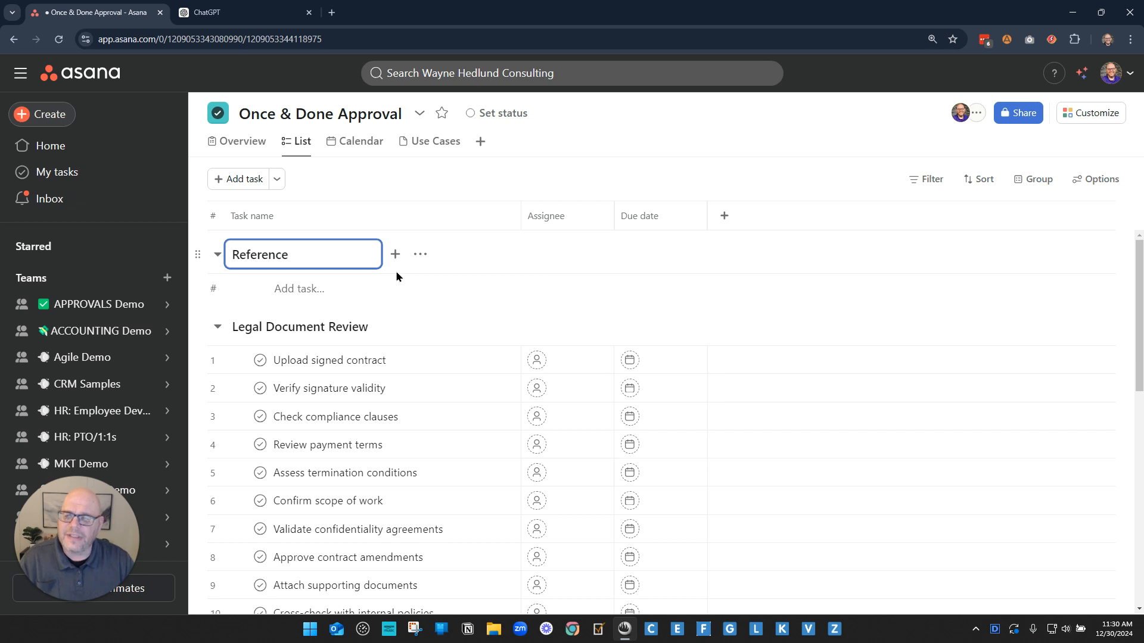
click(311, 289)
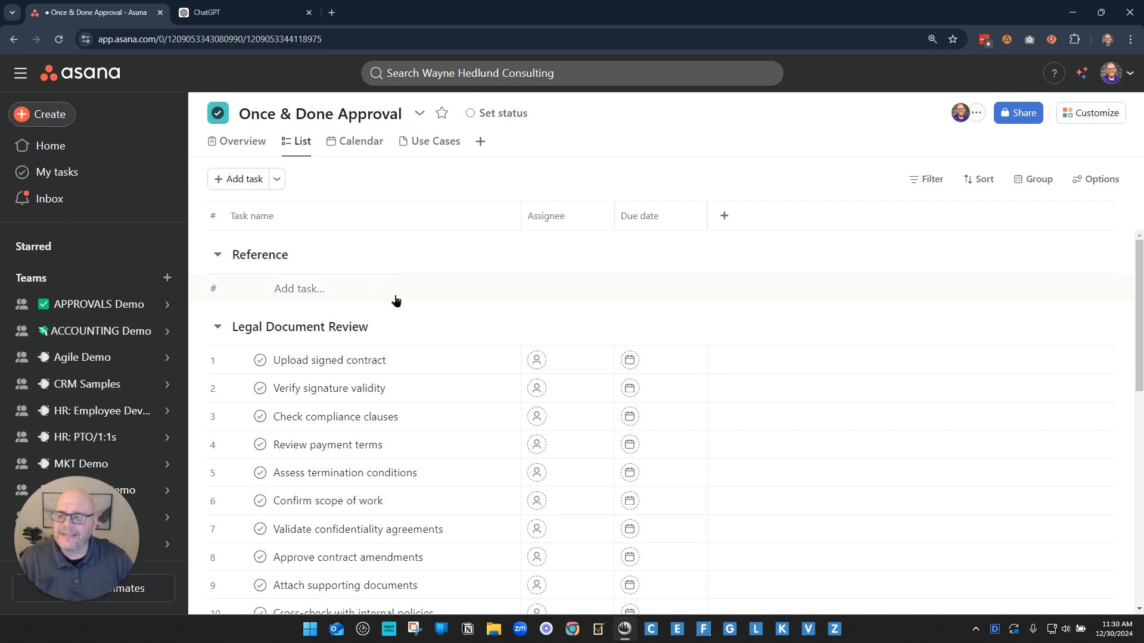
- Add three tasks to the Reference section named "Regular Task", "Milestone Task" and "Approval Task"
text(R)
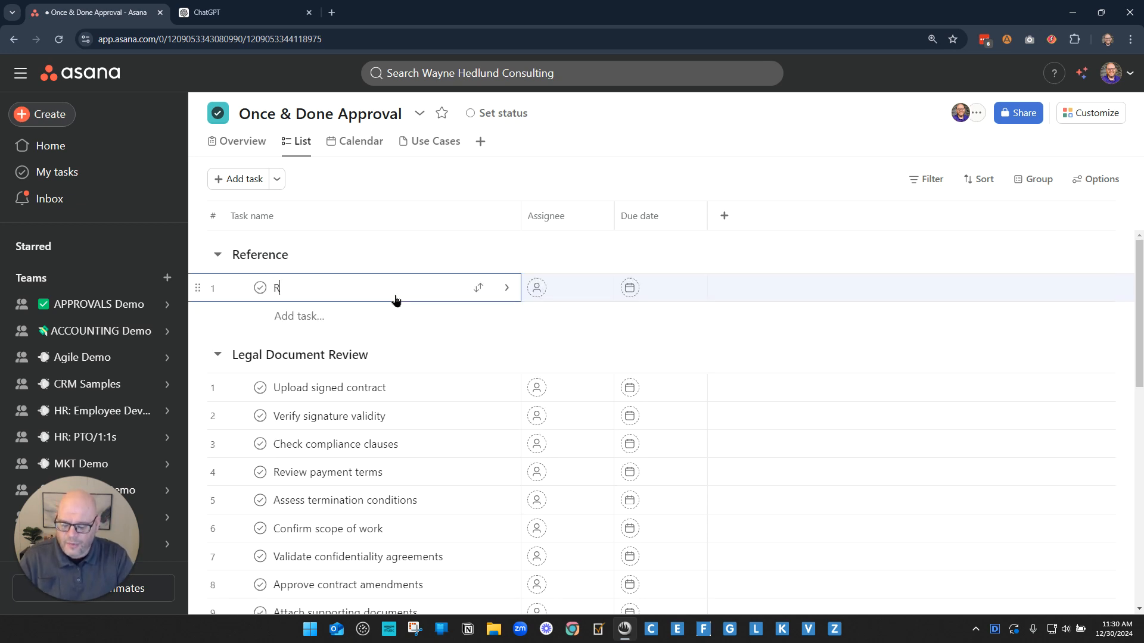
text(egular Task)
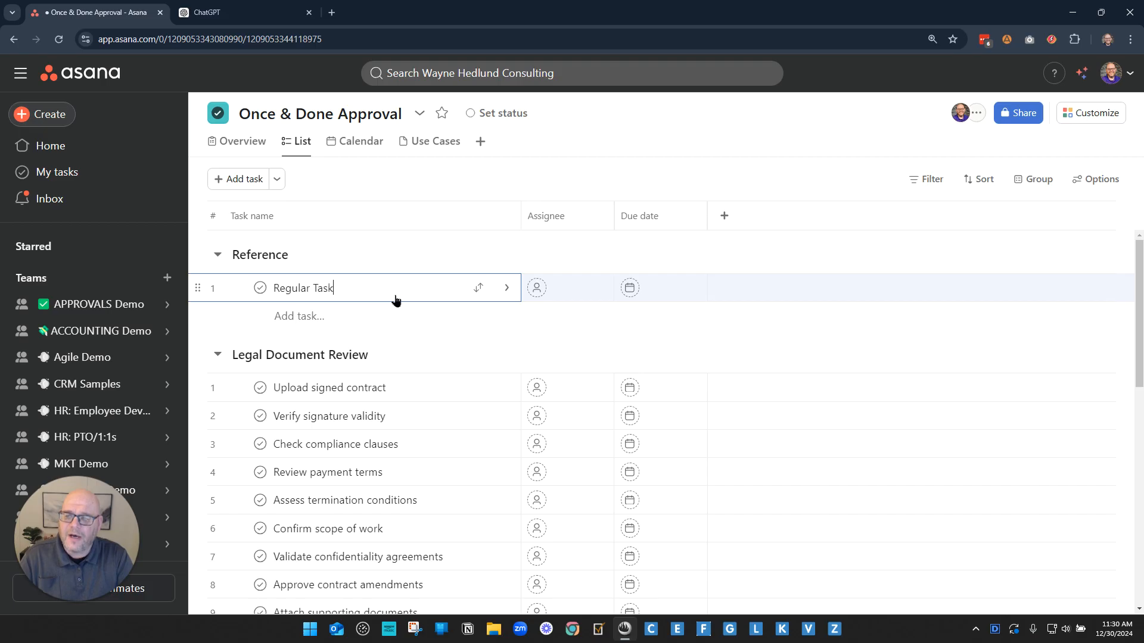
key(Return)
text(Milestone Task)
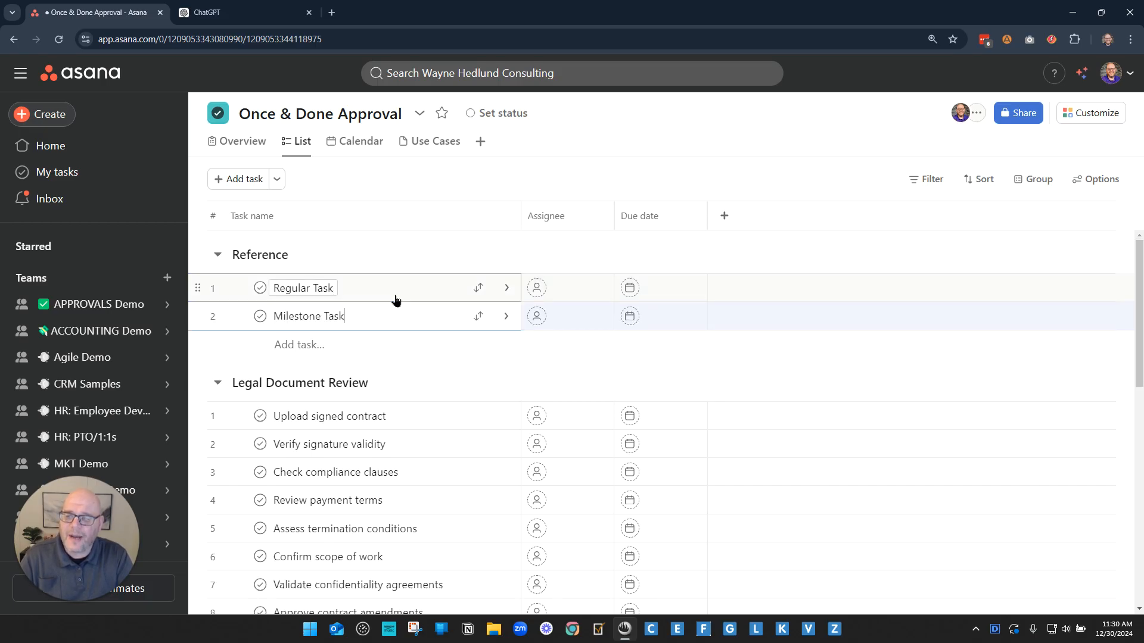
key(Return)
text(Approval Task)
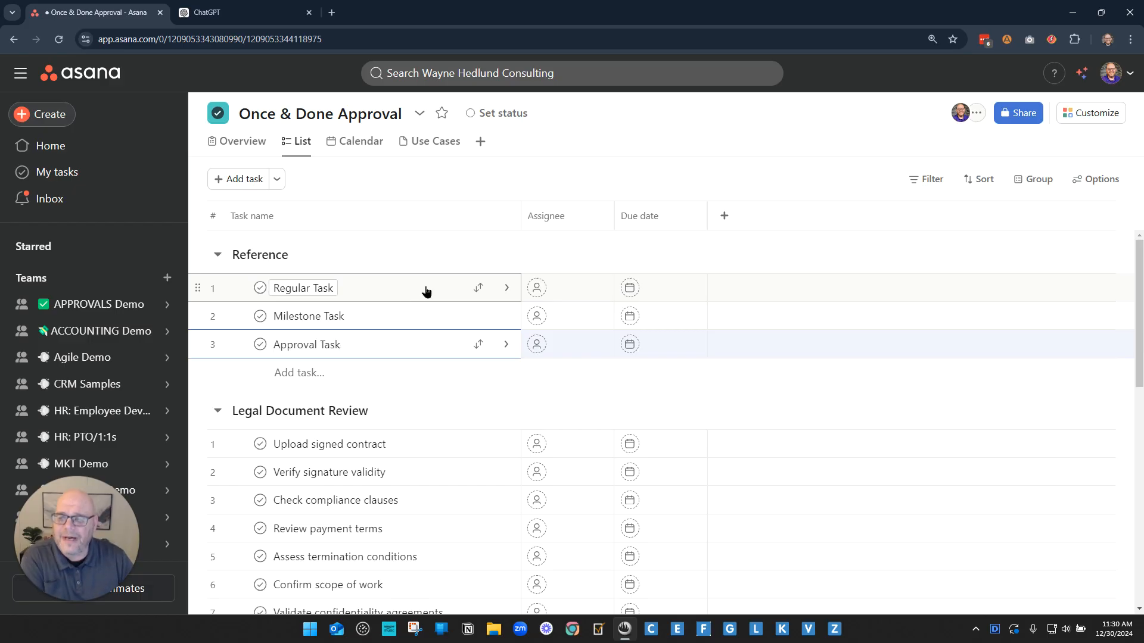
- Convert the Milestone Task to a milestone and the Approval Task to an approval
right_click(377, 315)
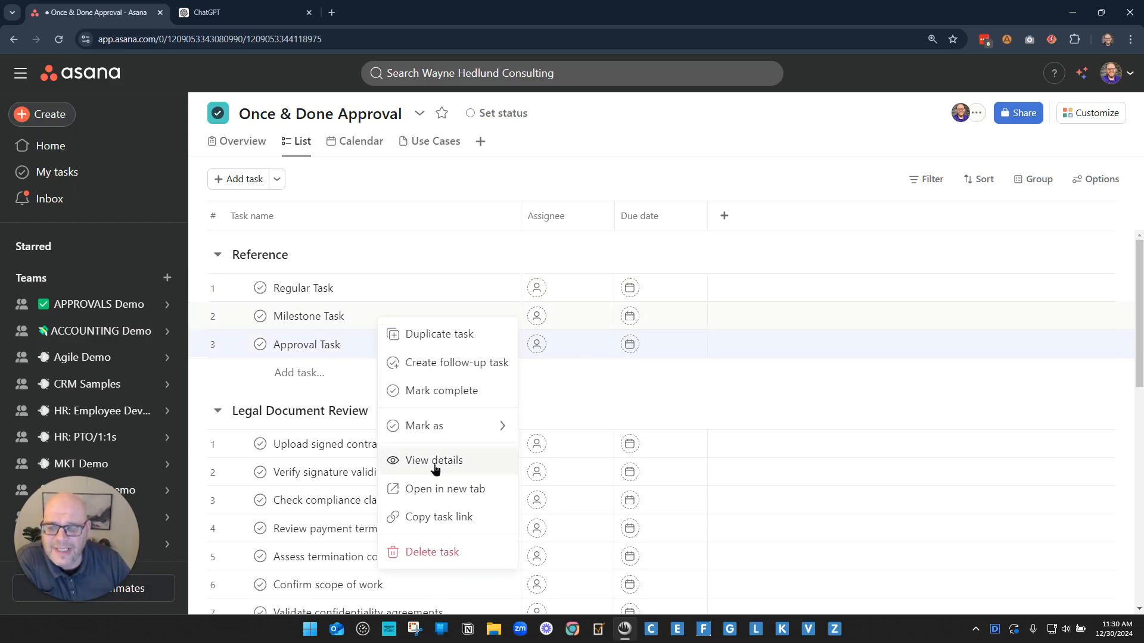
mouse_move(429, 427)
click(589, 455)
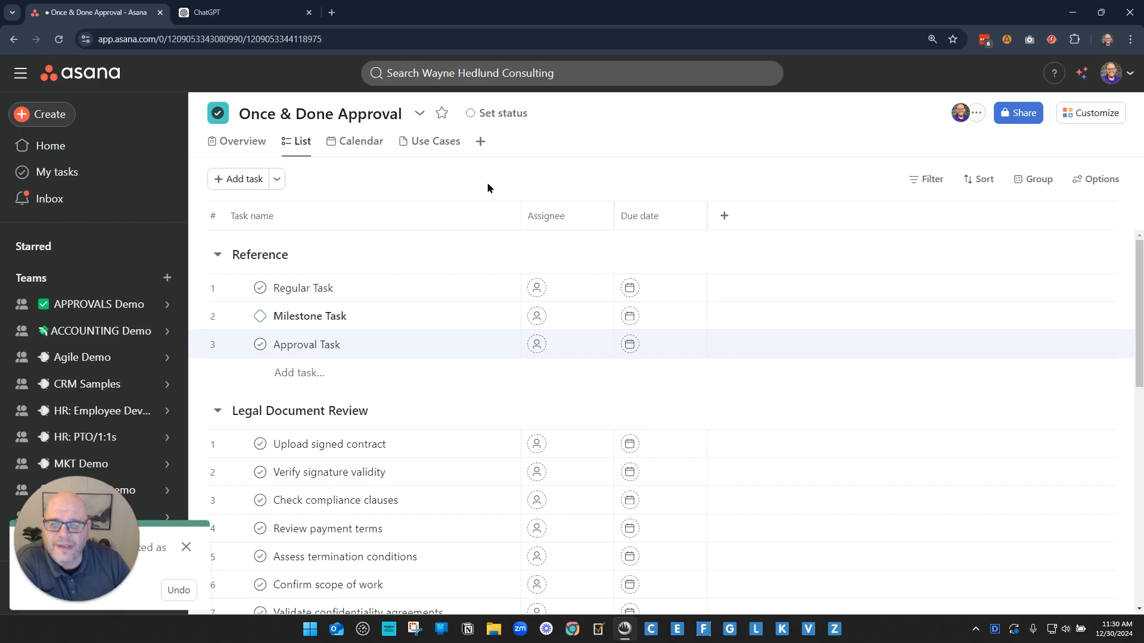
click(409, 324)
right_click(396, 347)
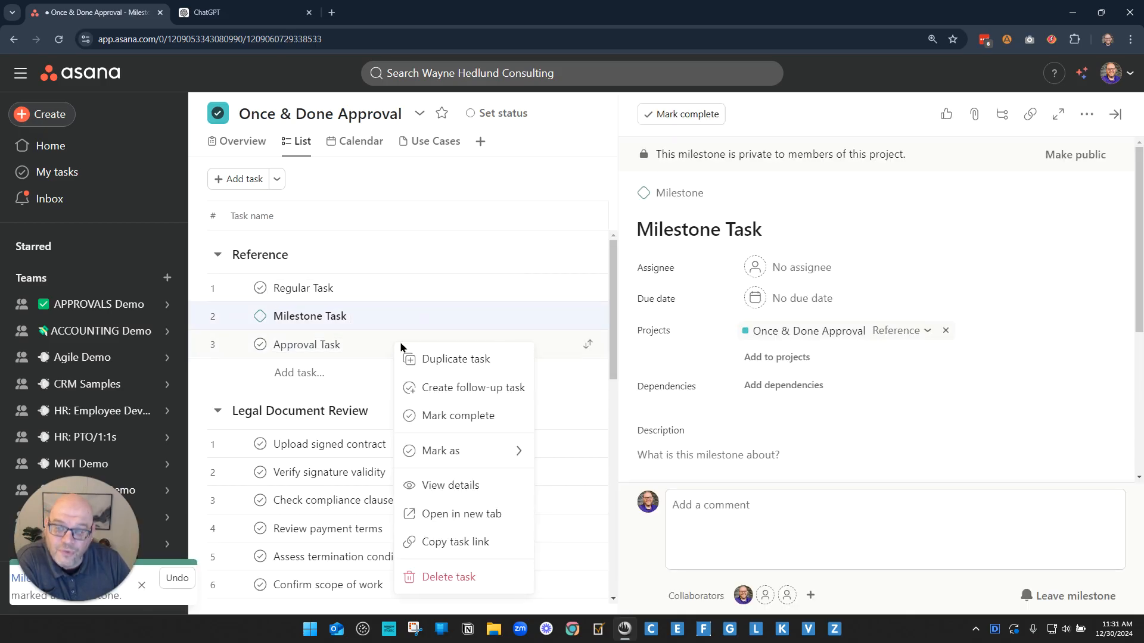
mouse_move(448, 457)
click(596, 509)
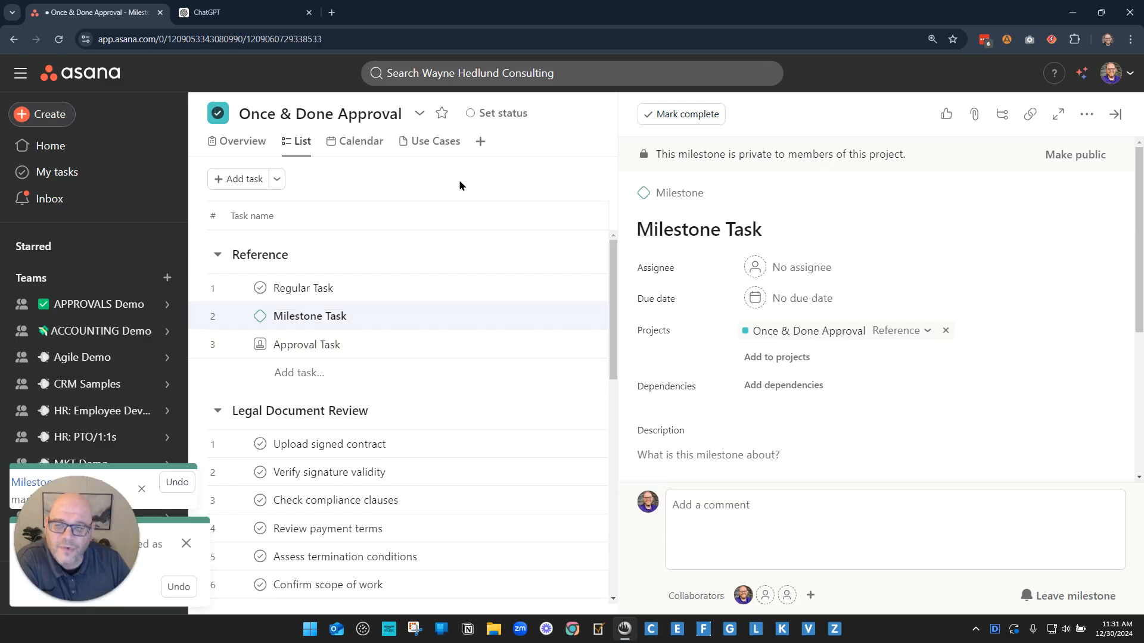
- Mark the Regular Task and the Milestone Task as complete from their task details
click(370, 286)
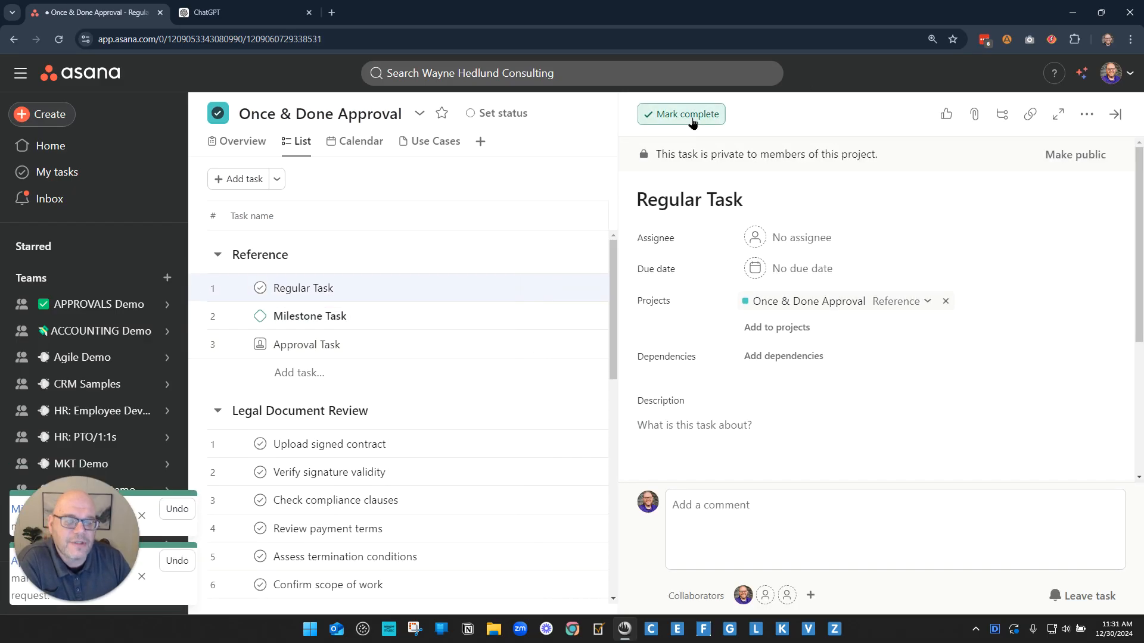
click(692, 122)
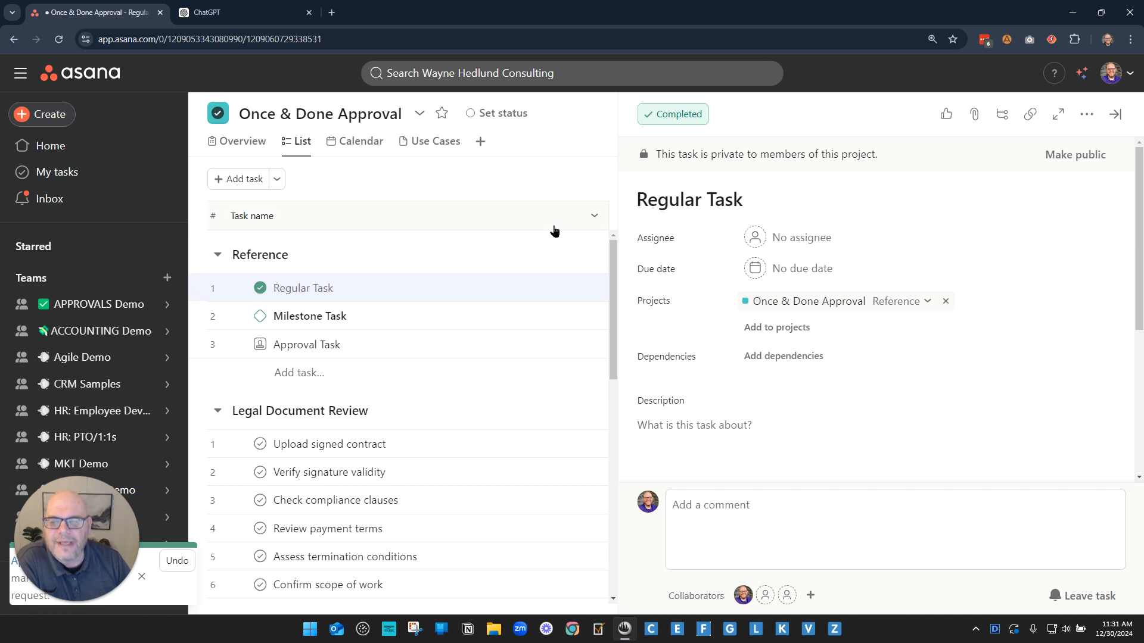
click(544, 317)
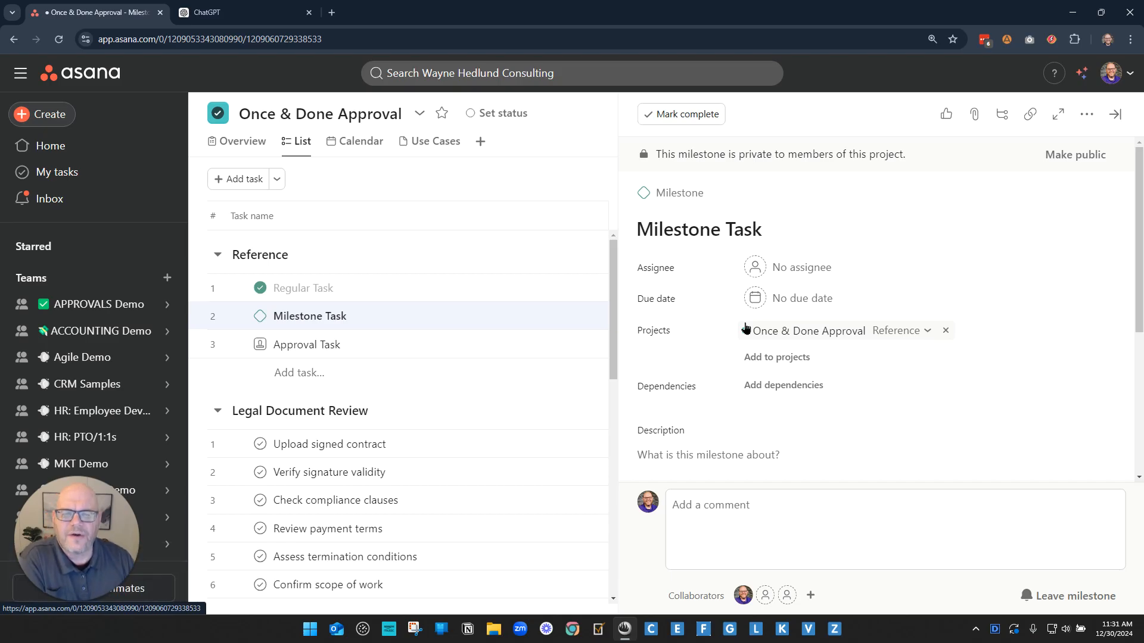
mouse_move(648, 195)
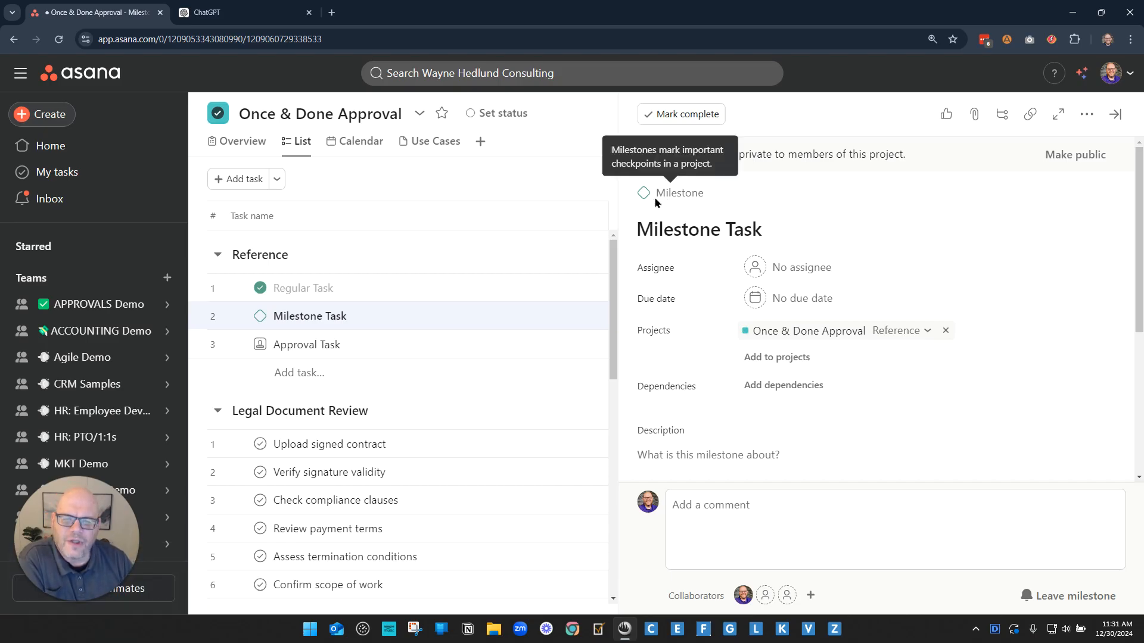
click(678, 115)
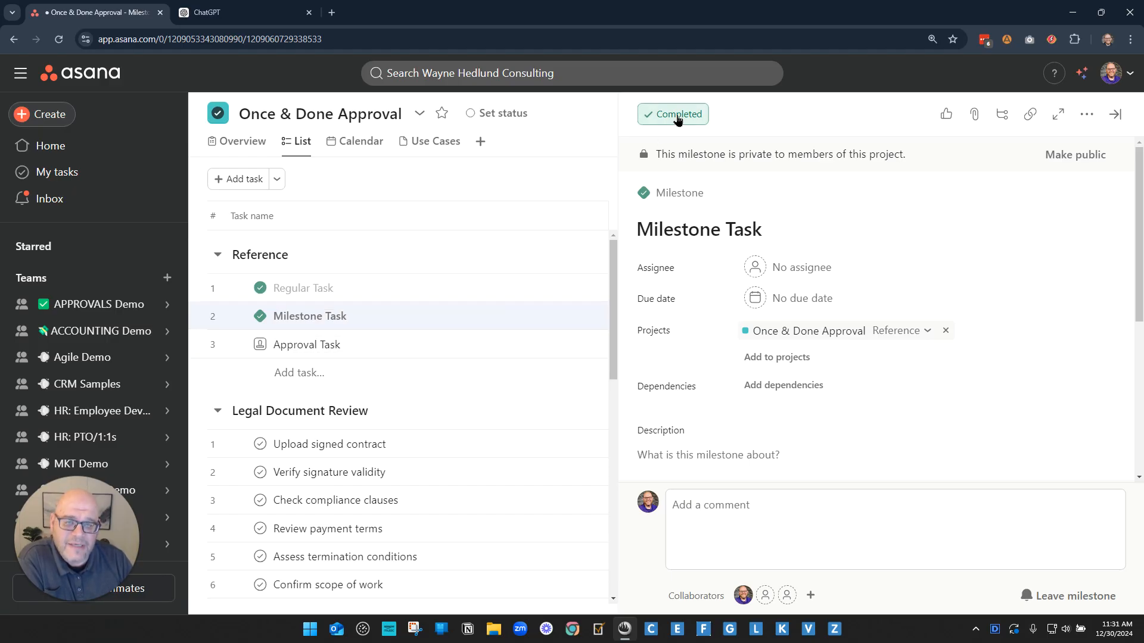
- Compare the completion and approval options in the details of the Approval Task, Milestone Task and Regular Task
click(409, 349)
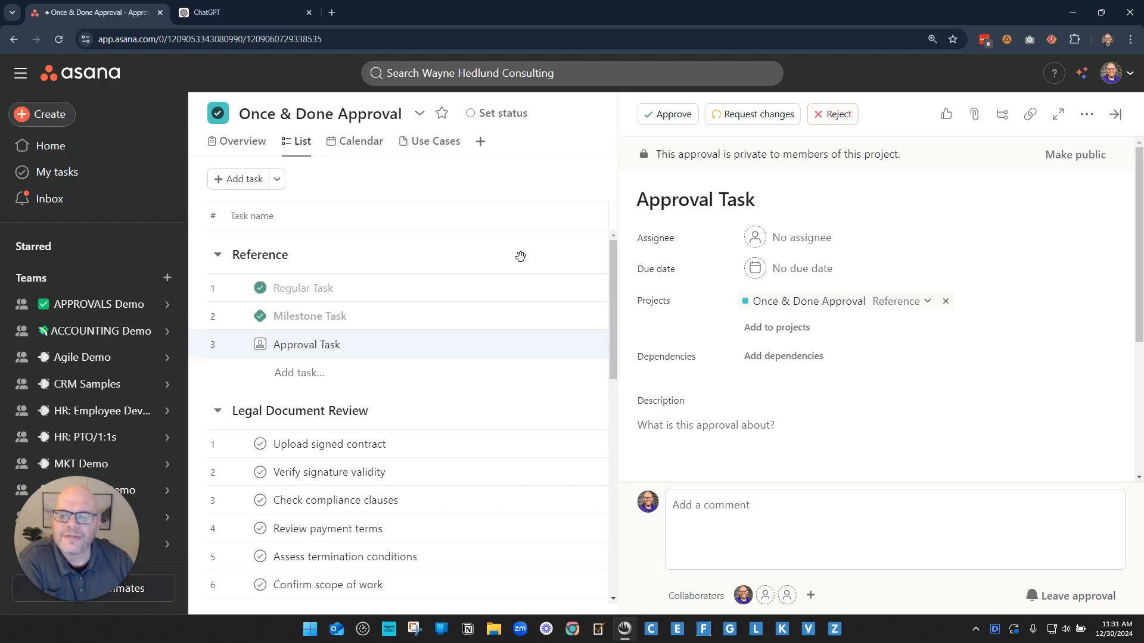
click(388, 319)
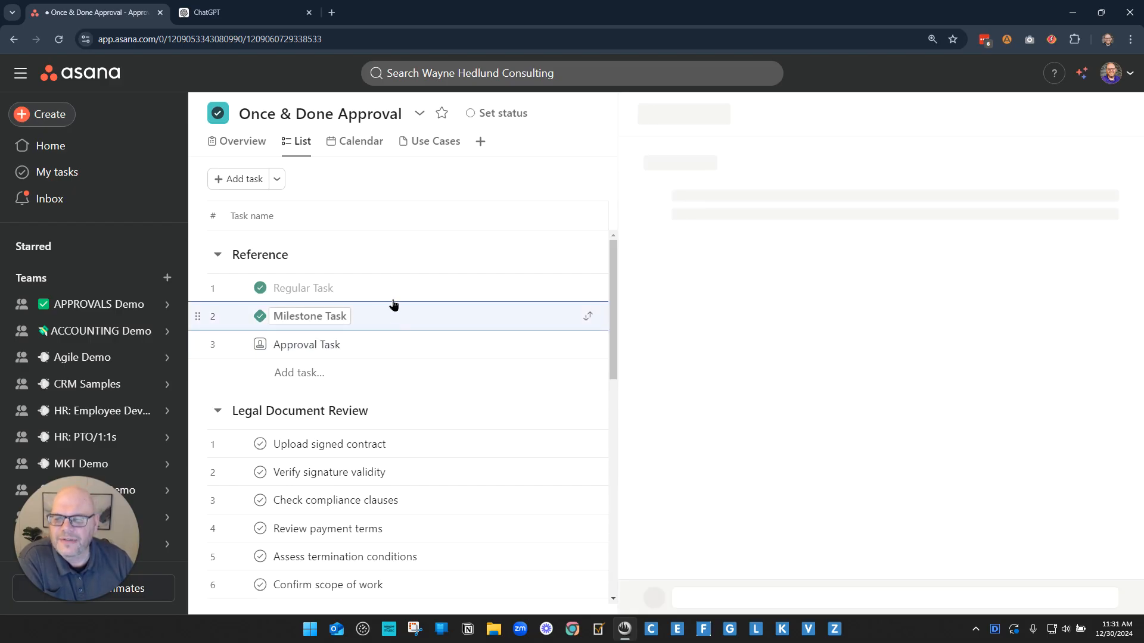
click(392, 291)
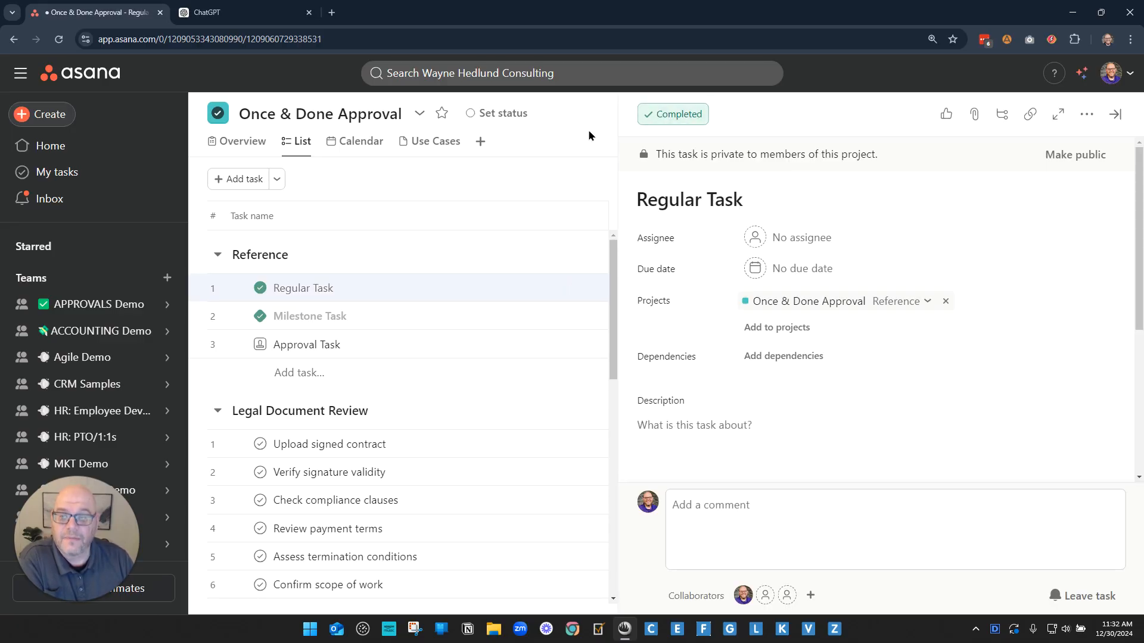
- Approve the Approval Task, withdraw that approval again and close its details
click(340, 351)
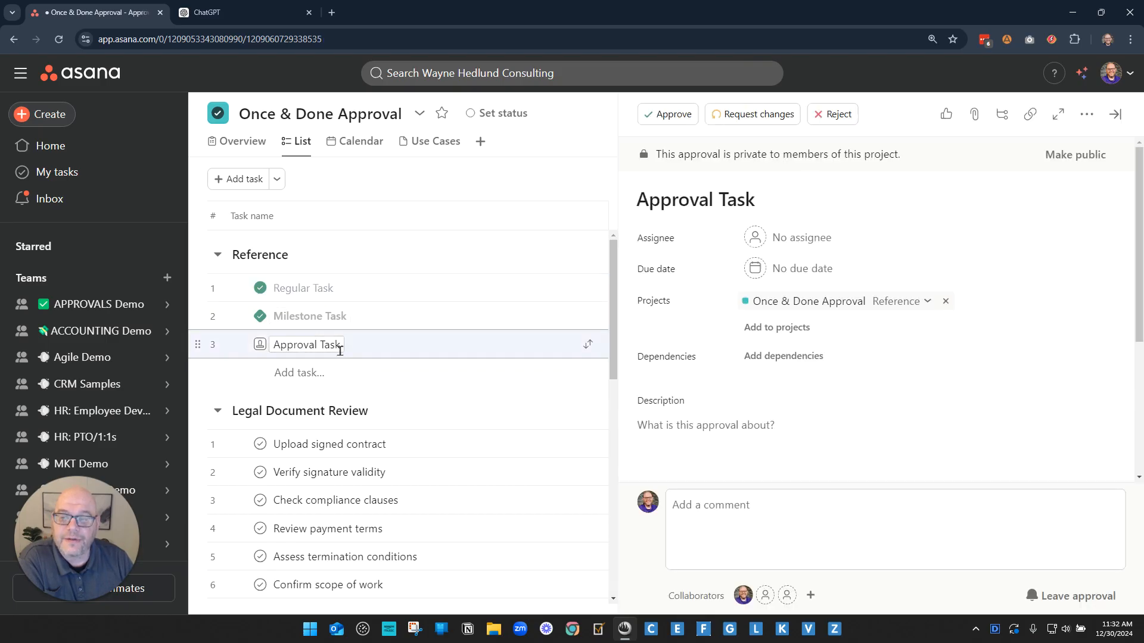
click(664, 117)
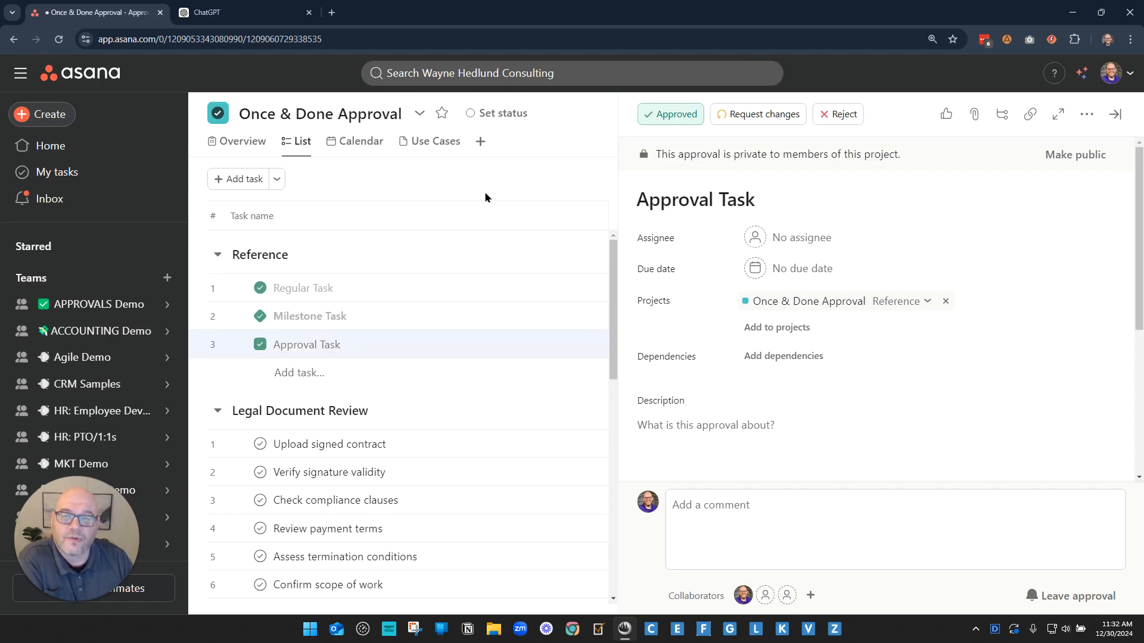
click(670, 114)
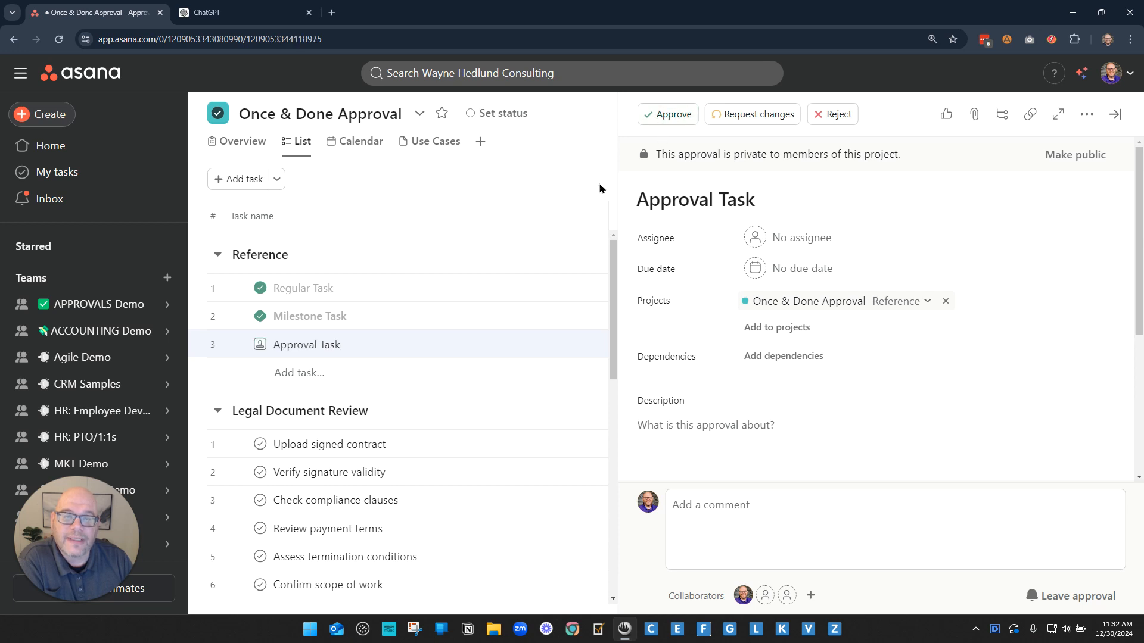
key(Escape)
- Reject the Approval Task with the list filtered to incomplete tasks, and clear the filter
click(933, 180)
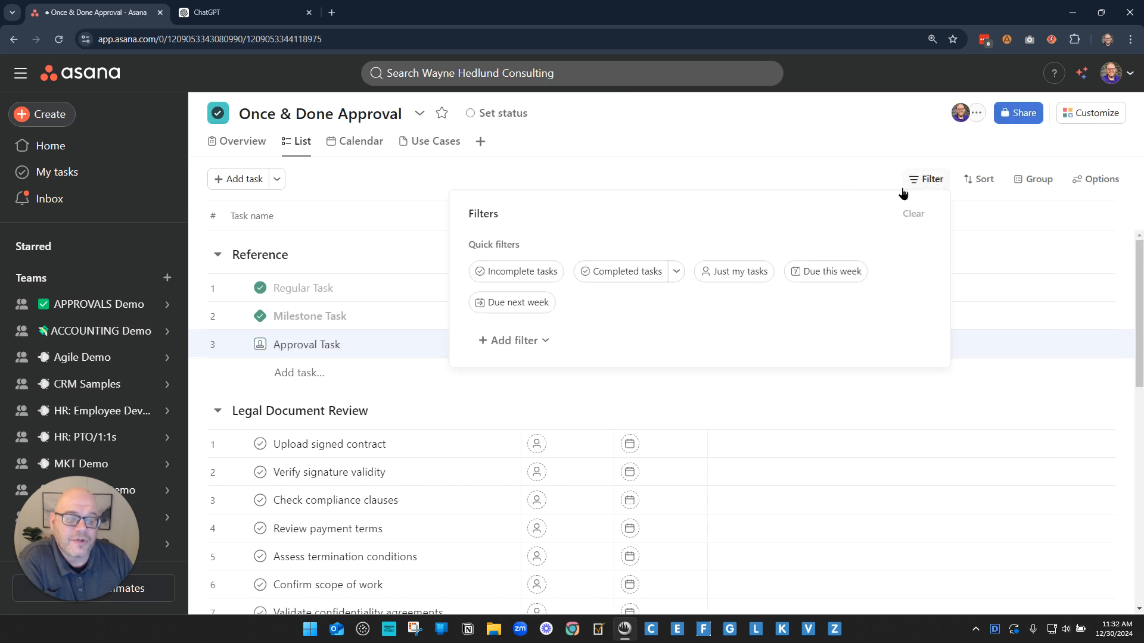
click(478, 277)
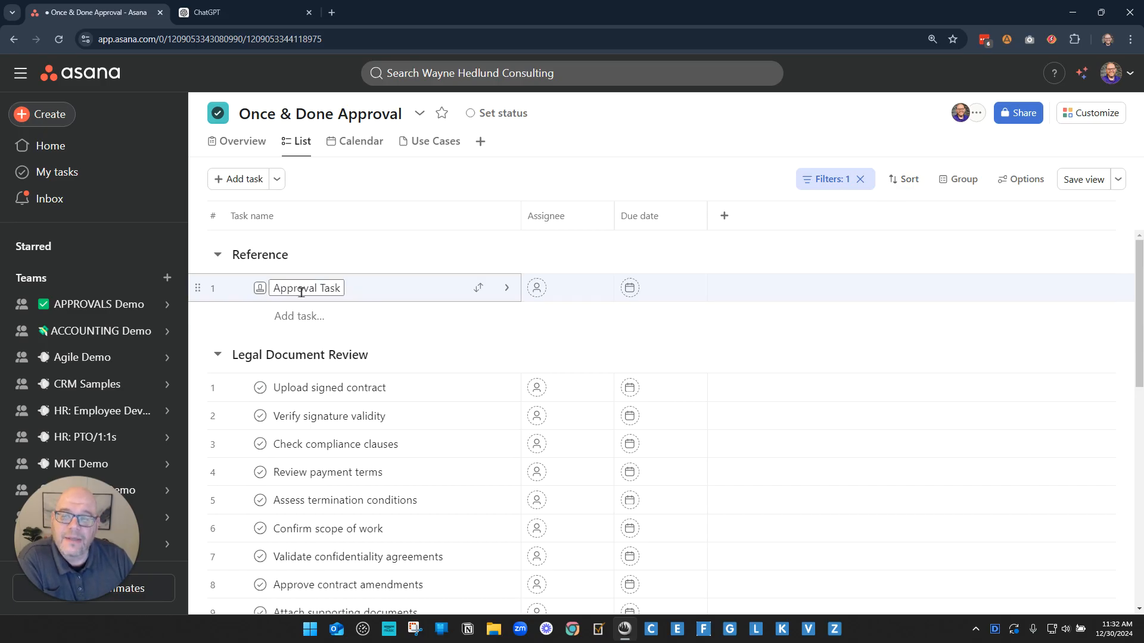
click(380, 292)
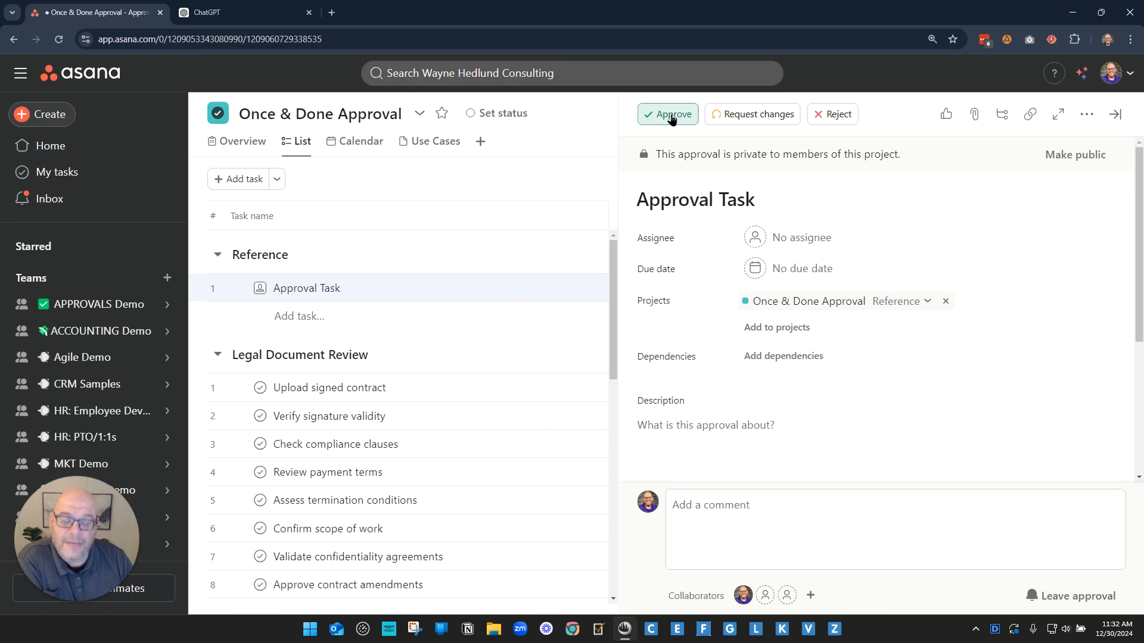
click(831, 115)
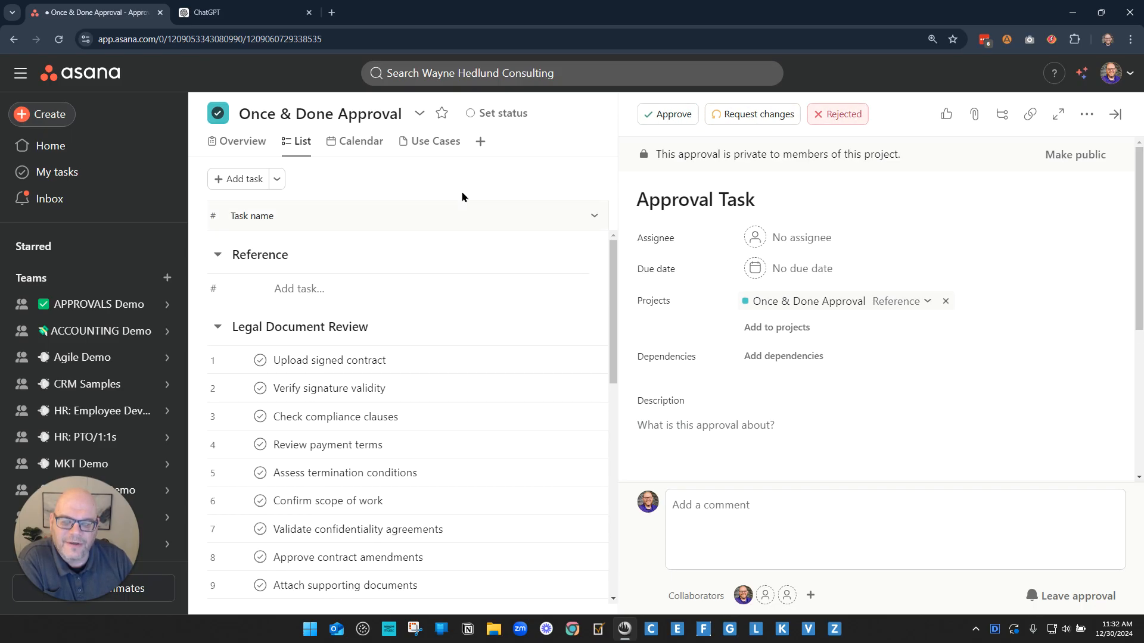
click(503, 187)
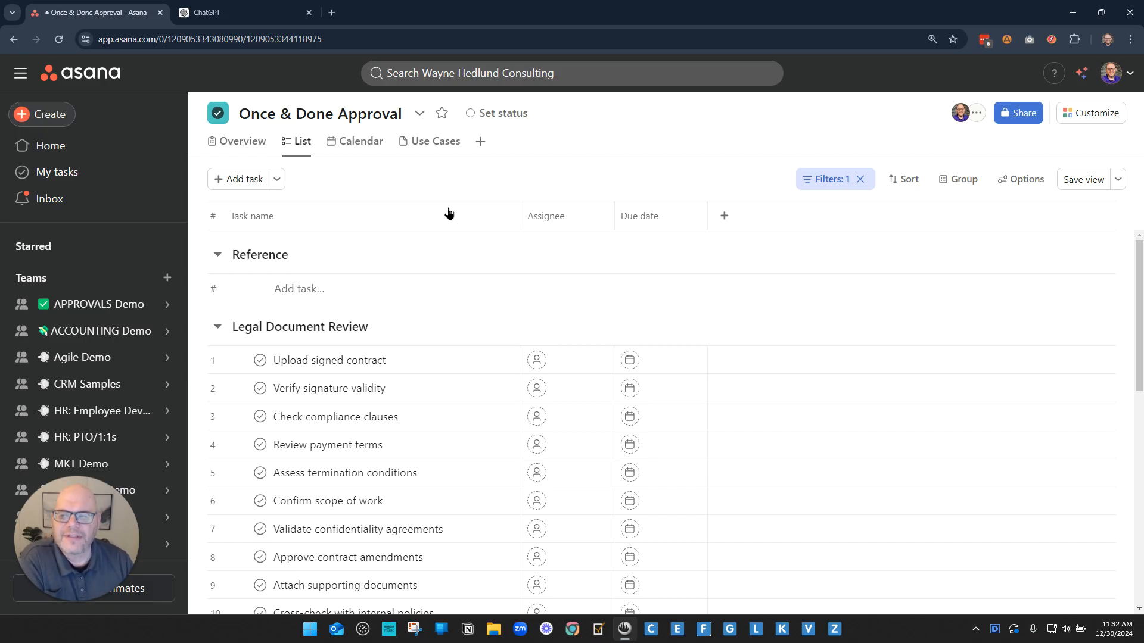
click(861, 179)
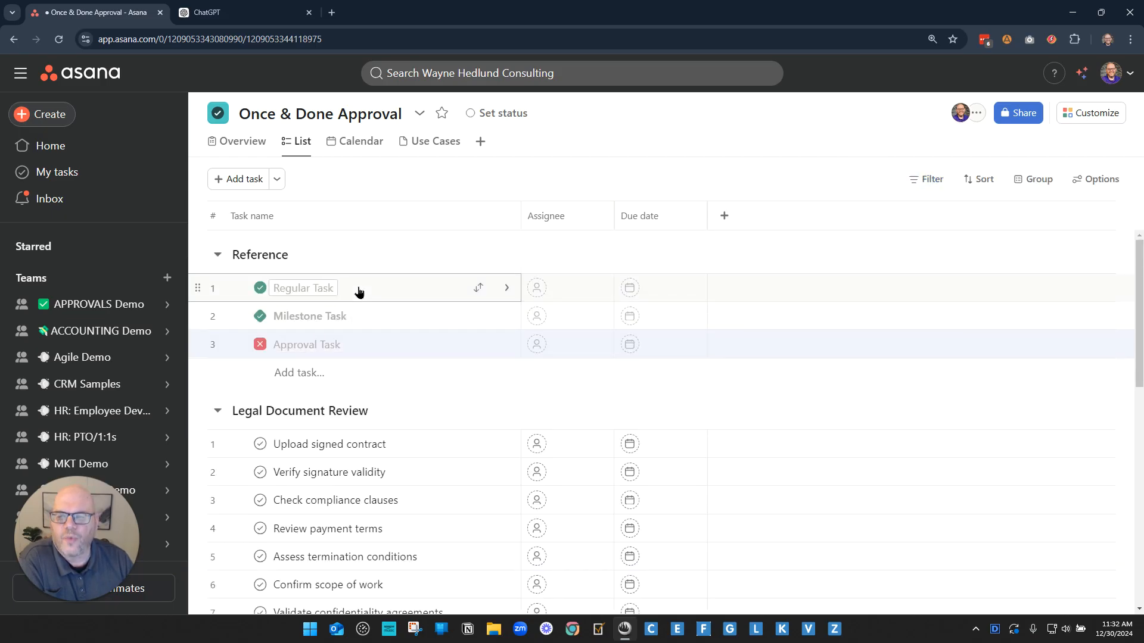
- Delete the three sample tasks in the Reference section and the Reference section itself
click(314, 290)
shift+click(350, 340)
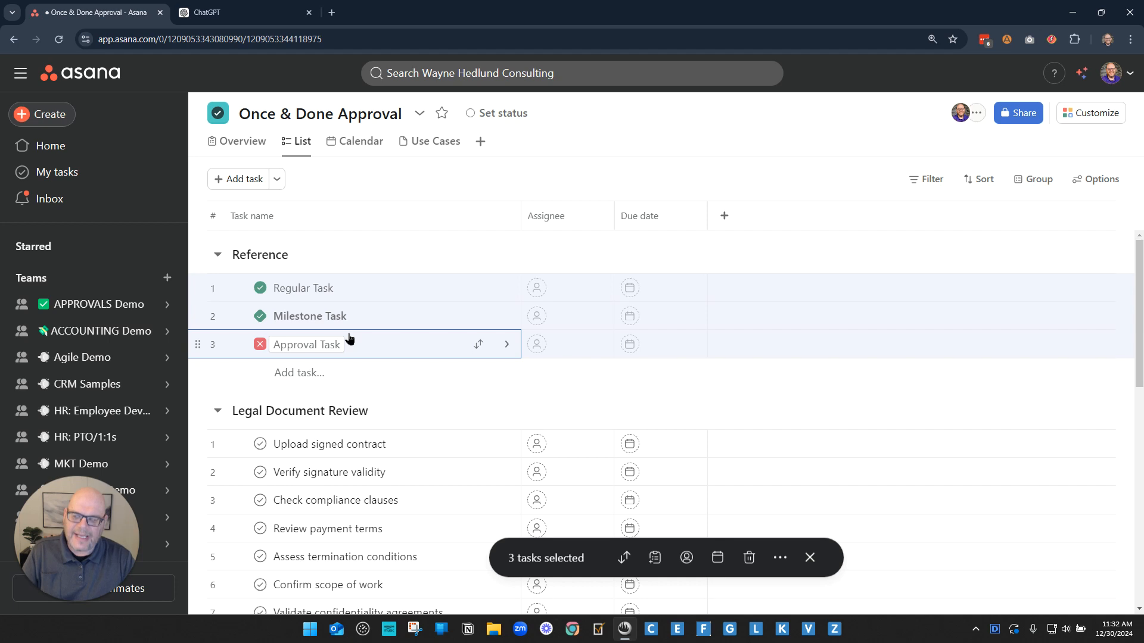
key(Delete)
click(326, 256)
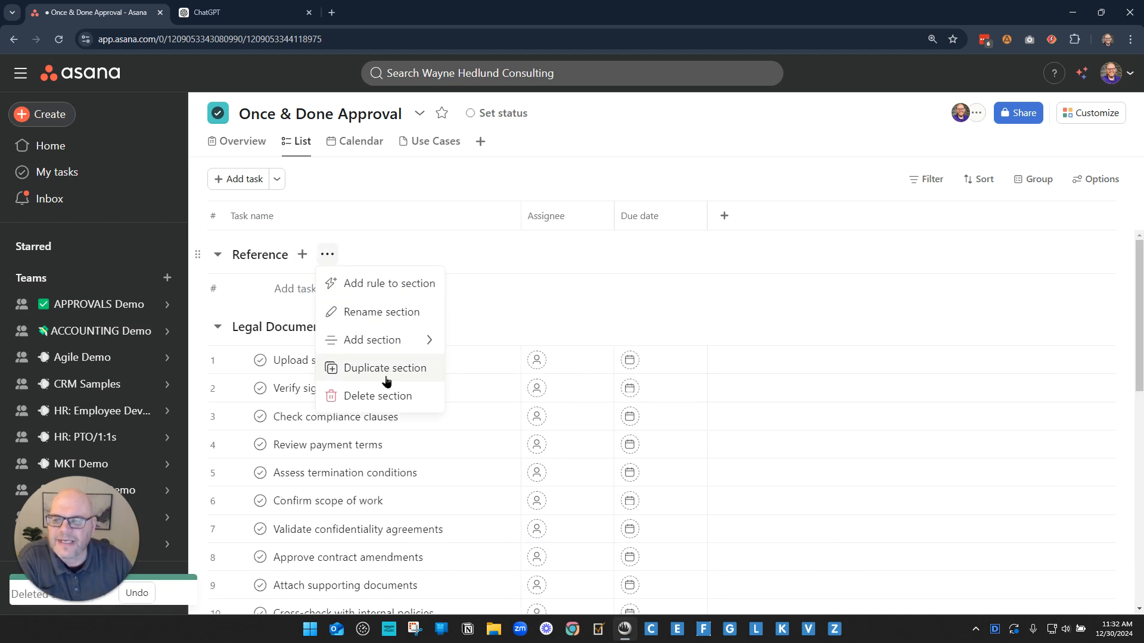
click(381, 395)
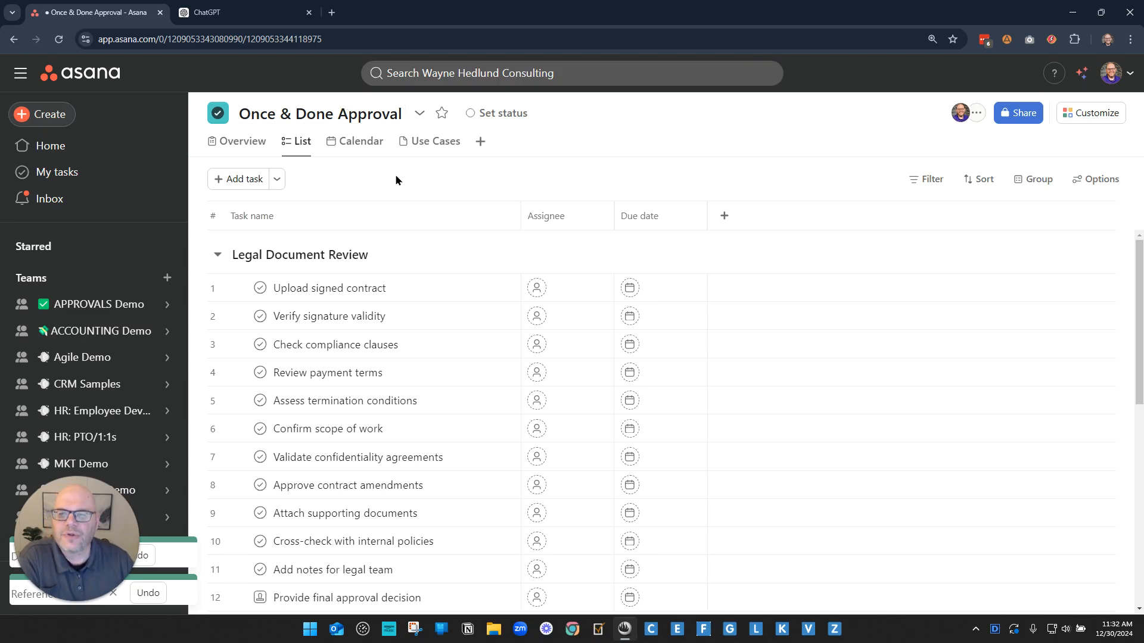
- Open the "Provide final approval decision" approval in the Legal Document Review section and review its details and approval options
scroll(431, 303, down, 3)
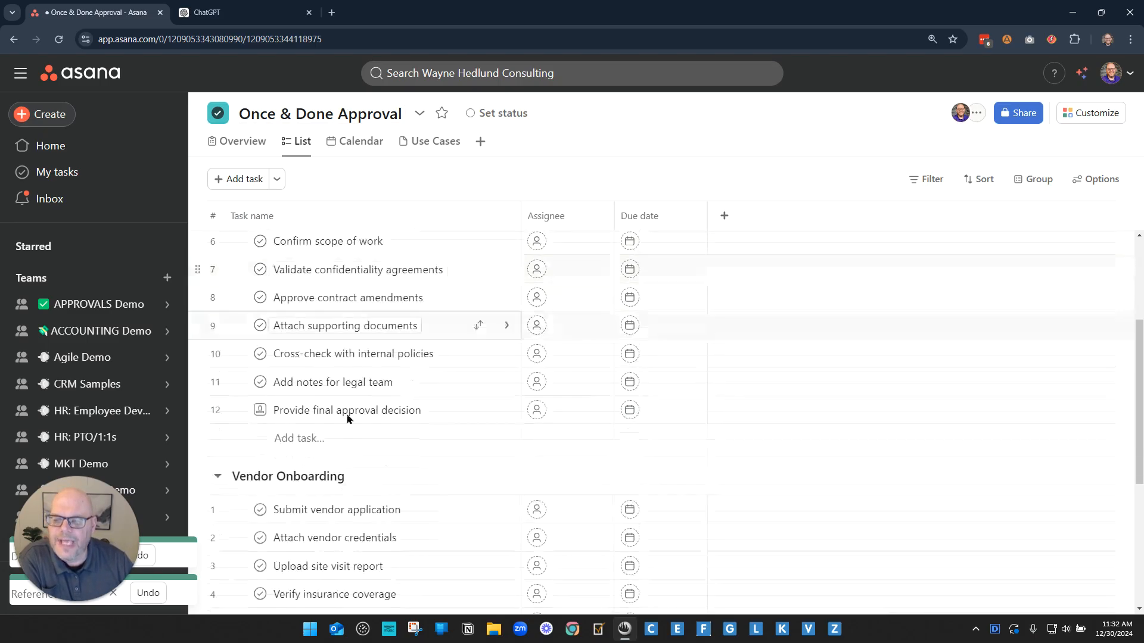
drag(277, 411, 415, 412)
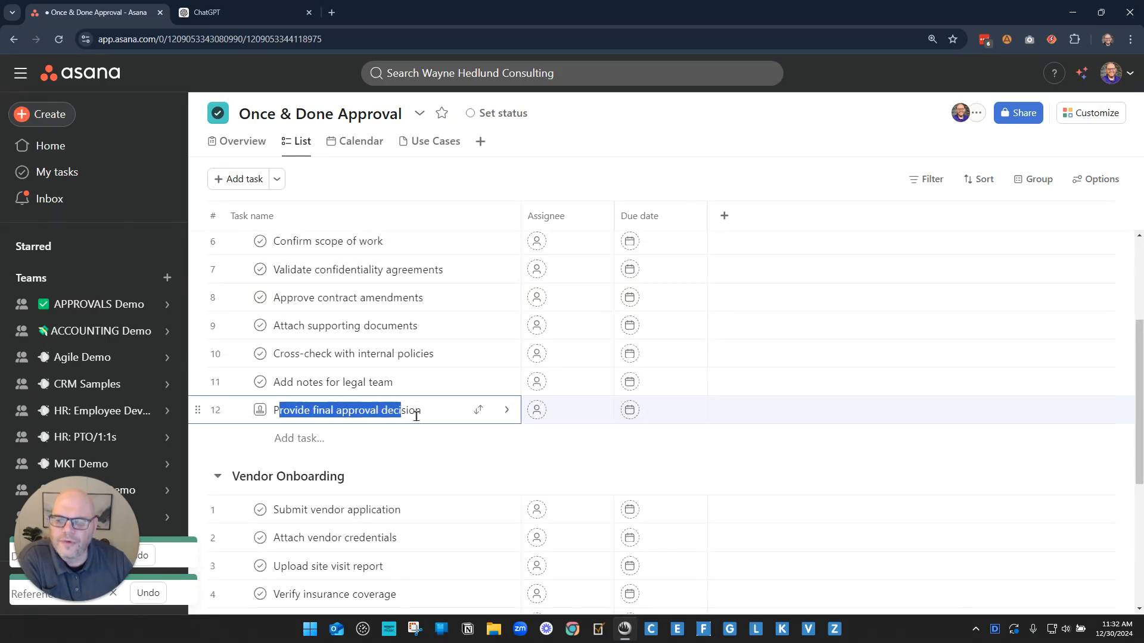
click(375, 416)
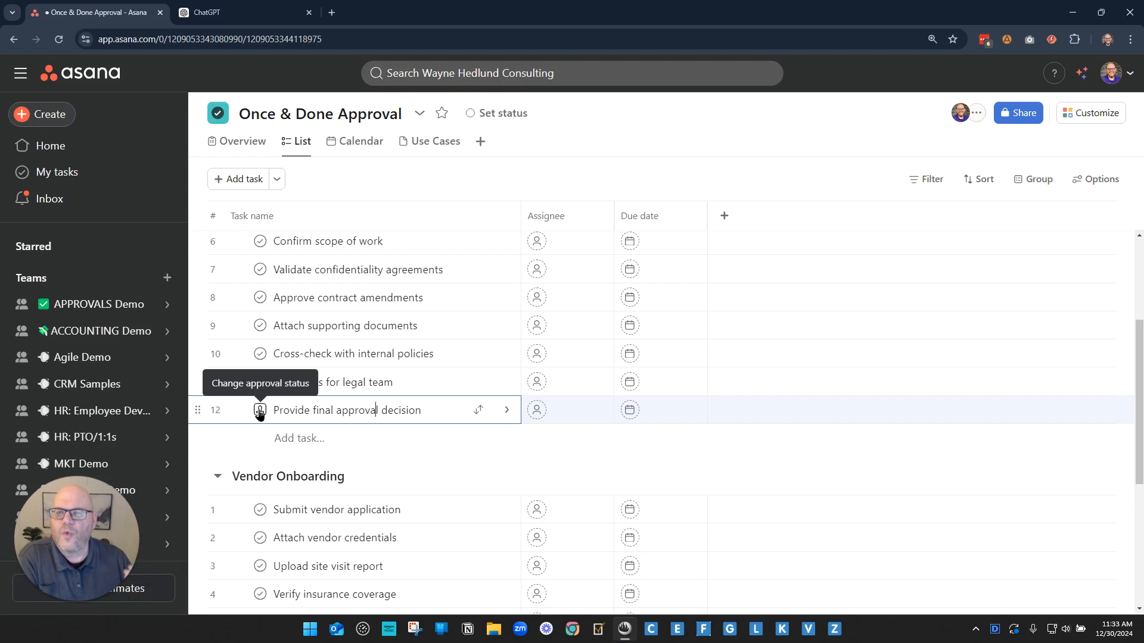
click(444, 410)
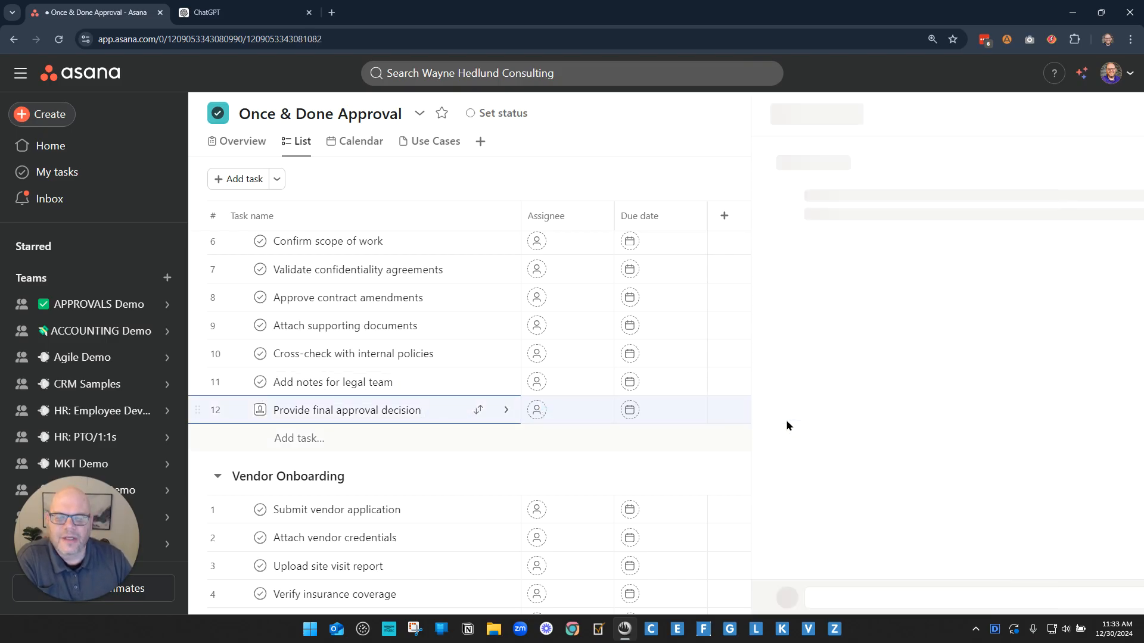
scroll(834, 421, down, 4)
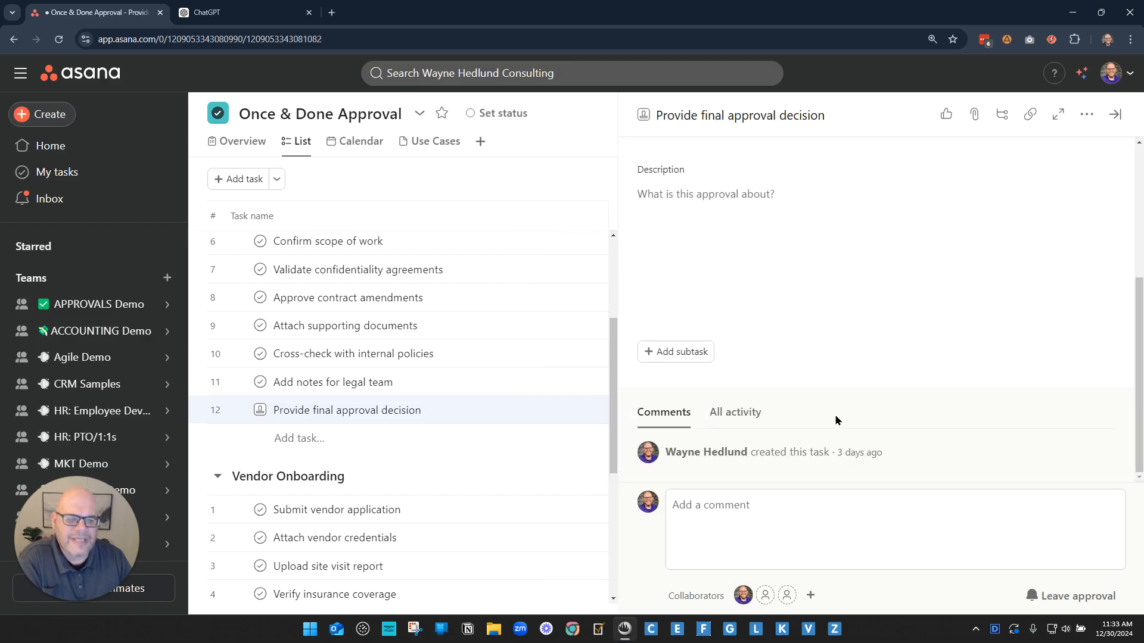
scroll(814, 456, up, 3)
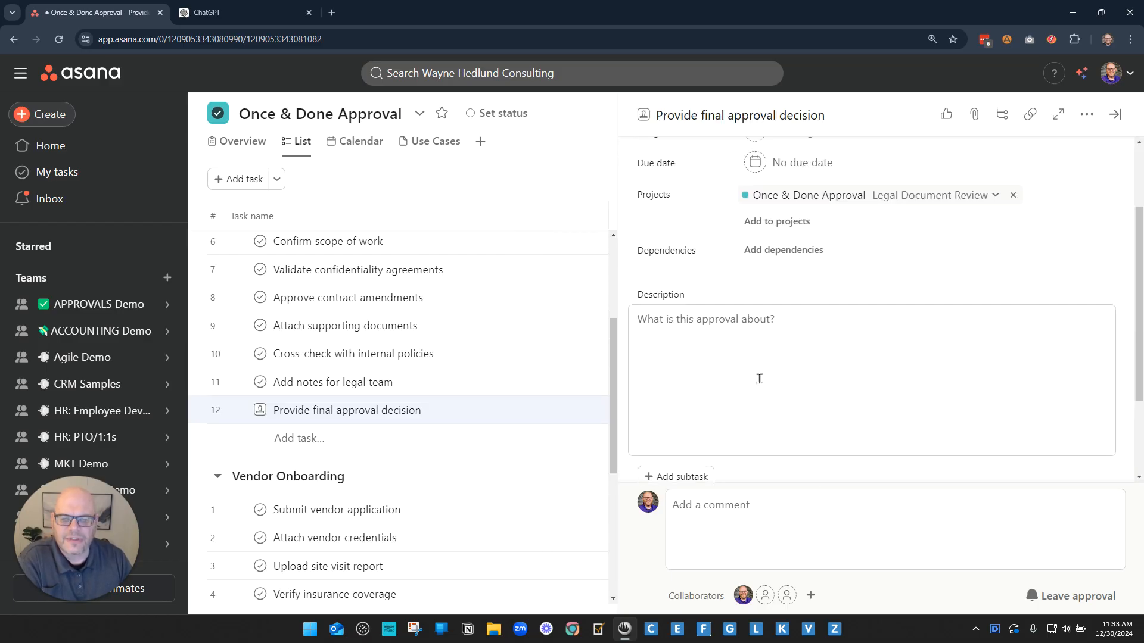
scroll(769, 378, up, 2)
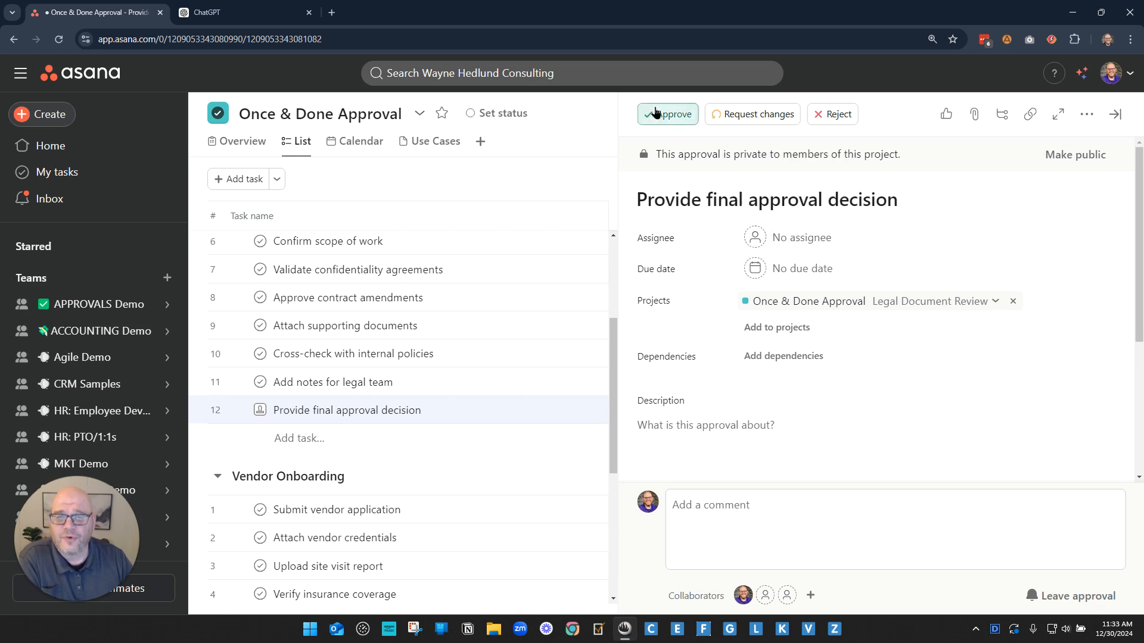
- Close the approval's details and mark "Upload signed contract" and "Verify signature validity" in Legal Document Review as complete
click(531, 168)
scroll(522, 459, up, 4)
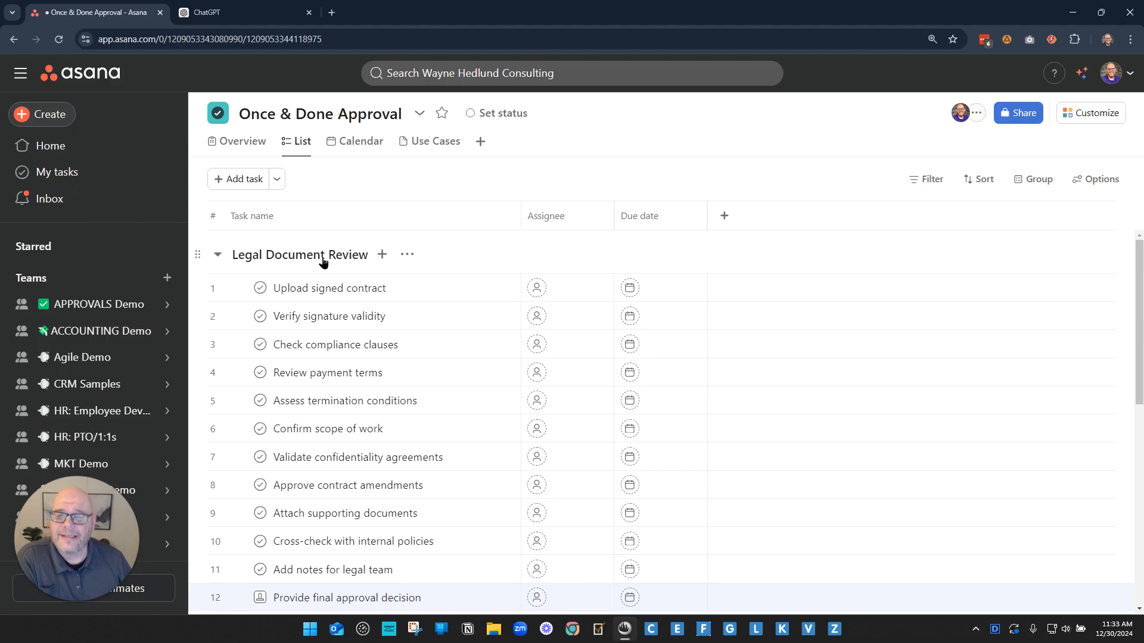
click(260, 288)
click(260, 316)
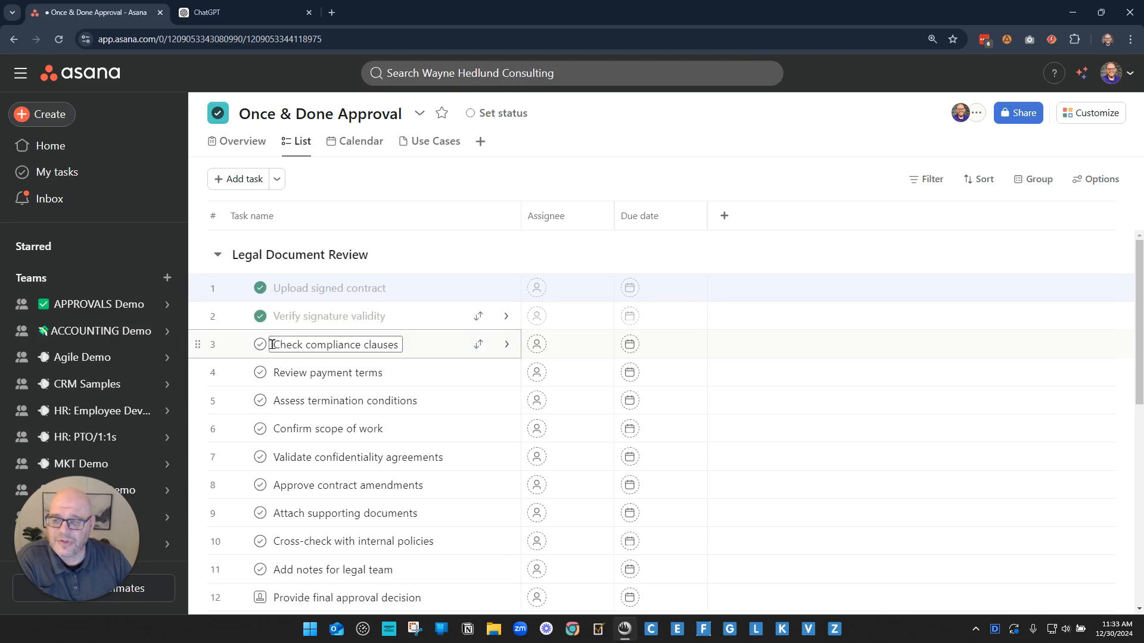
- Complete the Legal Document Review tasks from "Check compliance clauses" through "Add notes for legal team" together and clear the selection
click(294, 344)
scroll(288, 424, down, 1)
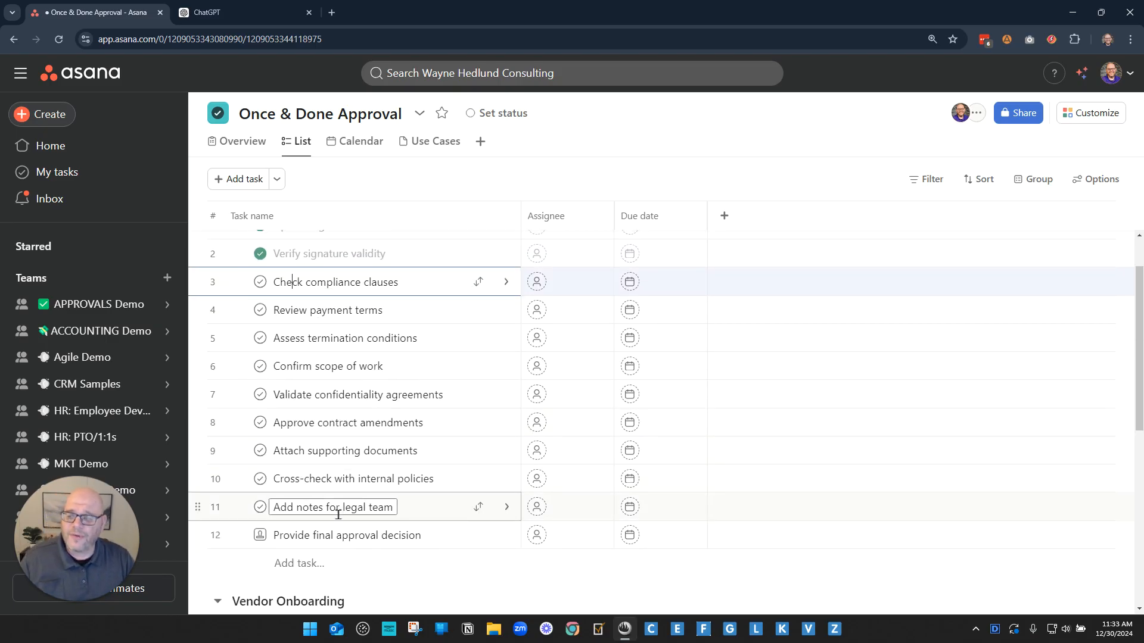
shift+click(267, 509)
click(260, 507)
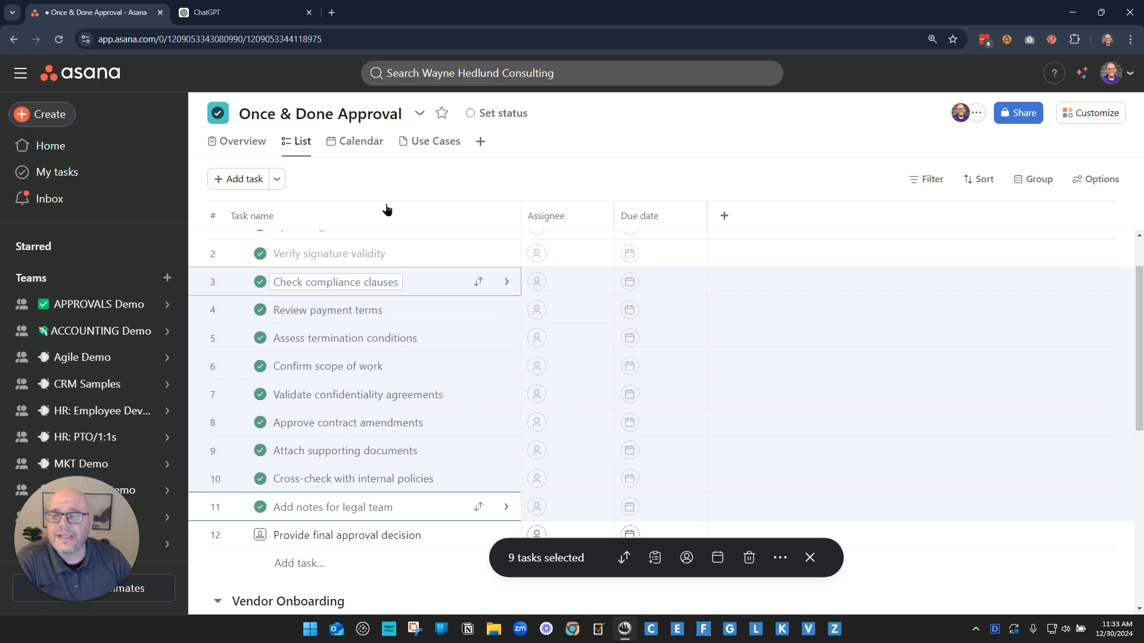
key(Escape)
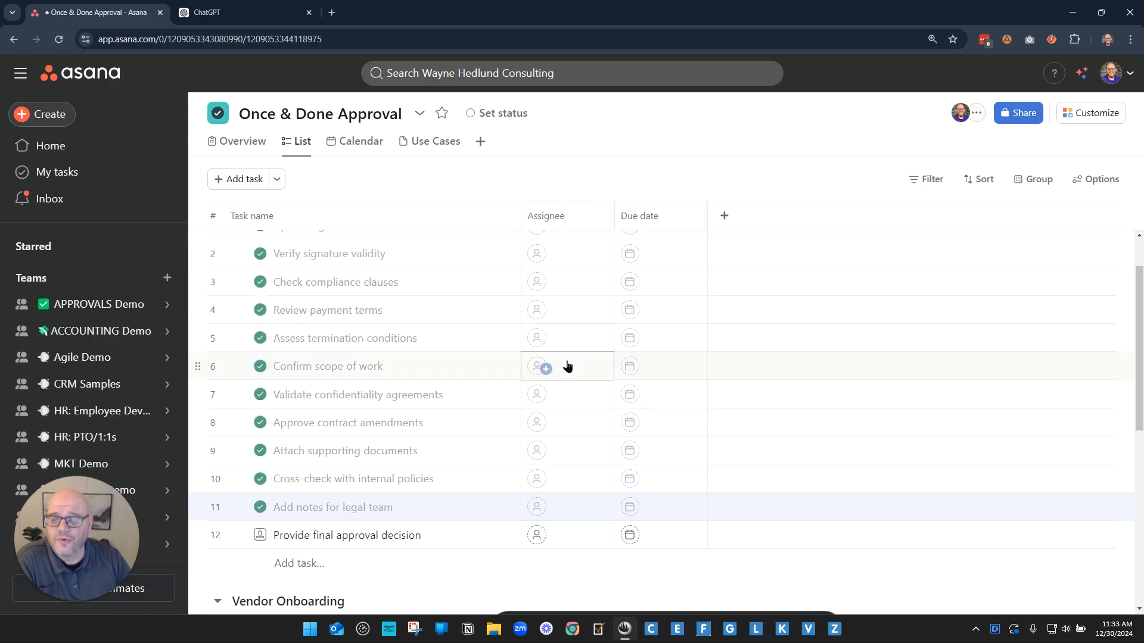
- Reject the "Provide final approval decision" approval and review the rejection entry in its activity history
click(447, 536)
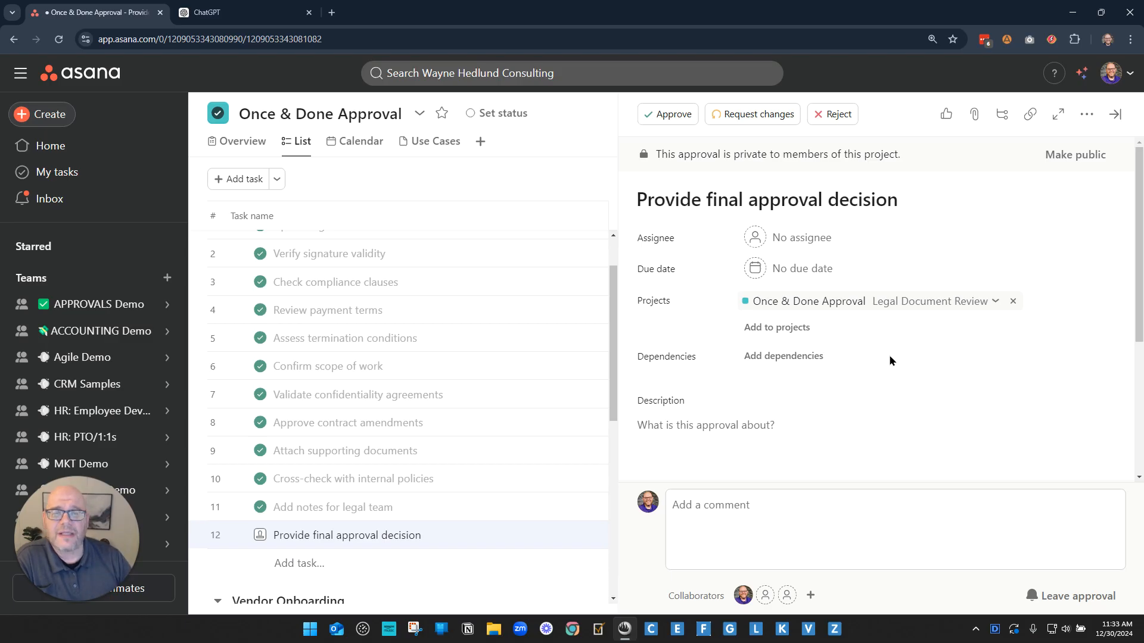
click(832, 114)
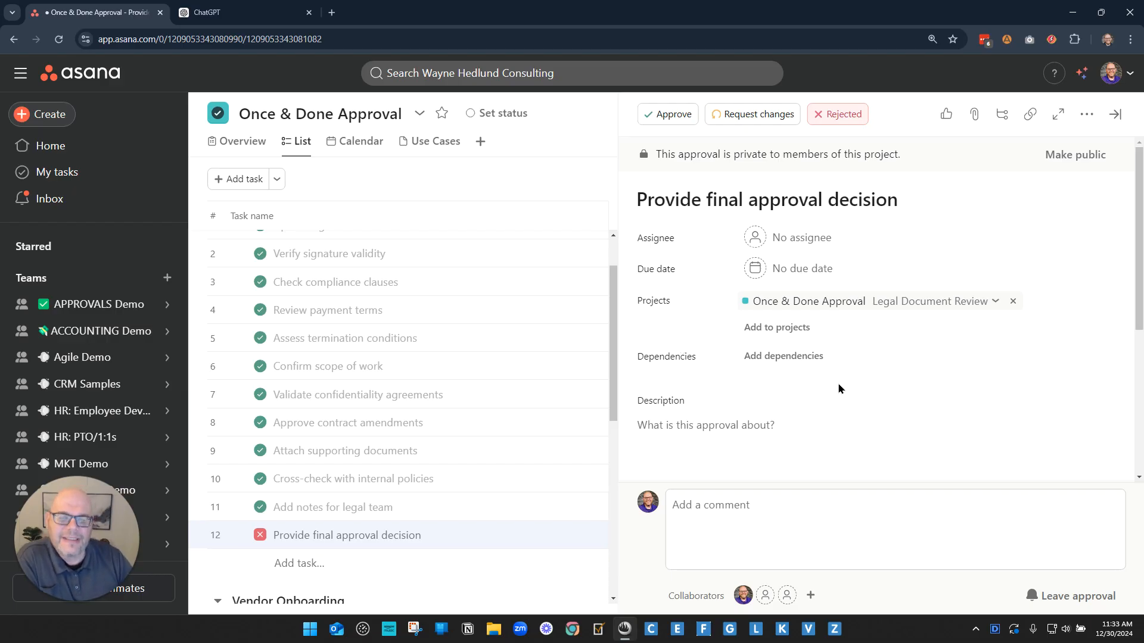
scroll(837, 388, down, 5)
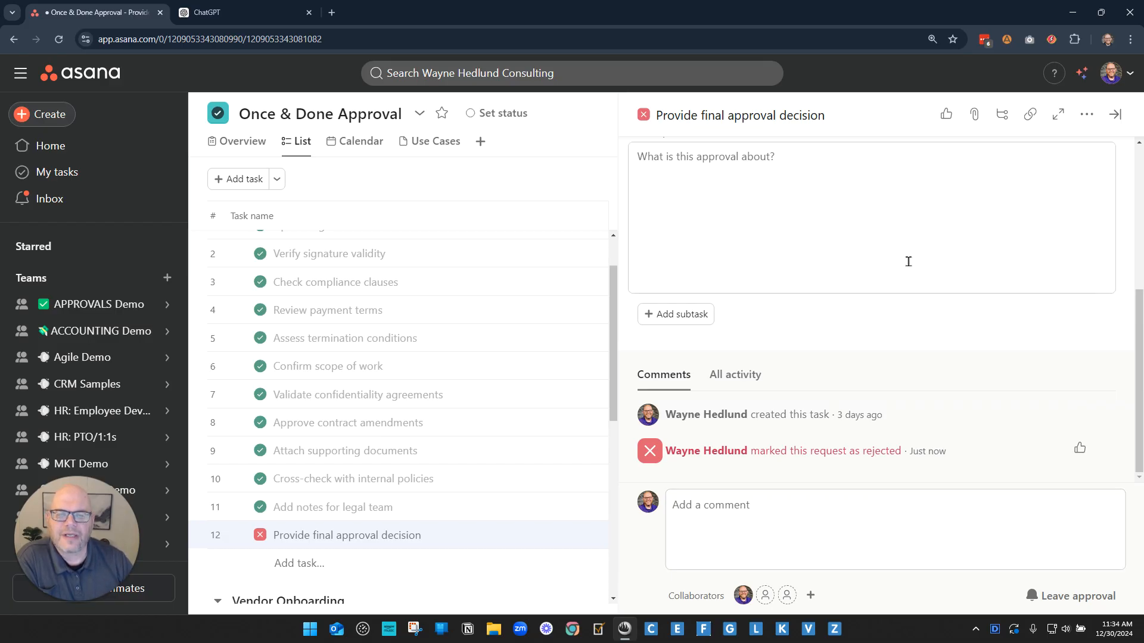
scroll(888, 238, up, 5)
scroll(319, 311, up, 1)
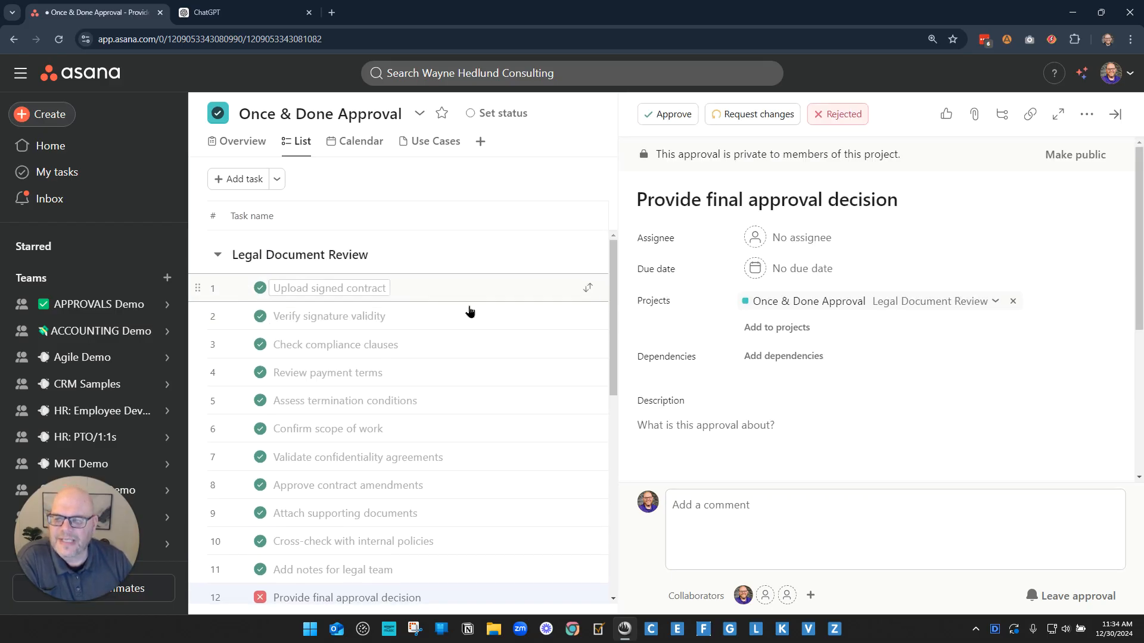
scroll(963, 376, down, 5)
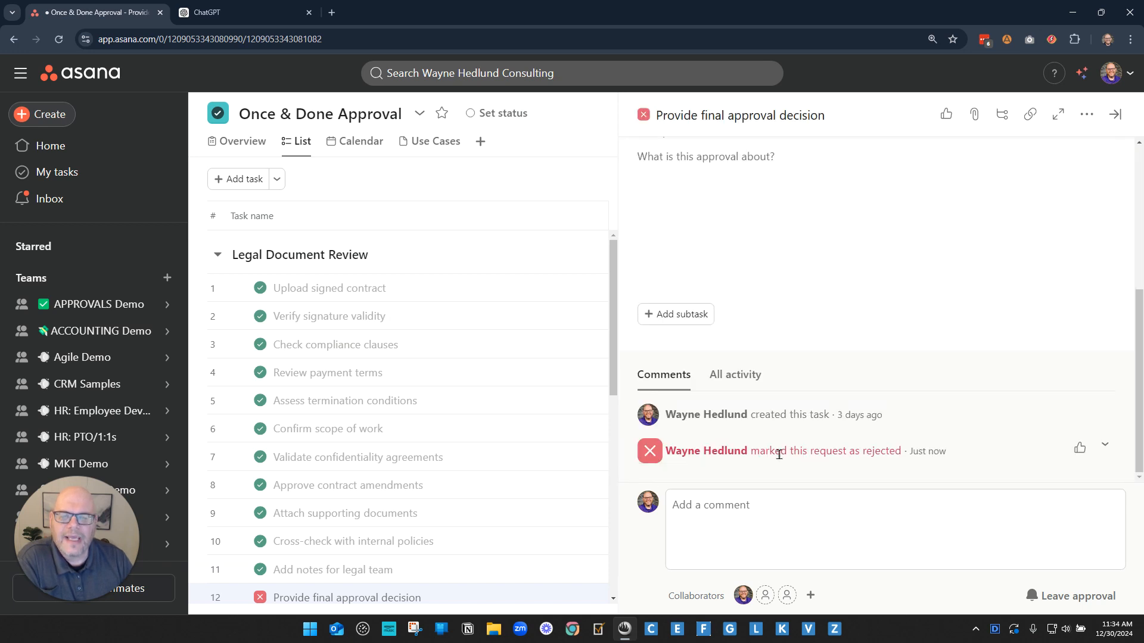
- Collapse Legal Document Review and complete the Vendor Onboarding tasks from "Submit vendor application" through "Provide risk assessment report" together
click(218, 255)
scroll(528, 400, down, 1)
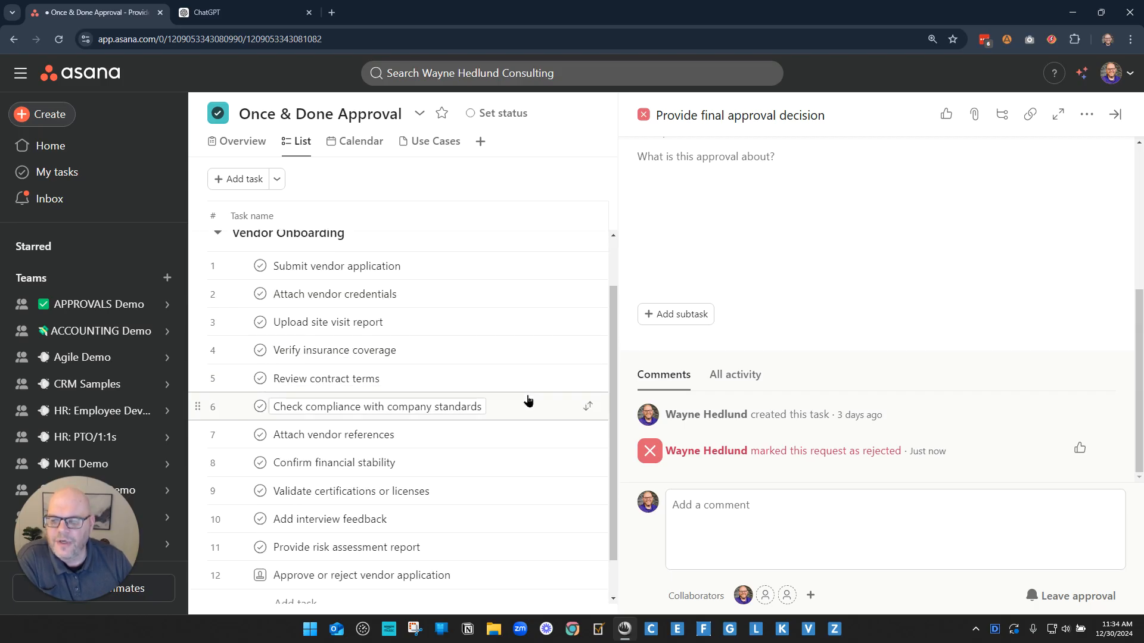
click(332, 545)
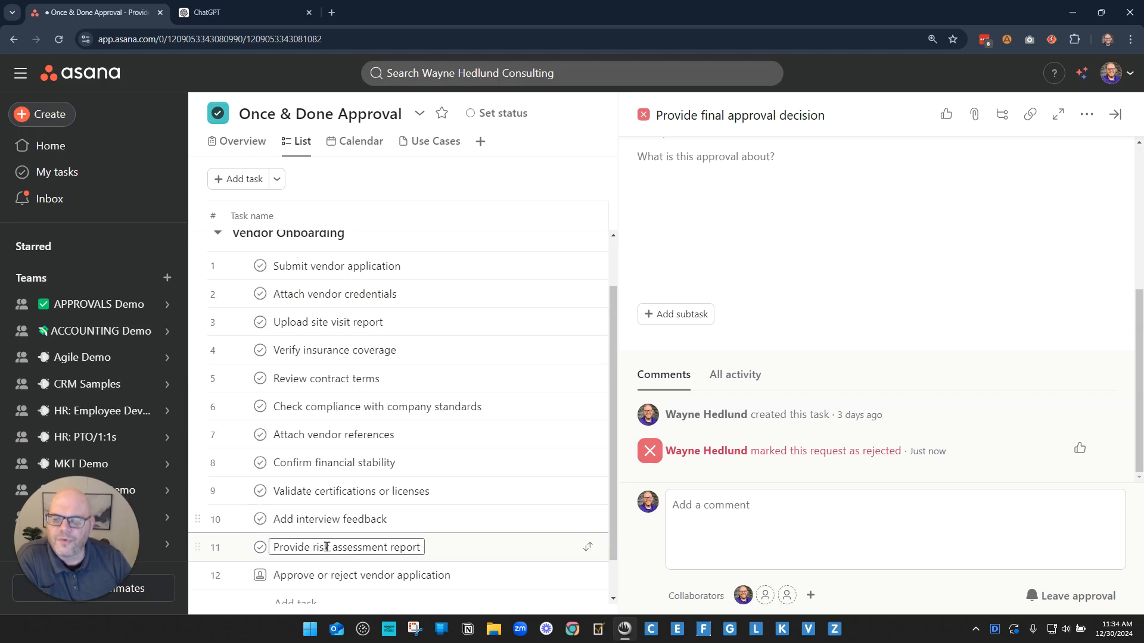
shift+click(314, 278)
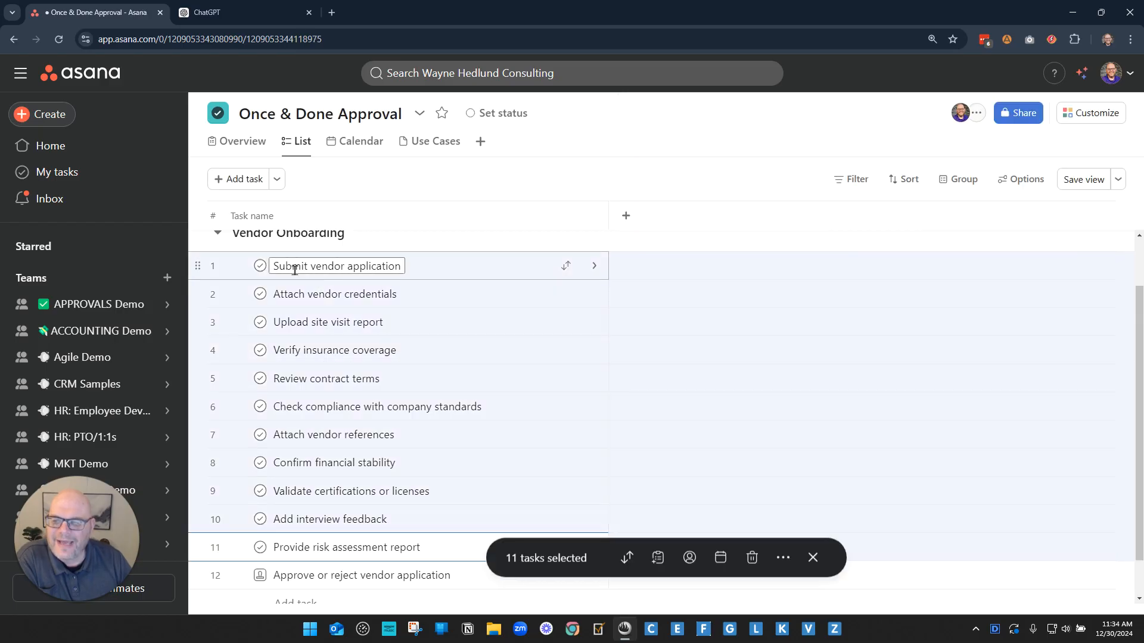
key(ctrl+Return)
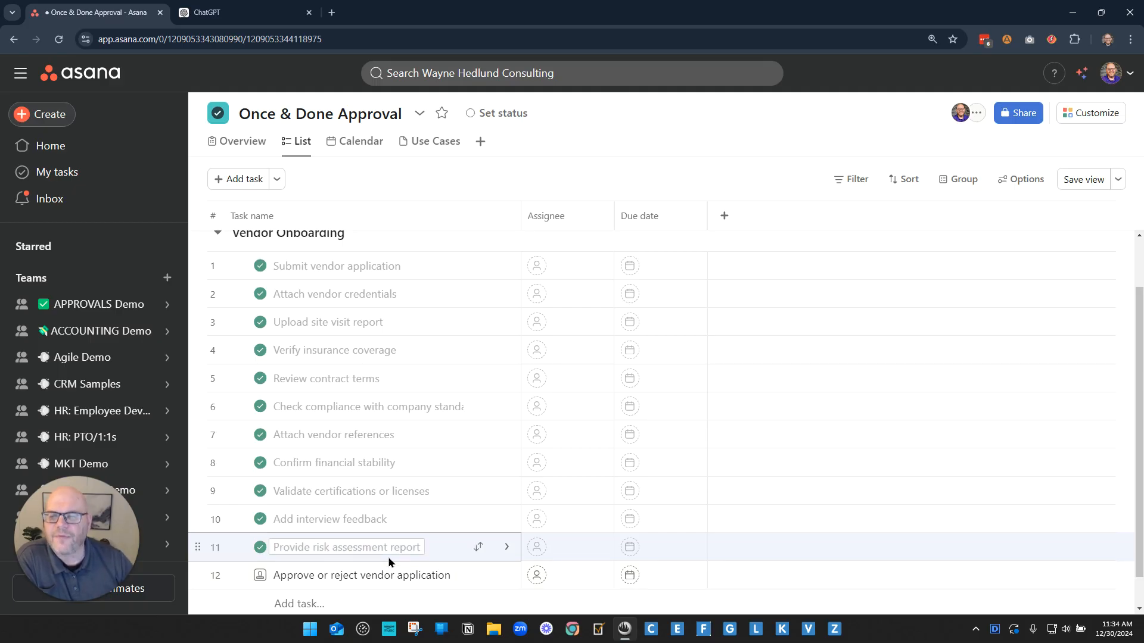
- Set the status of the "Approve or reject vendor application" approval in Vendor Onboarding to Approved
scroll(388, 554, down, 1)
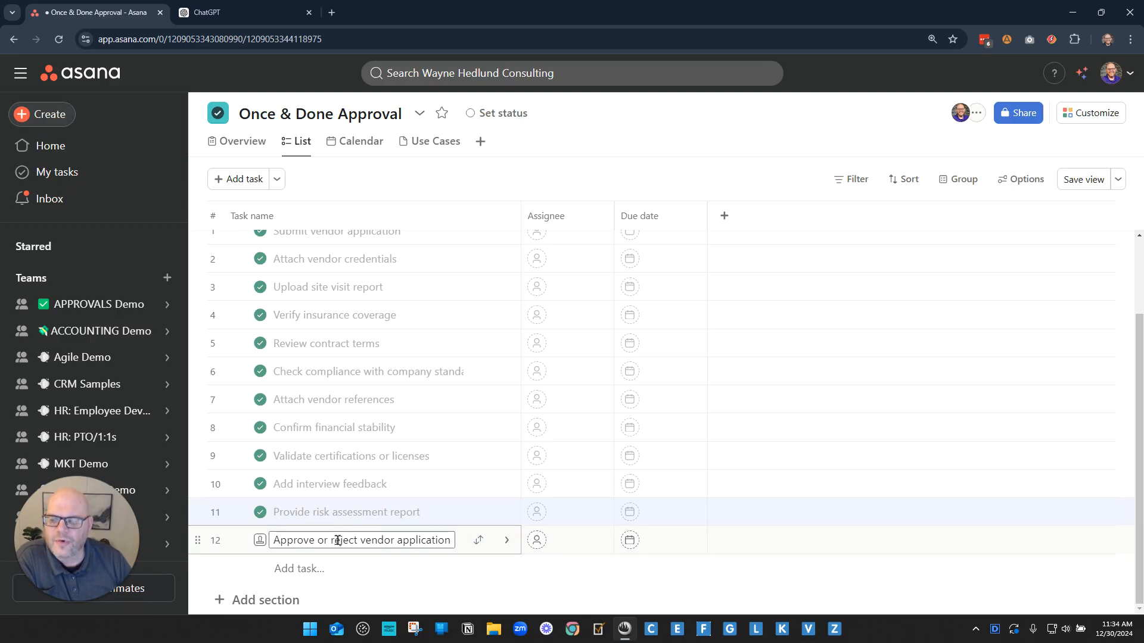
click(260, 541)
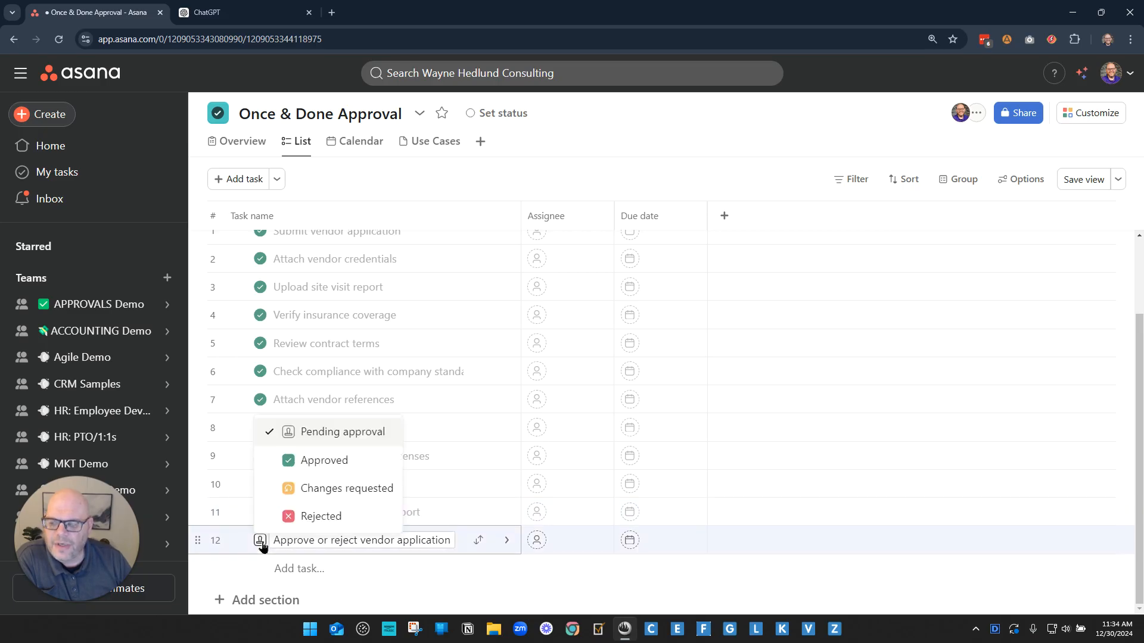
click(323, 460)
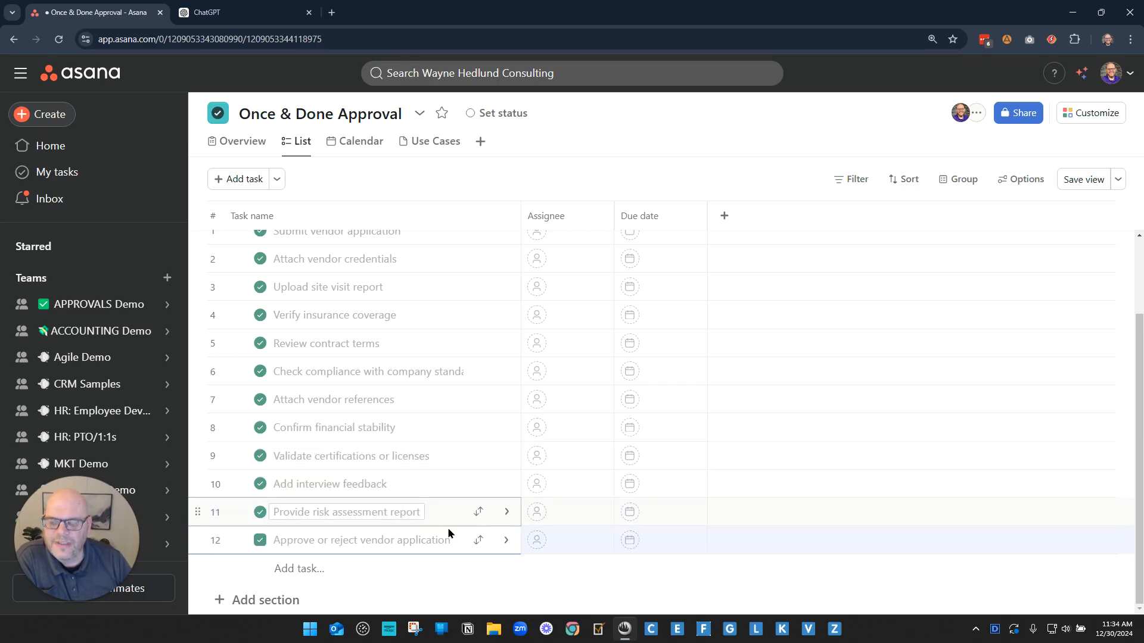
- Collapse Vendor Onboarding, expand both sections again and examine the "Provide final approval decision" approval in the list
scroll(457, 536, up, 2)
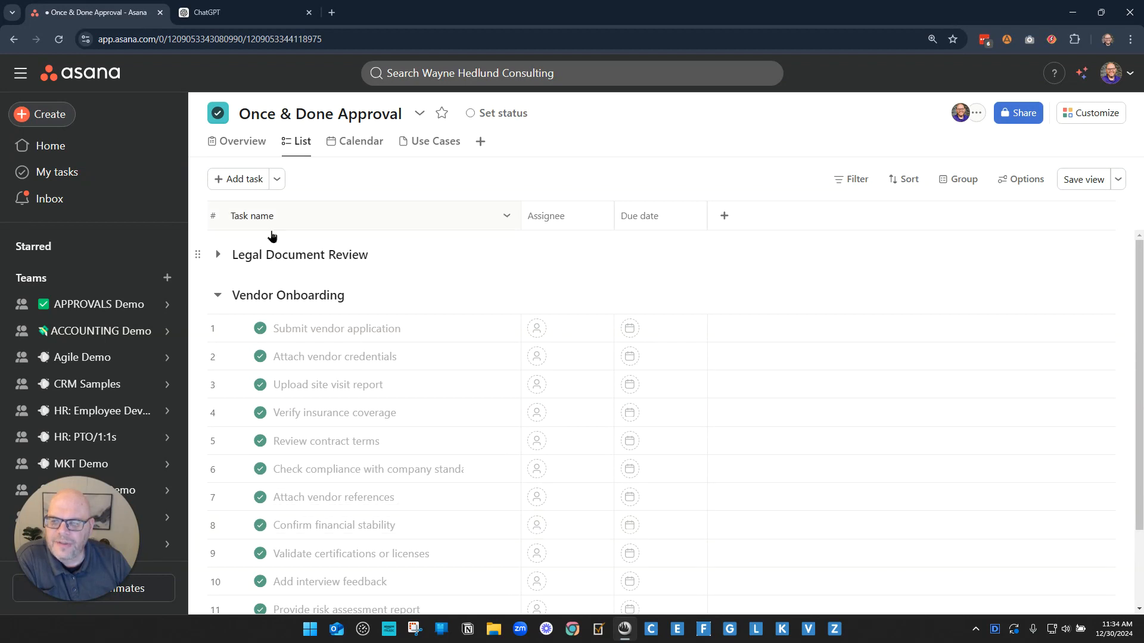
click(217, 295)
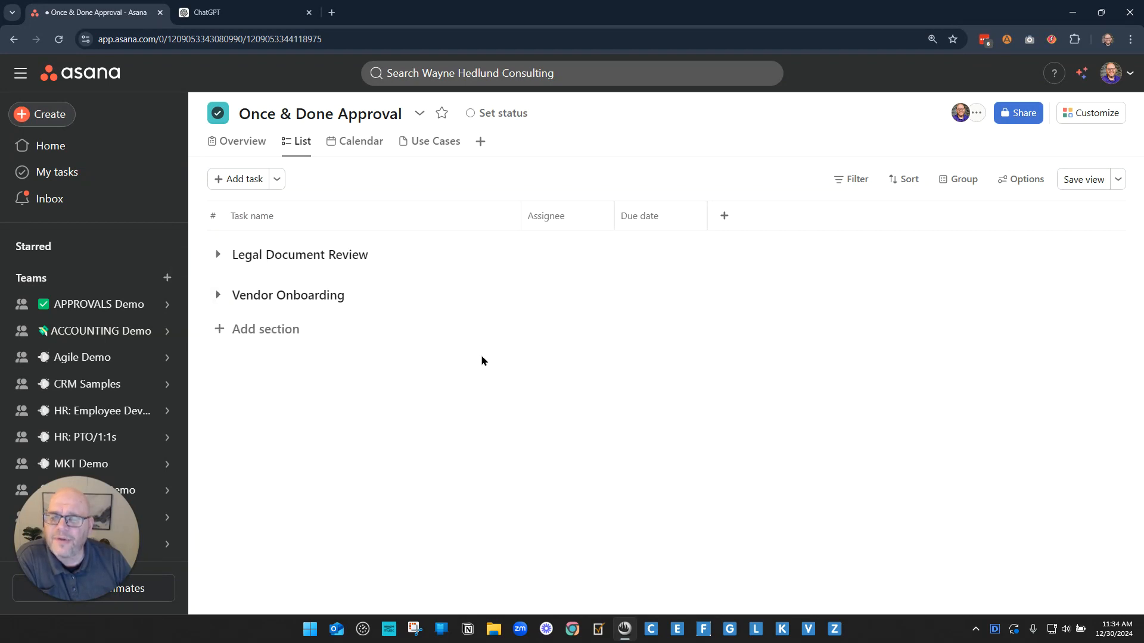
click(218, 295)
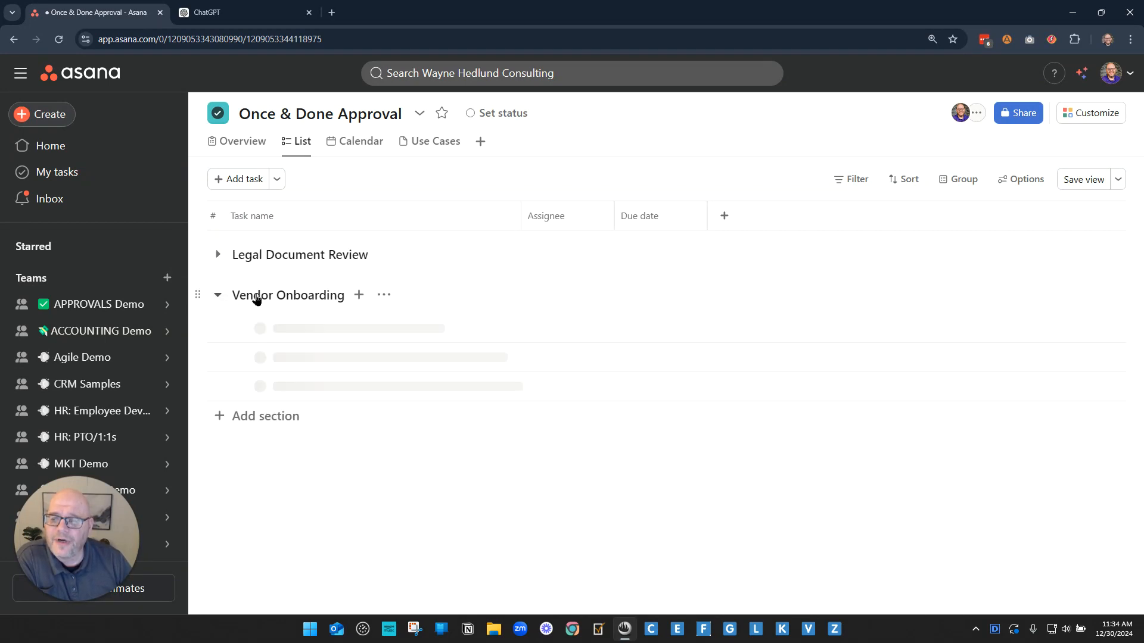
click(218, 255)
scroll(481, 422, down, 3)
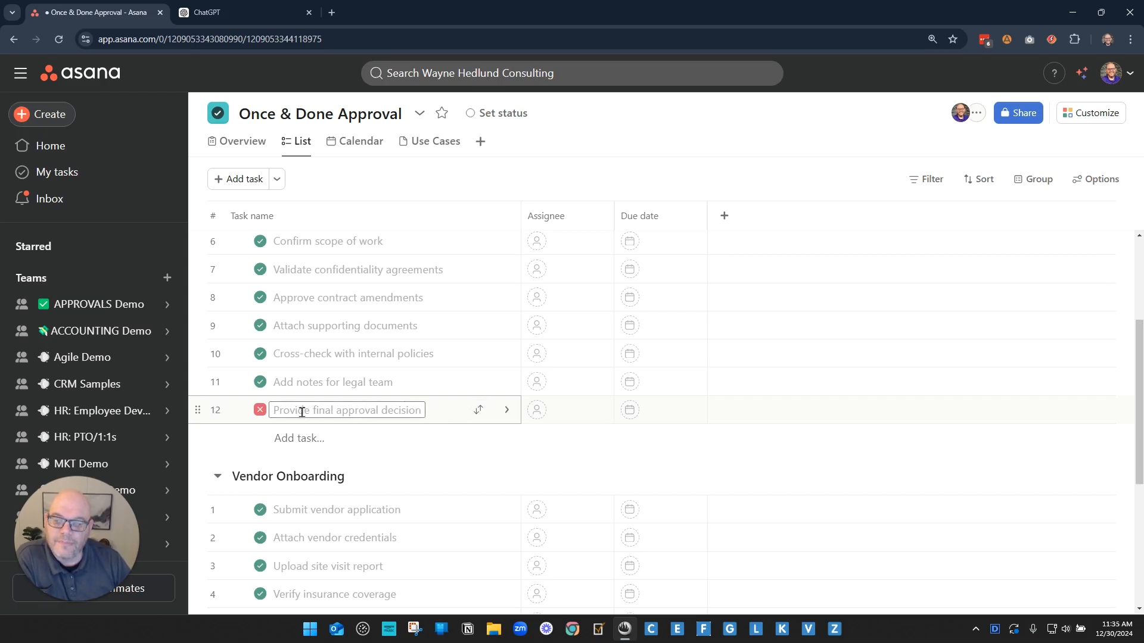
drag(289, 411, 400, 410)
click(399, 411)
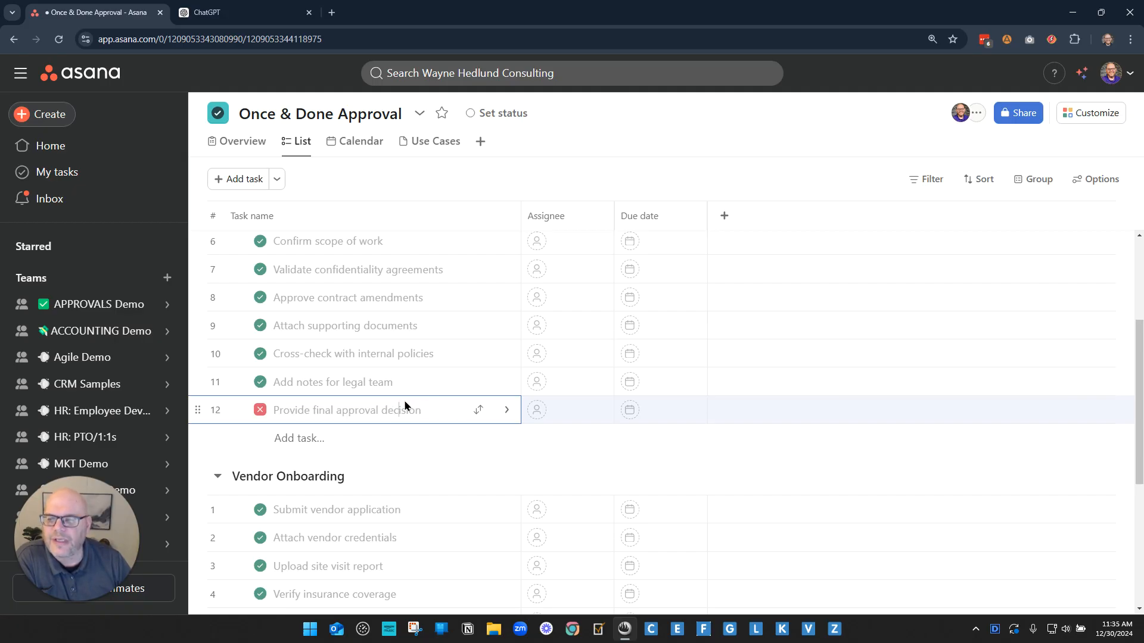
- Open the Once & Again Approval project from the APPROVALS Demo team's Primary Task Approval work and look over its tasks
click(96, 304)
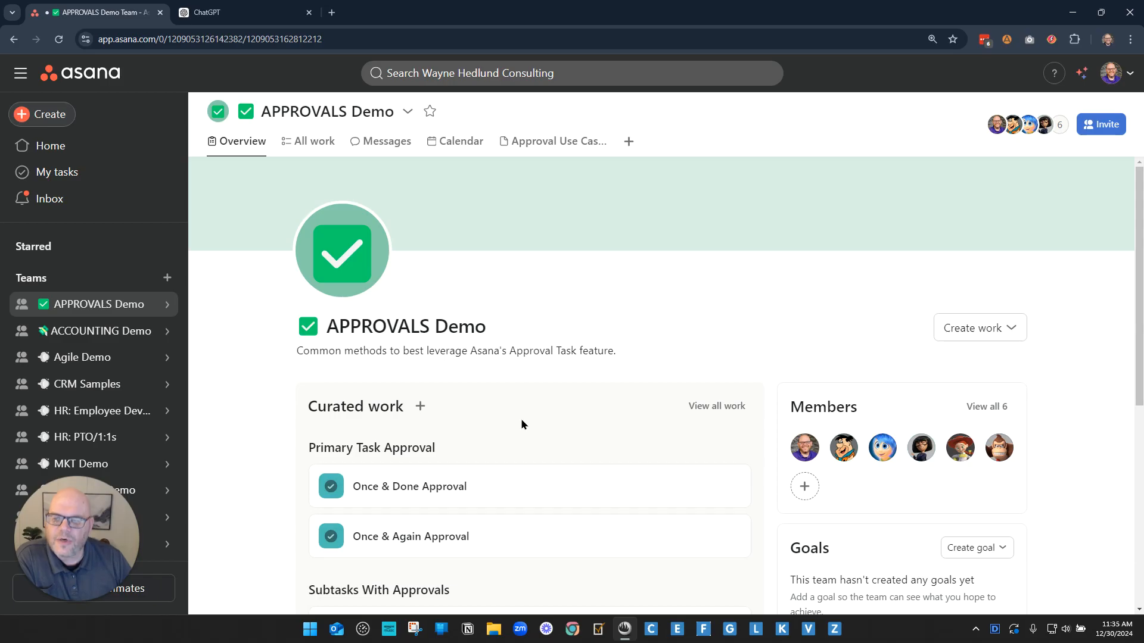
scroll(521, 419, down, 2)
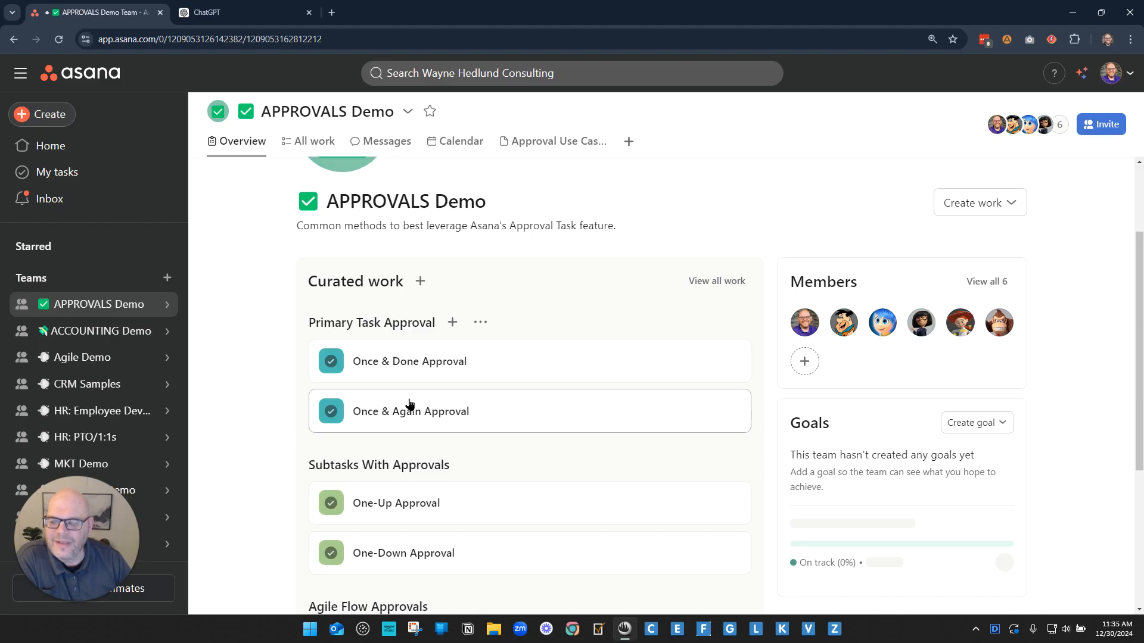
click(389, 415)
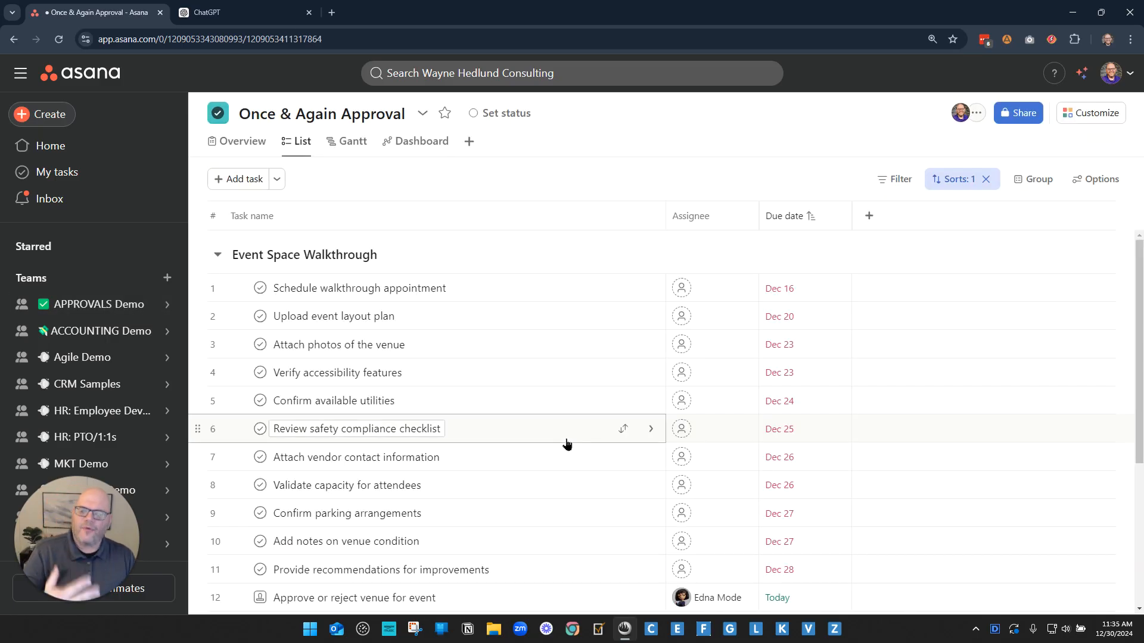
scroll(563, 442, down, 1)
scroll(561, 440, up, 1)
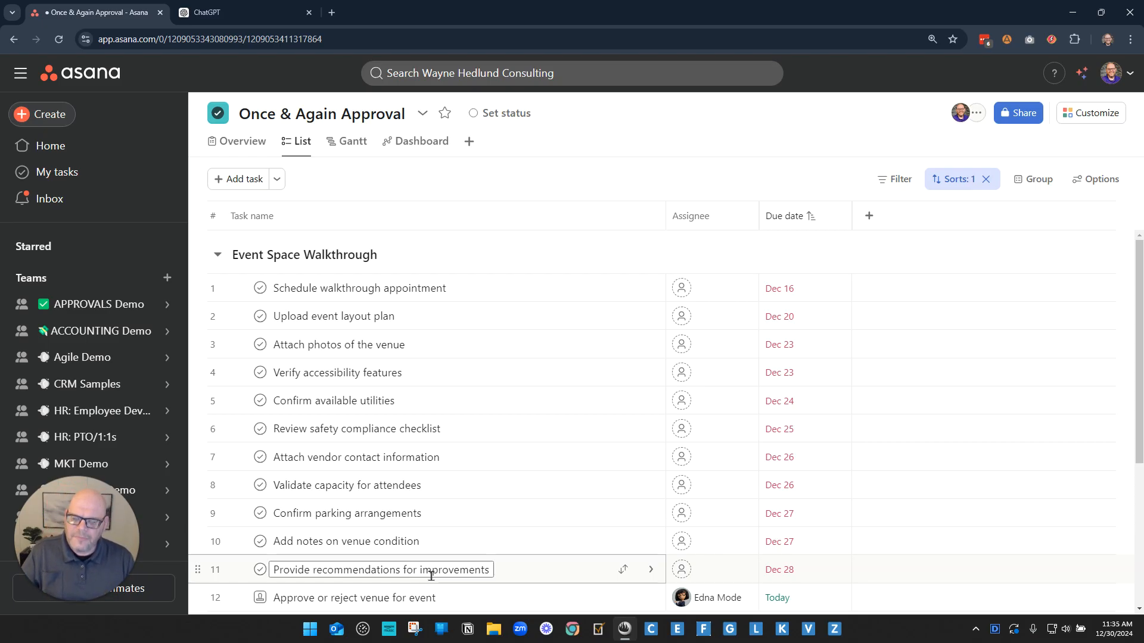
- Complete the Event Space Walkthrough tasks from "Schedule walkthrough appointment" through "Provide recommendations for improvements" together and clear the selection
click(332, 288)
shift+click(471, 569)
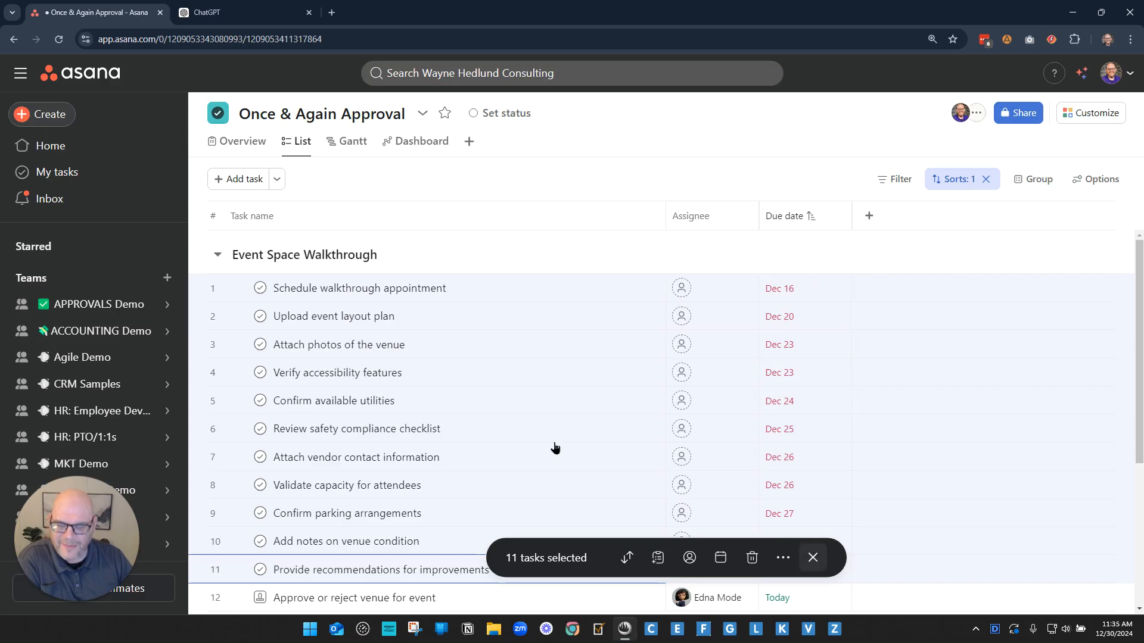
click(260, 288)
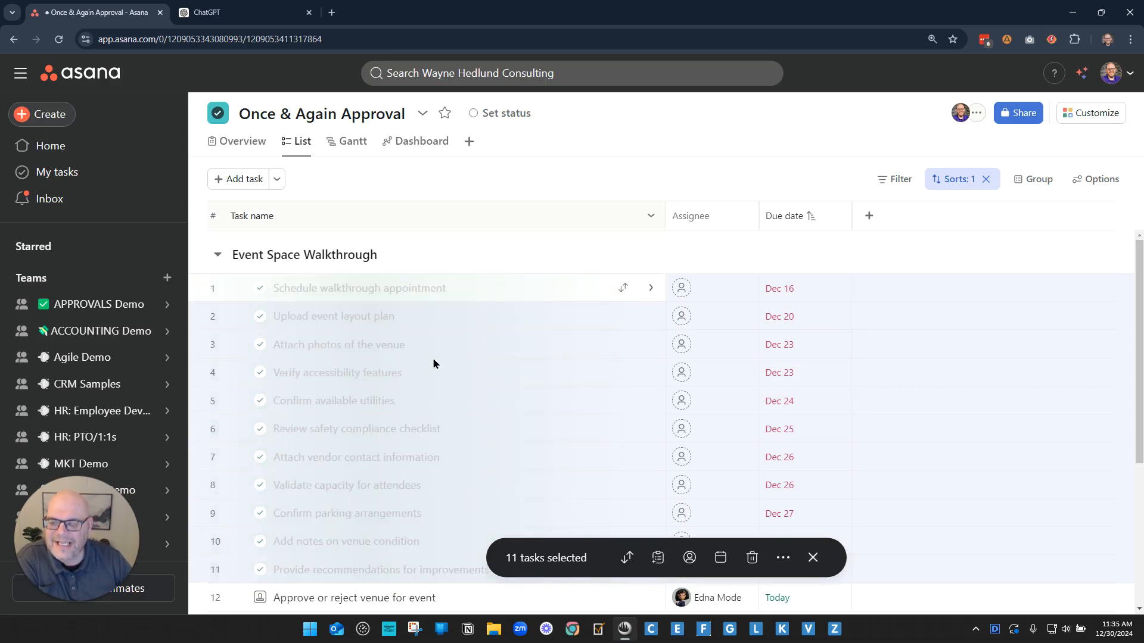
scroll(426, 516, down, 1)
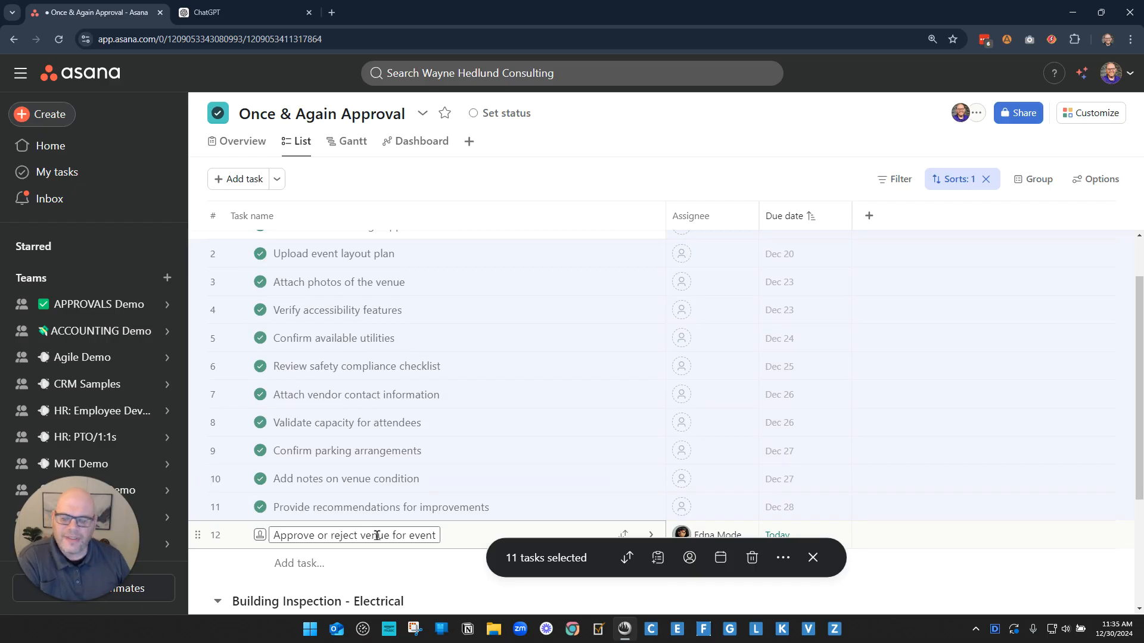
click(811, 557)
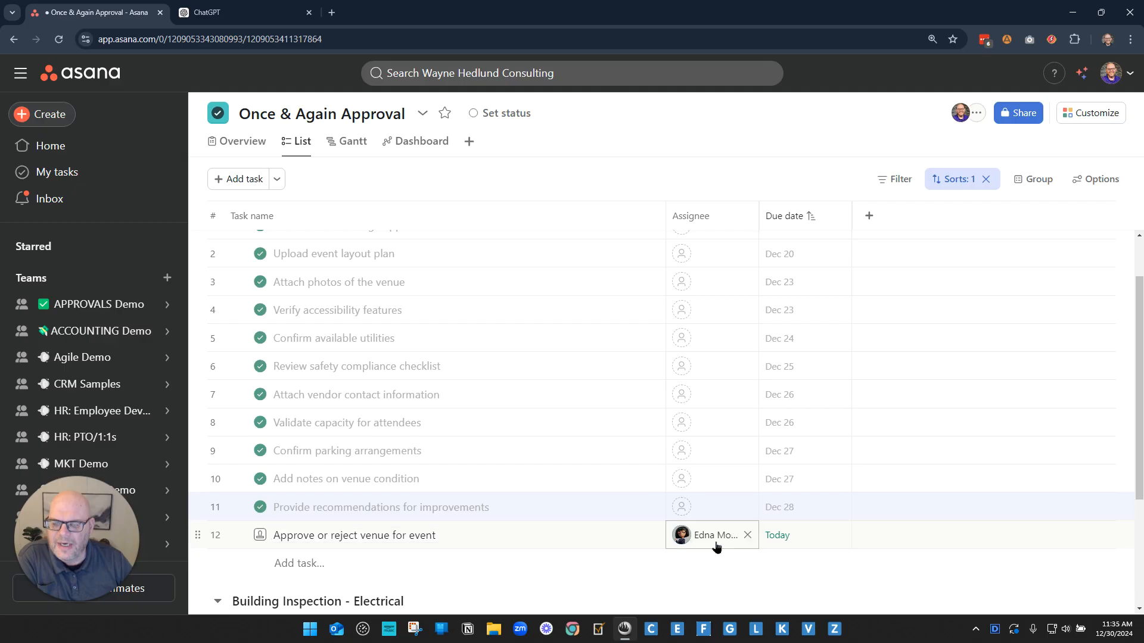
- Examine the assignee and name of the "Approve or reject venue for event" approval and look through the project's sections
mouse_move(704, 540)
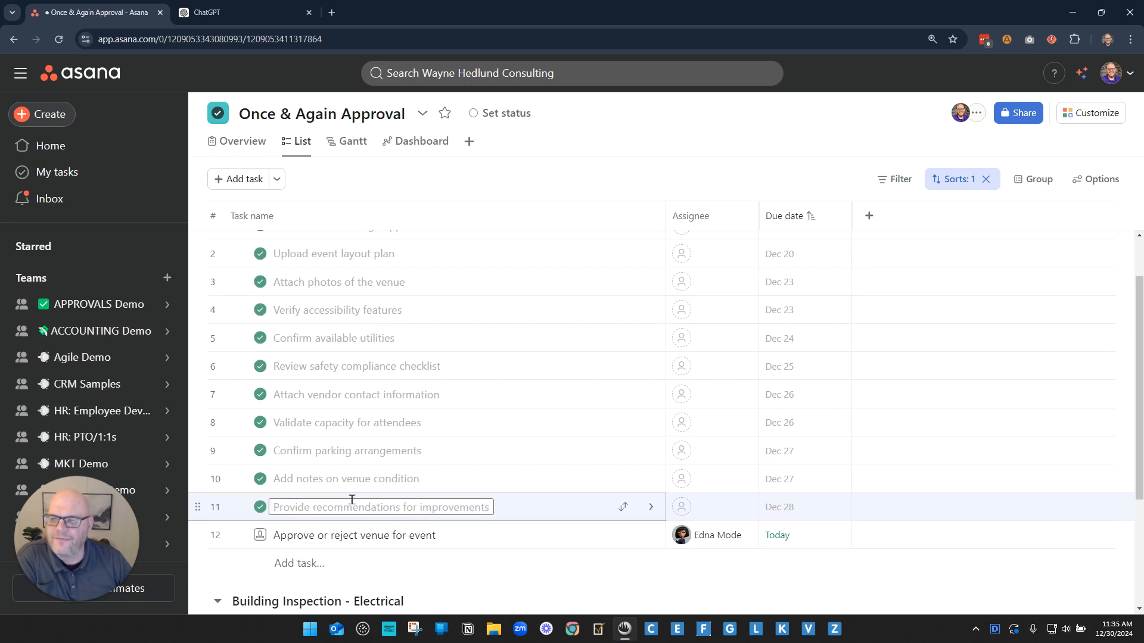
drag(293, 535, 415, 535)
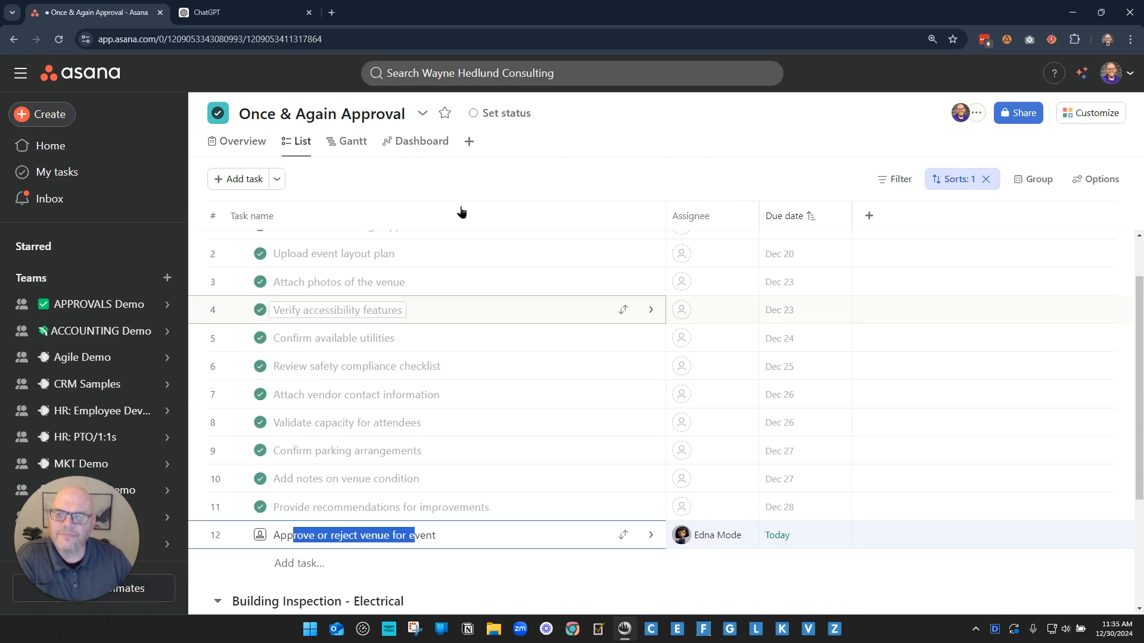
key(Escape)
scroll(426, 414, up, 1)
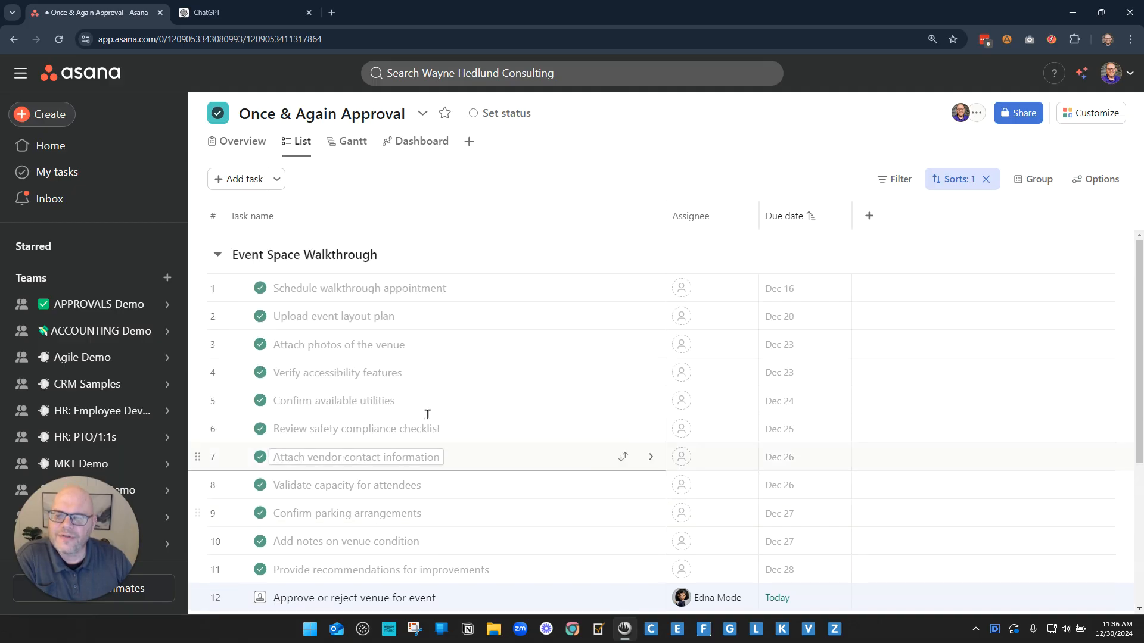
scroll(443, 387, down, 4)
scroll(445, 417, up, 3)
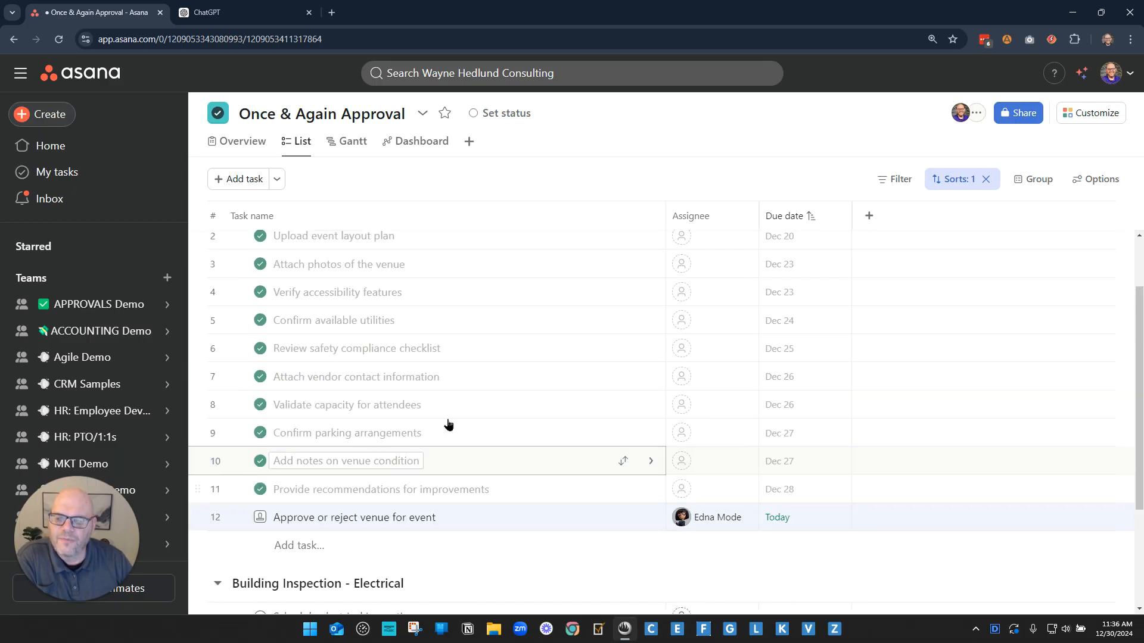
- Look over the project's customization options and the available approval statuses for "Approve or reject venue for event"
click(1086, 113)
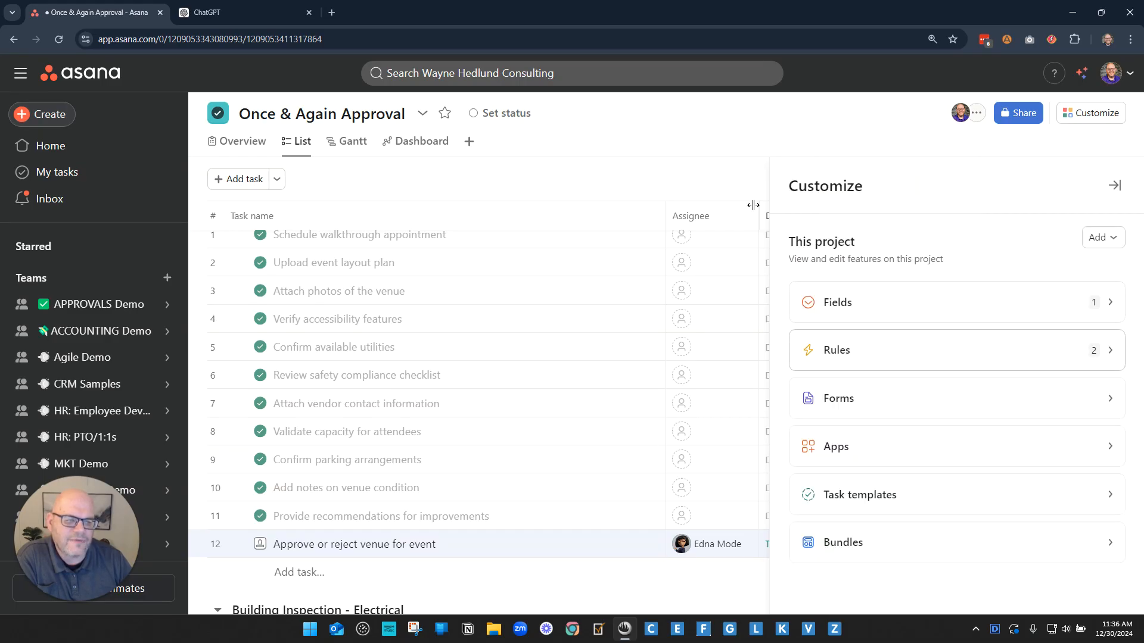
click(709, 179)
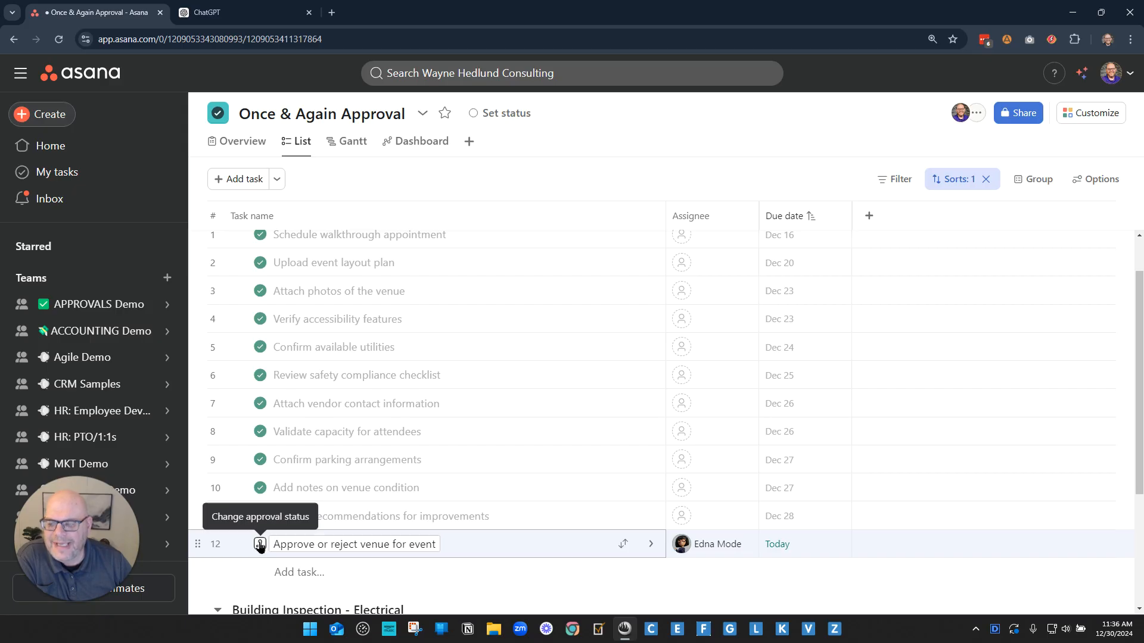
click(260, 545)
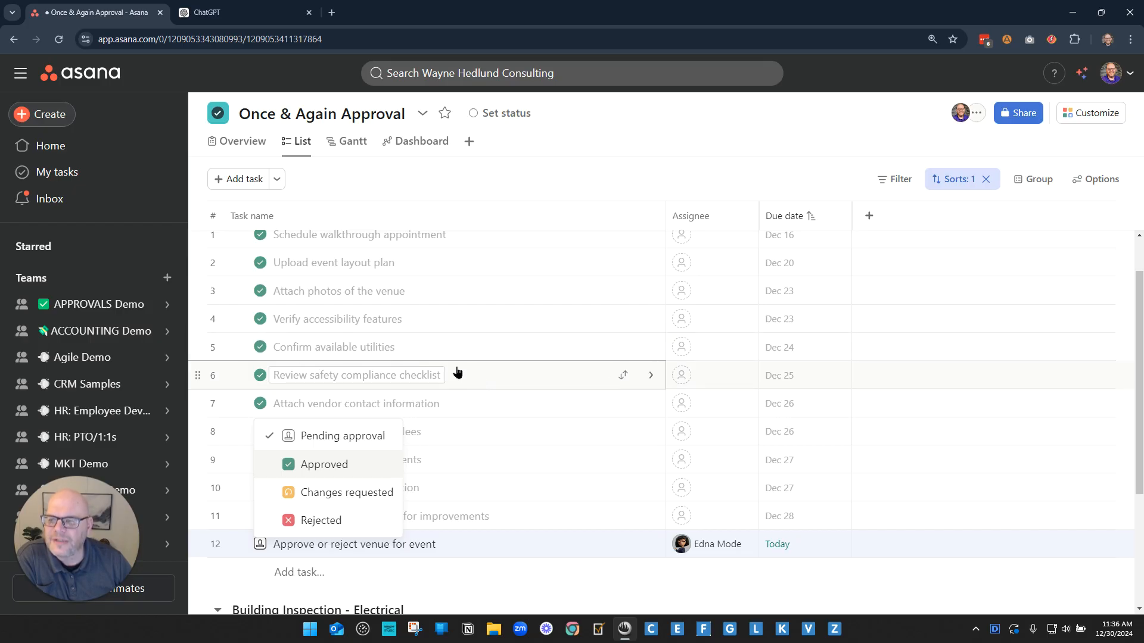
click(419, 375)
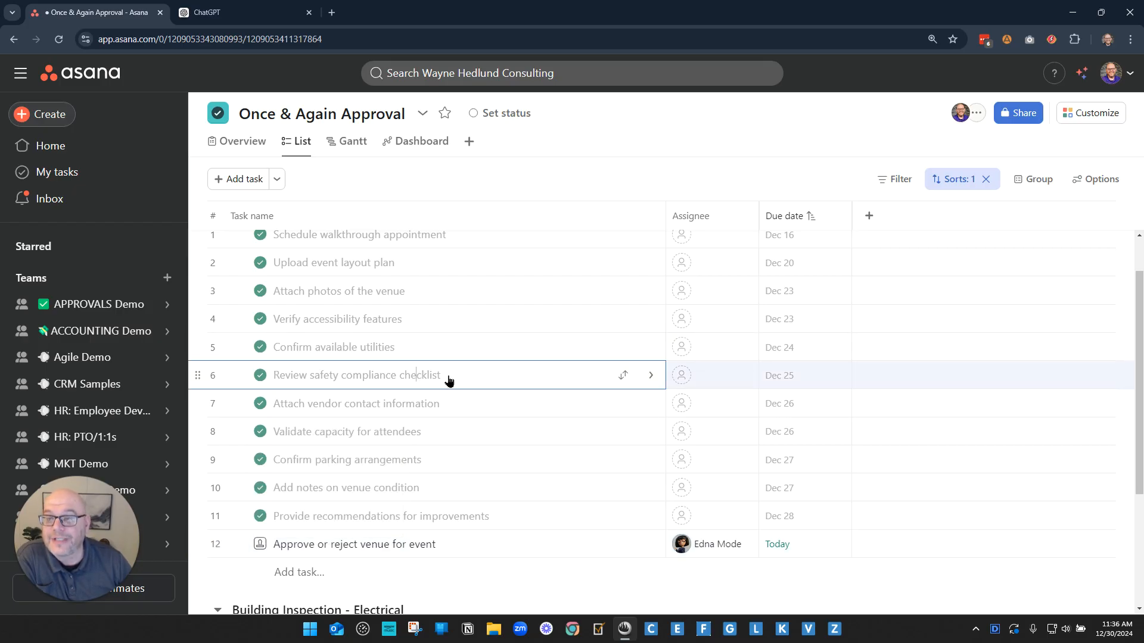
- Set the "Approve or reject venue for event" approval to Rejected
scroll(447, 381, down, 1)
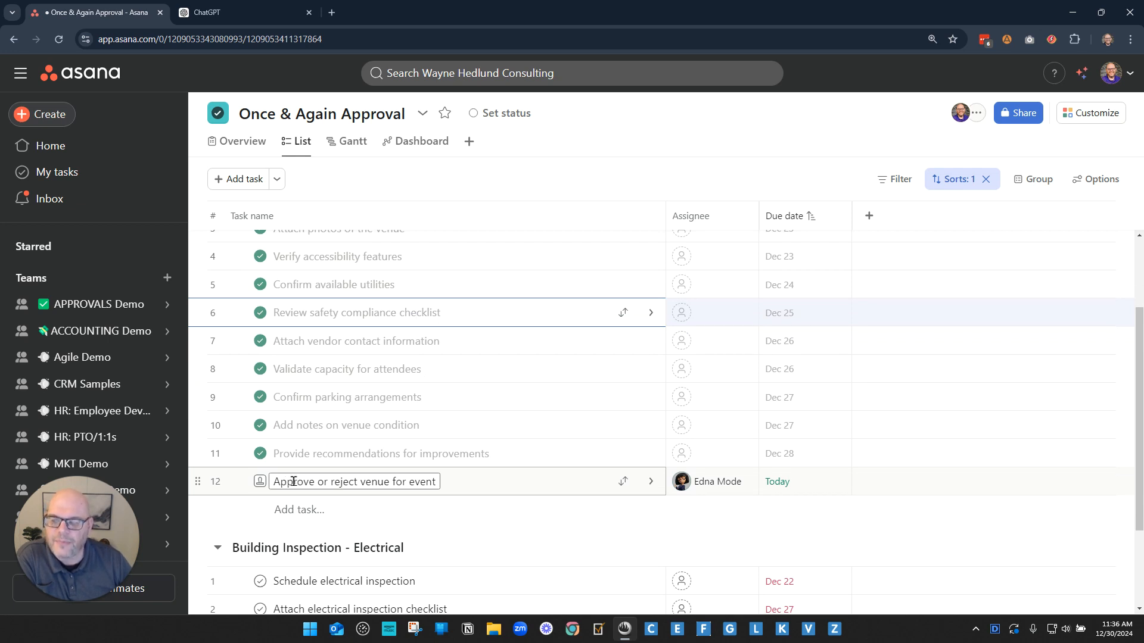
click(260, 481)
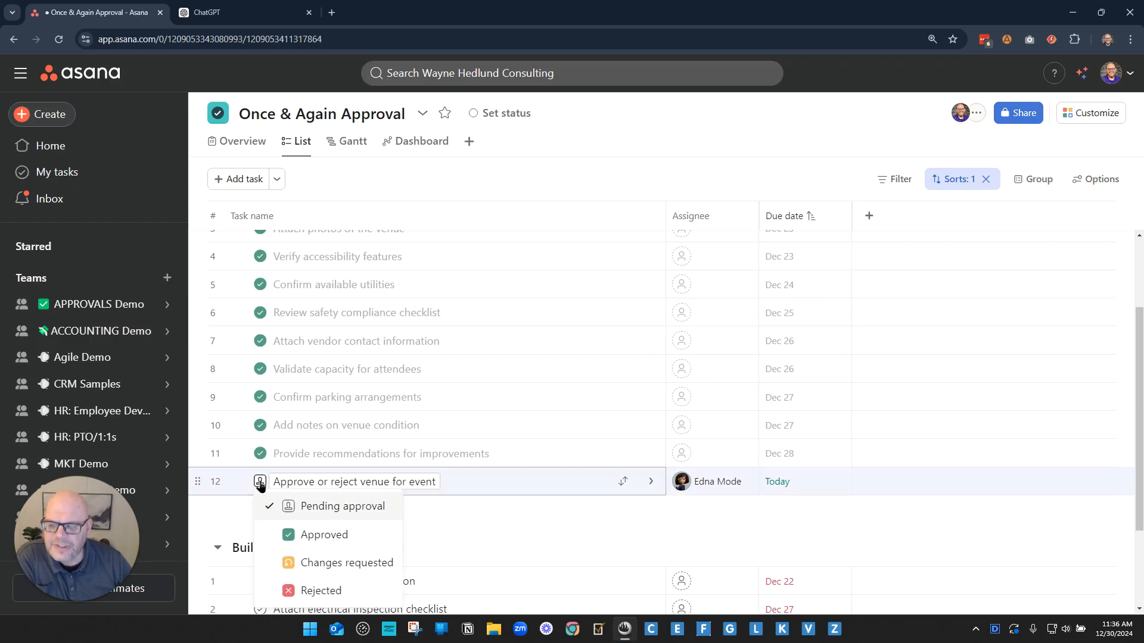
click(322, 590)
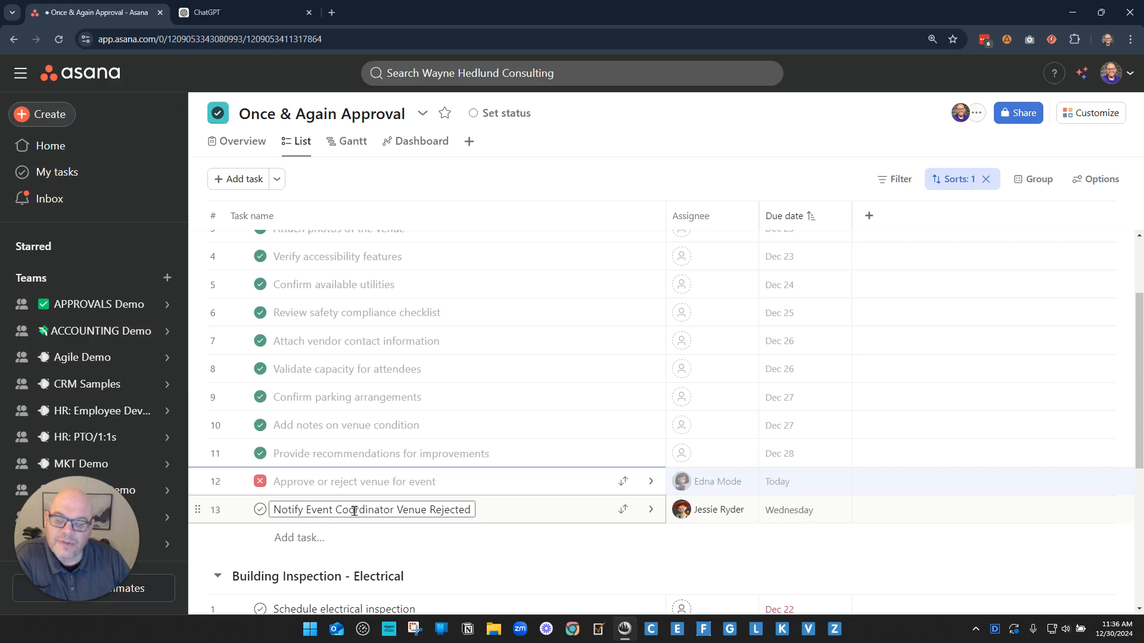
- Delete the "Notify Event Coordinator Venue Rejected" task and return the "Approve or reject venue for event" approval to Pending approval
right_click(498, 515)
click(484, 496)
click(261, 481)
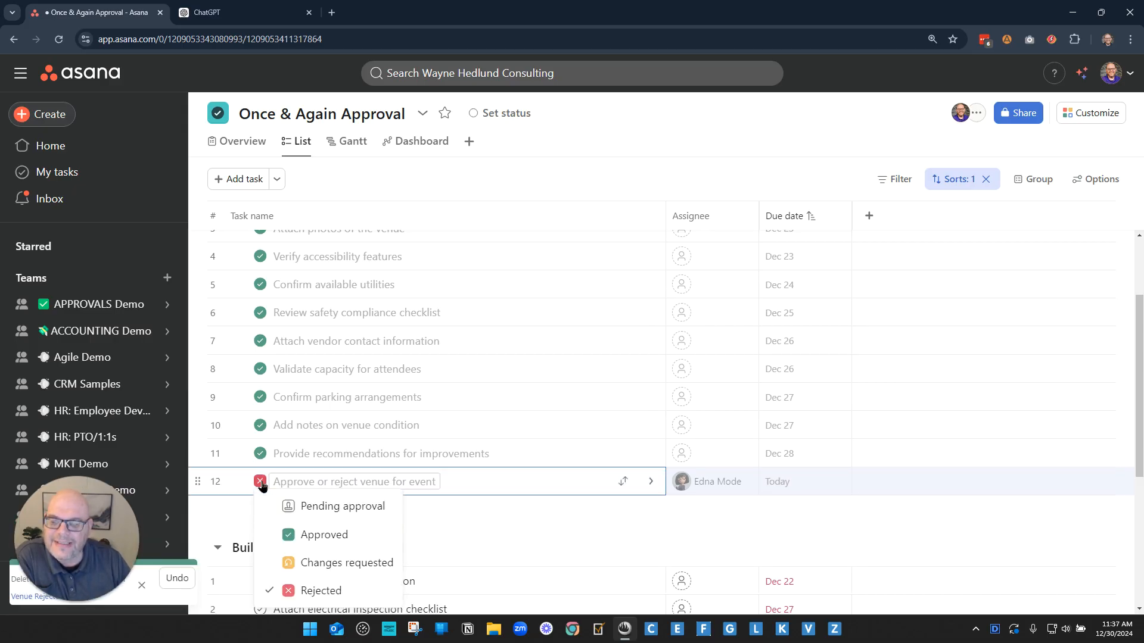
click(319, 507)
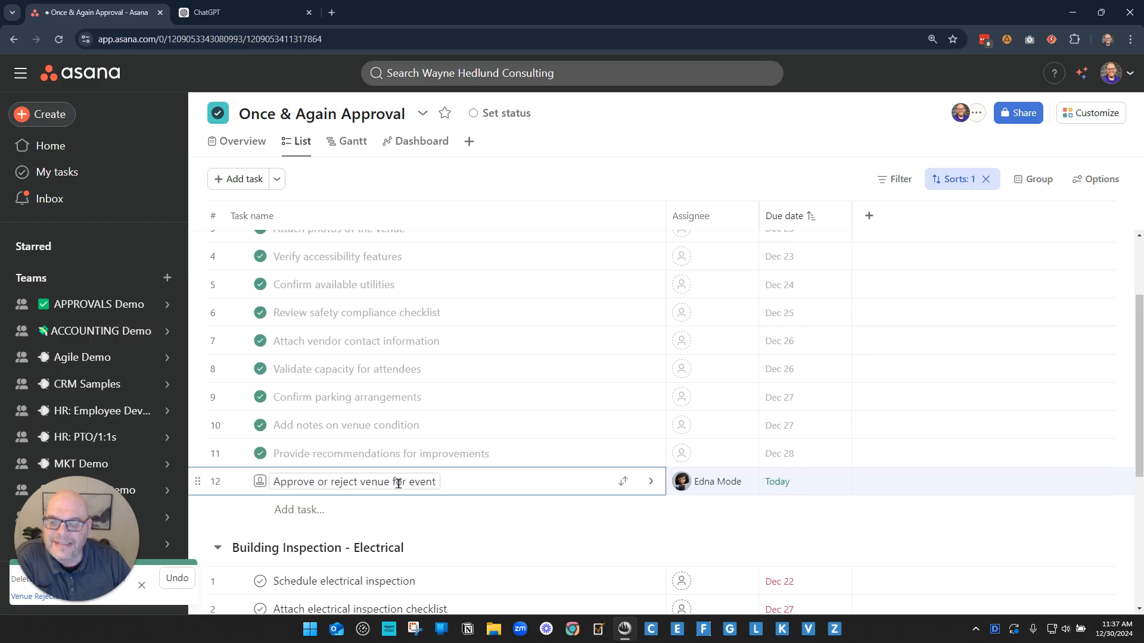
- Set the "Approve or reject venue for event" approval to Changes requested and look at the tasks following it
click(261, 481)
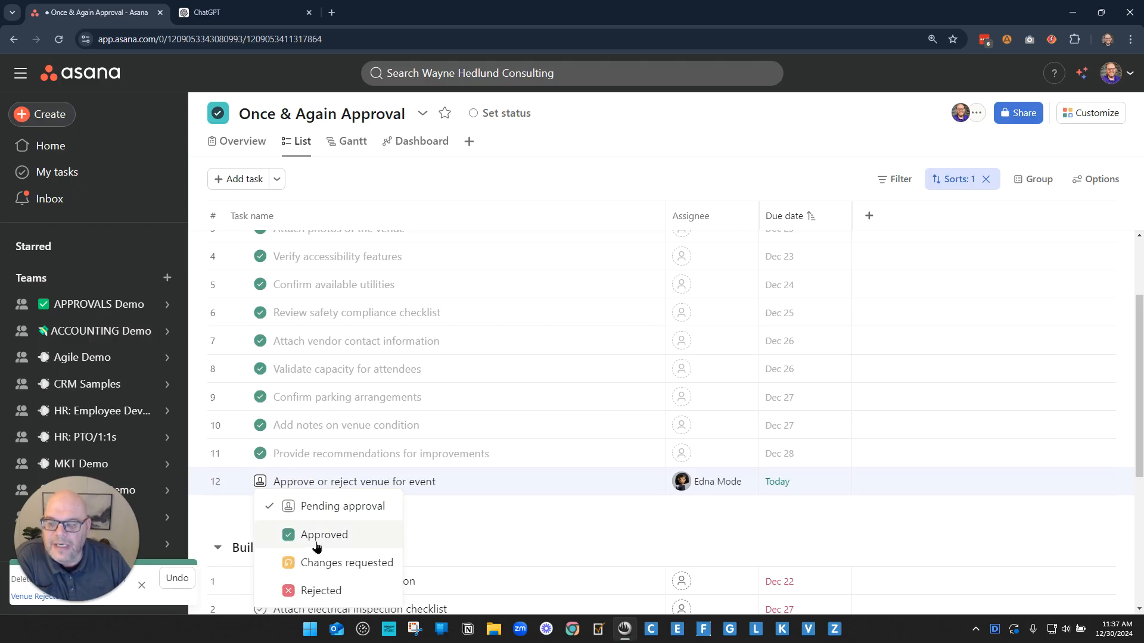
click(326, 564)
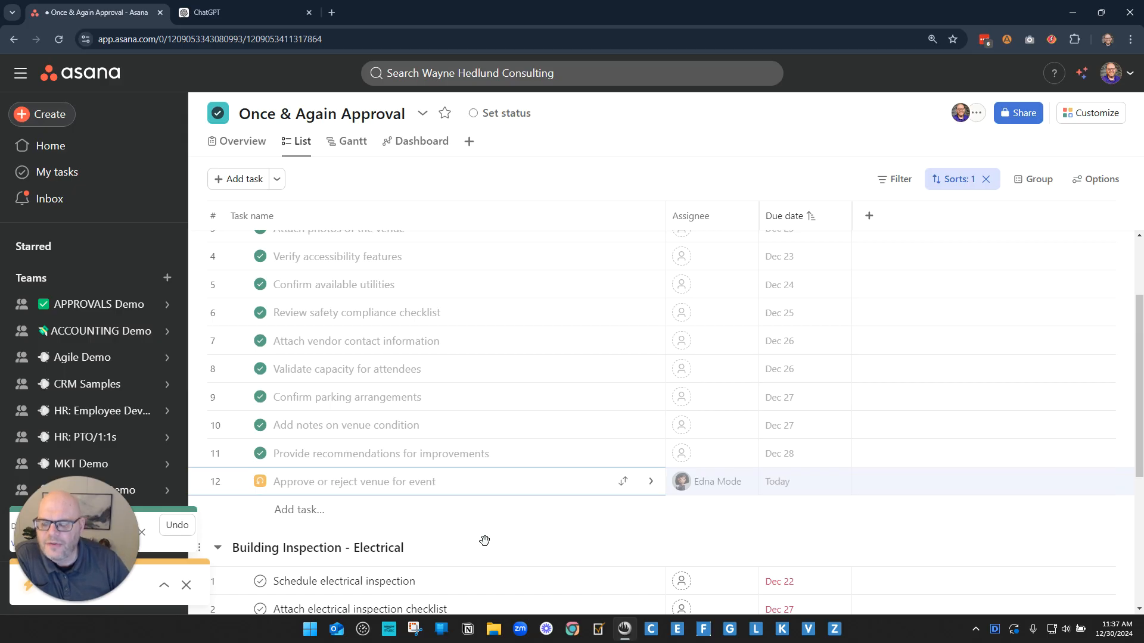
scroll(506, 542, down, 2)
scroll(505, 541, up, 1)
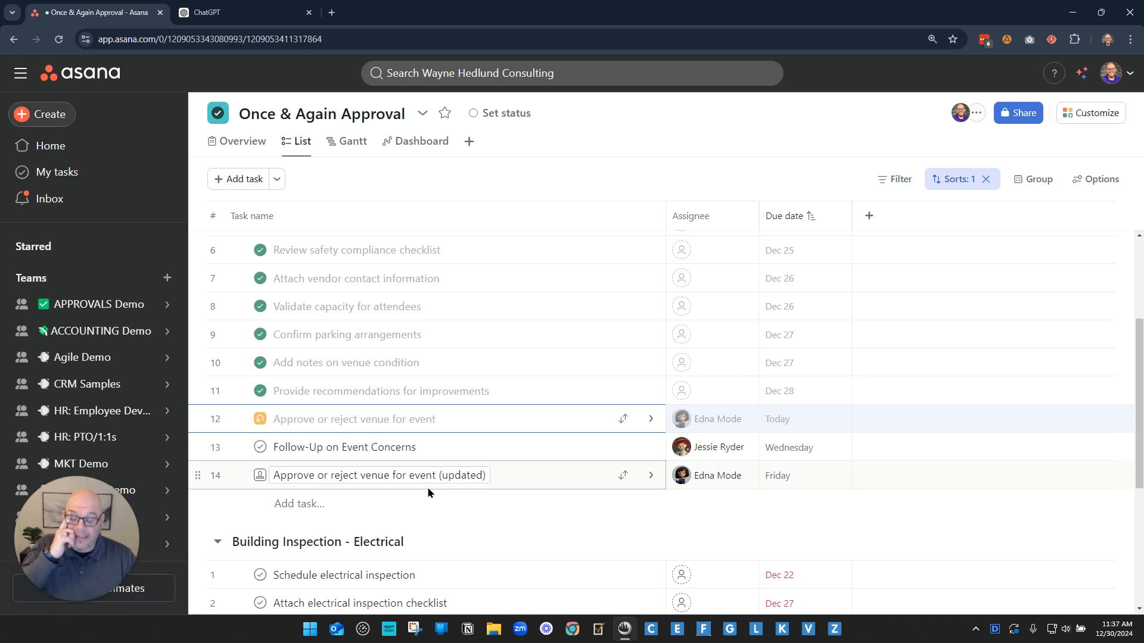
- Open the details of "Approve or reject venue for event" and start a comment mentioning the assignee of "Follow-Up on Event Concerns"
click(516, 419)
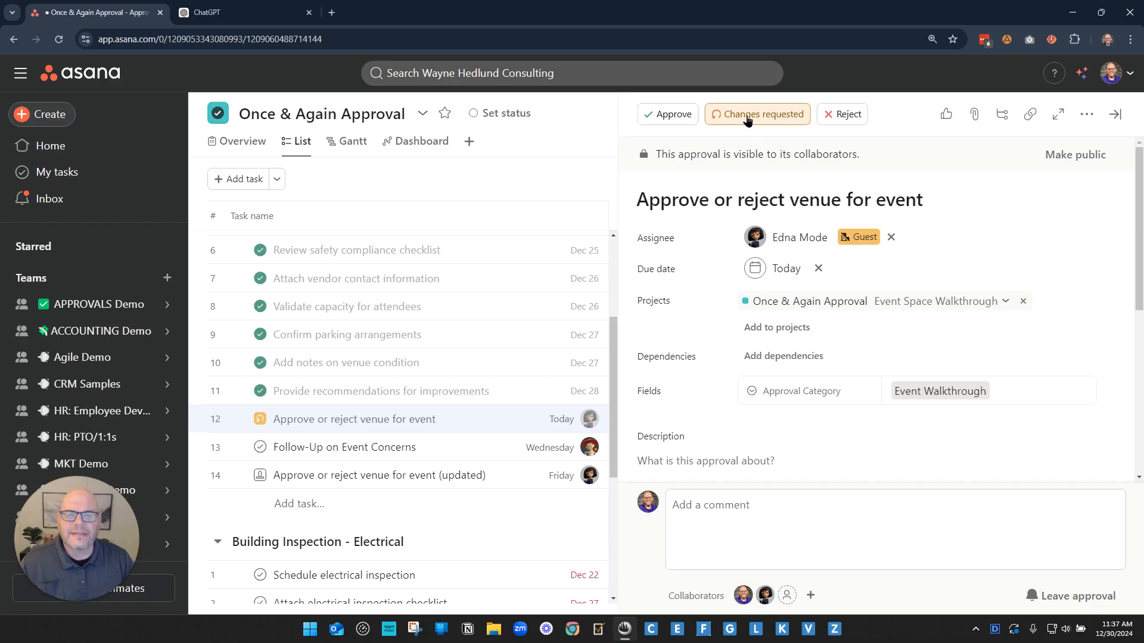
scroll(801, 404, down, 10)
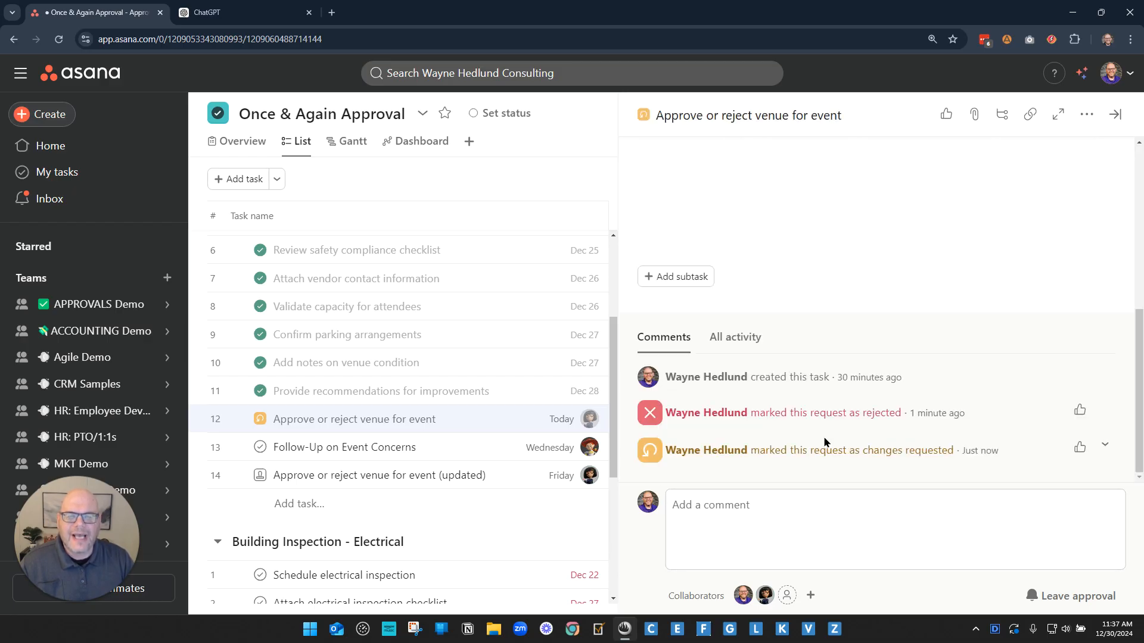
click(910, 509)
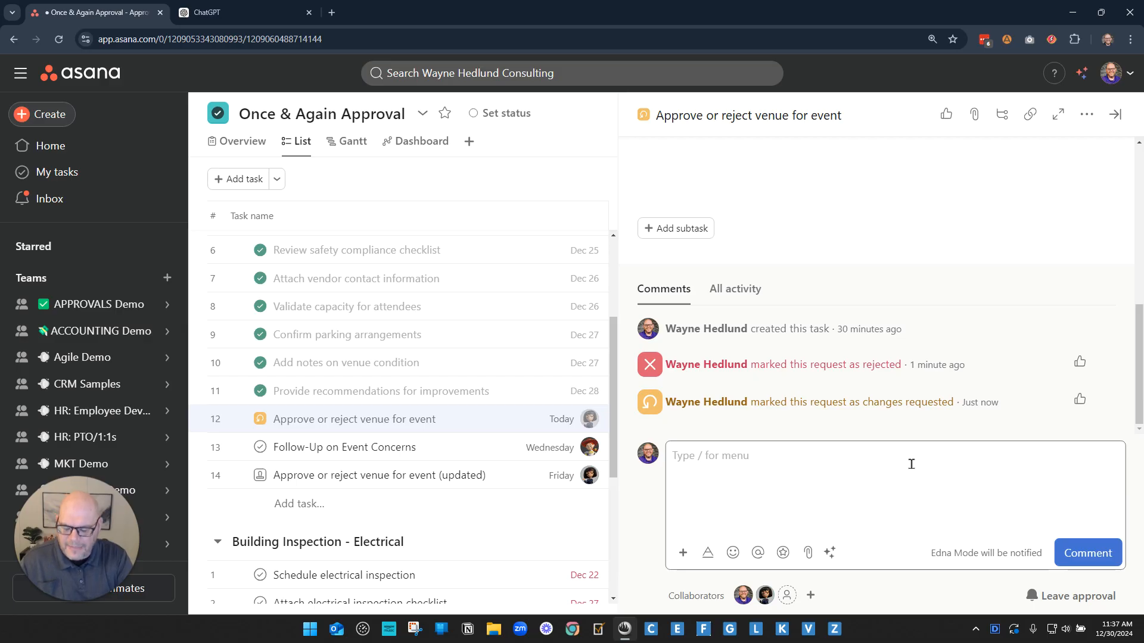
text(@)
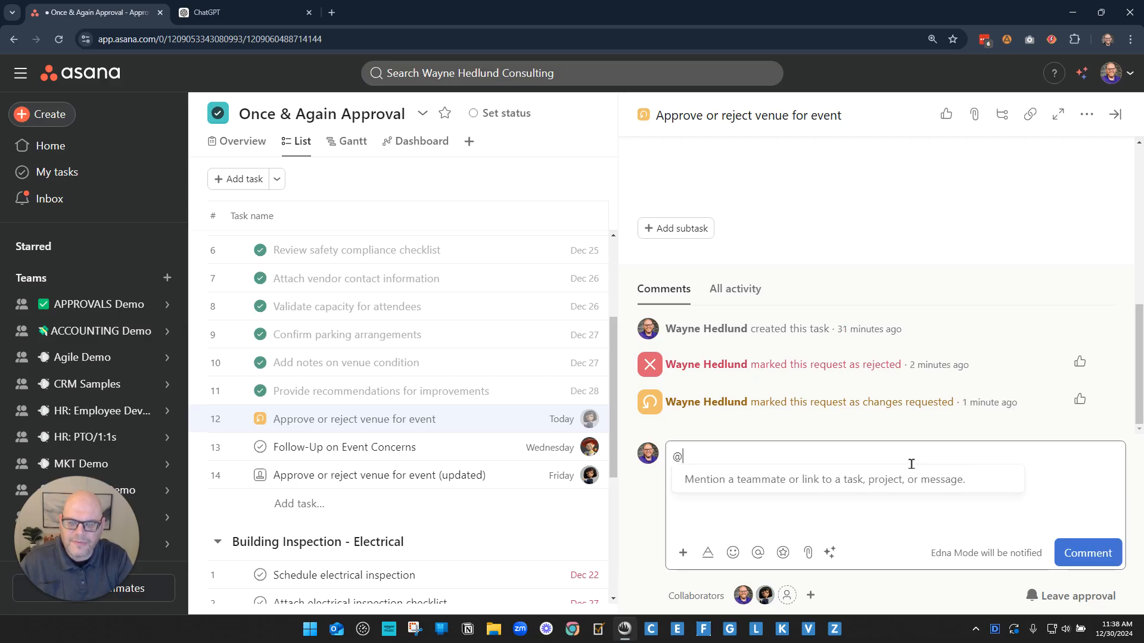
text(Jess)
key(Return)
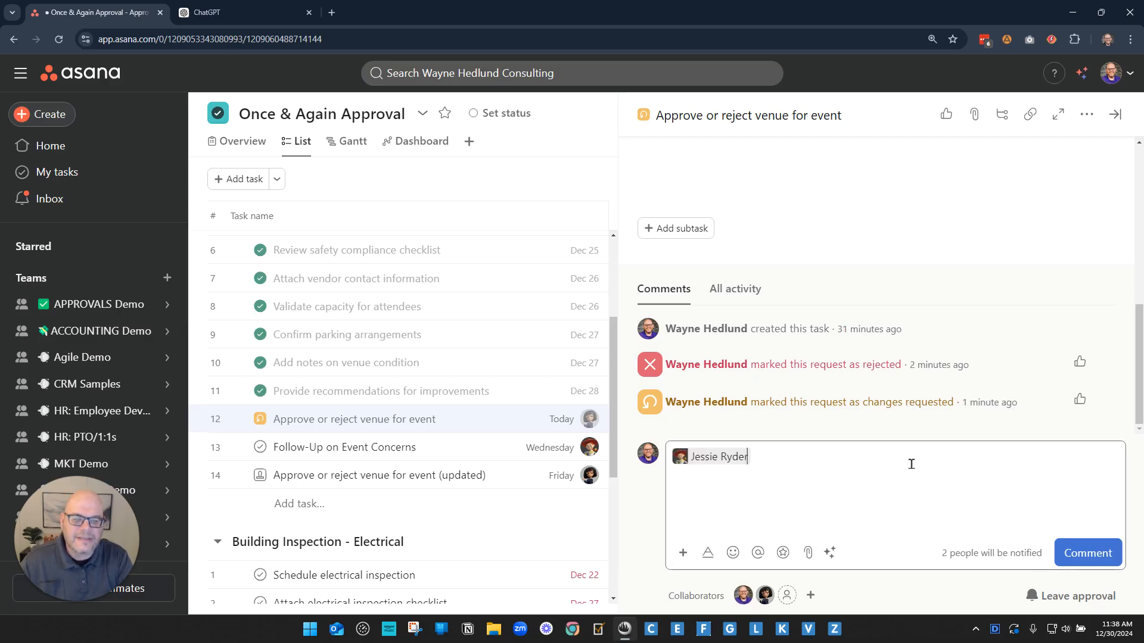
- Add "- please find out more about the amenities that are offered." after the mention and post the comment
text(- )
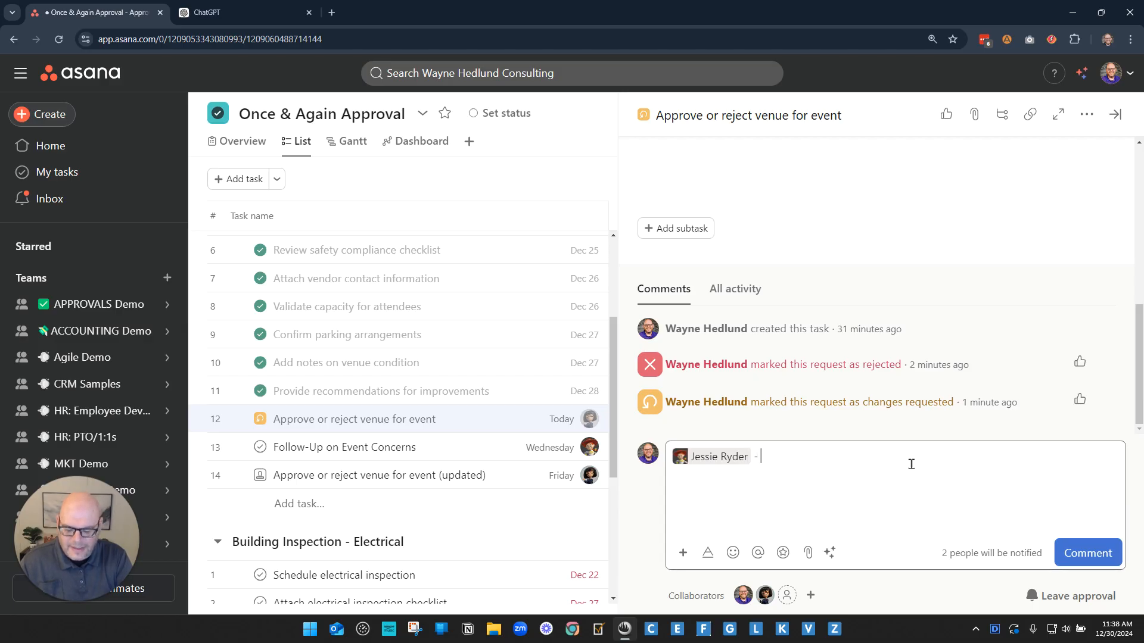
text(please find out m)
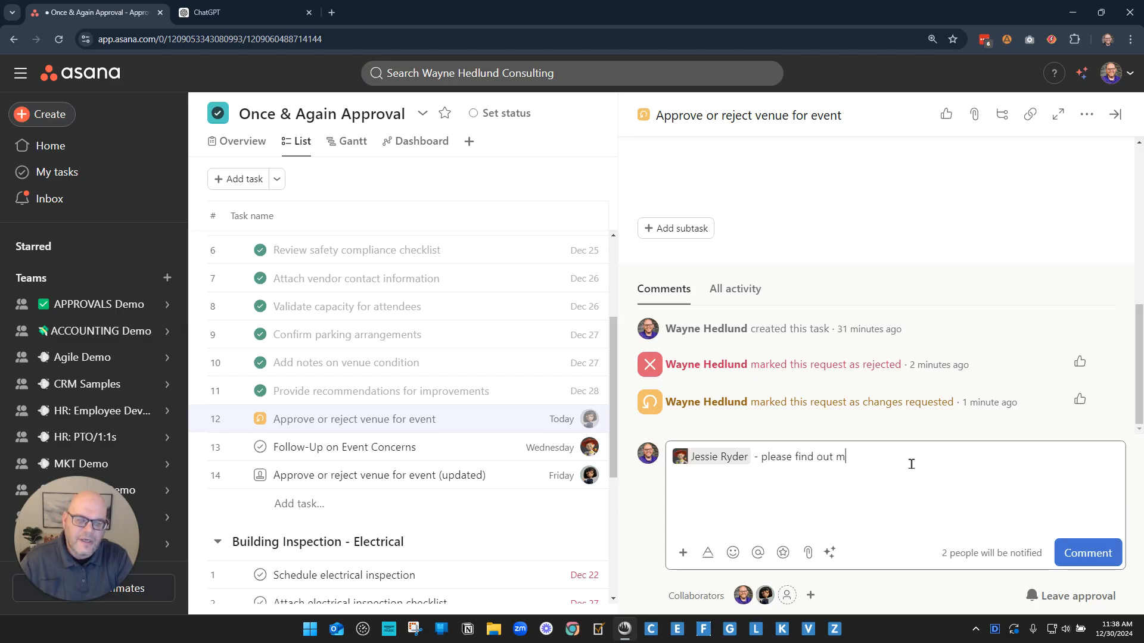
text(ore about )
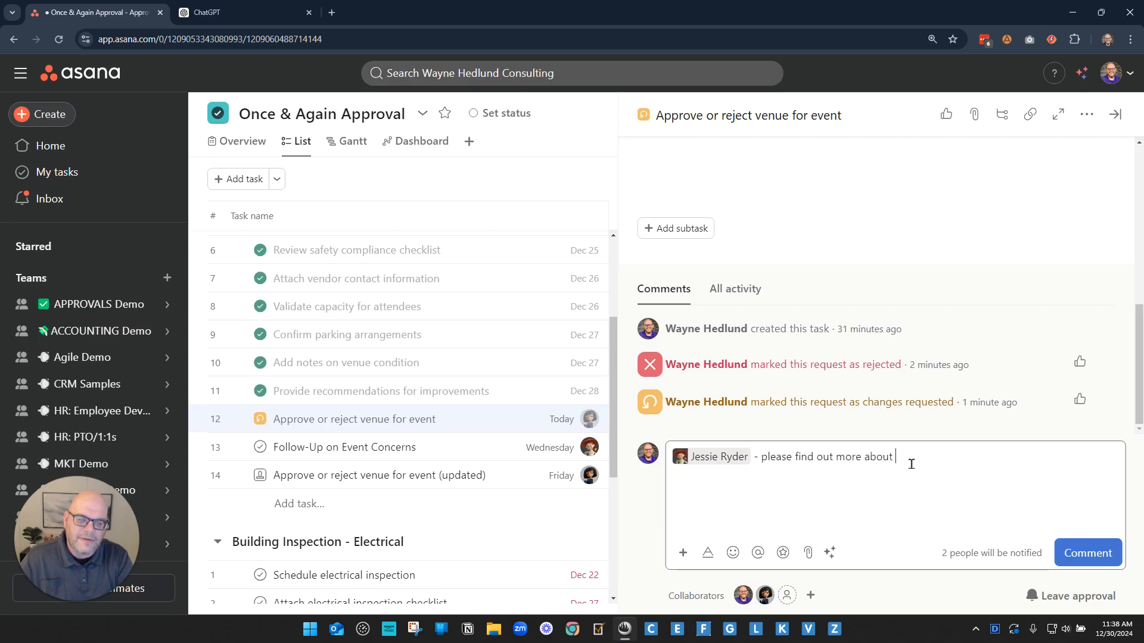
text(the amenit)
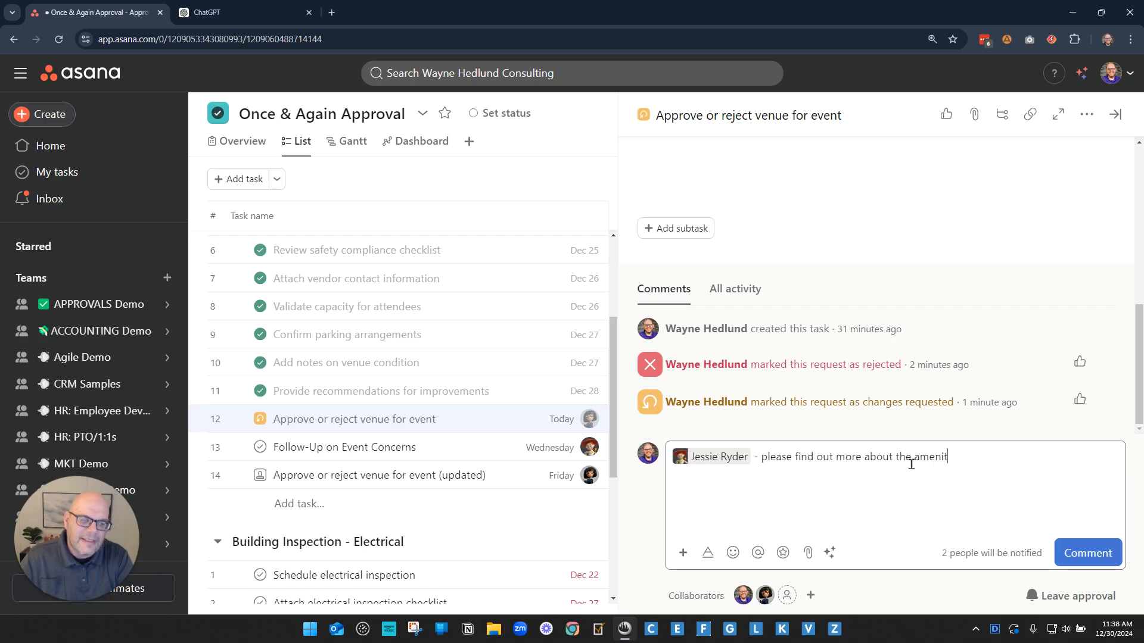
text(ies tha)
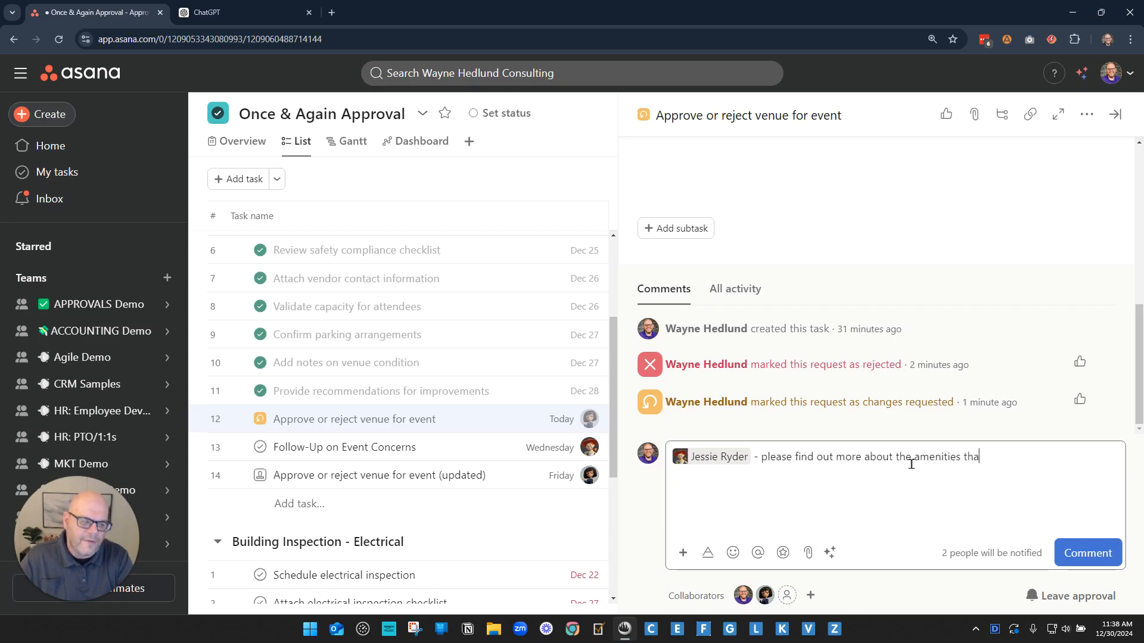
text(t are offered.)
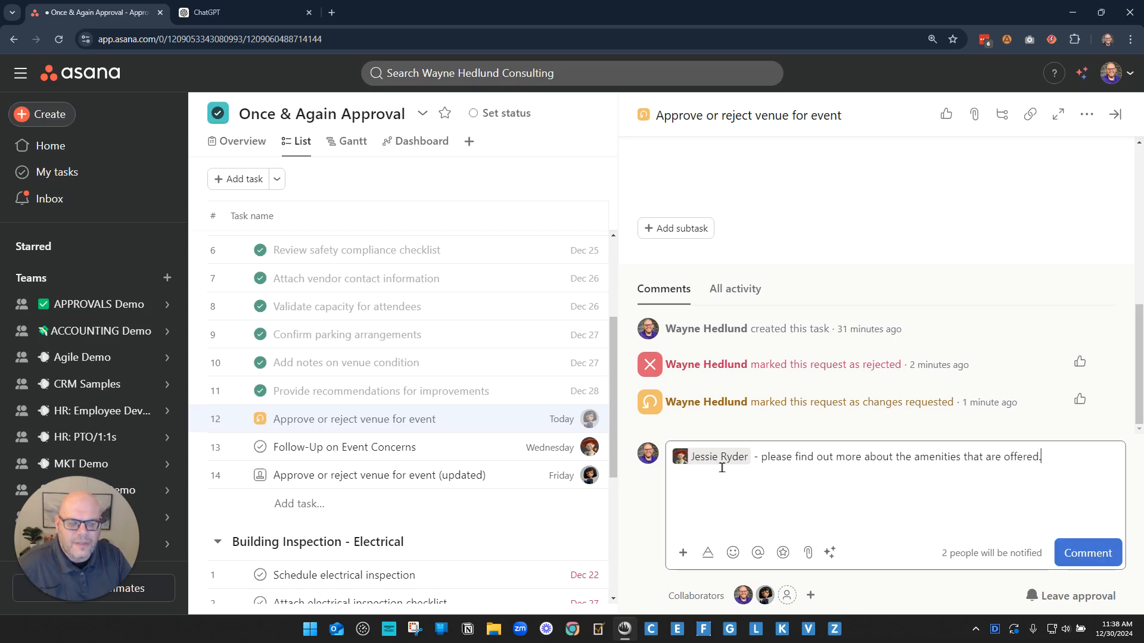
click(1088, 554)
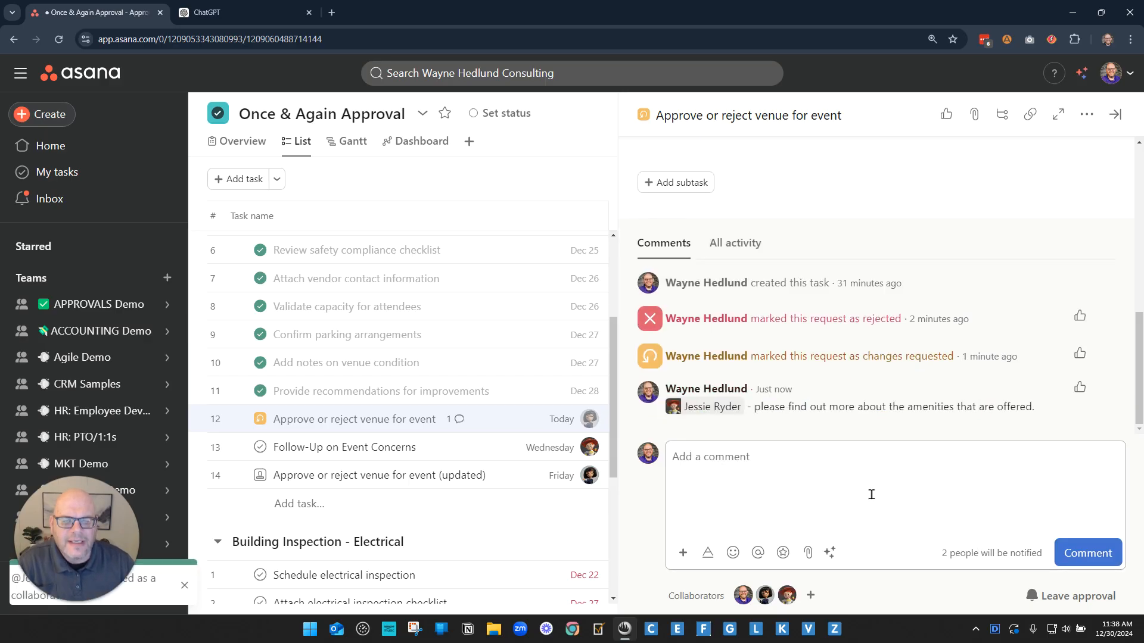
- Close the approval's details and mark the "Follow-Up on Event Concerns" task complete
scroll(810, 375, up, 10)
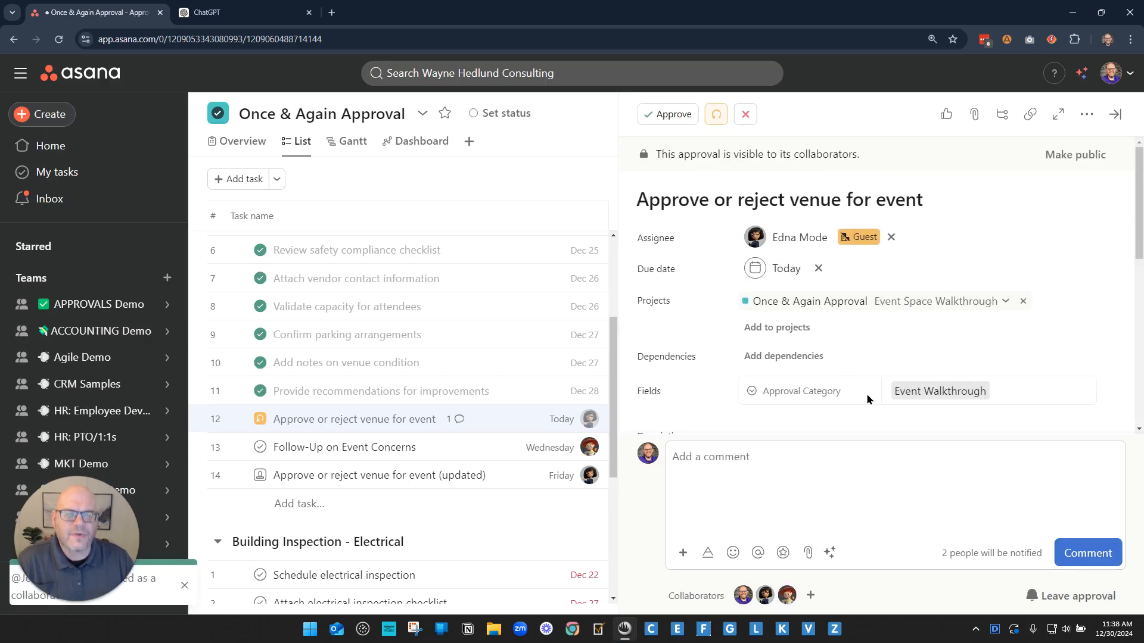
click(298, 447)
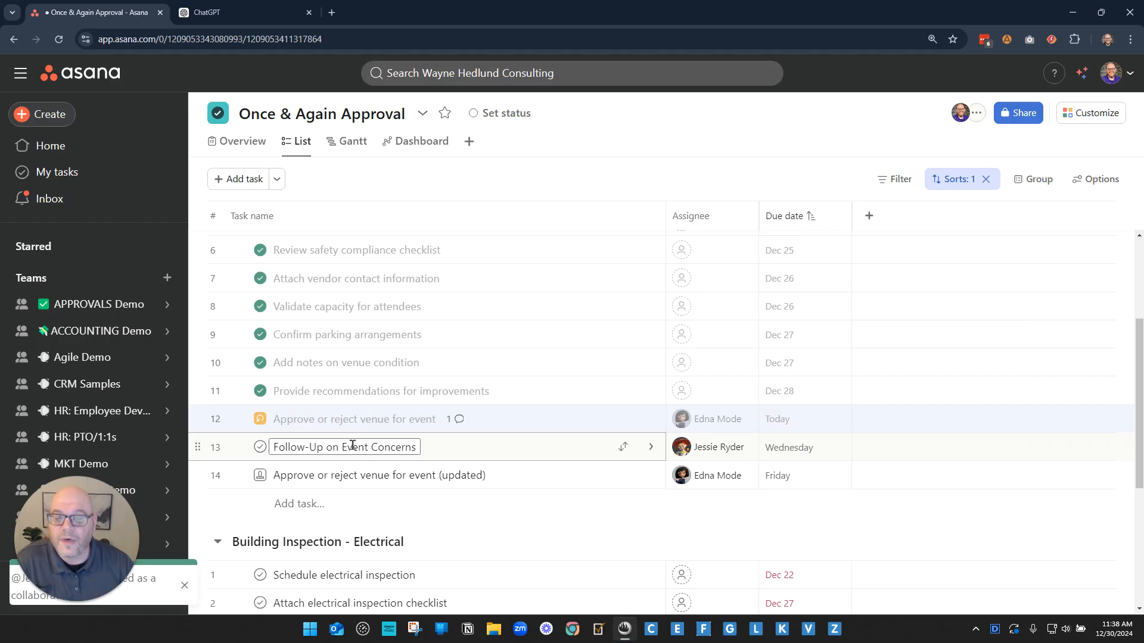
click(260, 446)
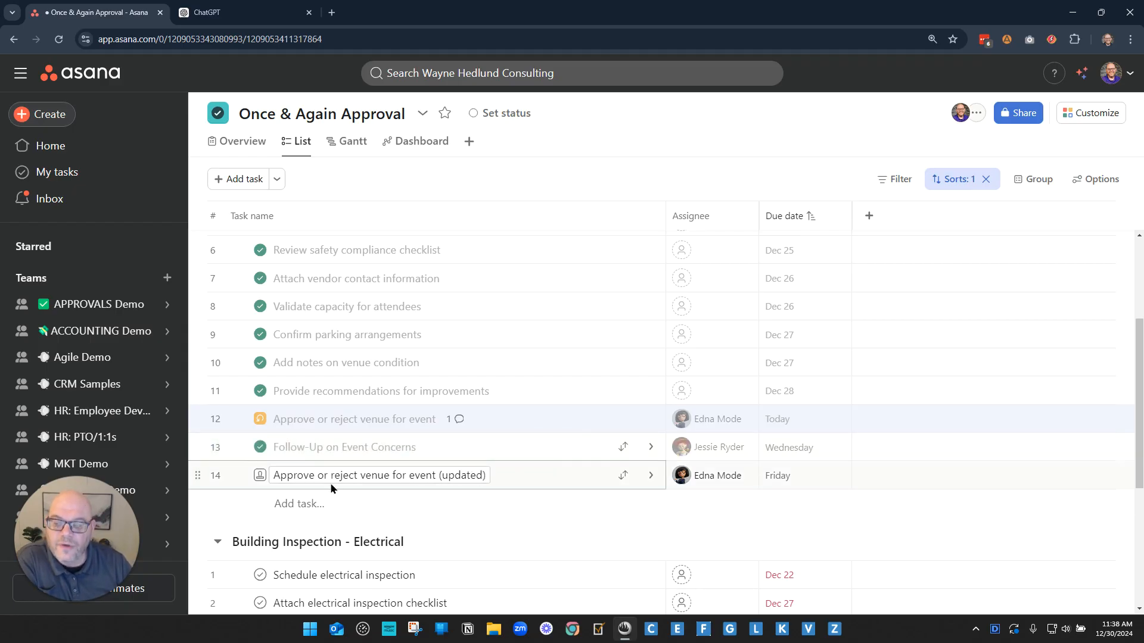
- Set the "Approve or reject venue for event (updated)" approval to Changes requested
click(301, 473)
drag(301, 474, 456, 474)
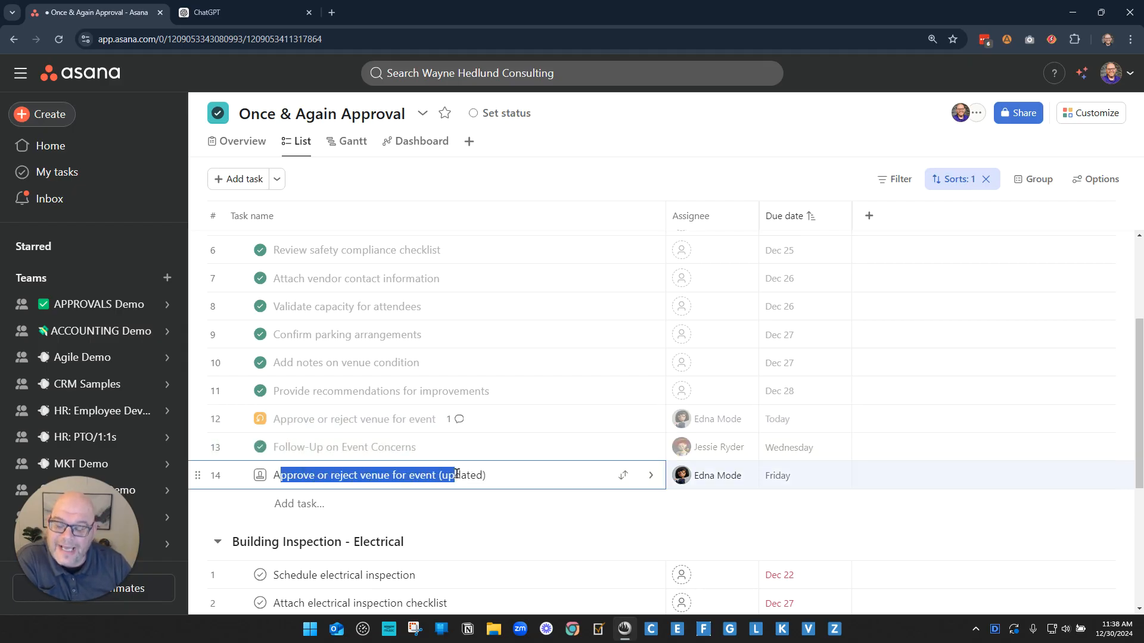
click(456, 475)
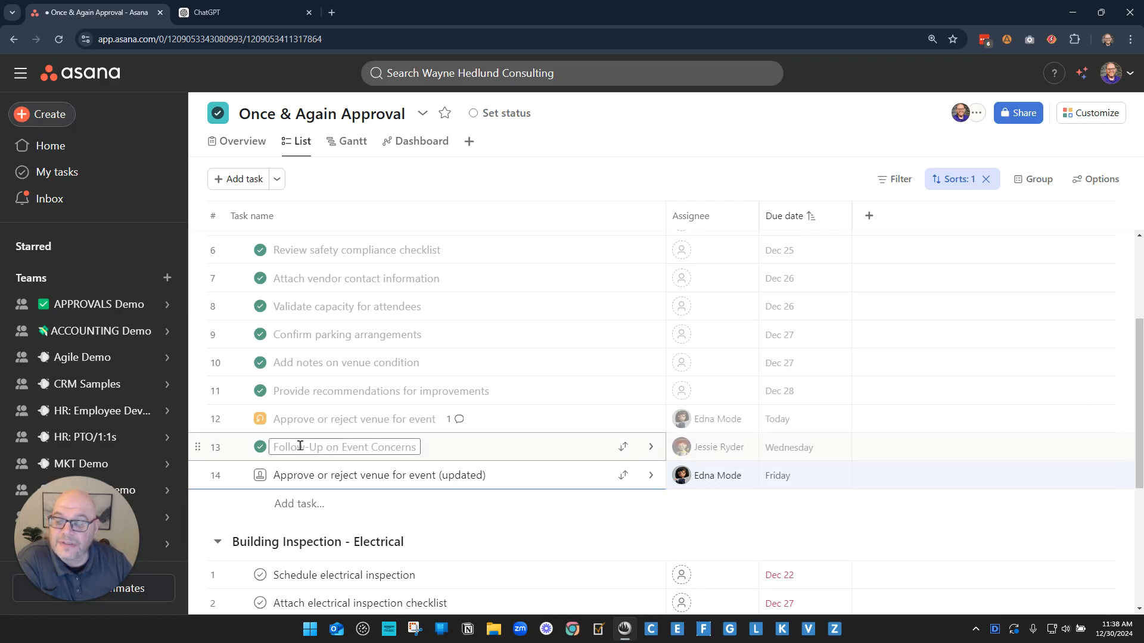
click(259, 476)
click(349, 557)
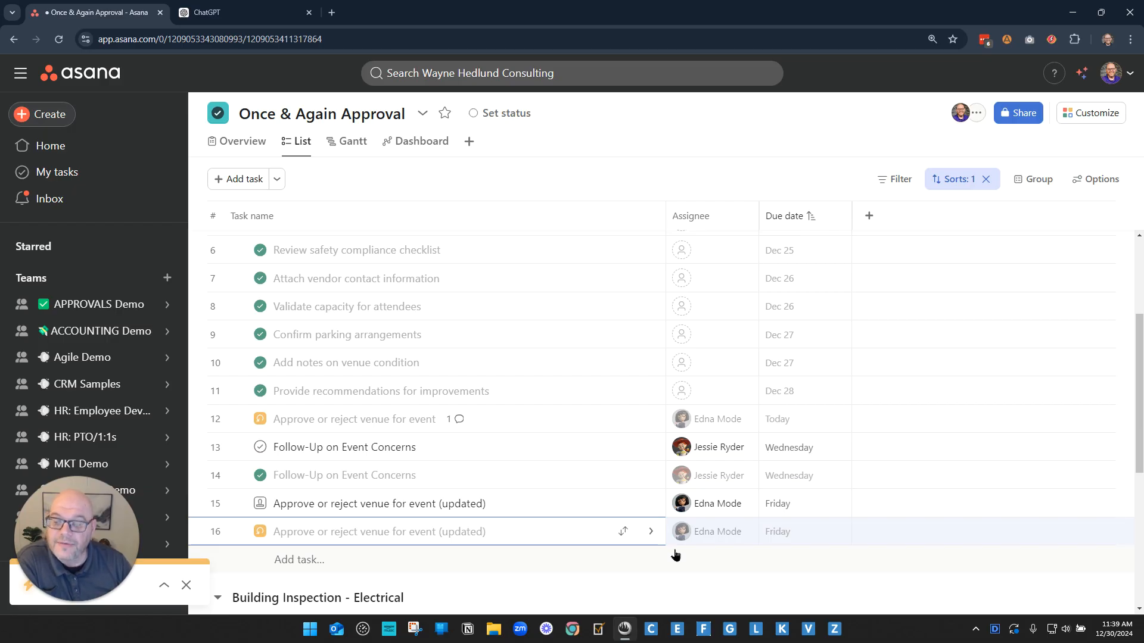
- Complete the new open "Follow-Up on Event Concerns" task
scroll(549, 518, down, 1)
click(363, 384)
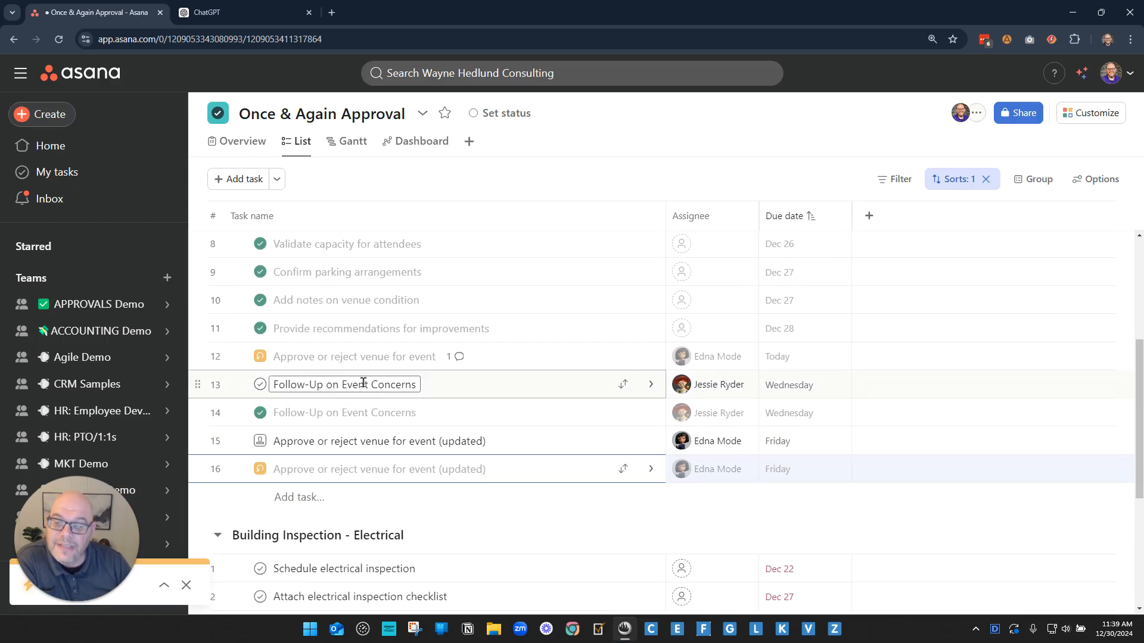
click(260, 384)
- Set the pending "Approve or reject venue for event (updated)" approval to Approved and highlight the "Send Event Approval Email" task name
click(292, 442)
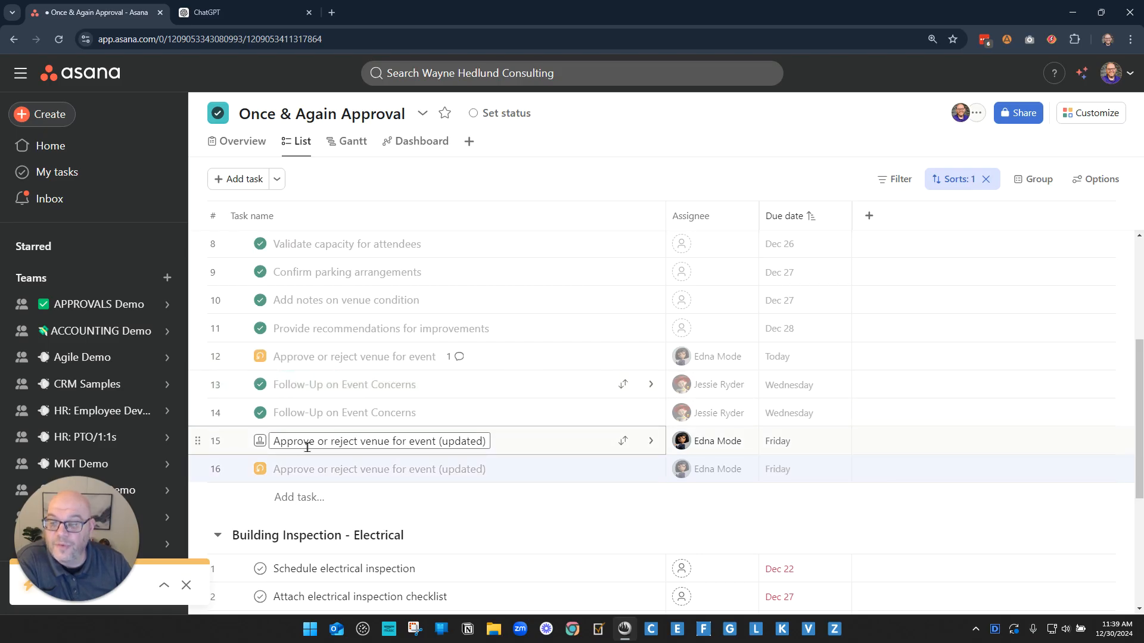
click(259, 442)
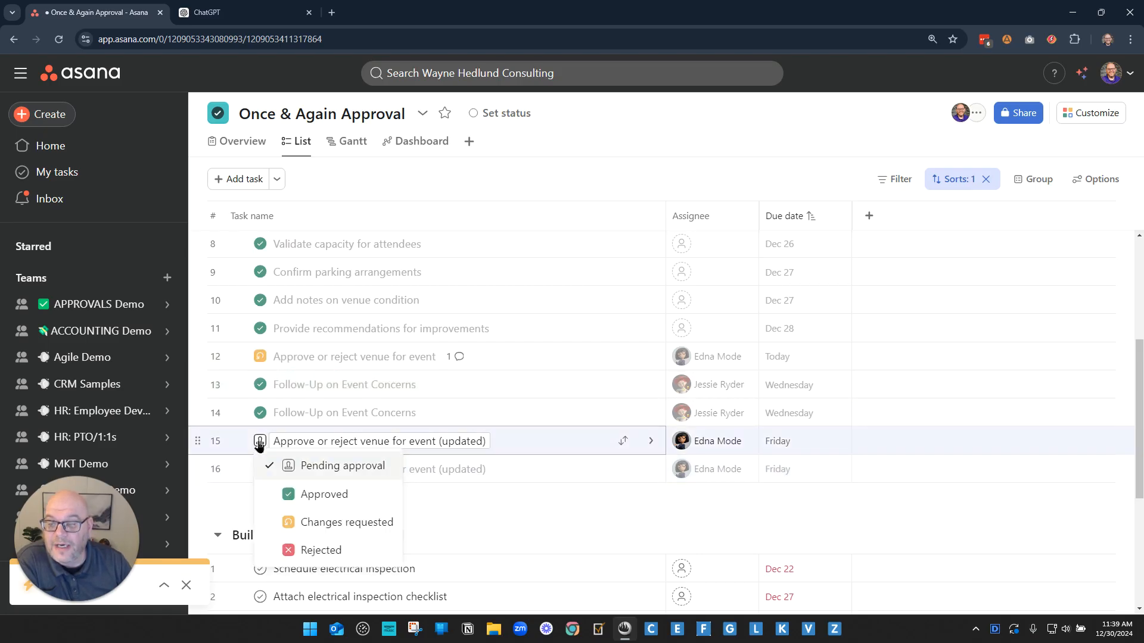
click(314, 494)
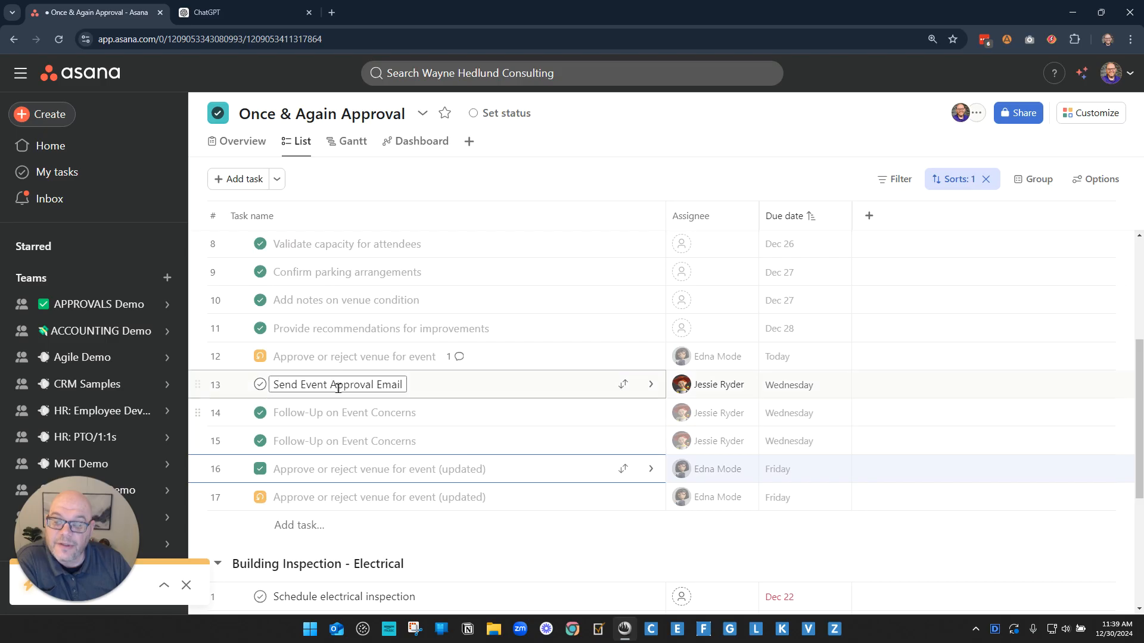
drag(274, 385, 388, 384)
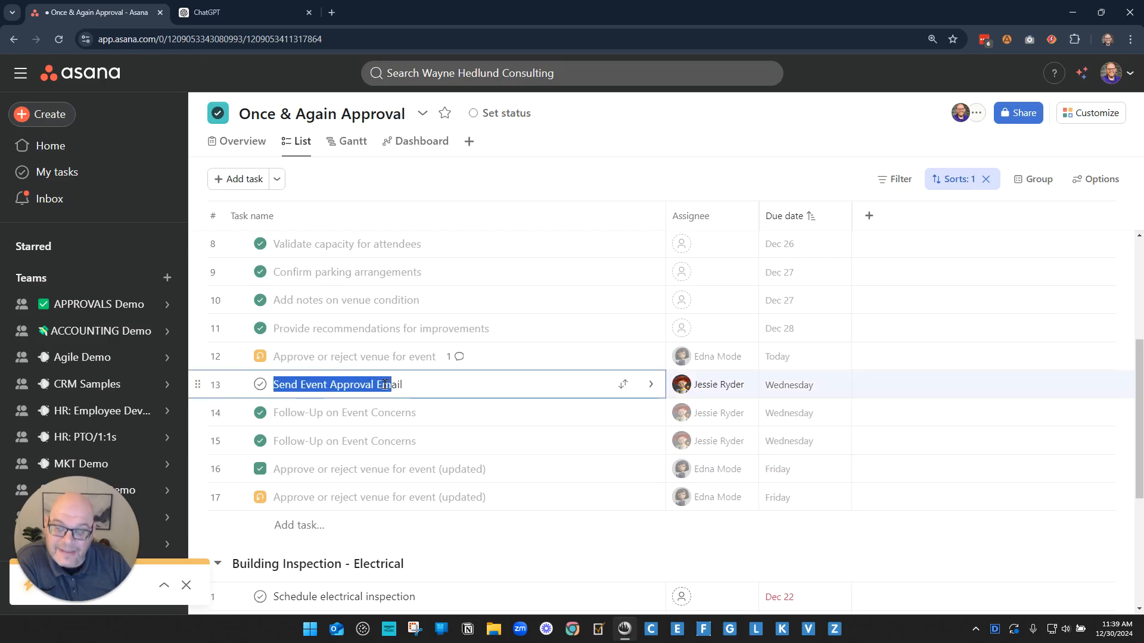
- Mark the "Send Event Approval Email" task complete and collapse the Event Space Walkthrough section
click(377, 384)
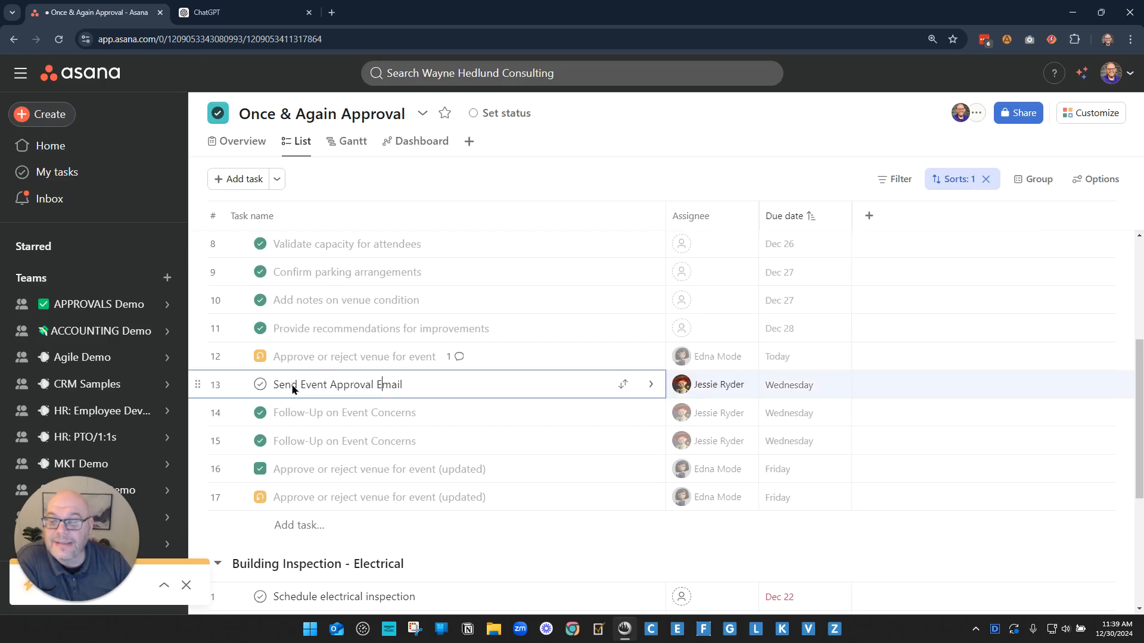
click(260, 385)
scroll(470, 510, up, 4)
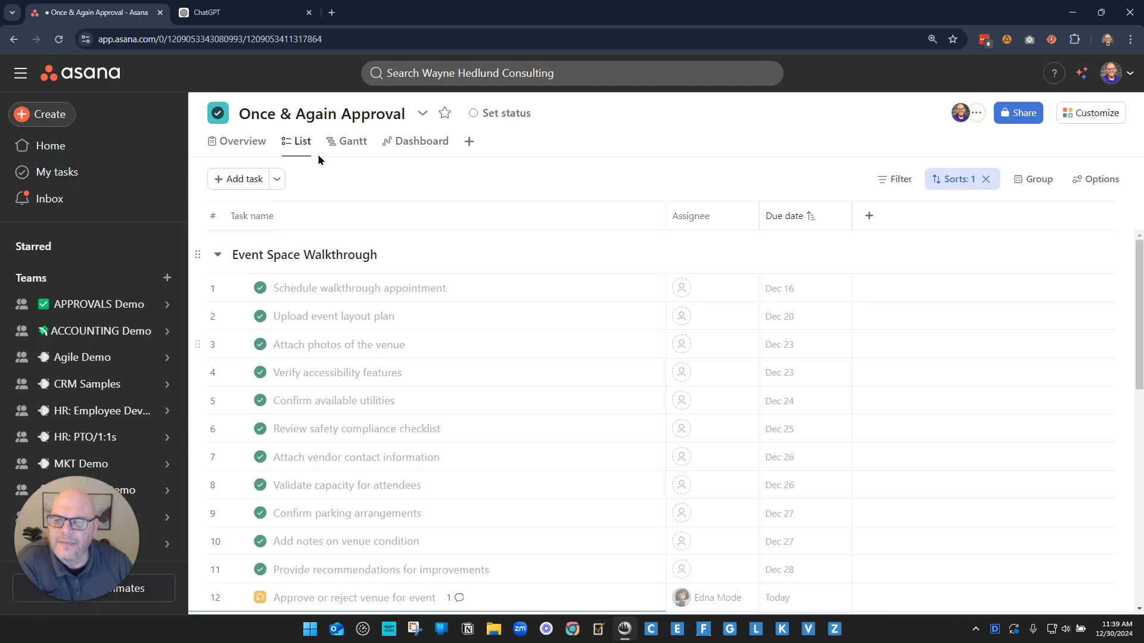
click(218, 255)
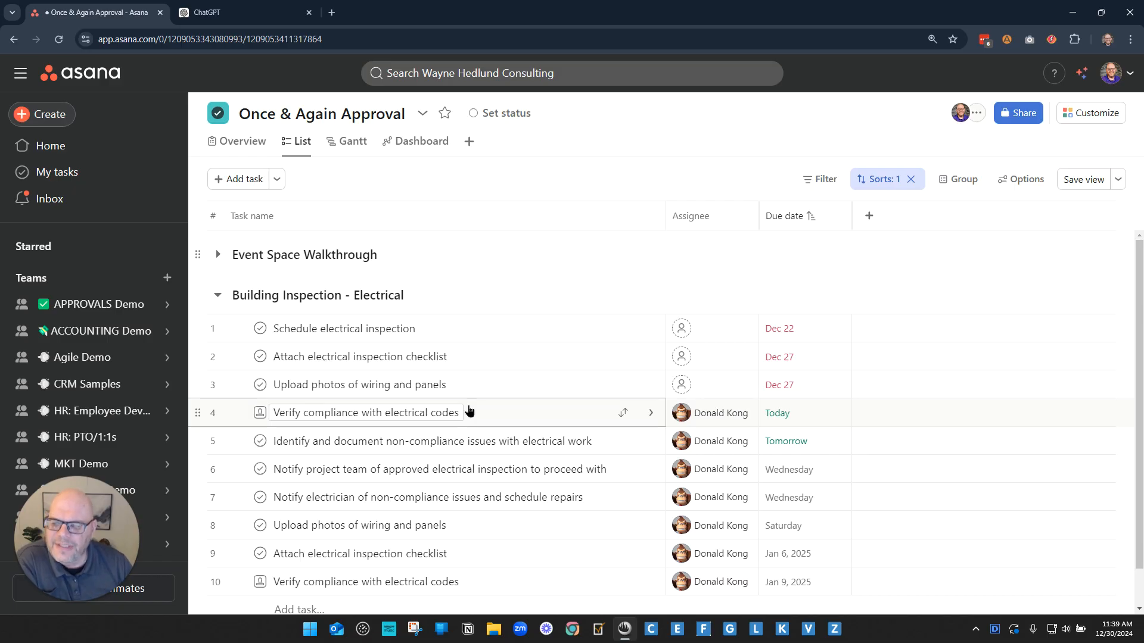
- Delete all tasks above the final "Verify compliance with electrical codes" approval in the Building Inspection - Electrical section
scroll(466, 407, down, 1)
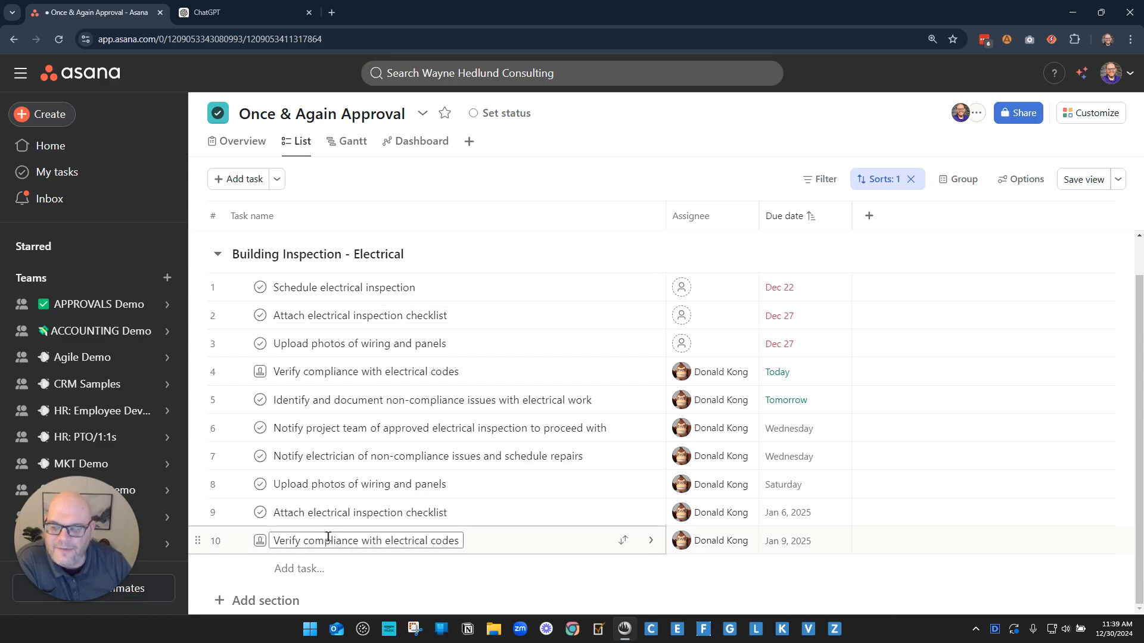
click(337, 512)
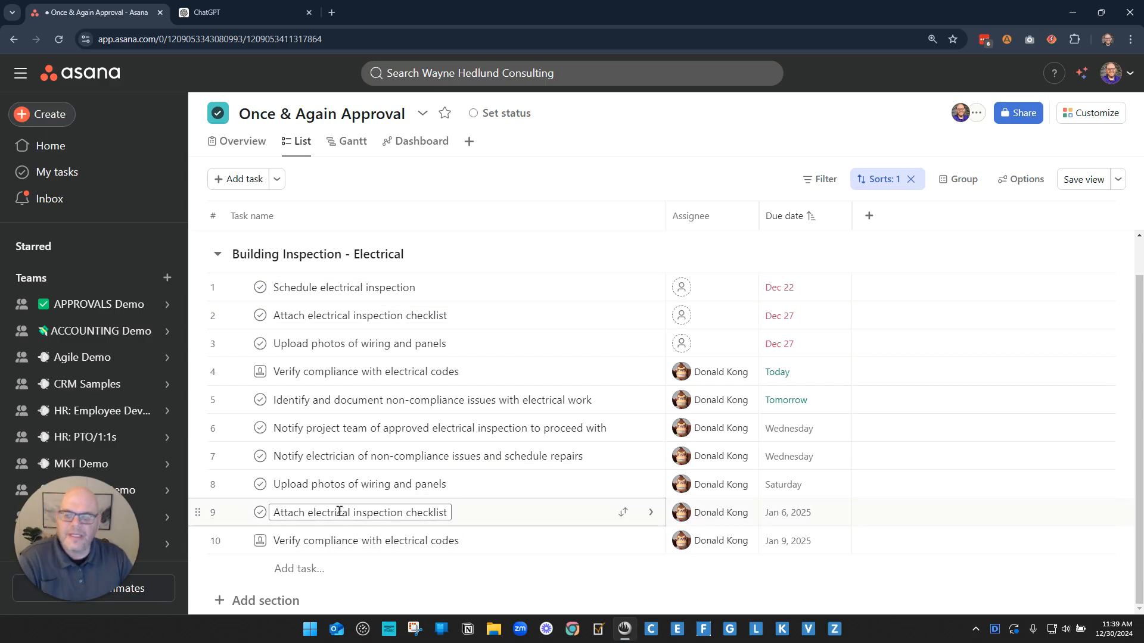
shift+click(311, 298)
key(Delete)
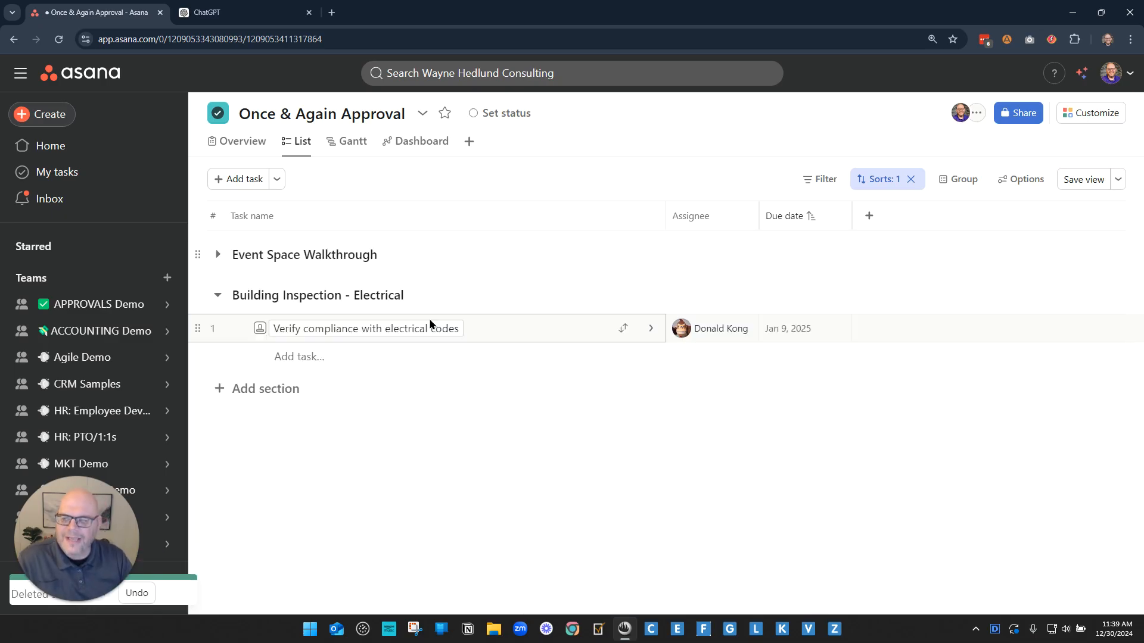
- Set the remaining "Verify compliance with electrical codes" approval to Changes requested
drag(280, 329, 444, 327)
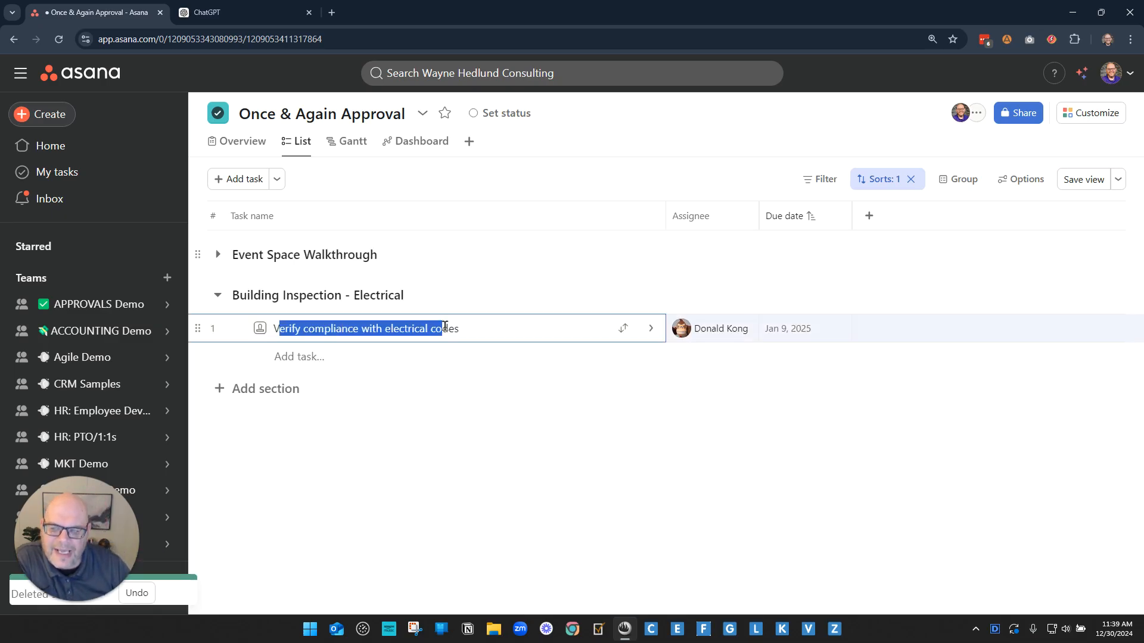
click(422, 335)
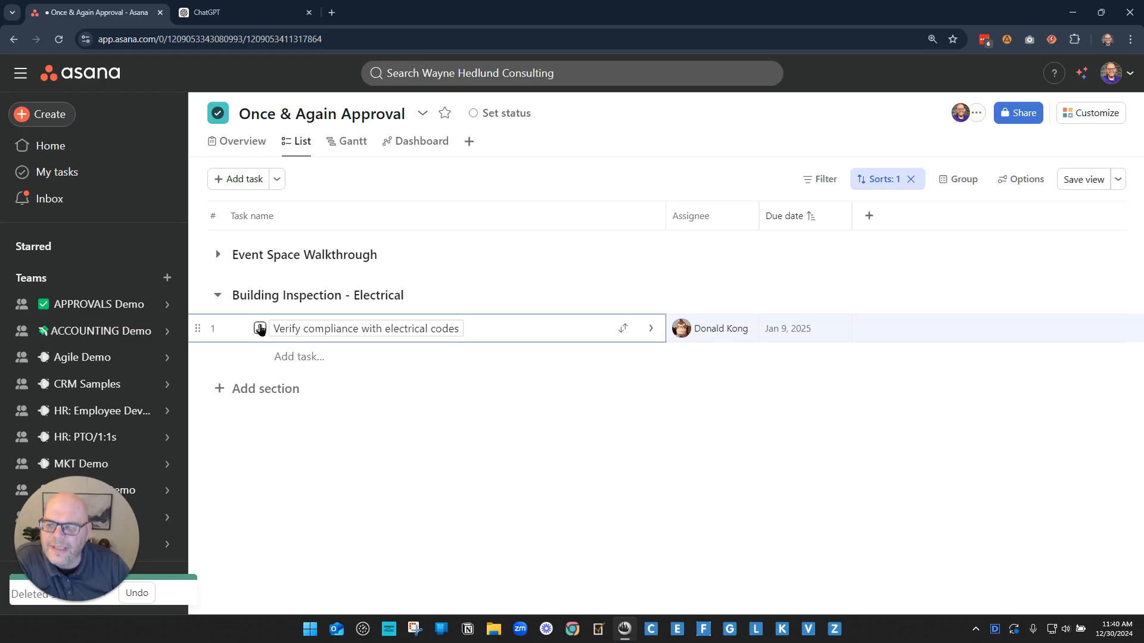
click(260, 328)
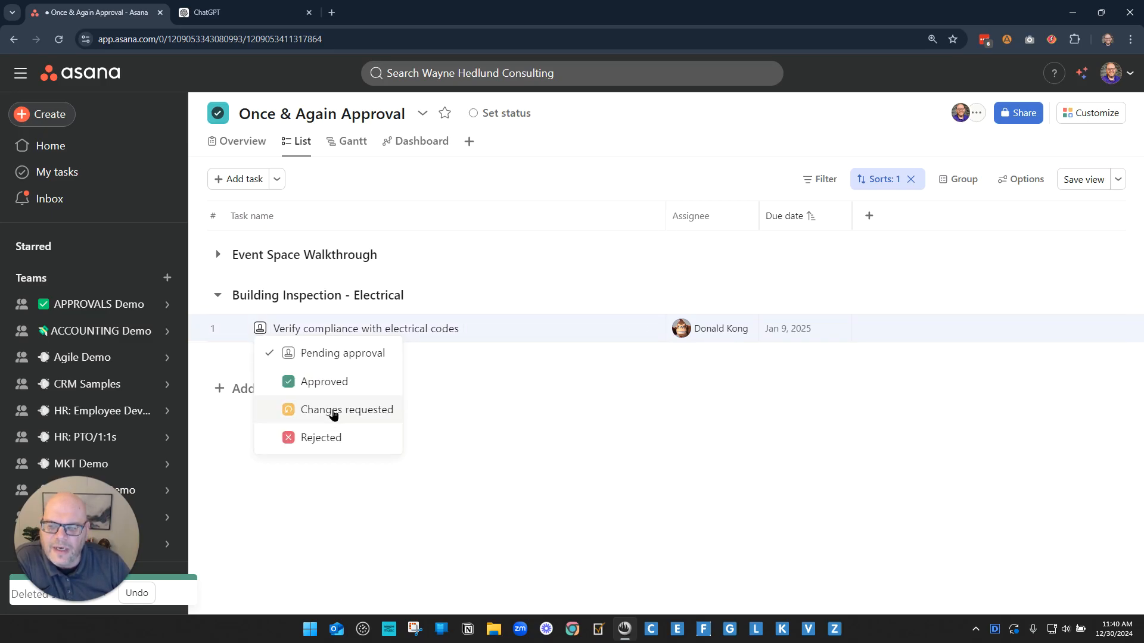
click(332, 409)
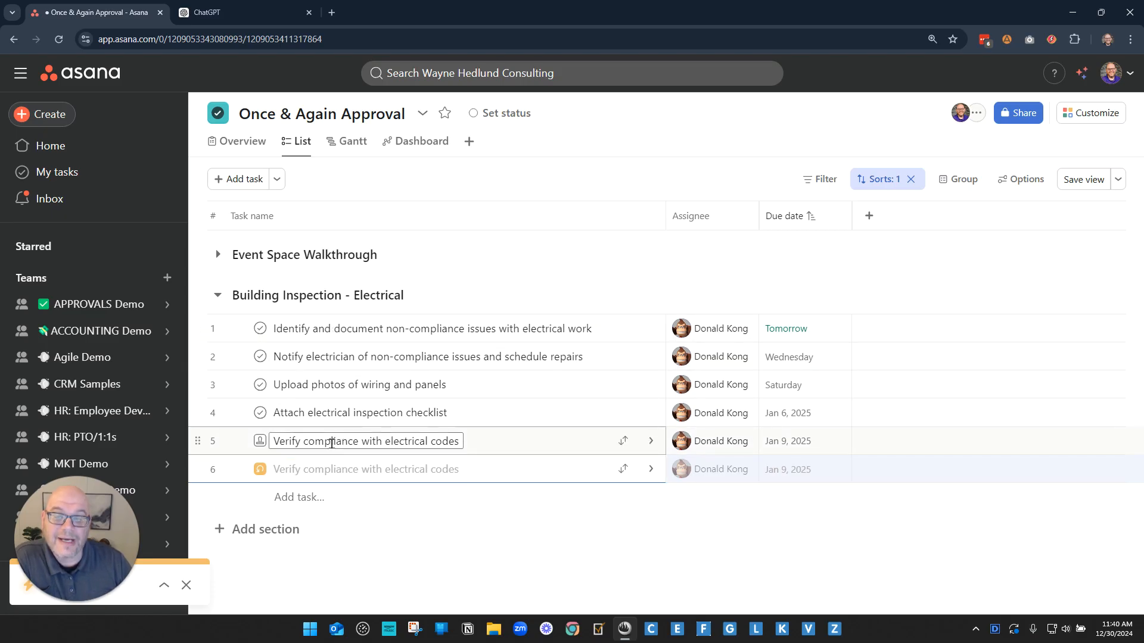
- Review the changes-requested approval, its four follow-up tasks and the new pending "Verify compliance with electrical codes" approval by highlighting their names
drag(322, 470, 442, 470)
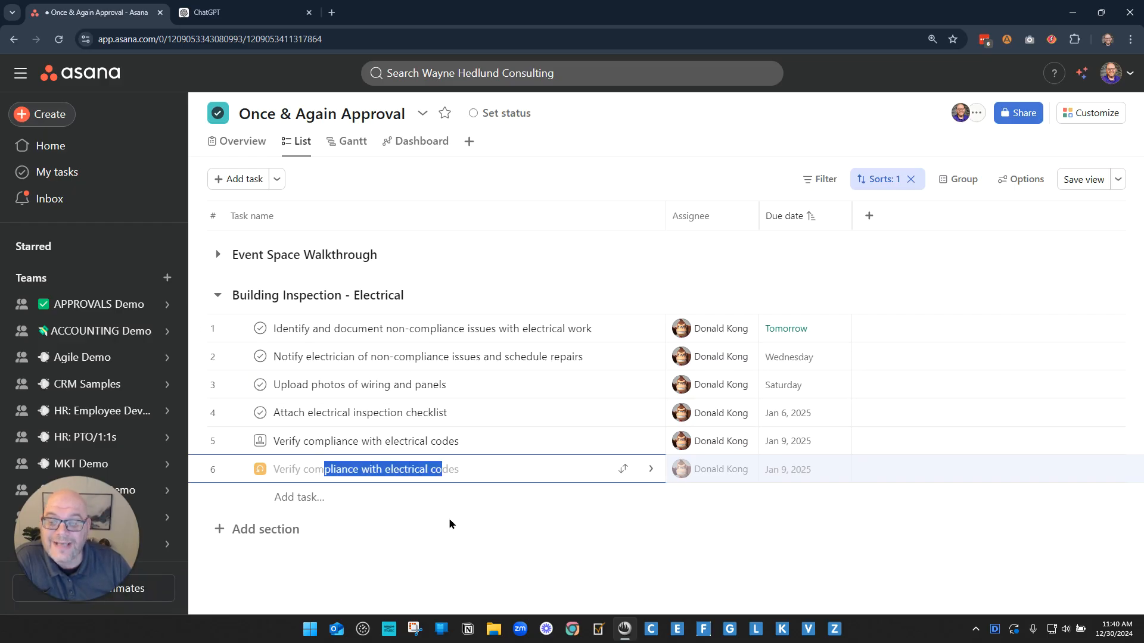
drag(301, 330, 516, 332)
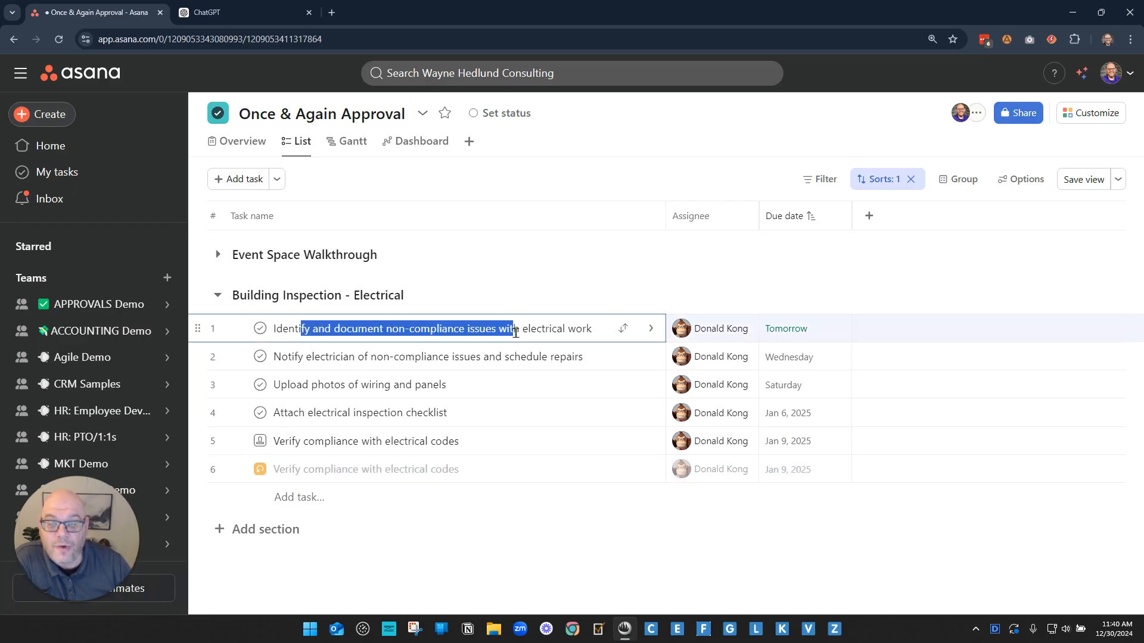
drag(382, 357, 562, 358)
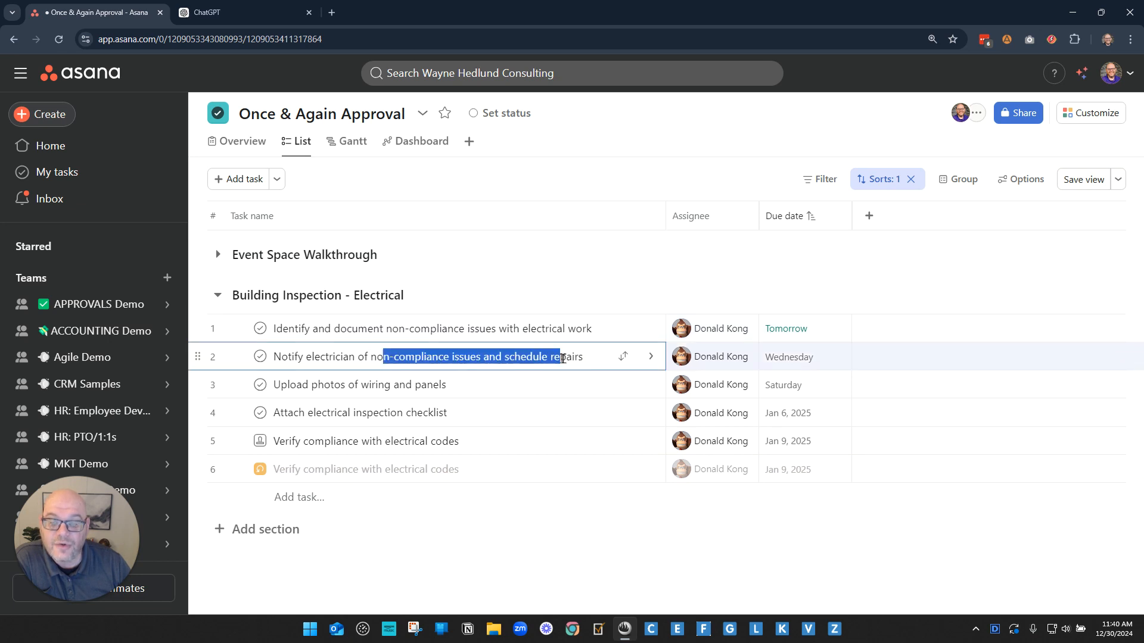
click(553, 361)
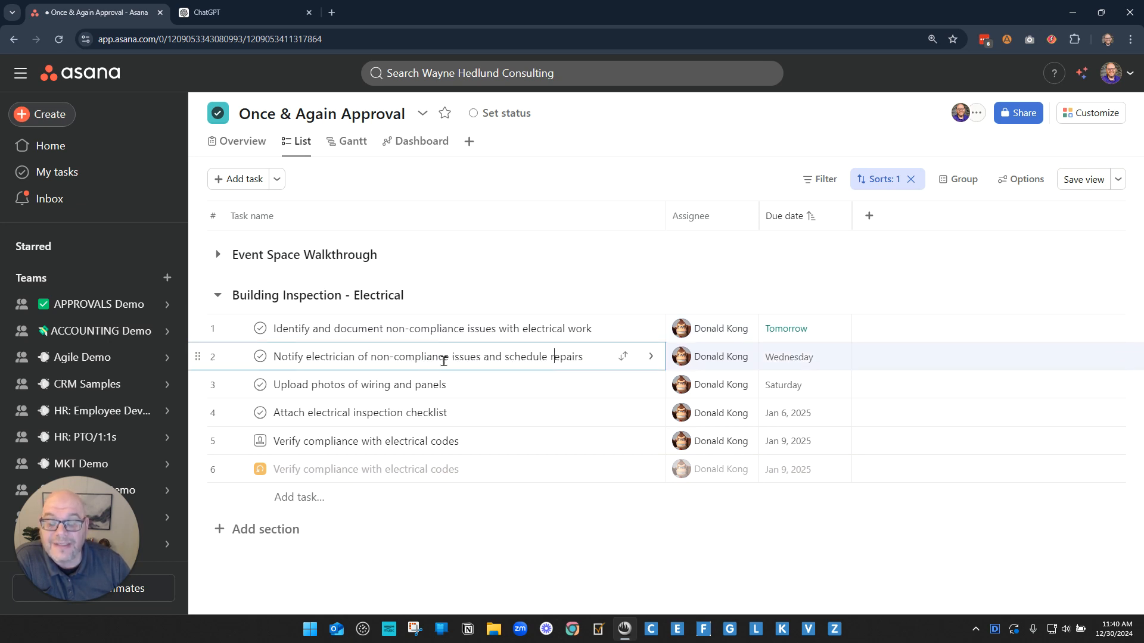
drag(293, 385, 413, 385)
drag(293, 413, 419, 413)
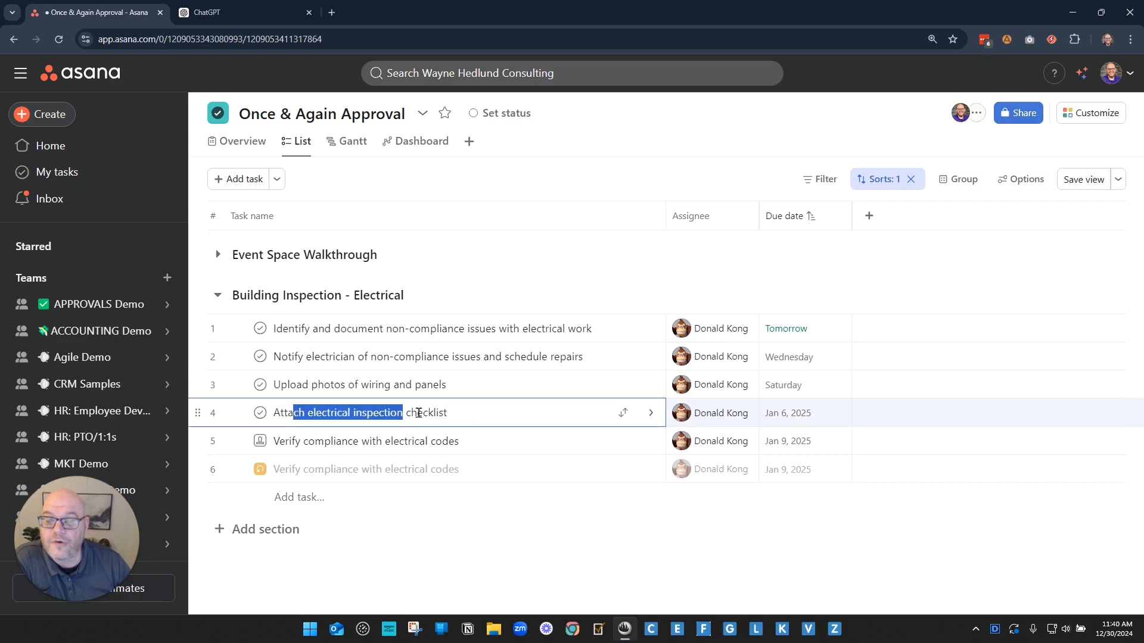
drag(290, 441, 439, 440)
- Set the pending "Verify compliance with electrical codes" approval to Approved
click(439, 441)
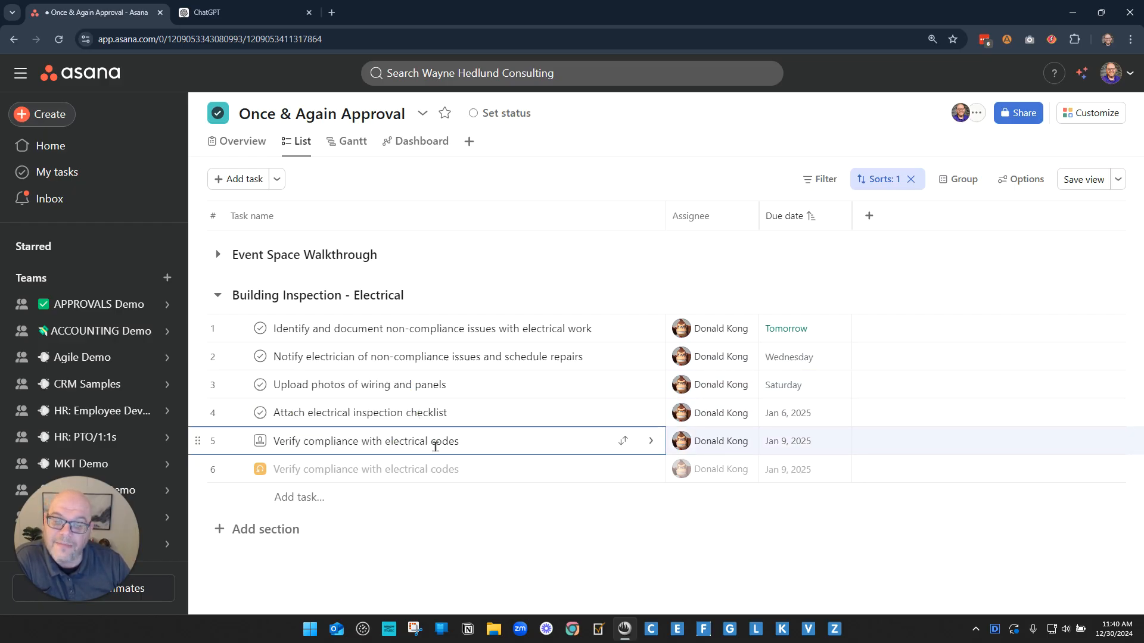
click(259, 442)
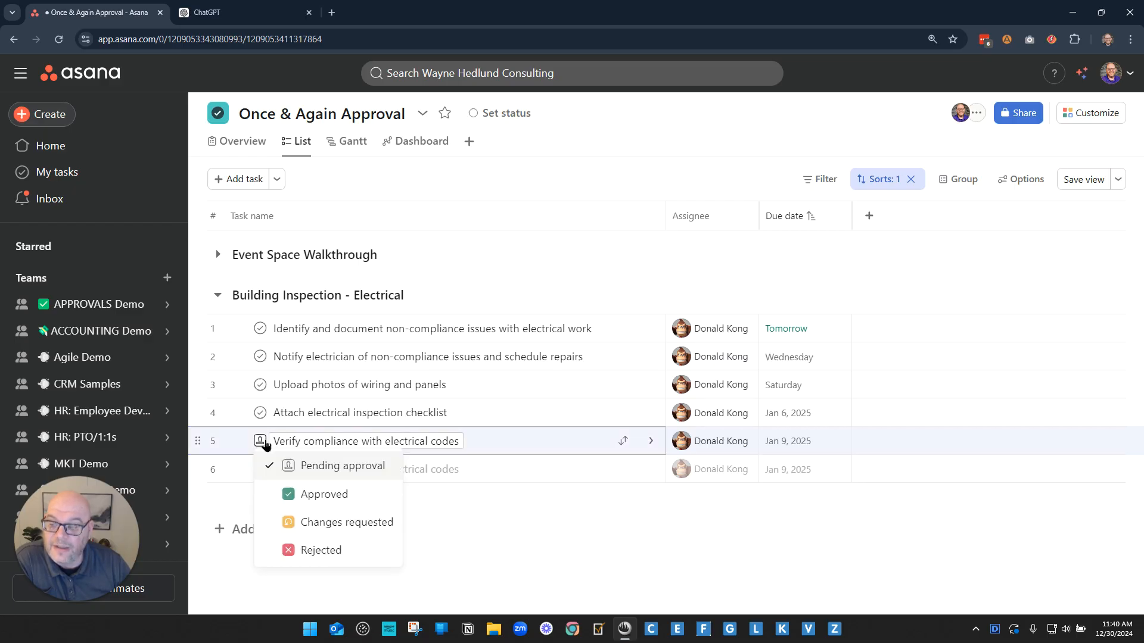
click(324, 493)
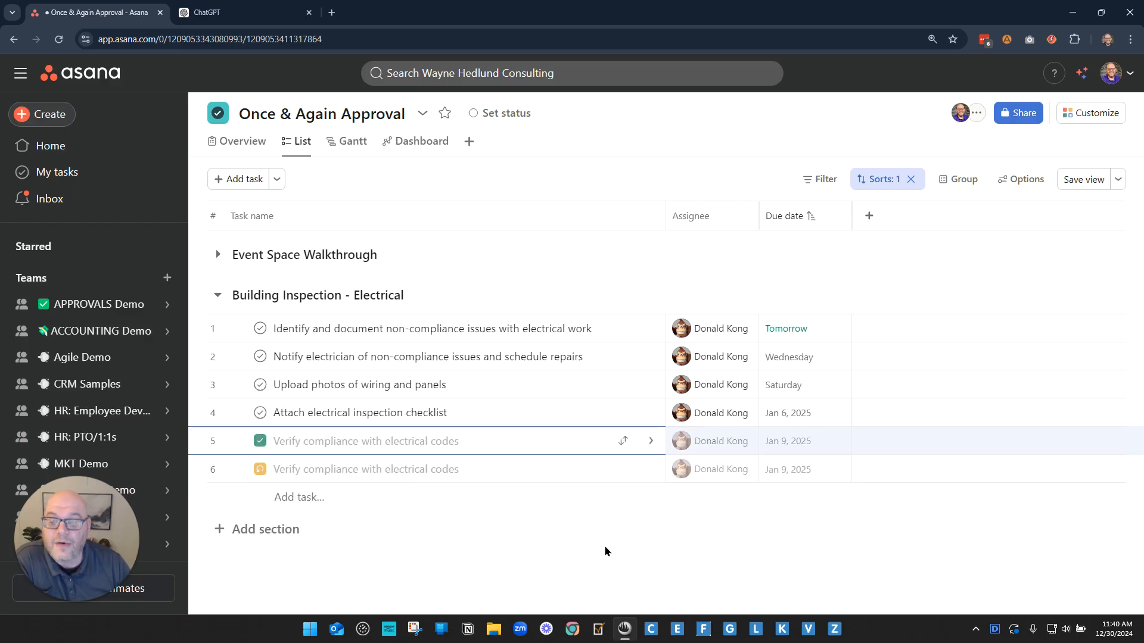
- Mark the four open electrical follow-up tasks complete together and collapse the Building Inspection - Electrical section
click(307, 328)
shift+click(269, 414)
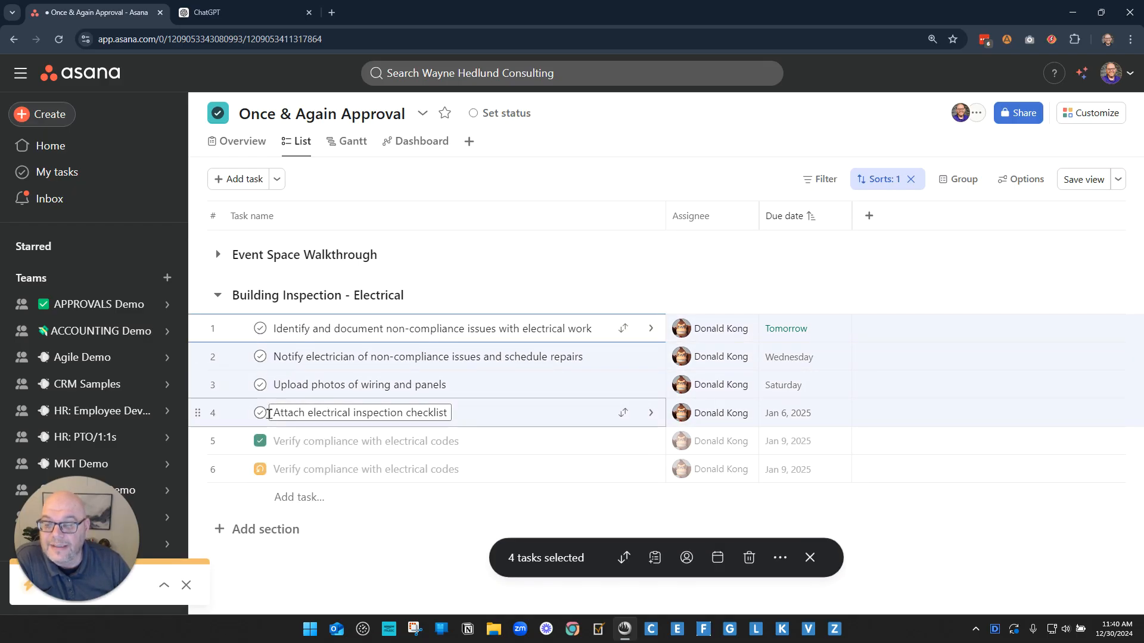
key(ctrl+Return)
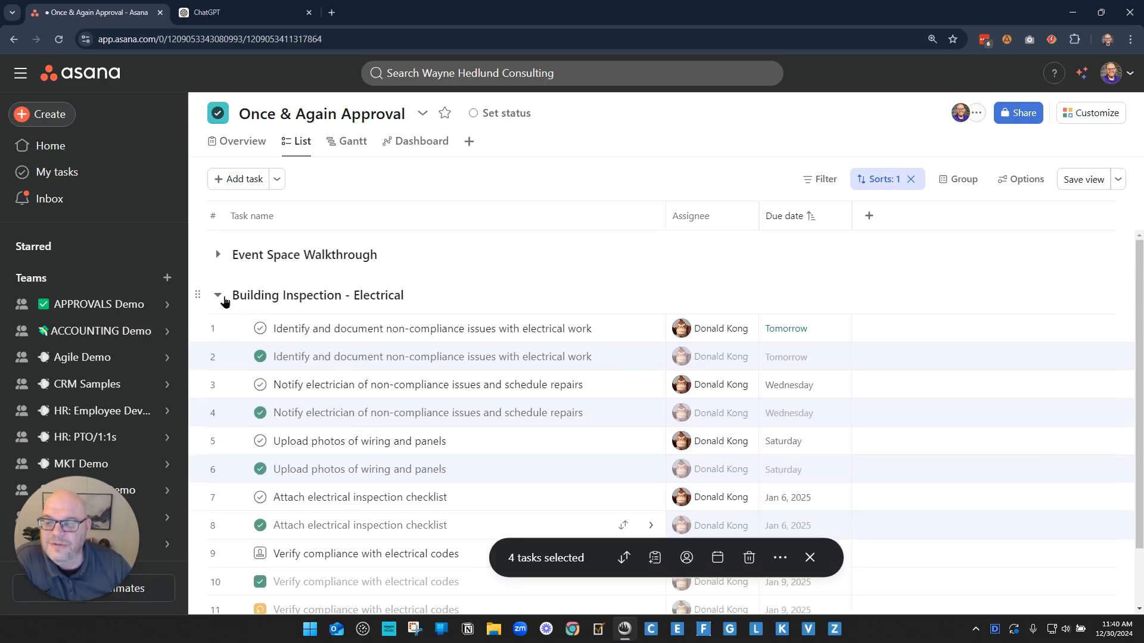
click(219, 299)
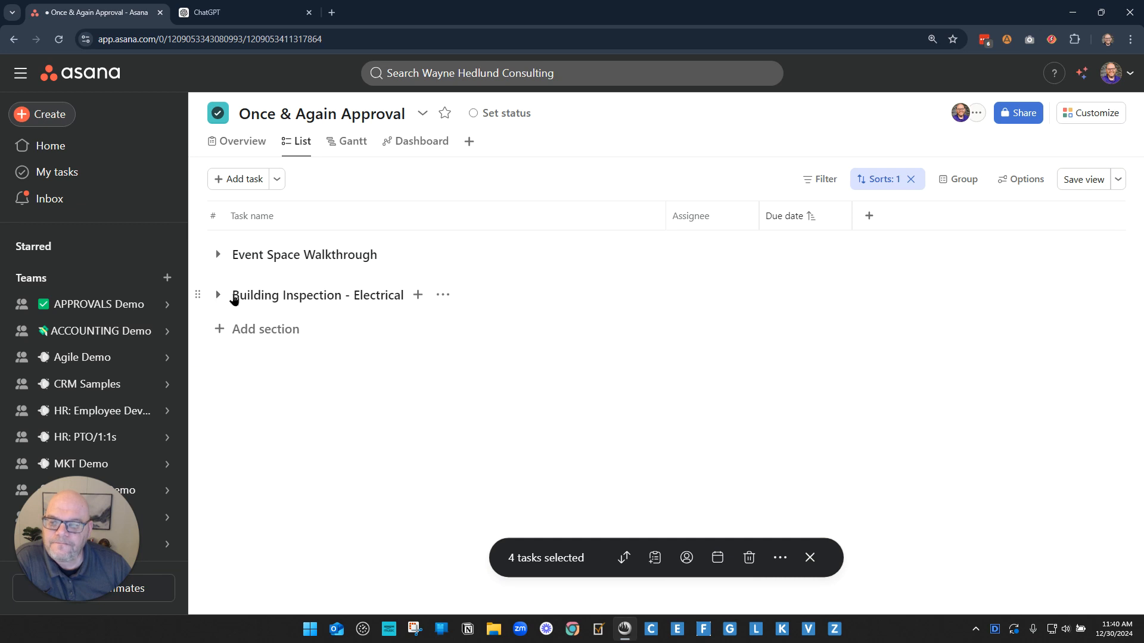
- Open the One-Up Approval project from the APPROVALS Demo team's Subtasks With Approvals group
click(73, 304)
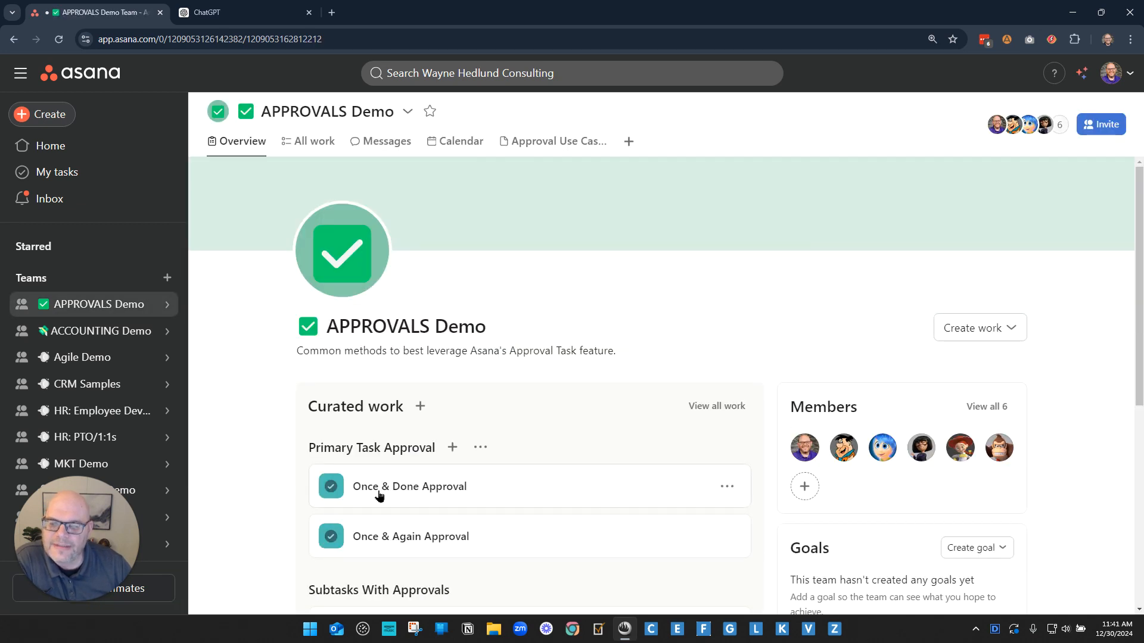
scroll(410, 489, down, 2)
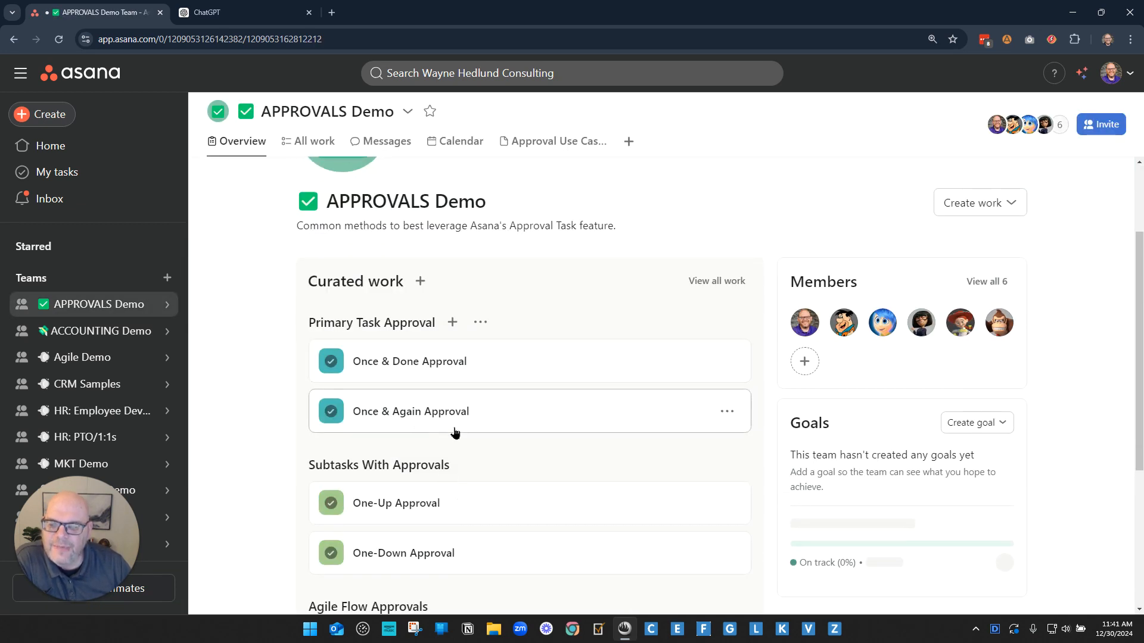
scroll(515, 450, up, 2)
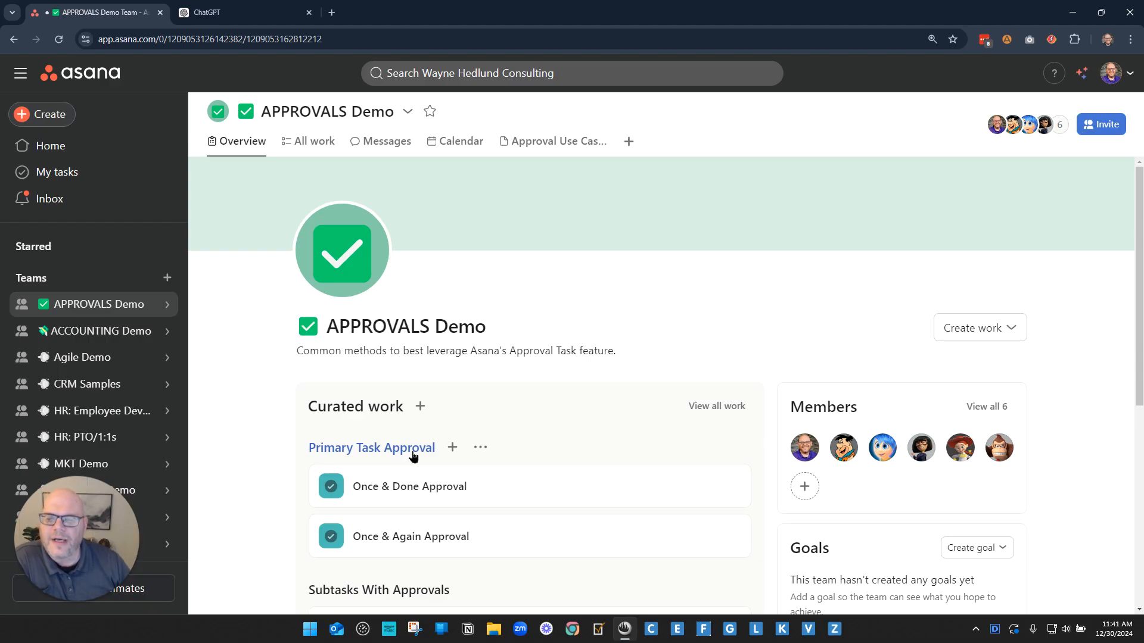
scroll(540, 494, down, 4)
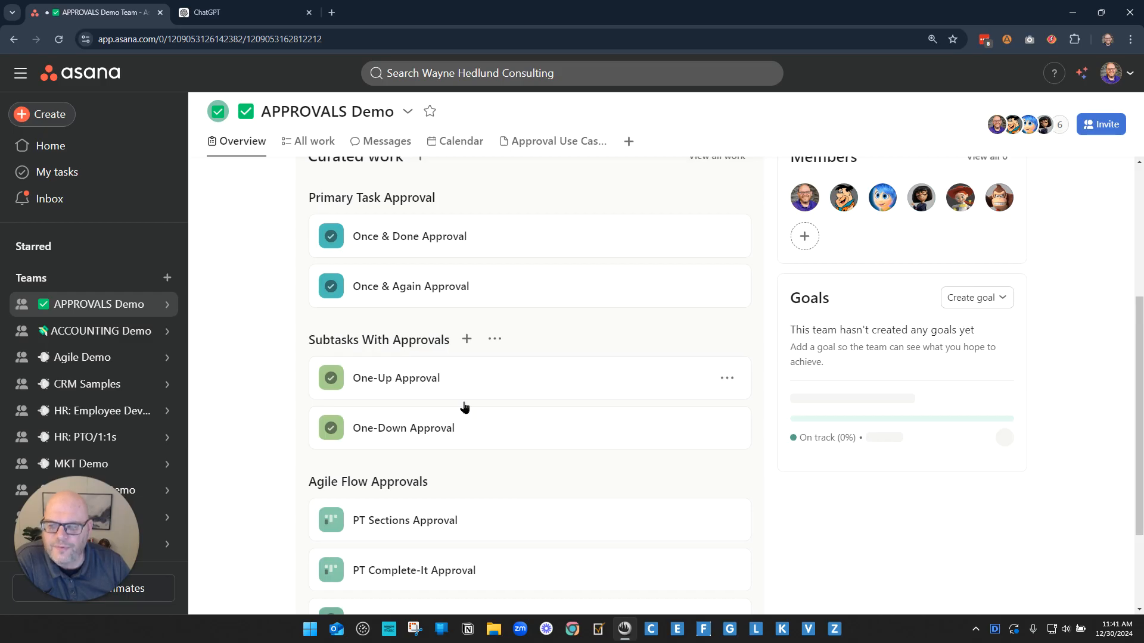
click(384, 379)
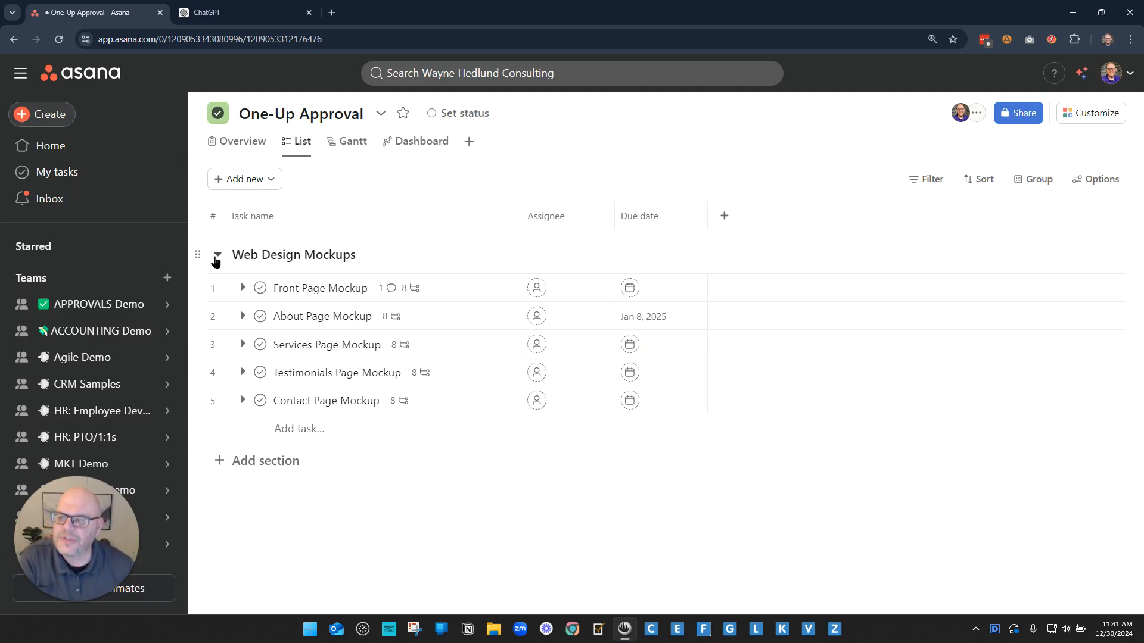
- Expand the Front Page Mockup task to show its subtasks and highlight the parent task's name
click(242, 288)
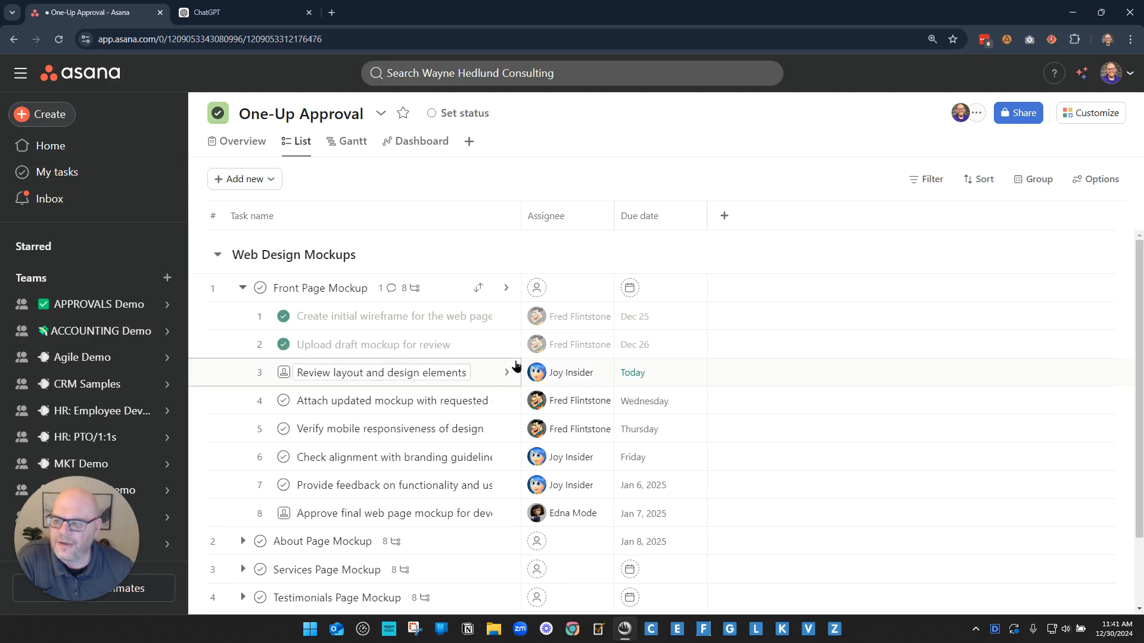
click(242, 288)
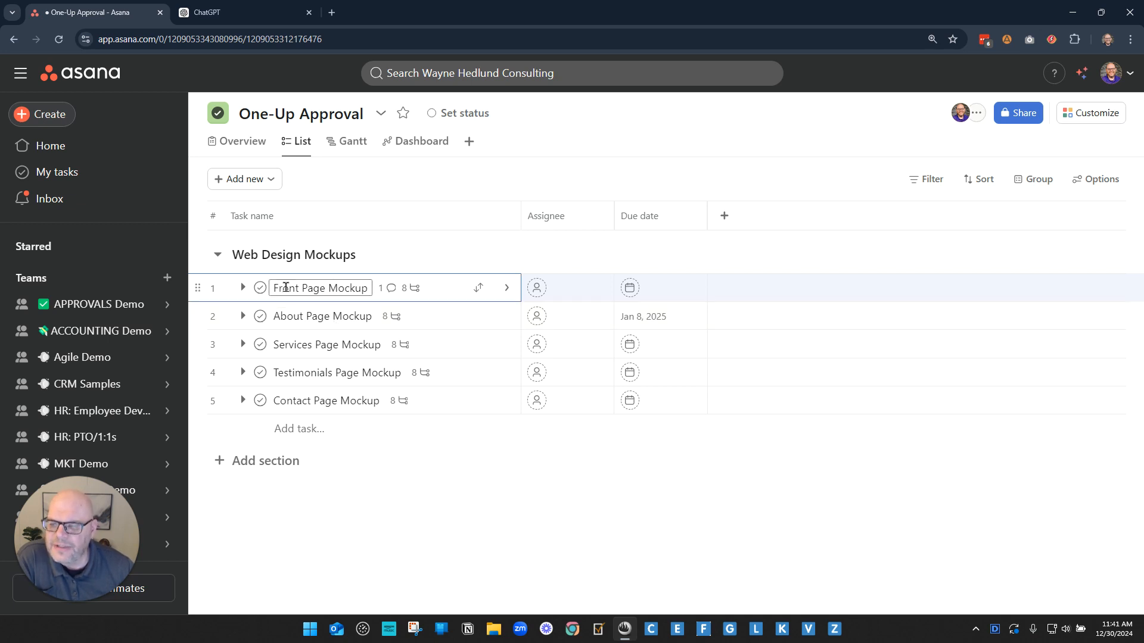
click(242, 288)
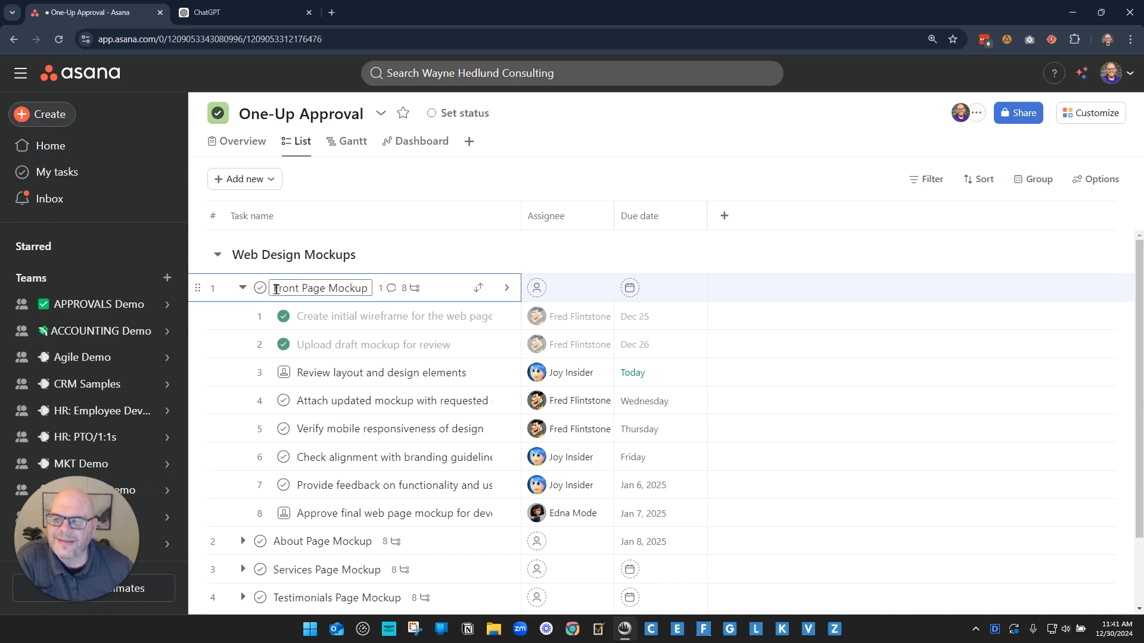
drag(276, 289, 368, 288)
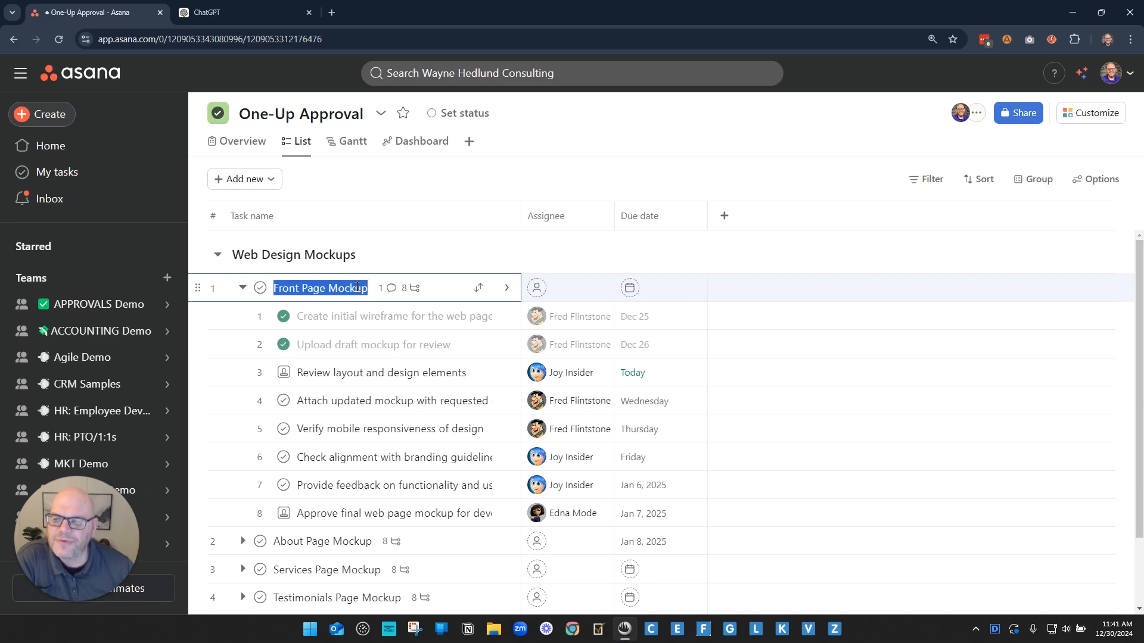
click(357, 288)
- Open the Front Page Mockup task's details and view the mockup image attached to its comment, closing the full-size preview
click(506, 288)
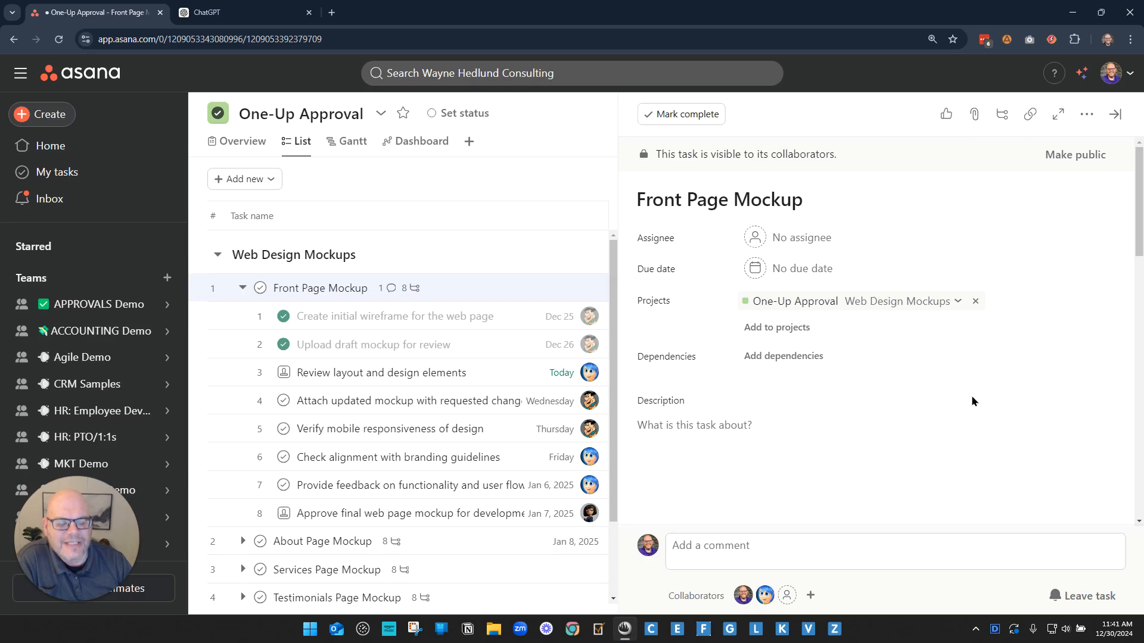
scroll(899, 389, down, 5)
scroll(899, 389, down, 8)
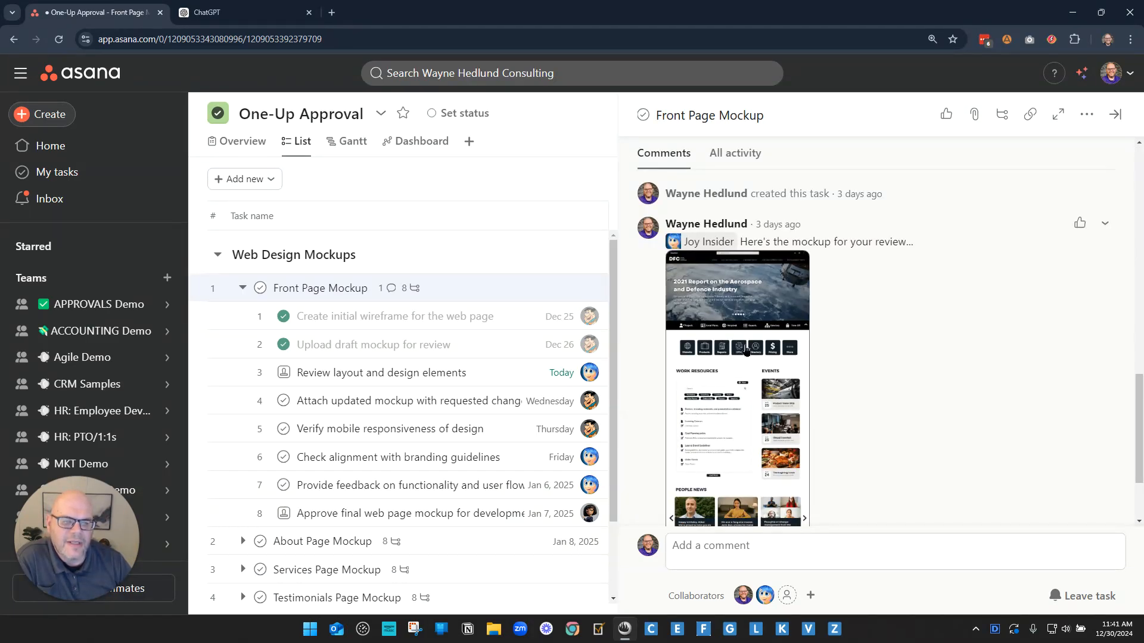
click(775, 303)
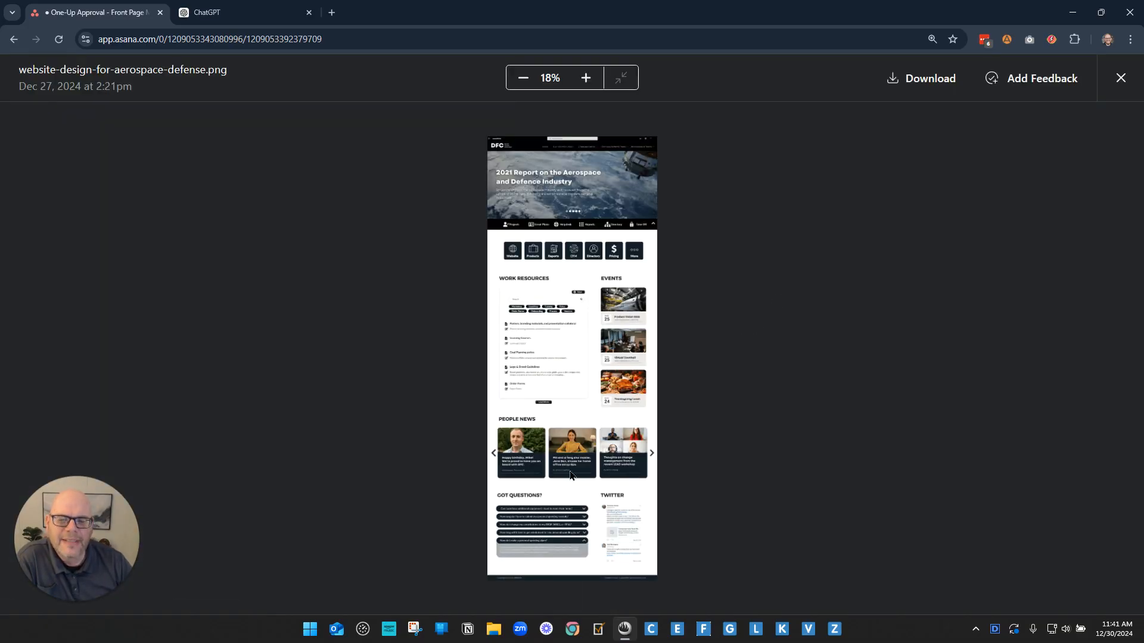
click(1120, 78)
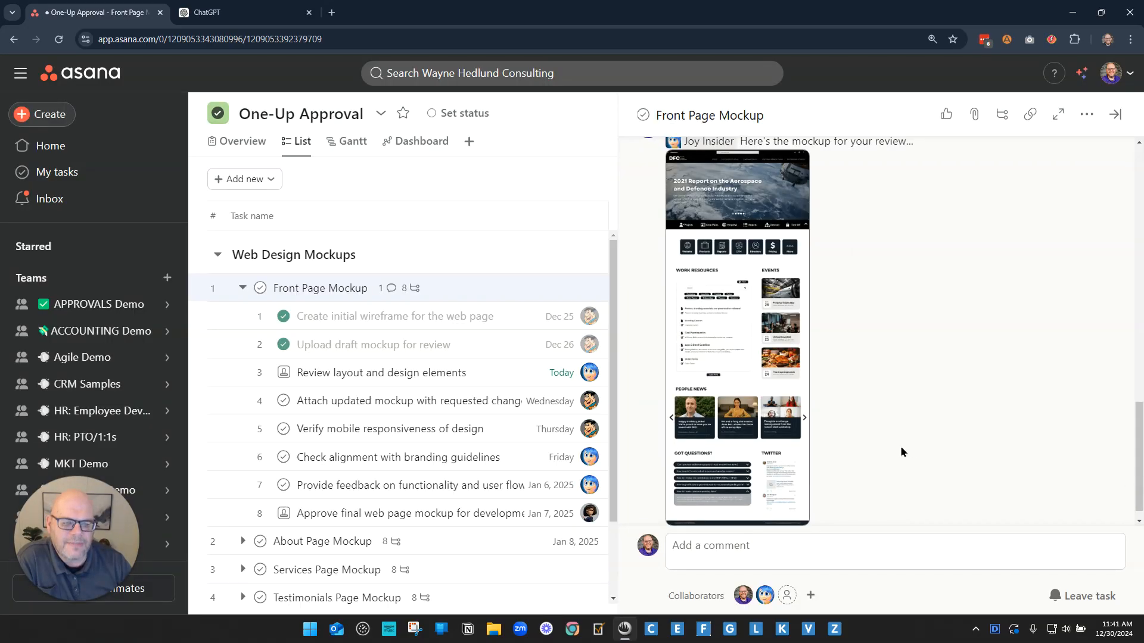
scroll(901, 445, down, 1)
scroll(902, 442, up, 10)
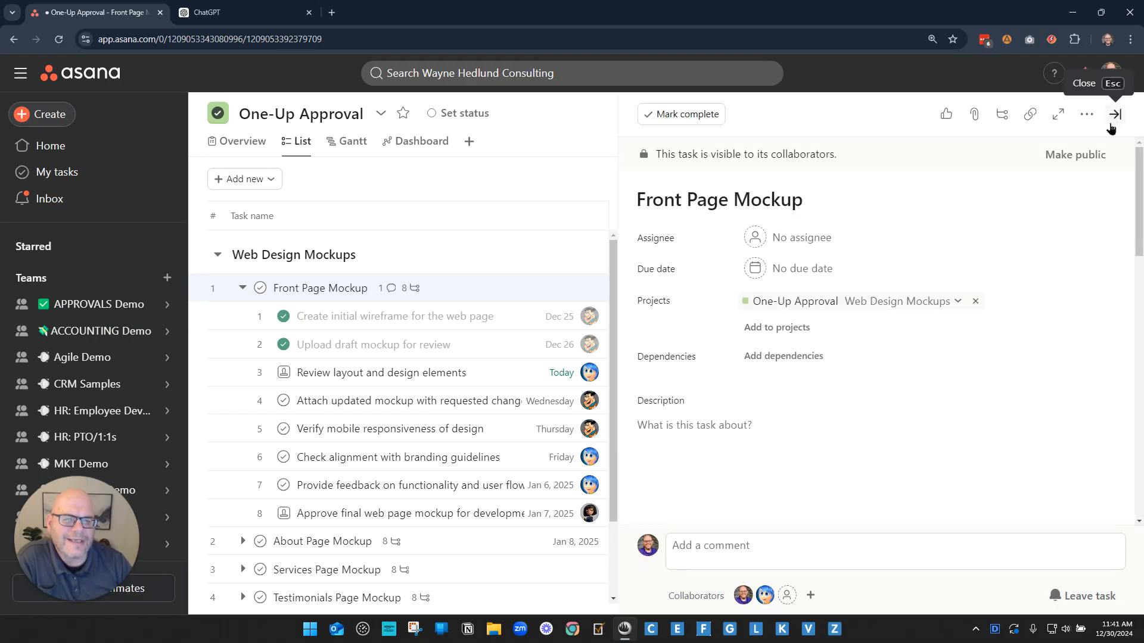
- Close the Front Page Mockup details and highlight the names of its two completed subtasks, the initial wireframe and the draft mockup upload
click(1115, 114)
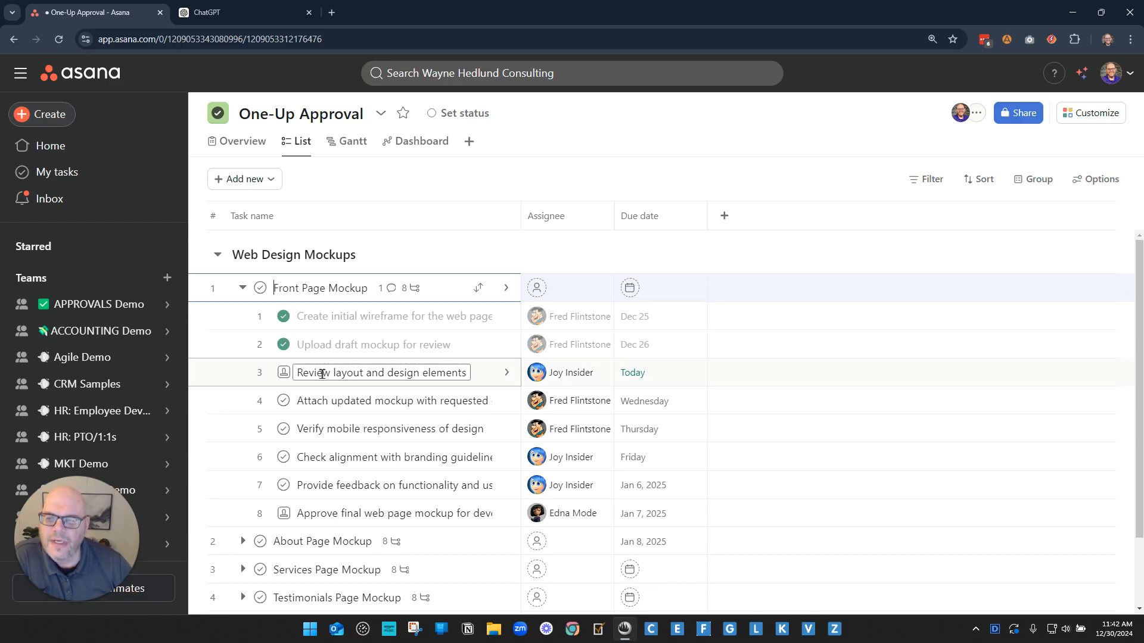
drag(307, 315, 454, 315)
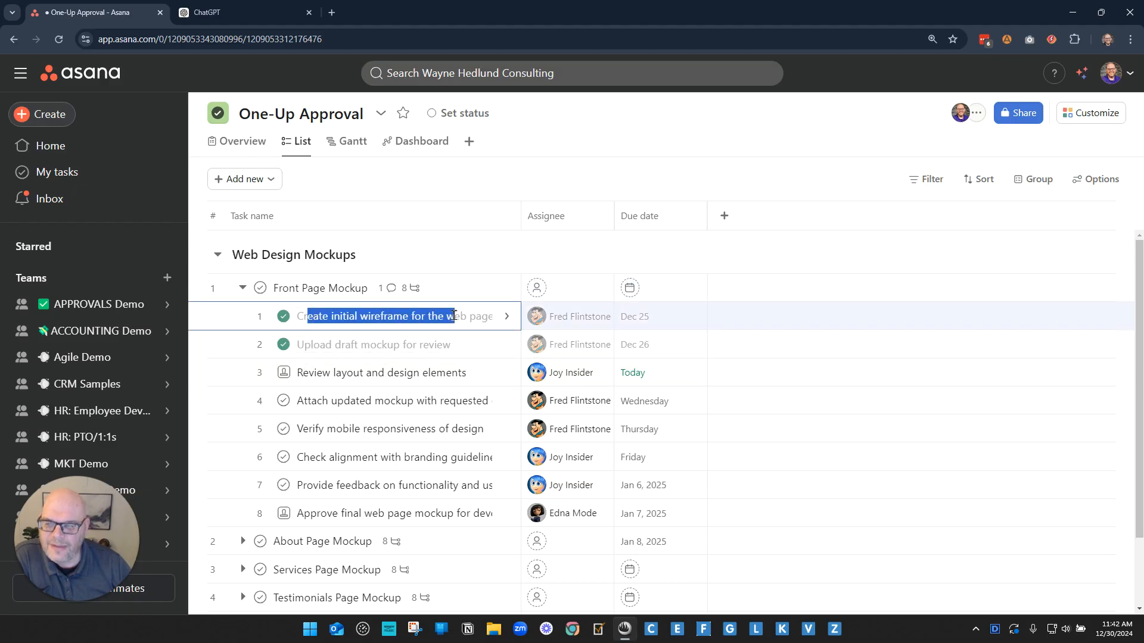
click(441, 319)
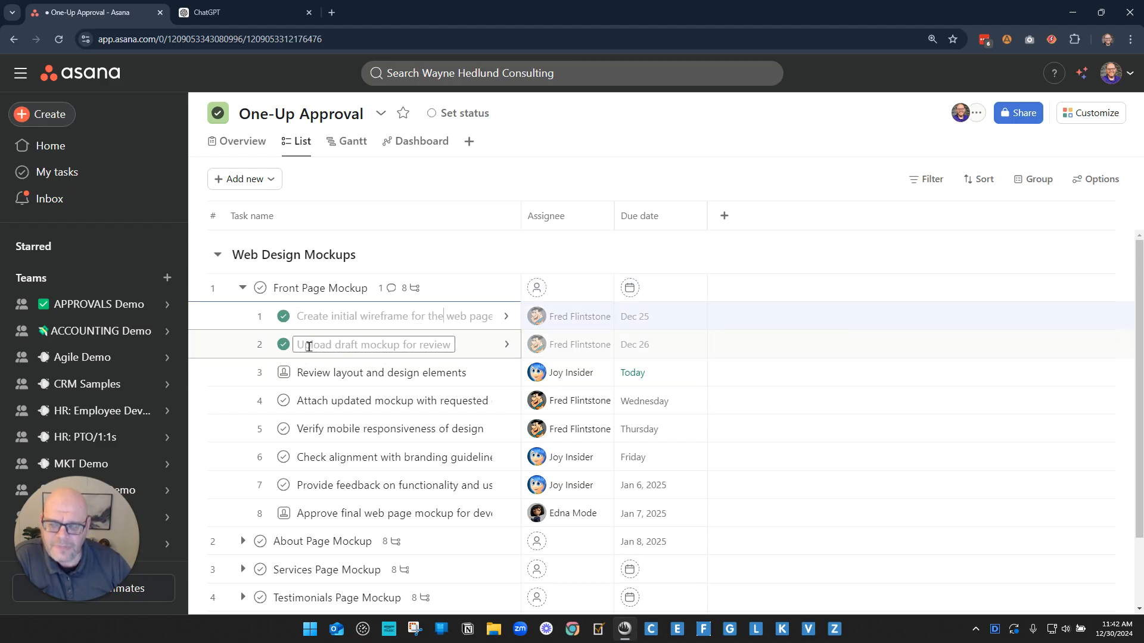
drag(309, 347, 419, 345)
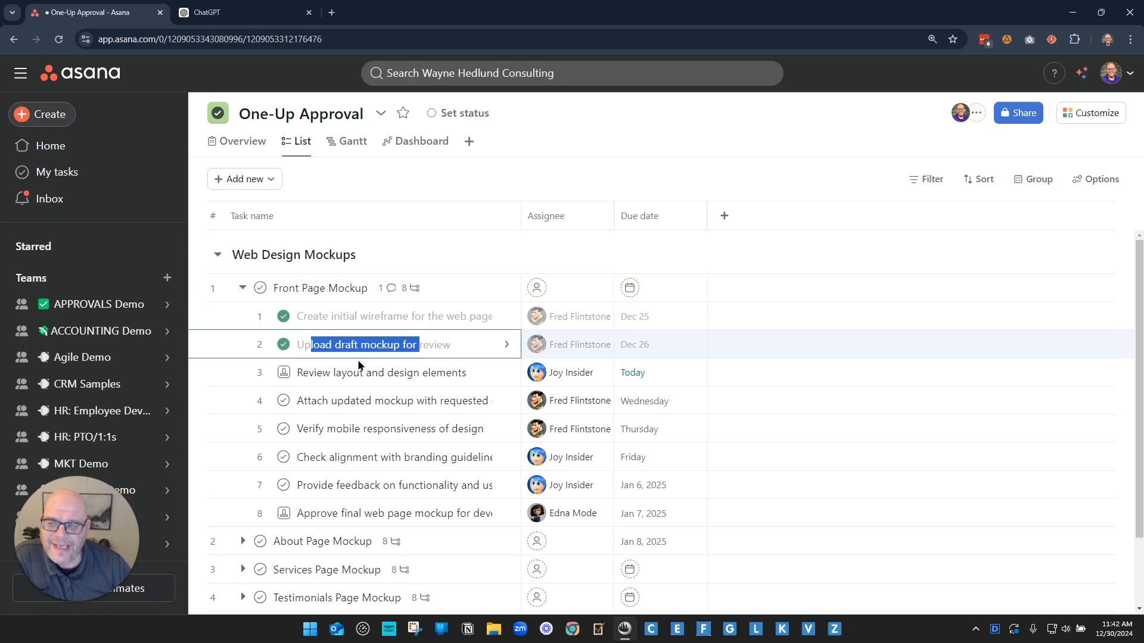
click(345, 350)
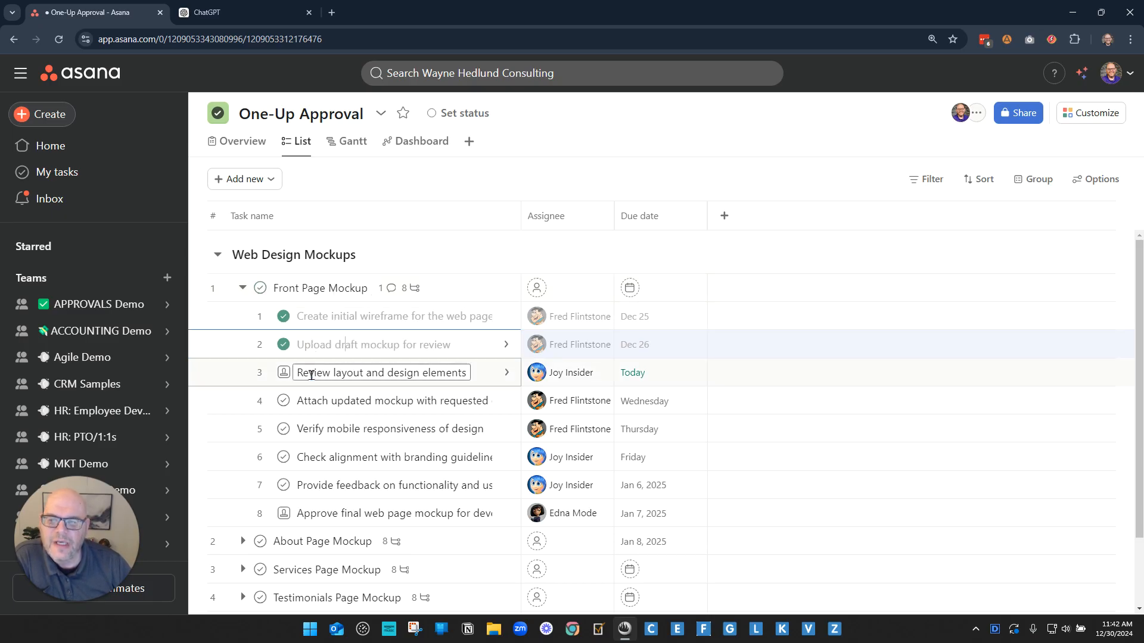
drag(310, 349, 446, 350)
- Open the Front Page Mockup parent task's details and view the comment containing the mockup for review
drag(273, 288, 441, 289)
click(441, 290)
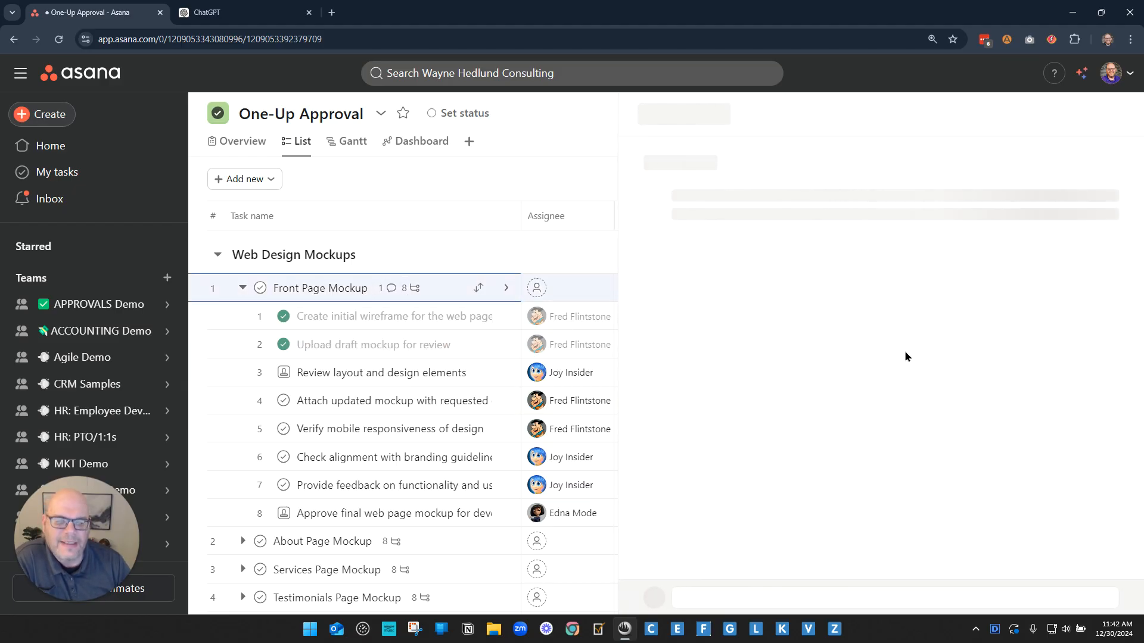
scroll(841, 337, down, 10)
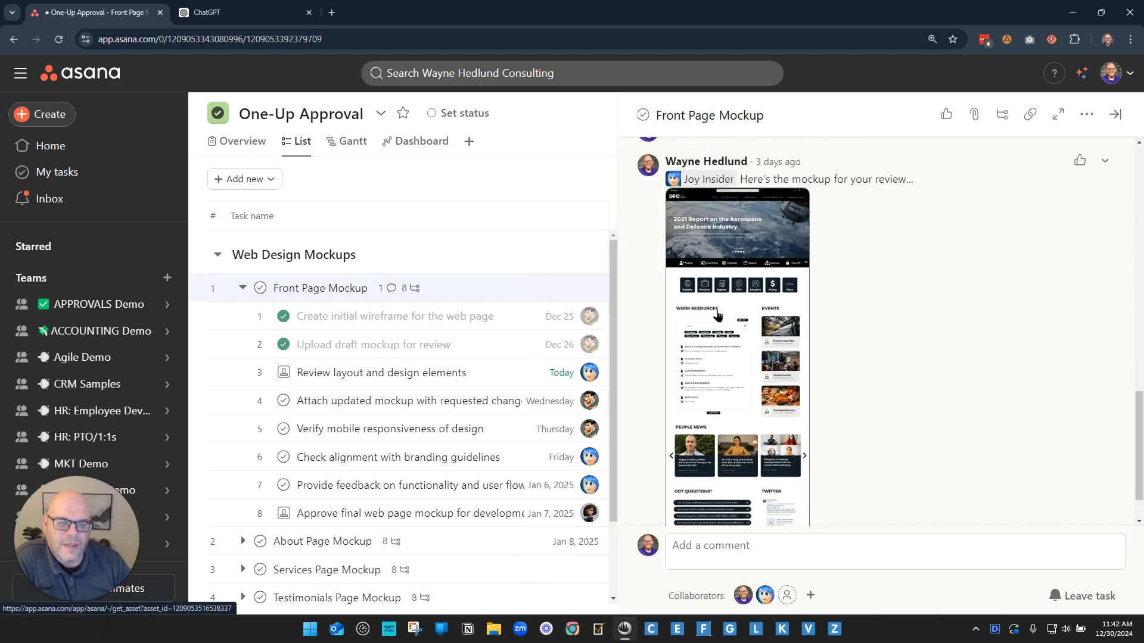
- Open the Review layout and design elements approval subtask and look through its details
click(314, 373)
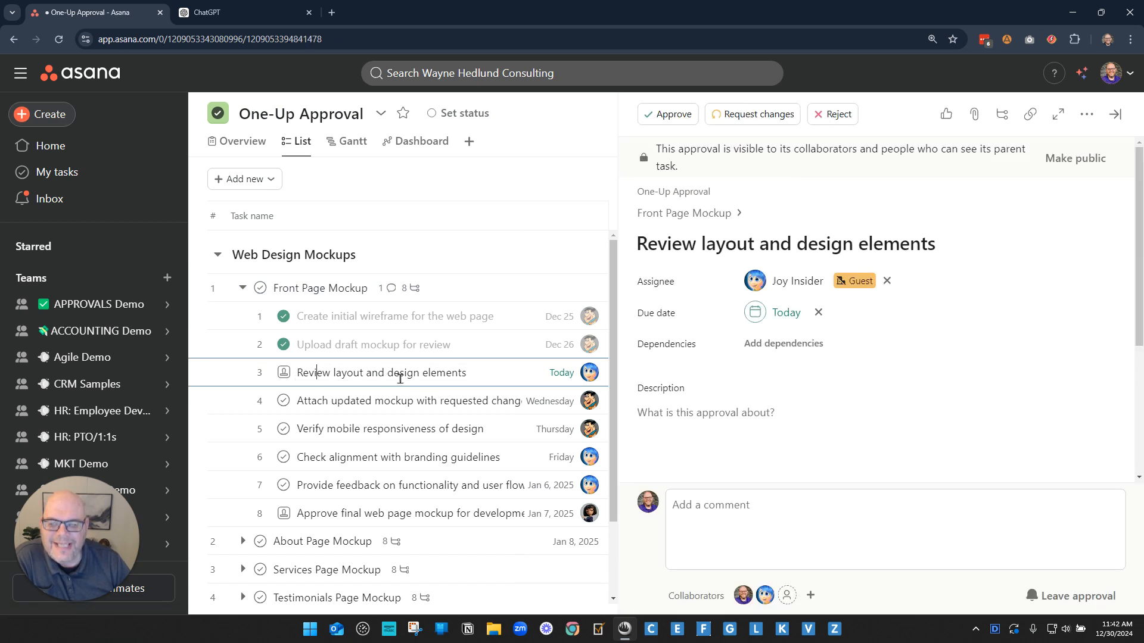
click(1114, 114)
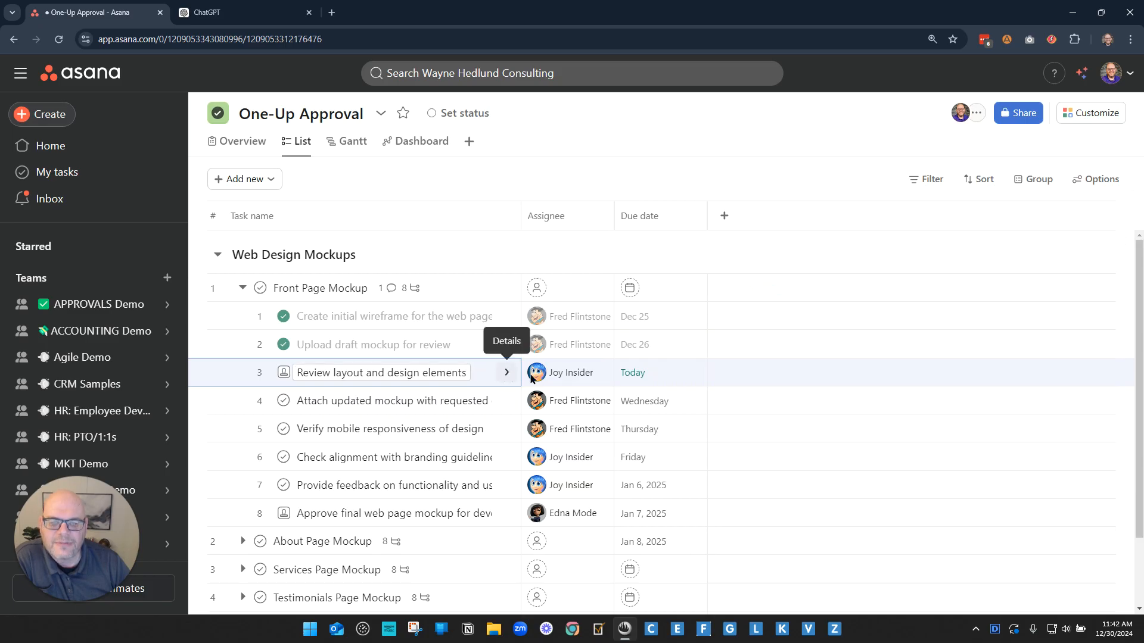
click(506, 372)
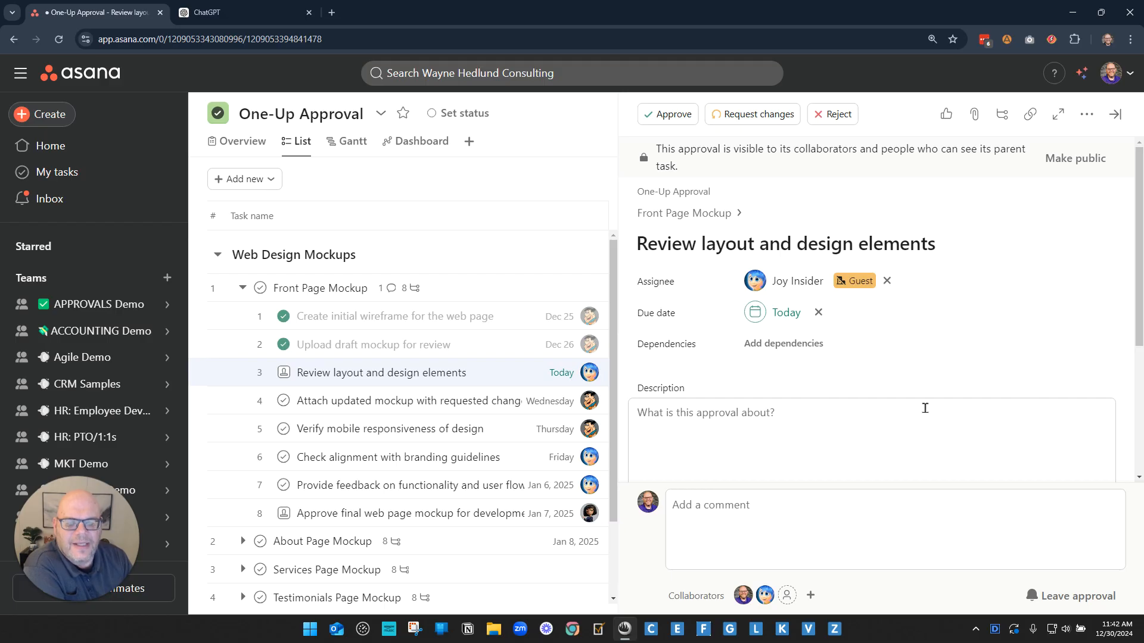
scroll(808, 413, down, 4)
scroll(806, 416, up, 4)
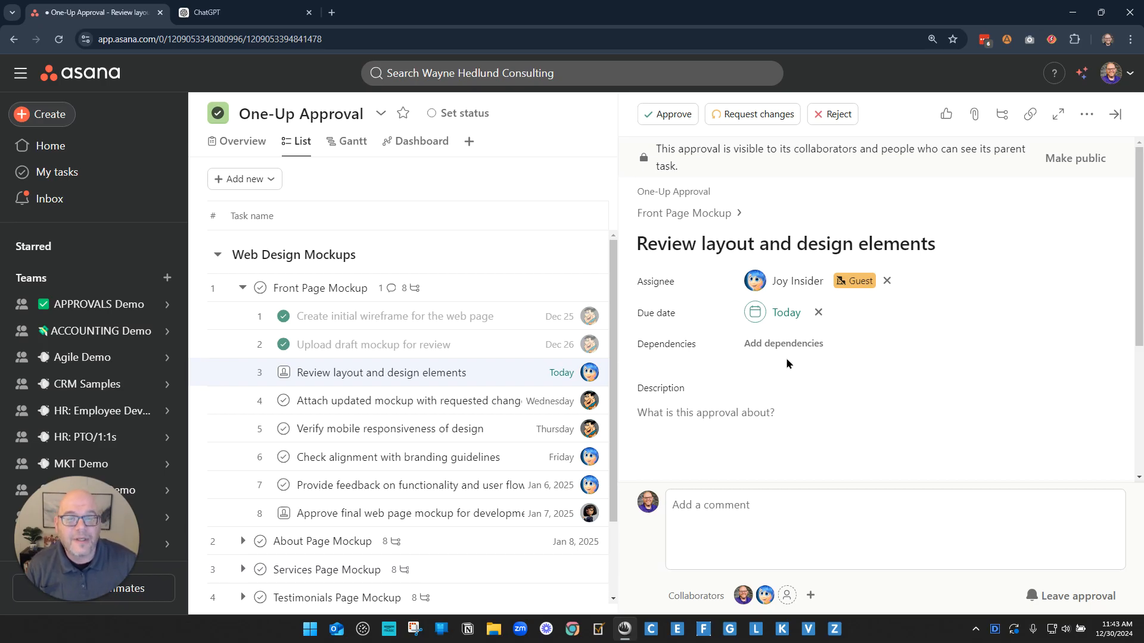
- Highlight the approval subtask's title and the words "One-Up" in the project name, and close the subtask's details
drag(657, 242, 900, 248)
click(900, 248)
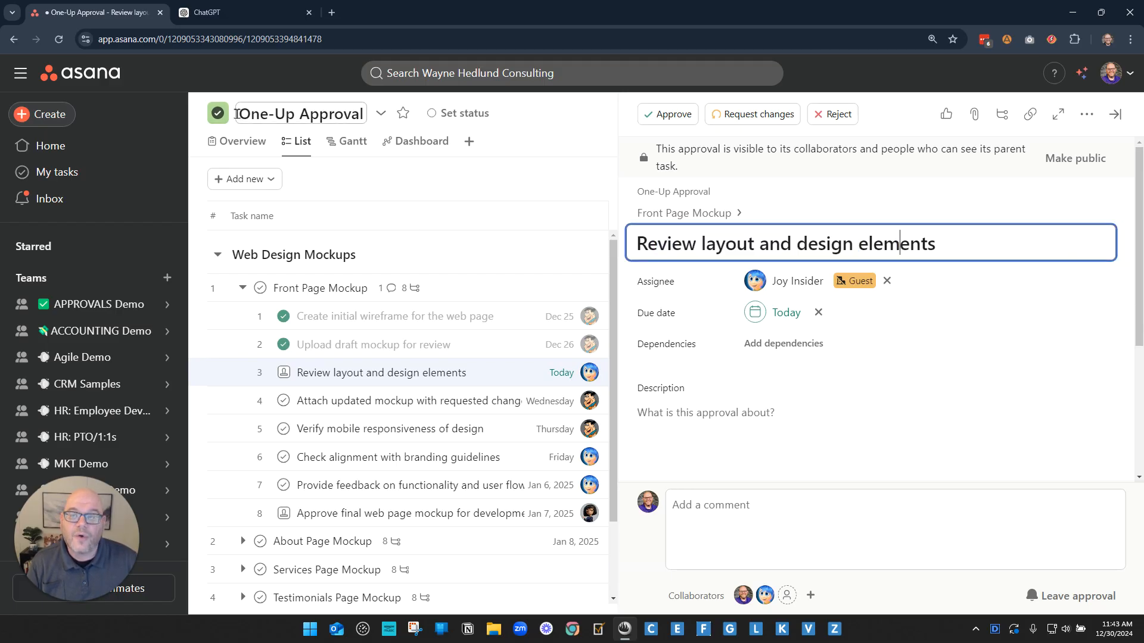
drag(238, 113, 295, 113)
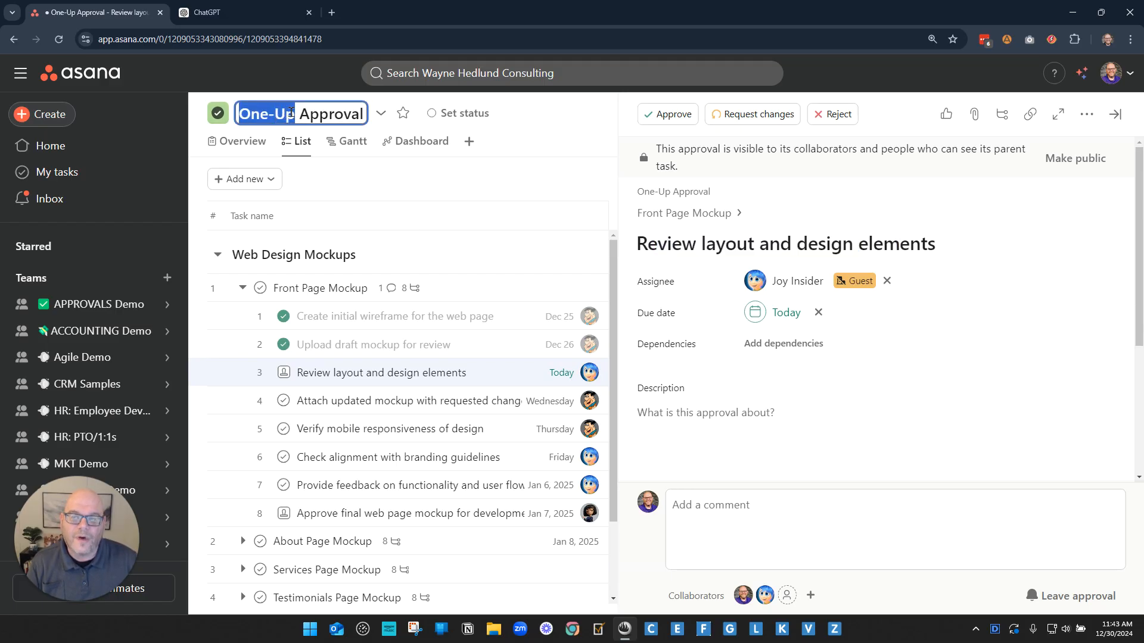
click(569, 248)
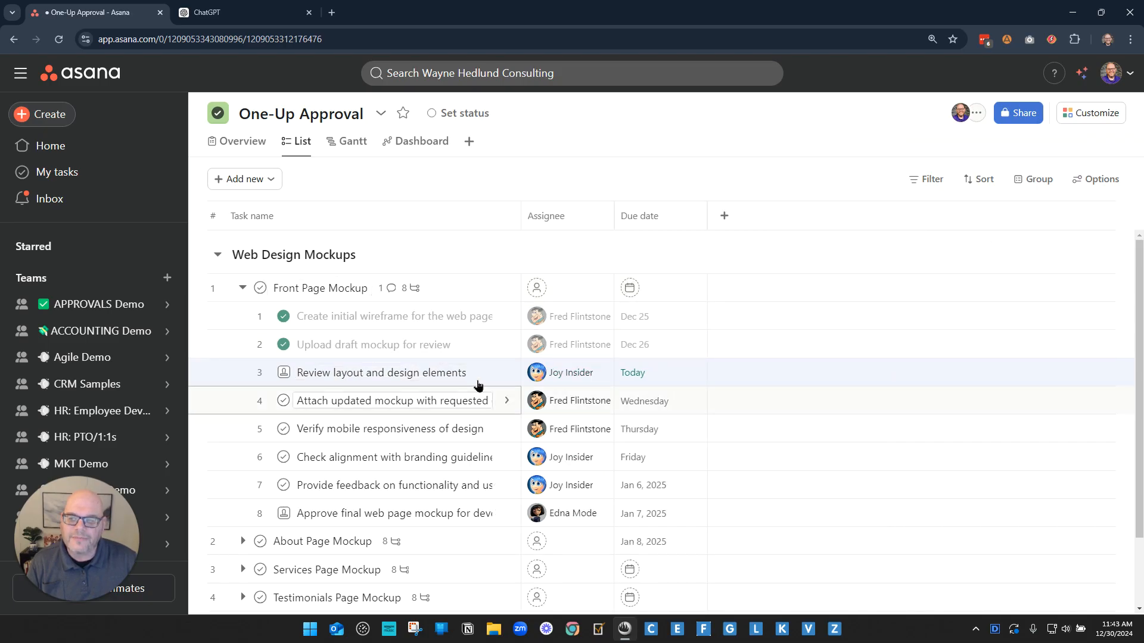
- Reopen the Review layout and design elements approval, go to its parent task Front Page Mockup, and open the mockup image full size
click(486, 382)
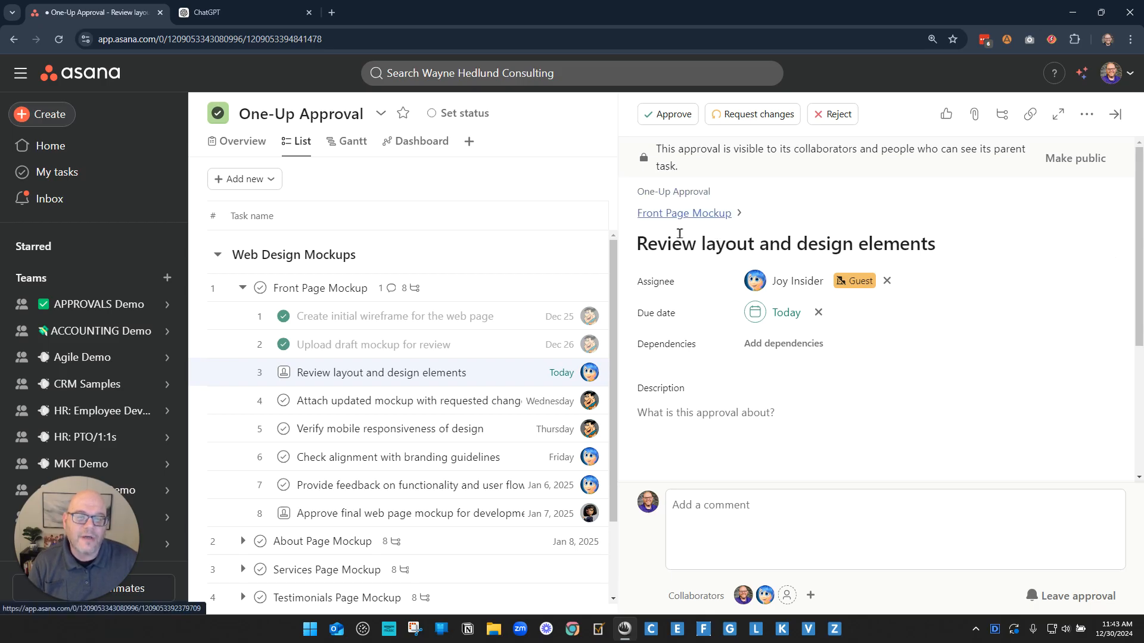
drag(657, 243, 970, 235)
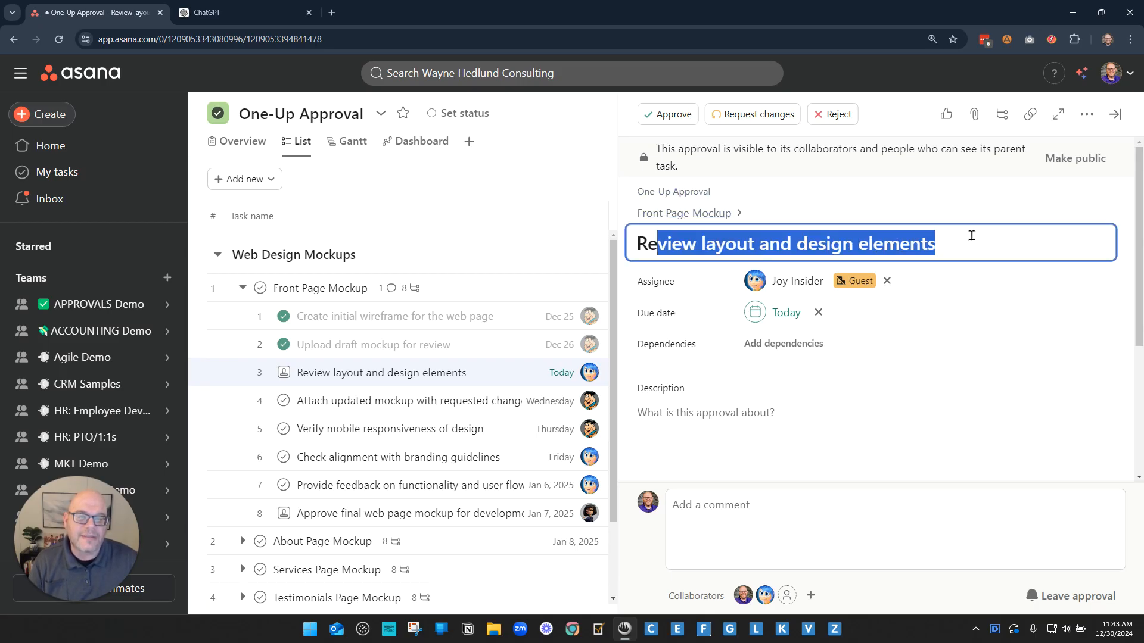
click(676, 213)
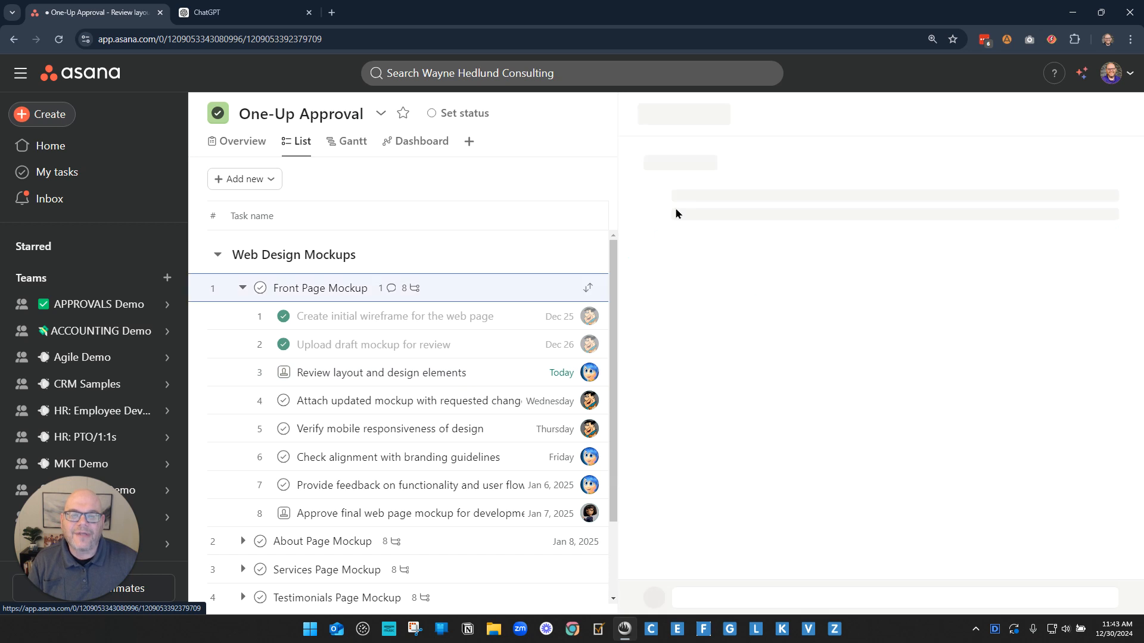
scroll(766, 363, down, 10)
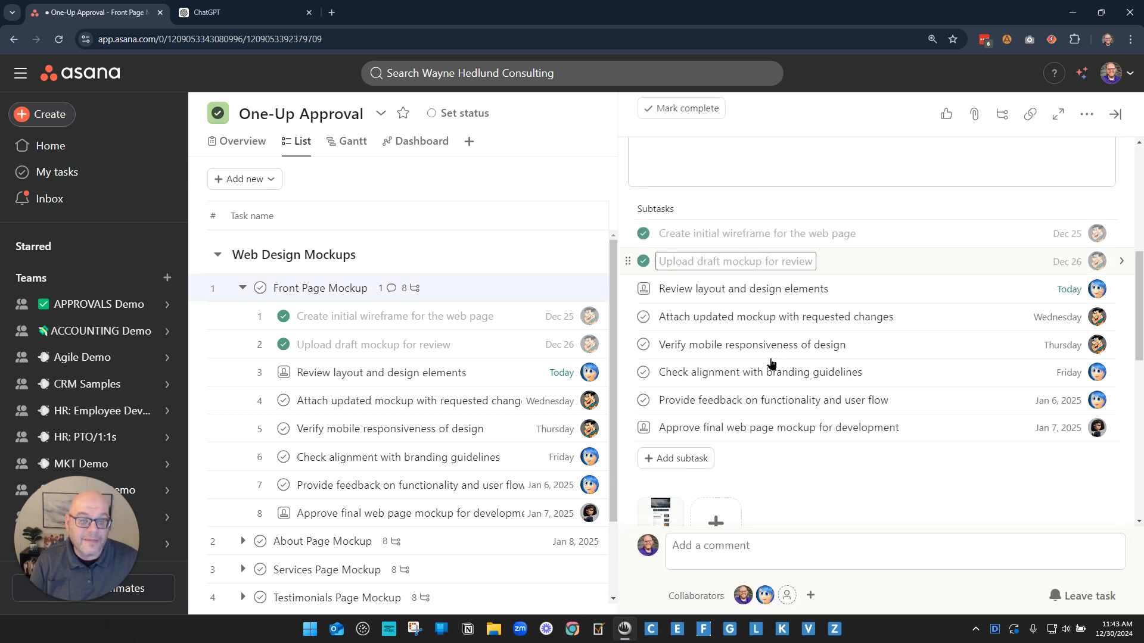
scroll(774, 363, up, 3)
scroll(774, 363, down, 3)
click(752, 290)
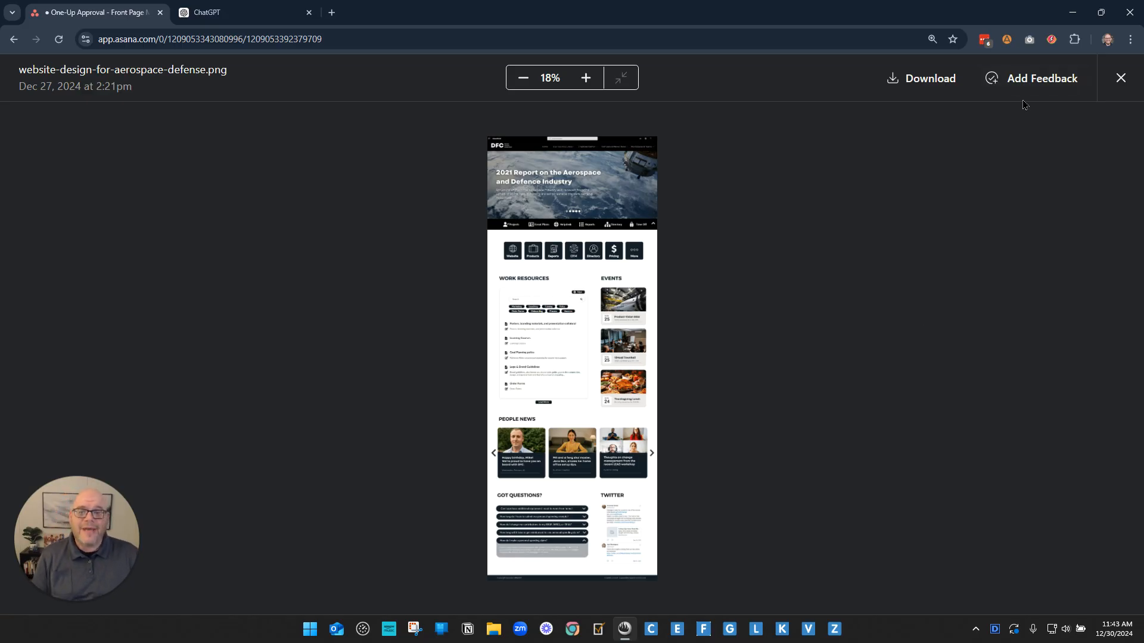
- Add feedback on the mockup's Product Vision 2023 event image as a task named "select a different image", due 12/31/24
click(586, 78)
click(586, 78)
click(586, 78)
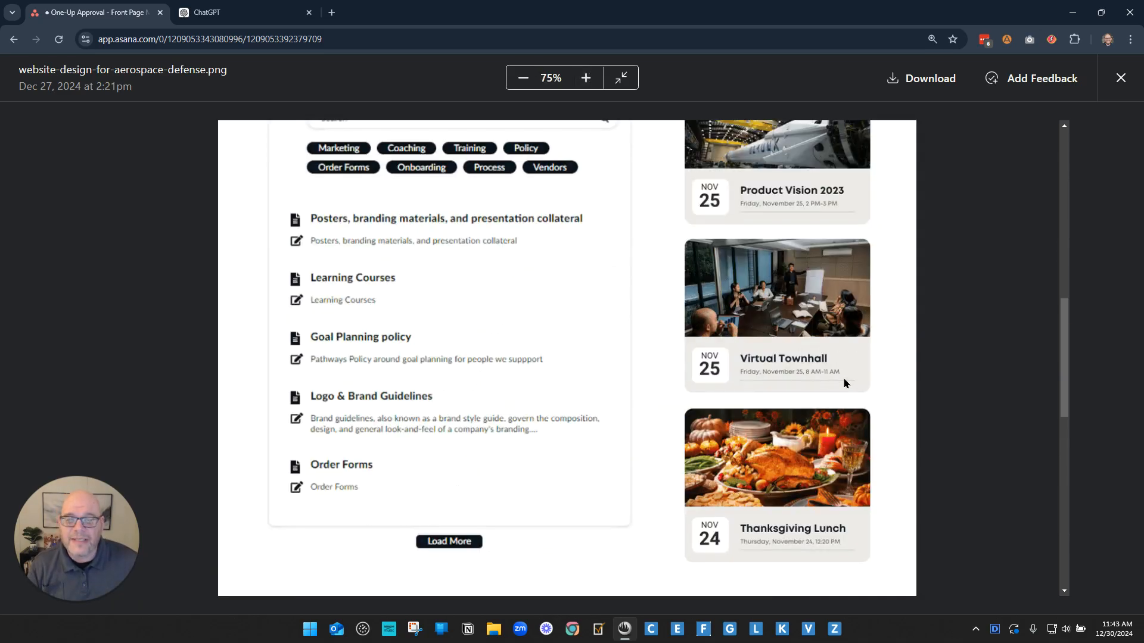
scroll(1000, 201, up, 4)
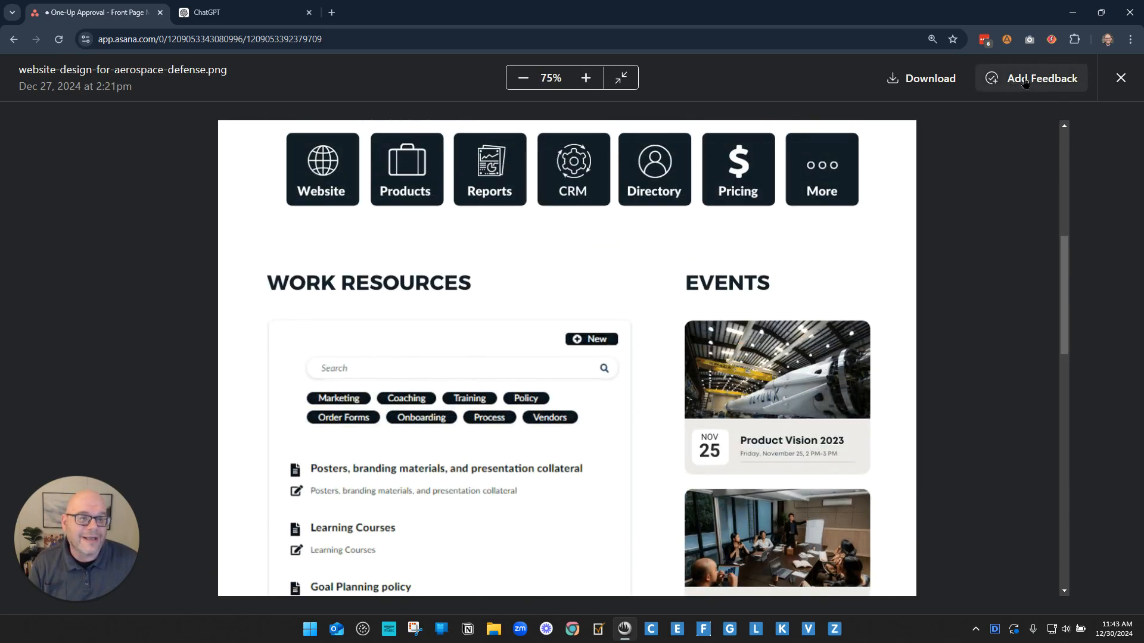
click(1024, 82)
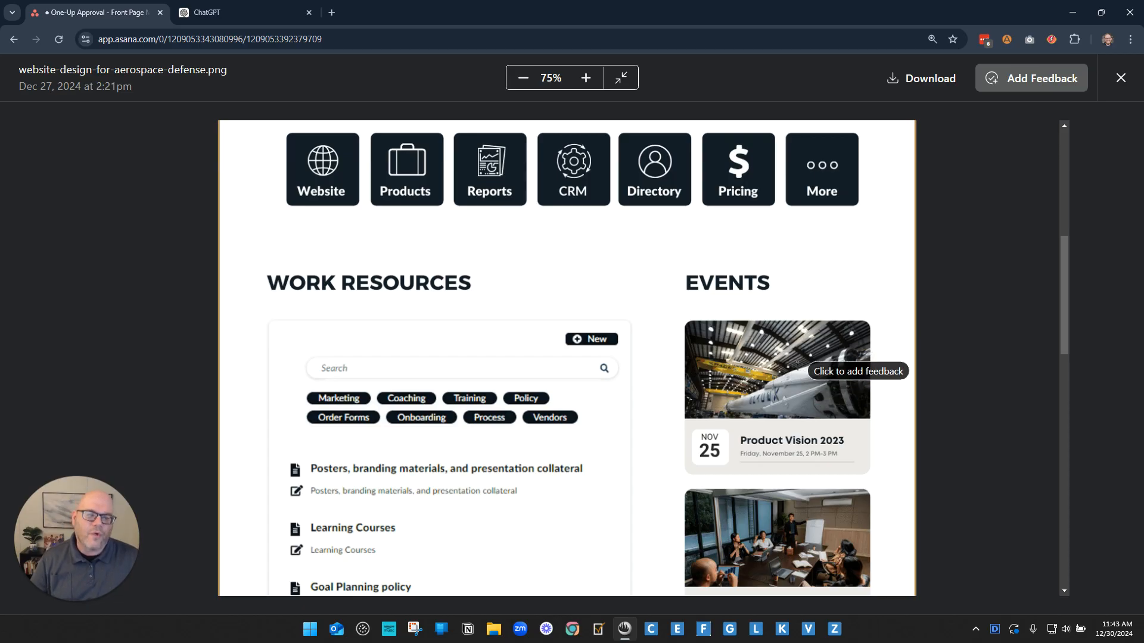
click(802, 360)
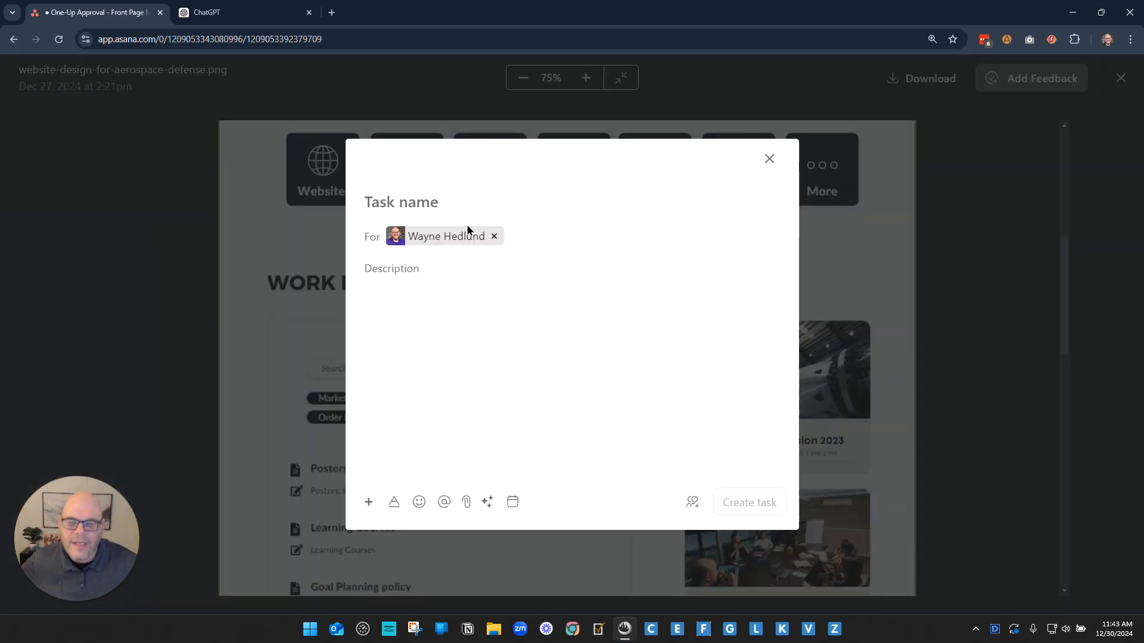
text(sele)
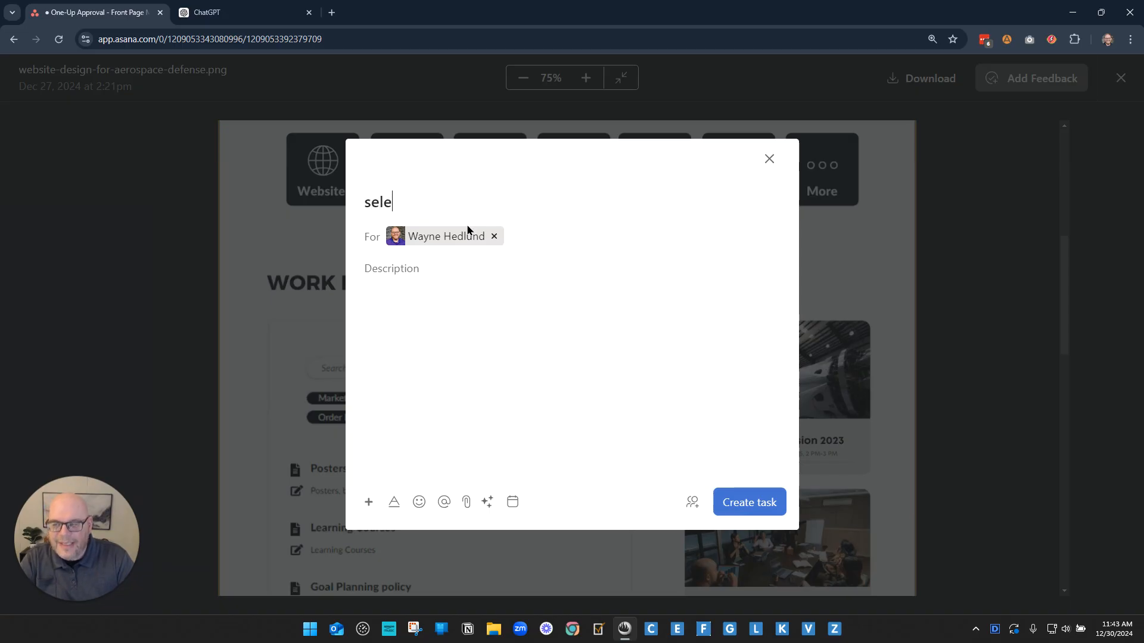
text(ct a different image)
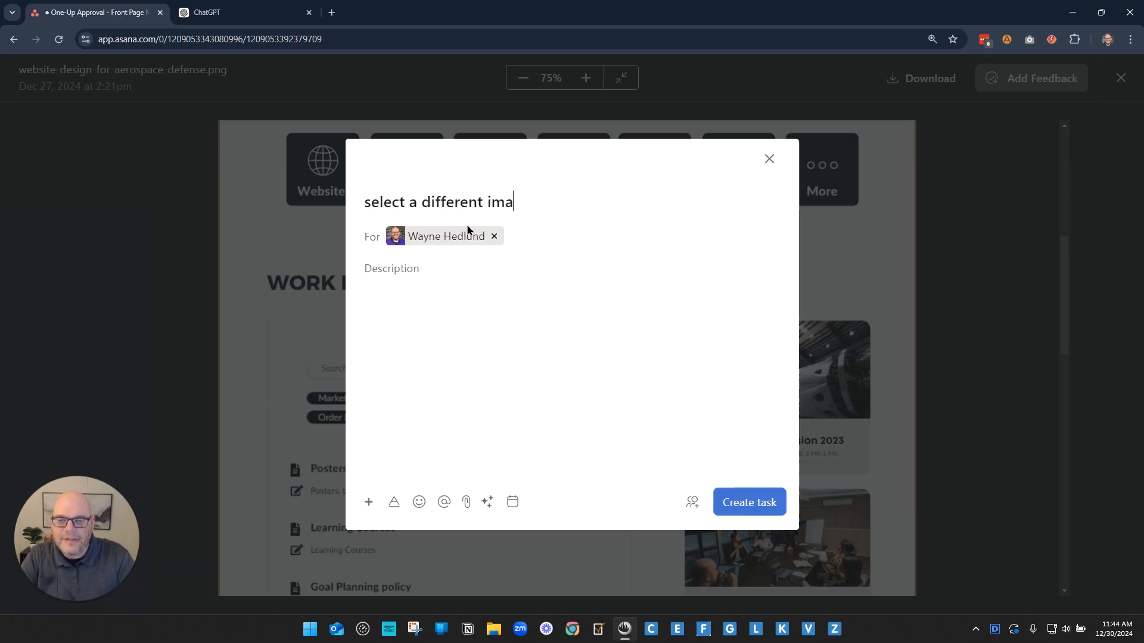
click(512, 501)
click(571, 387)
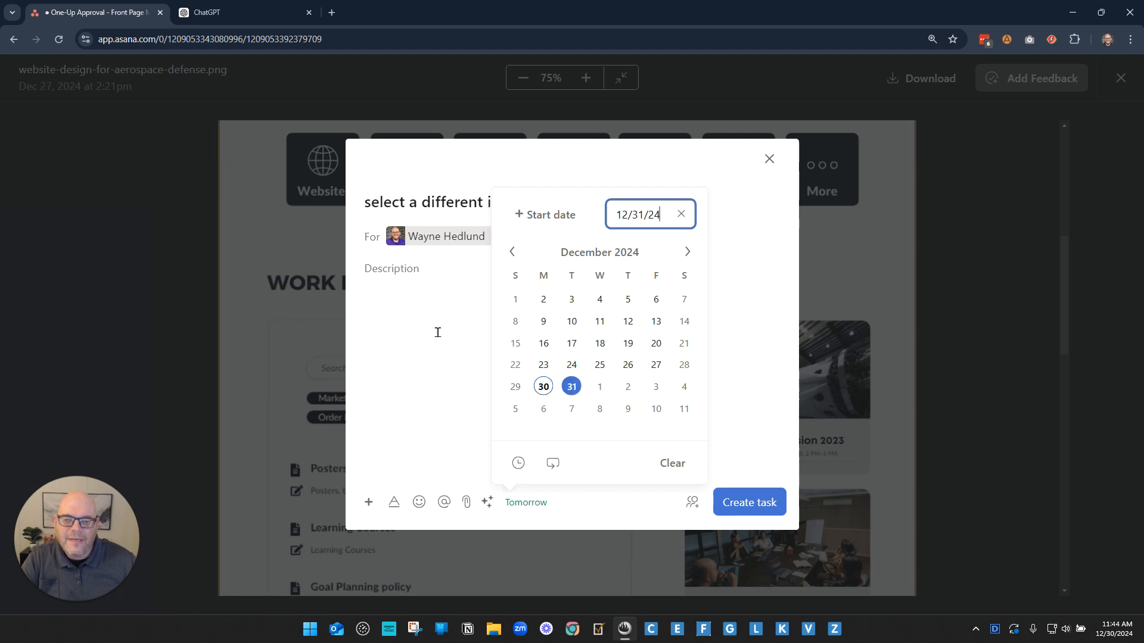
click(437, 333)
click(744, 503)
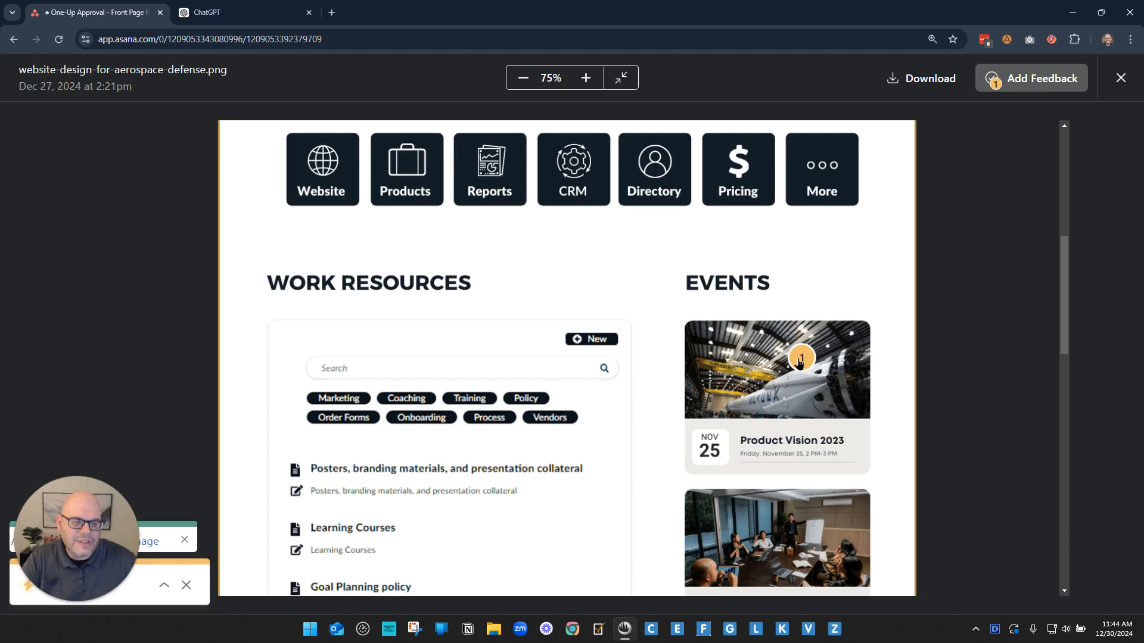
- Add a feedback task on the birthday card's photo asking to use a colleague's pic, due January 1, 2025, and close the mockup preview
scroll(802, 367, down, 10)
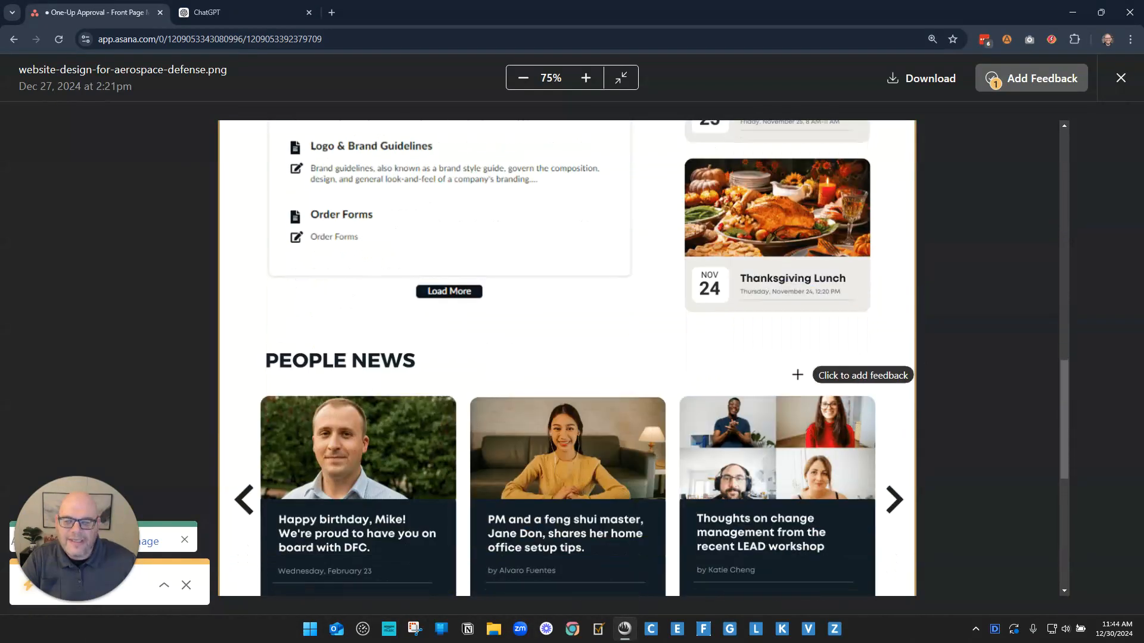
click(571, 346)
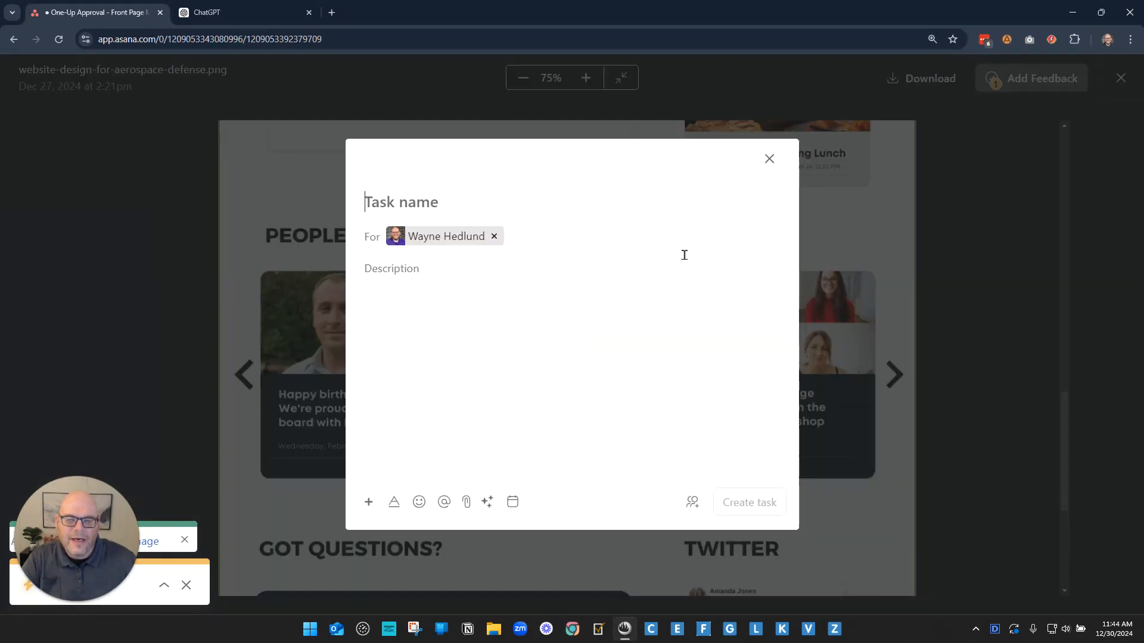
text(use Fr)
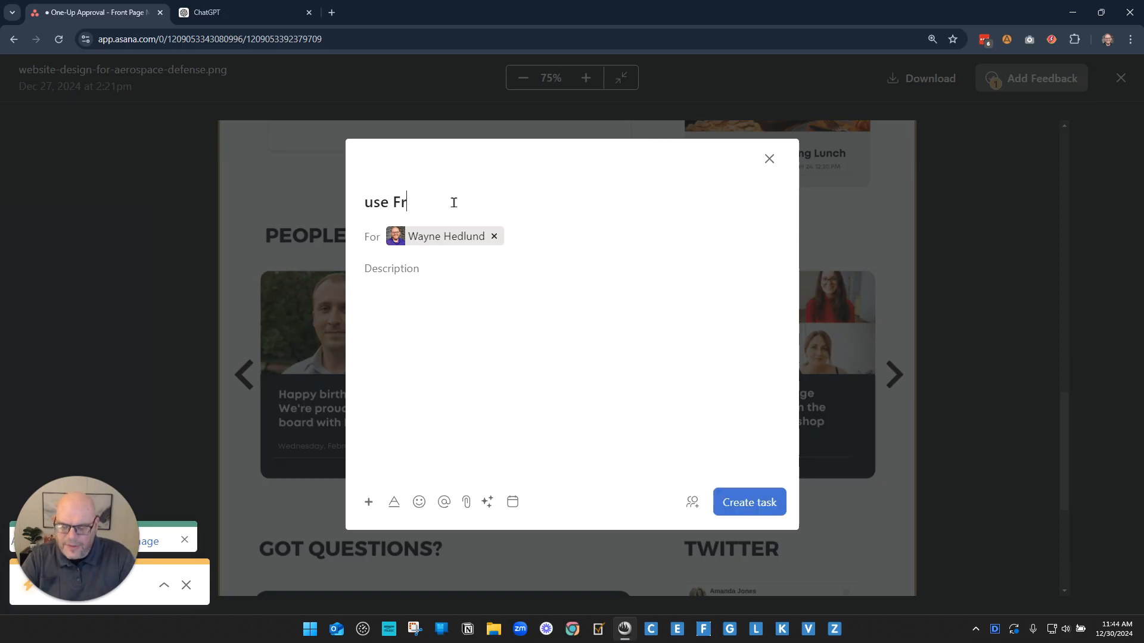
text(ed's pic here.)
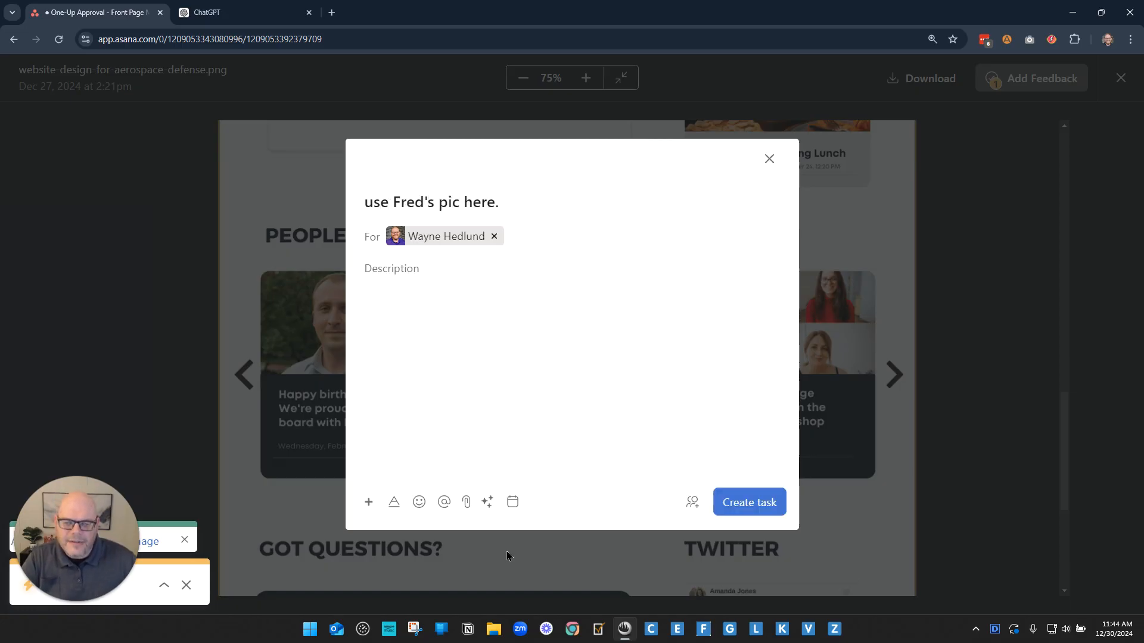
click(512, 501)
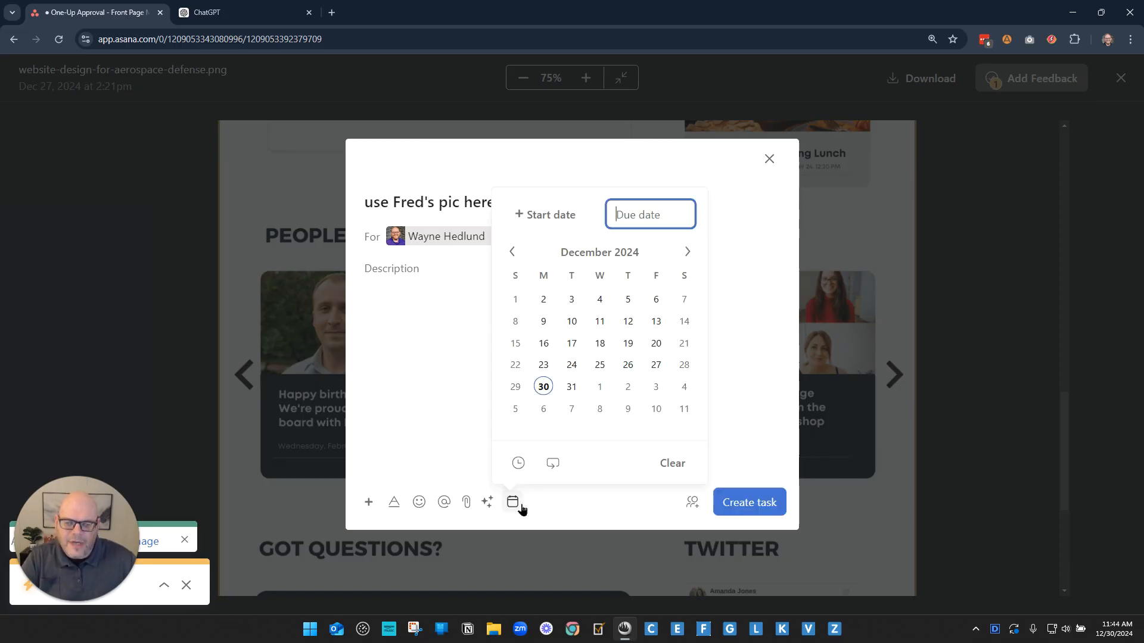
click(598, 388)
click(734, 474)
click(772, 502)
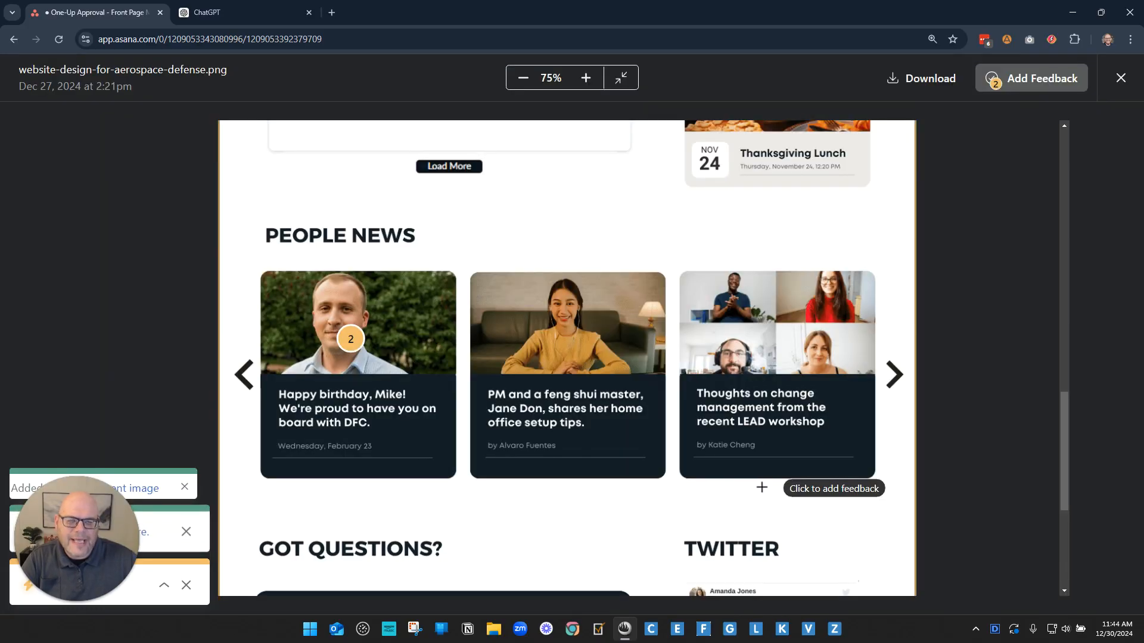
scroll(880, 472, up, 15)
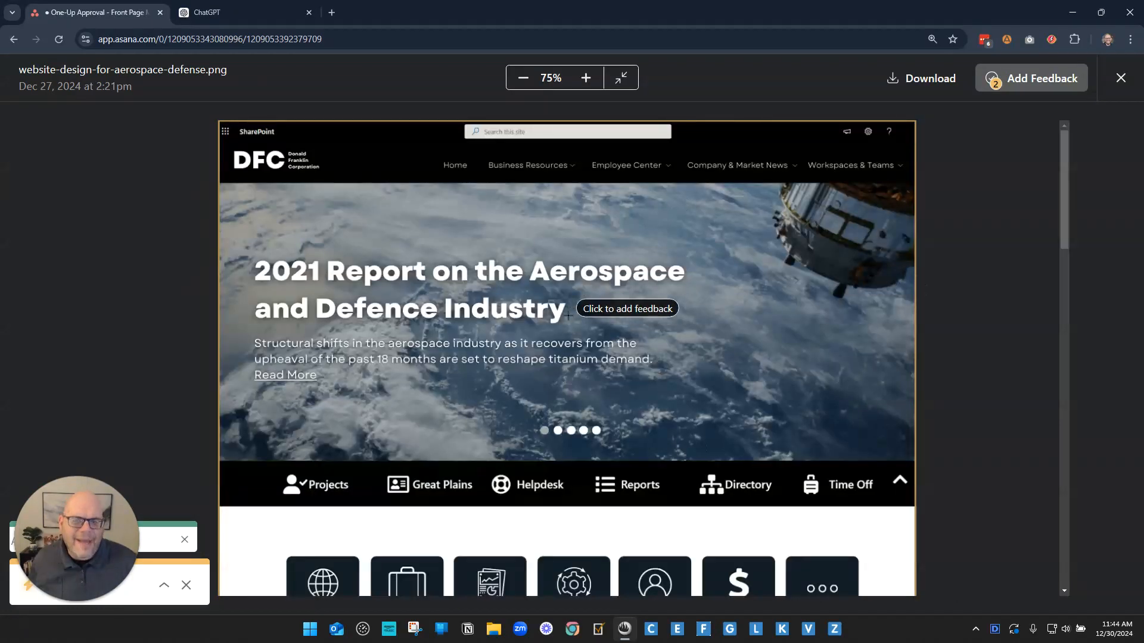
click(1120, 78)
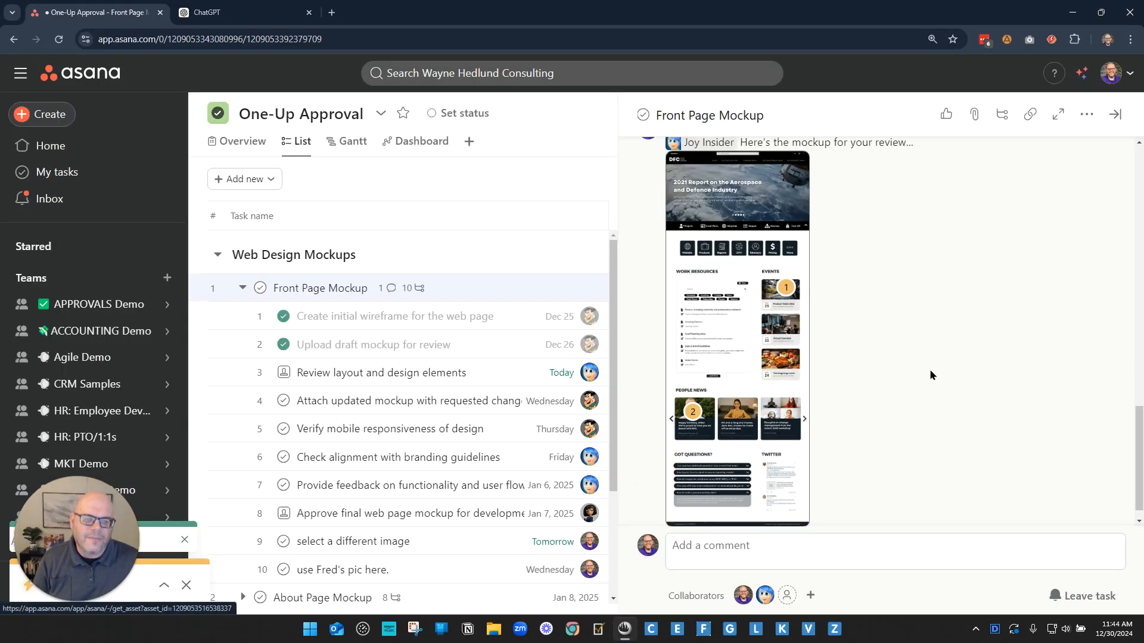
- Review the two numbered feedback subtasks in Front Page Mockup's subtask list and their matching markers on the mockup image
scroll(956, 388, up, 6)
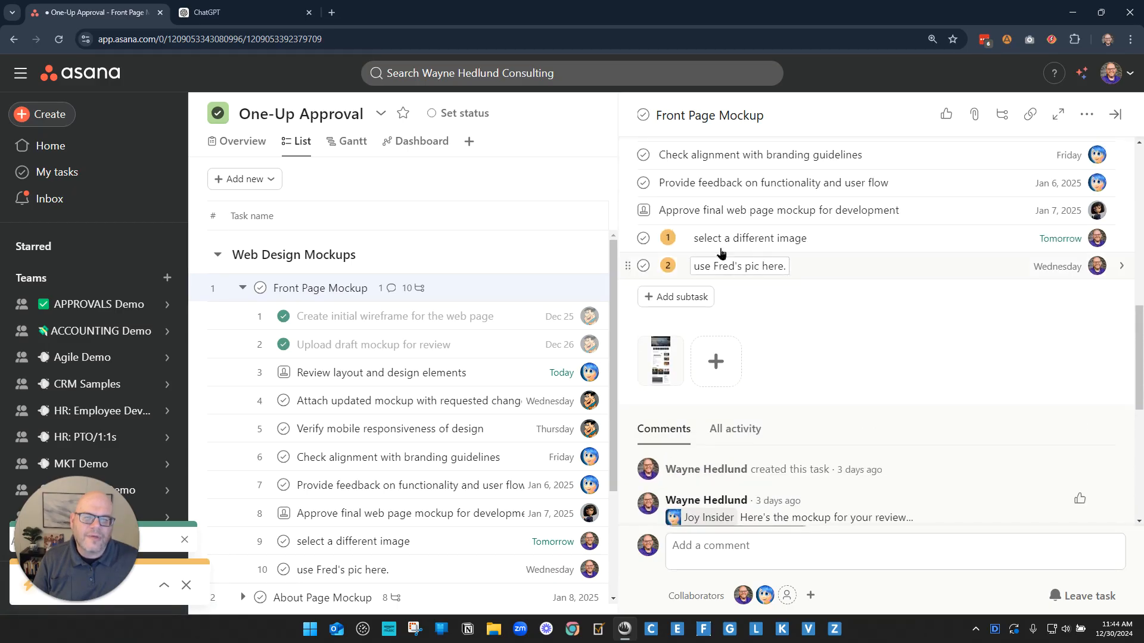
click(739, 266)
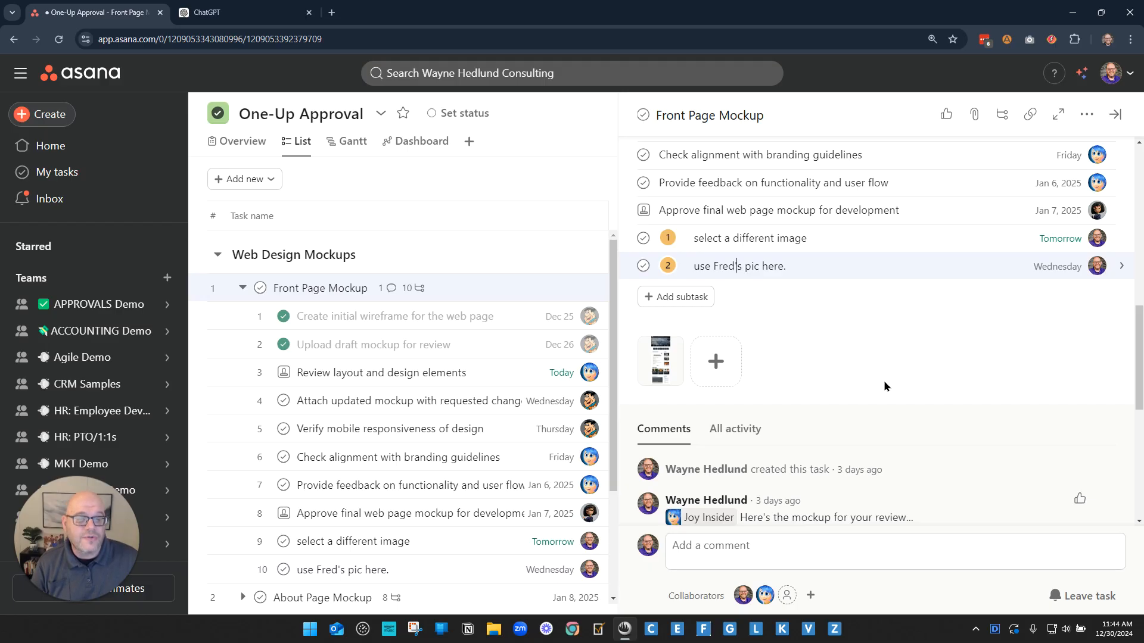
scroll(804, 373, up, 1)
scroll(804, 373, up, 3)
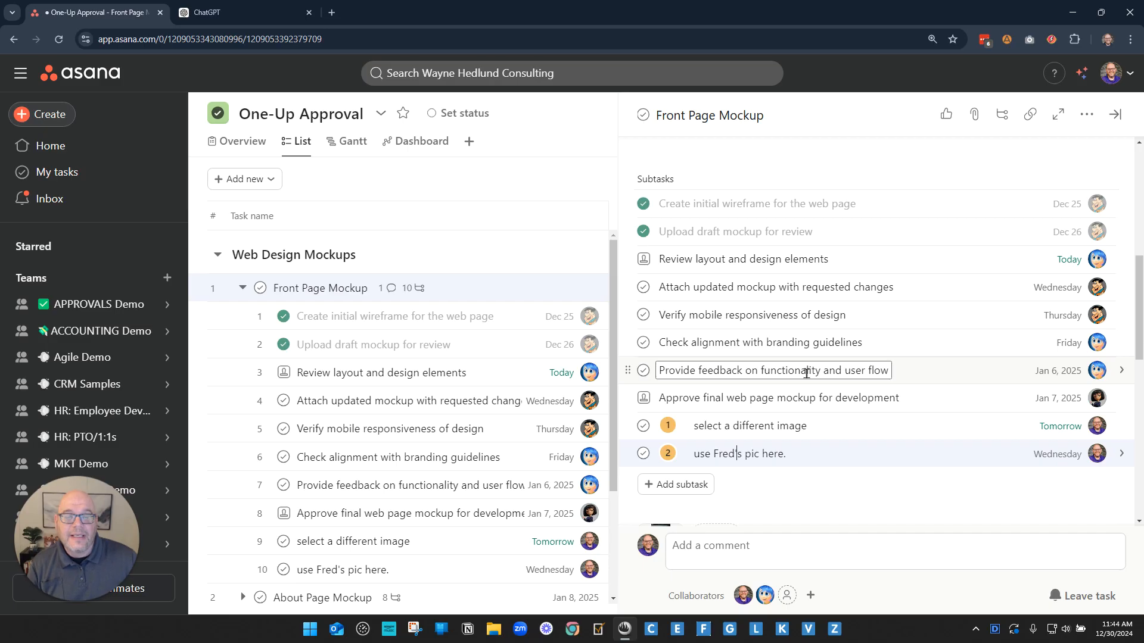
scroll(807, 381, down, 10)
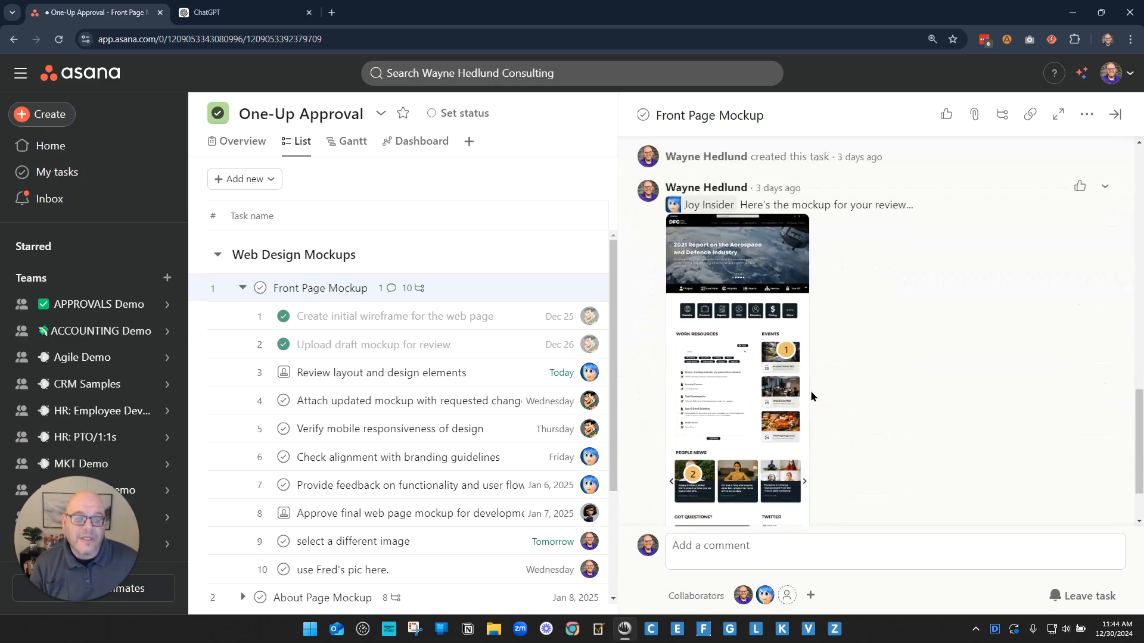
scroll(884, 395, up, 7)
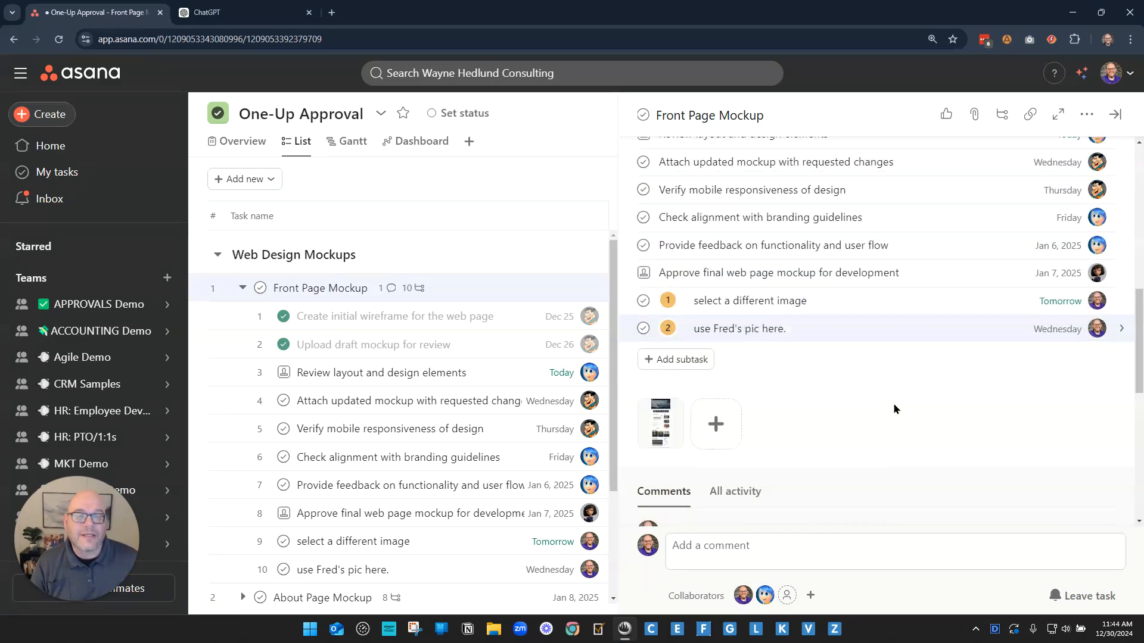
scroll(892, 403, up, 1)
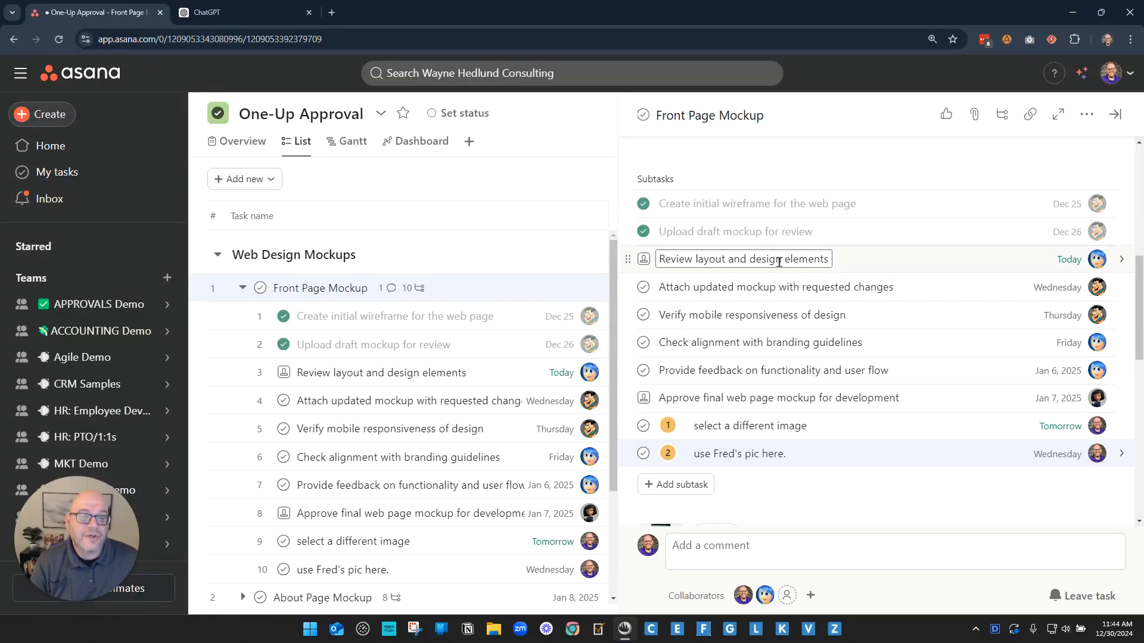
- Highlight the title of the Review layout and design elements subtask and set that approval to Approved
drag(677, 259, 798, 259)
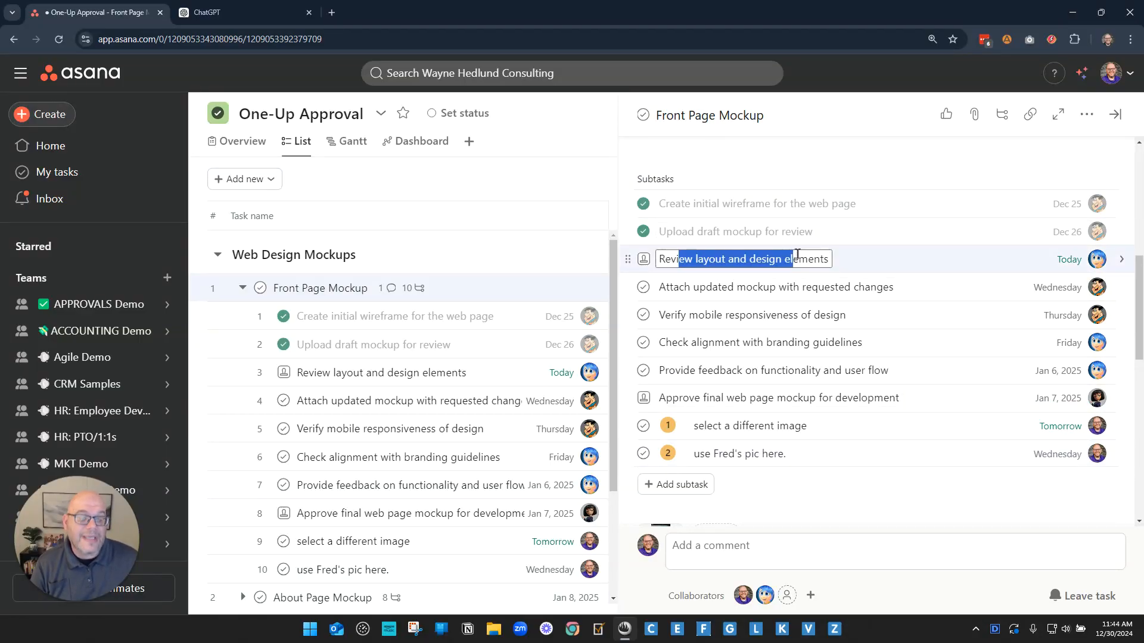
click(801, 260)
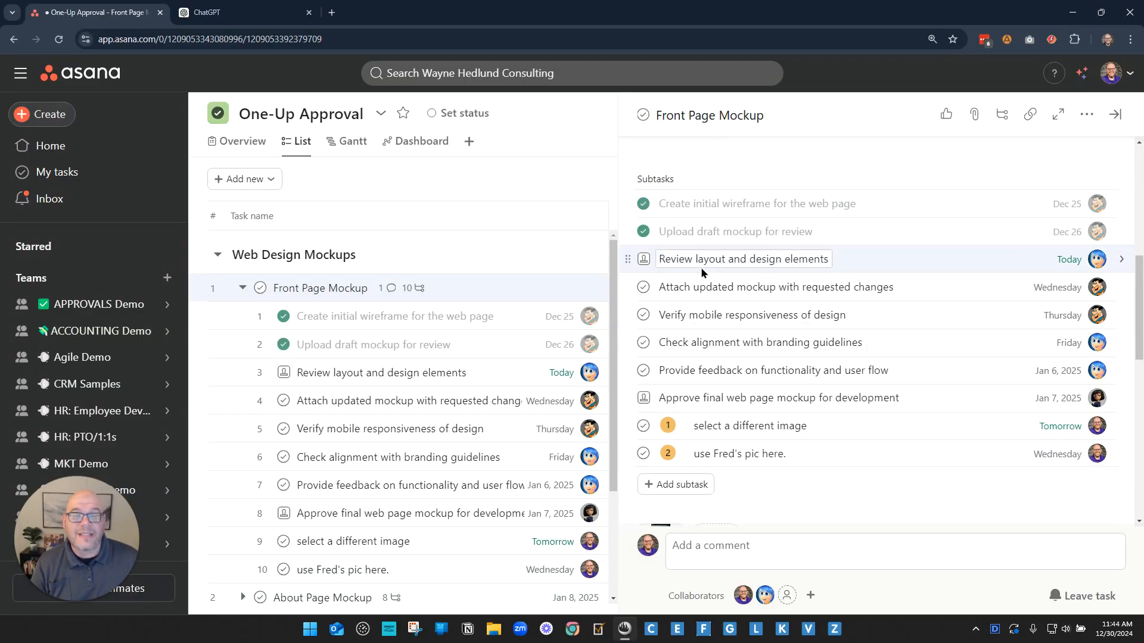
click(641, 260)
click(703, 313)
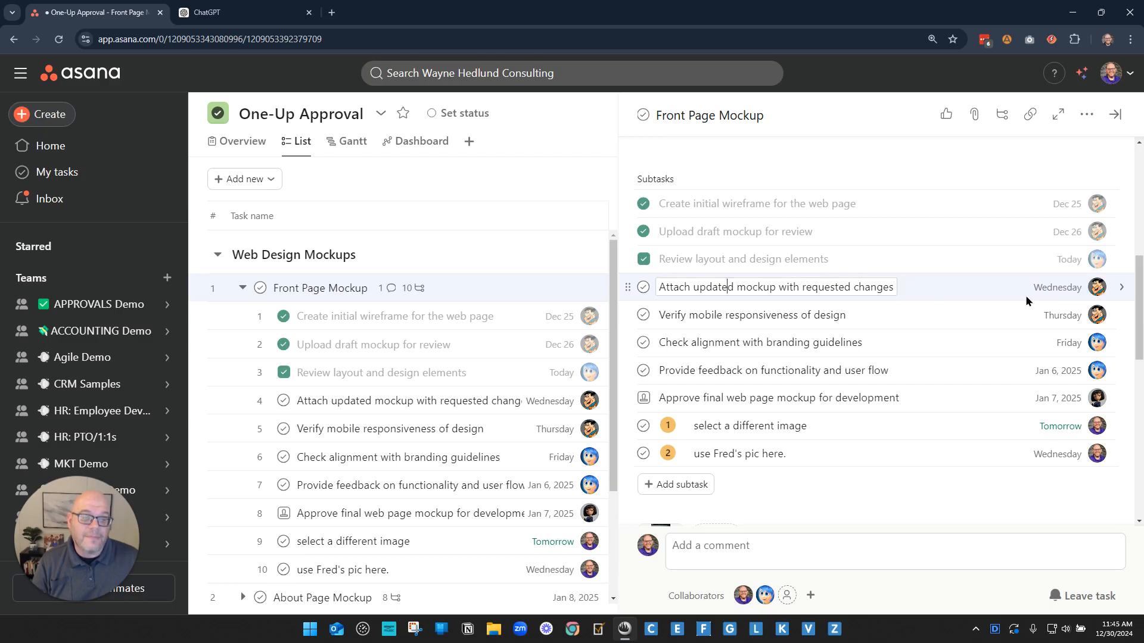
- Mark the four regular subtasks from Attach updated mockup through Provide feedback on functionality, plus both numbered feedback subtasks, as complete
click(643, 287)
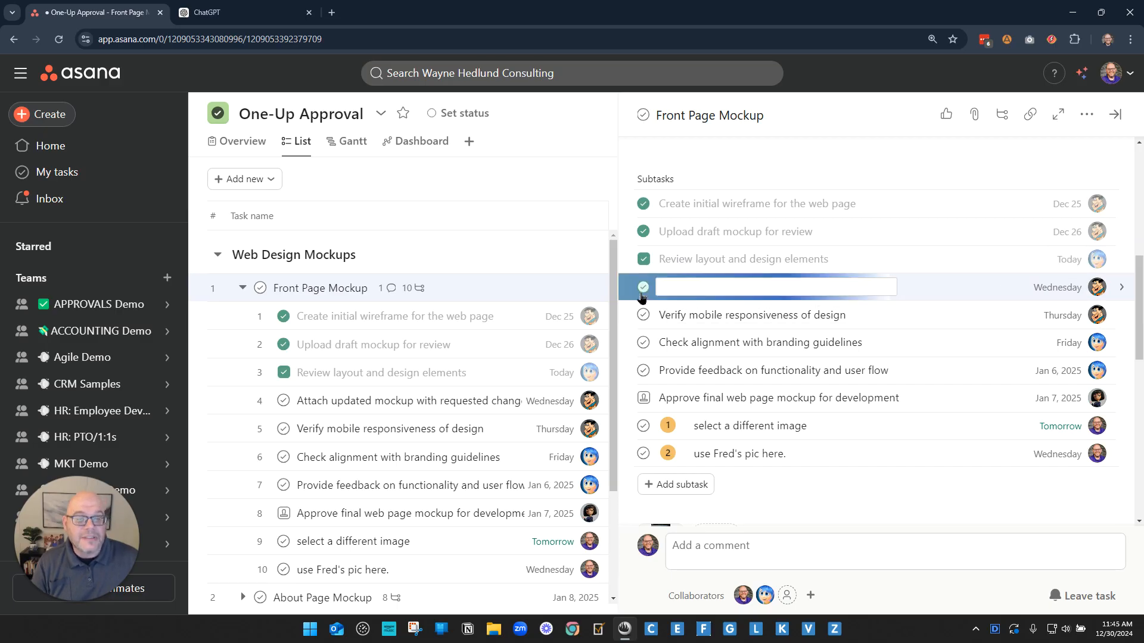
click(643, 315)
click(643, 342)
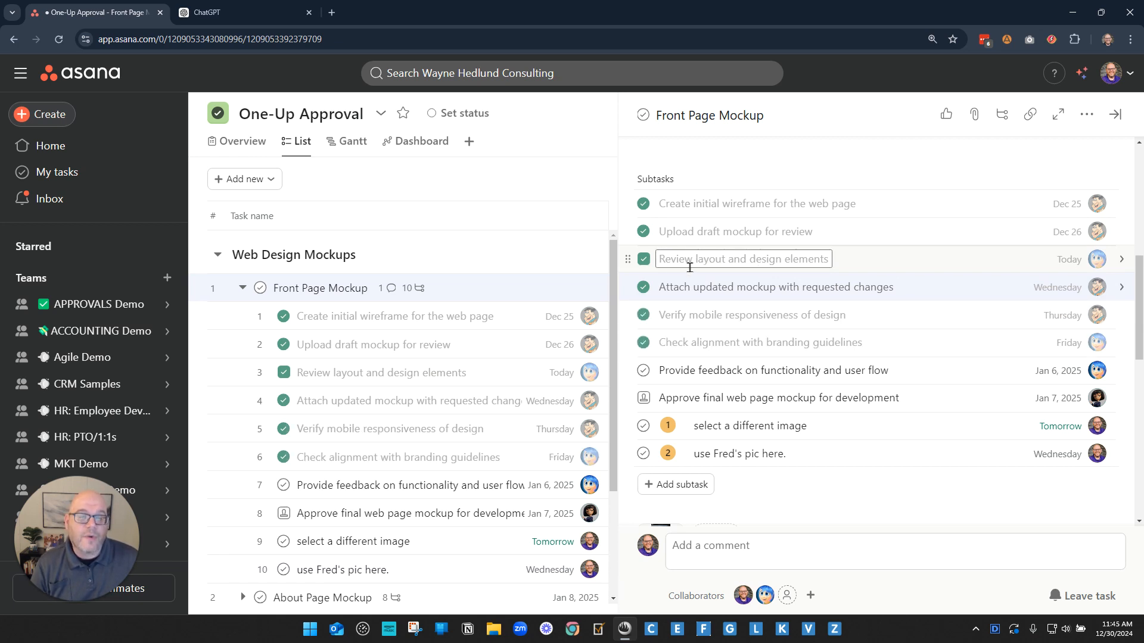
click(644, 370)
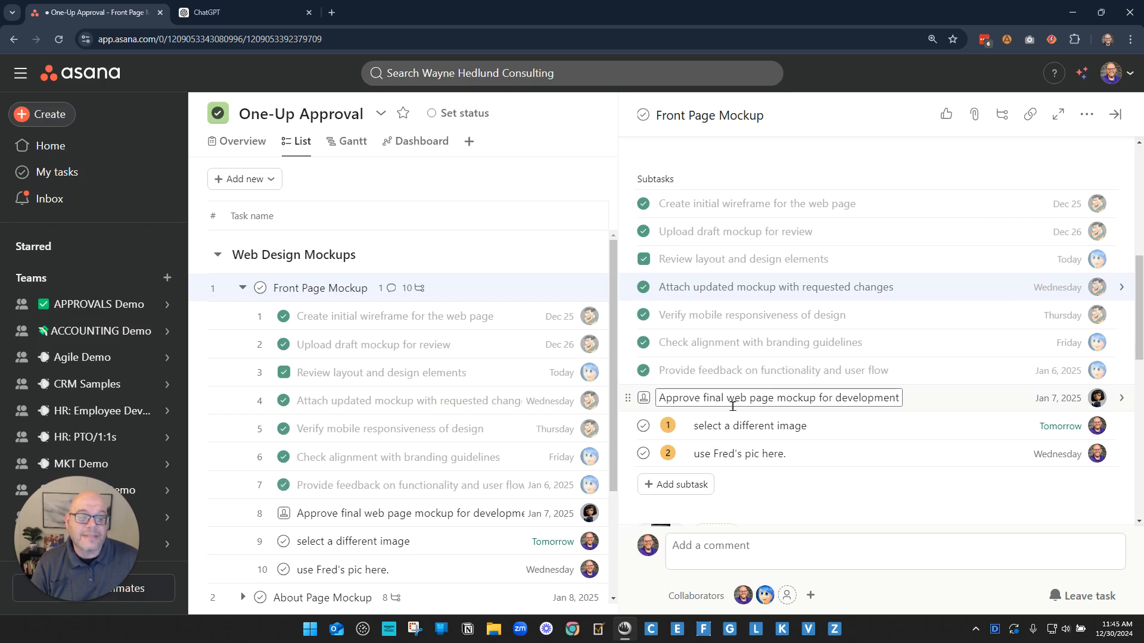
click(643, 426)
click(643, 454)
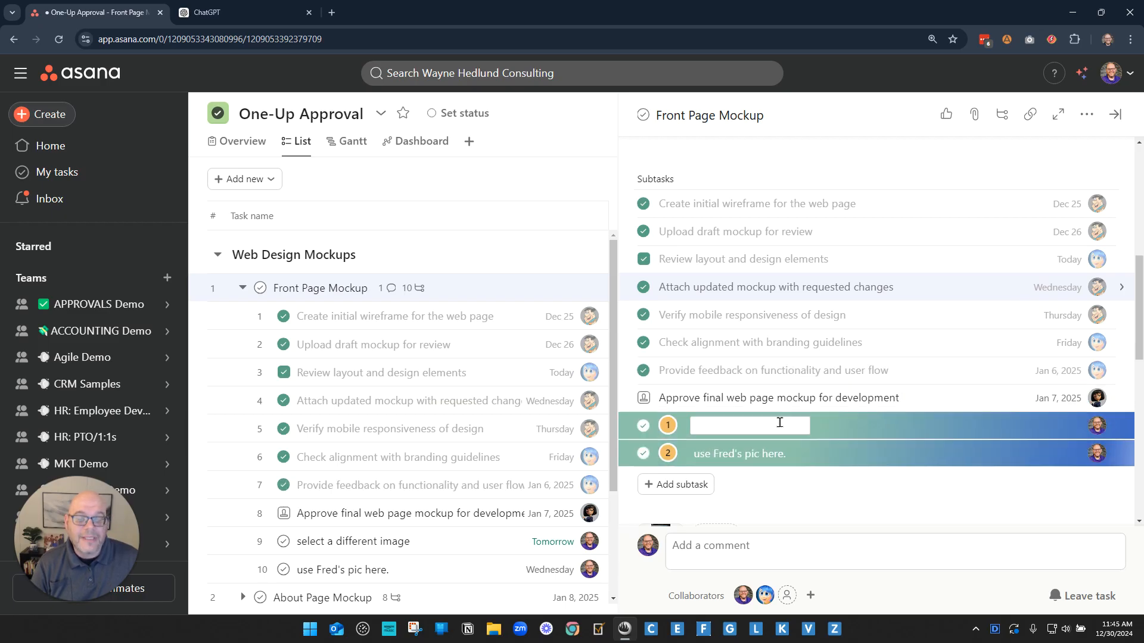
- Set the Approve final web page mockup for development subtask to Approved and return to the parent task's title
click(643, 400)
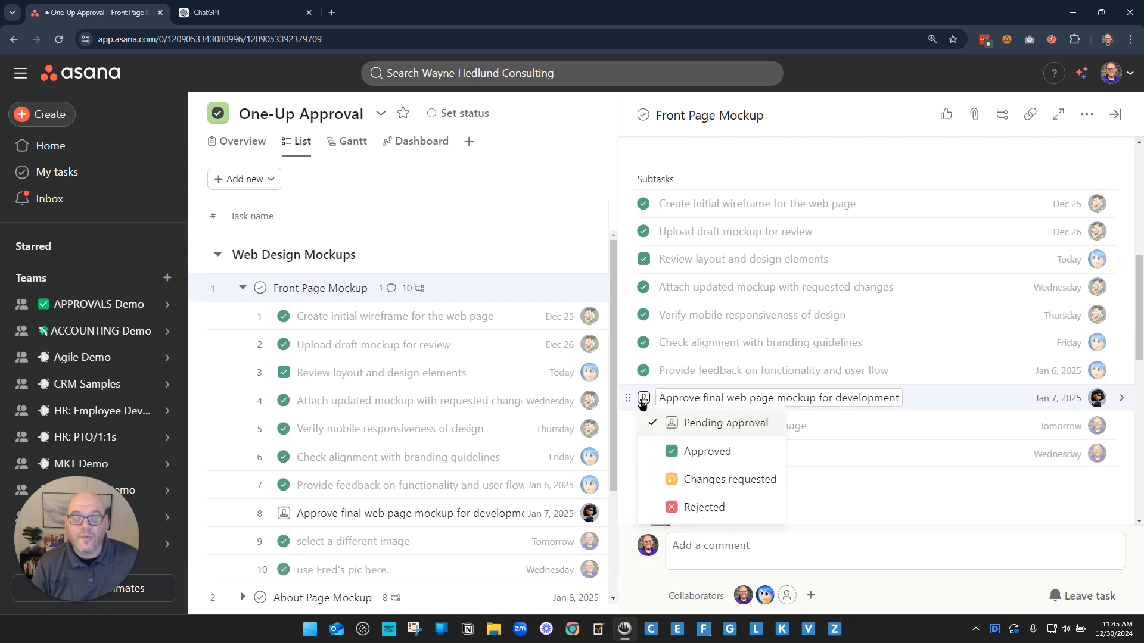
click(679, 449)
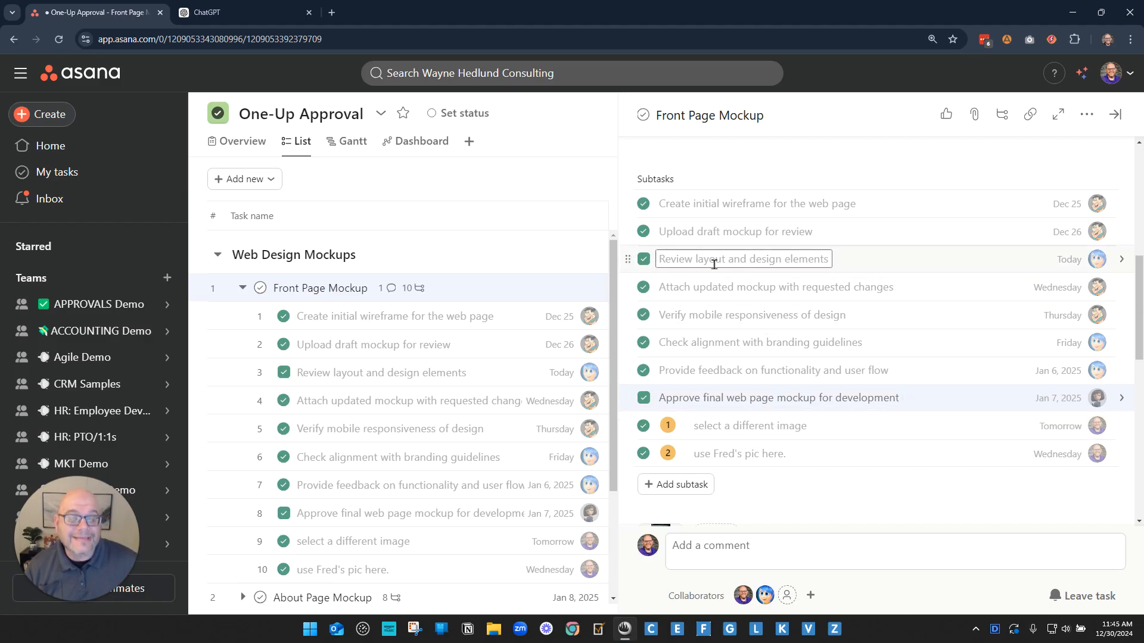
scroll(773, 356, up, 7)
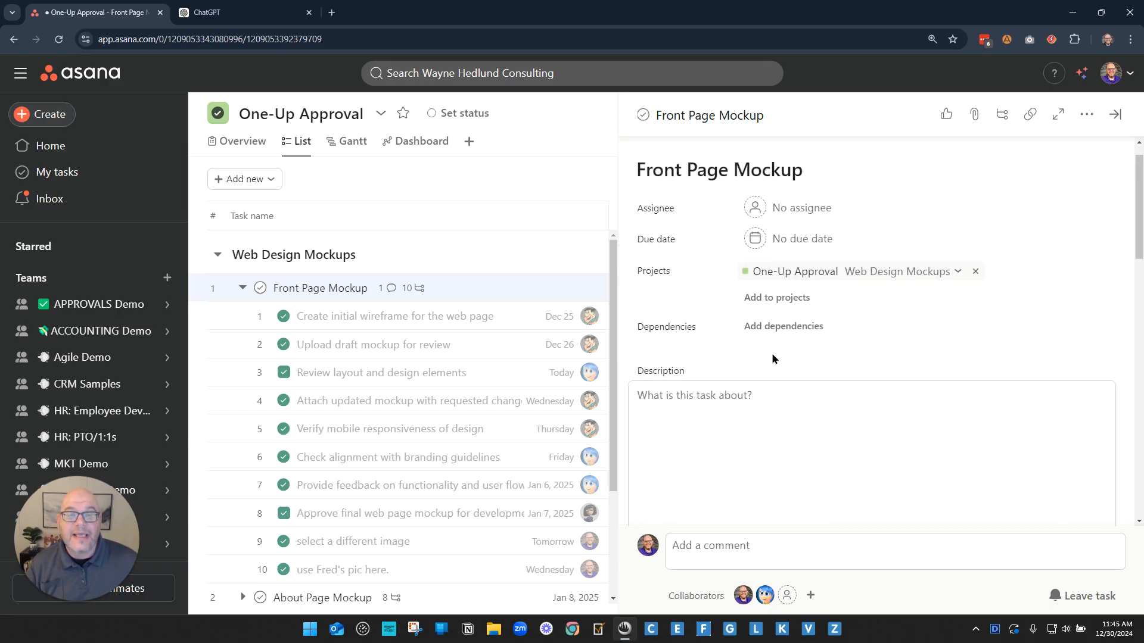
drag(645, 200, 947, 203)
- Go to the APPROVALS Demo team overview and open the One-Down Approval project from its curated work
click(67, 305)
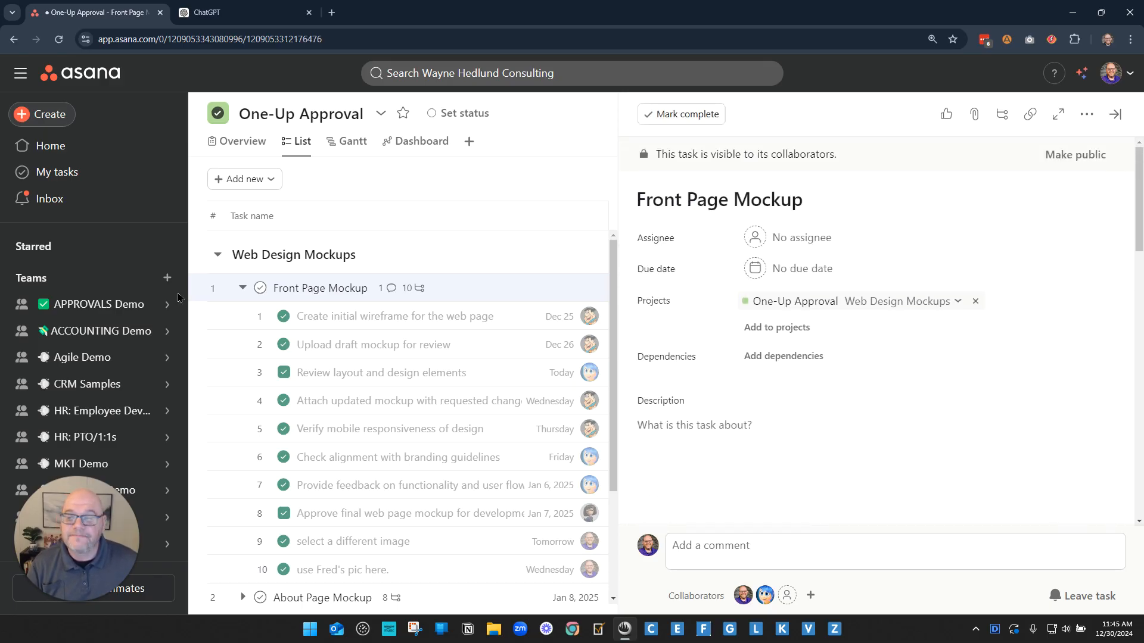
scroll(511, 377, down, 5)
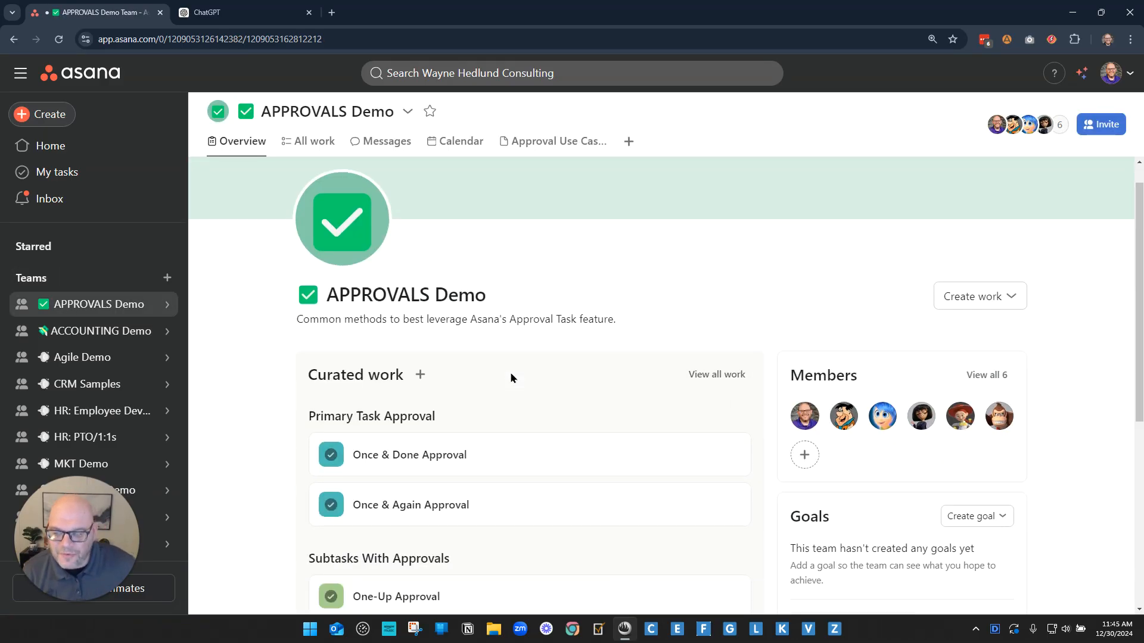
click(386, 368)
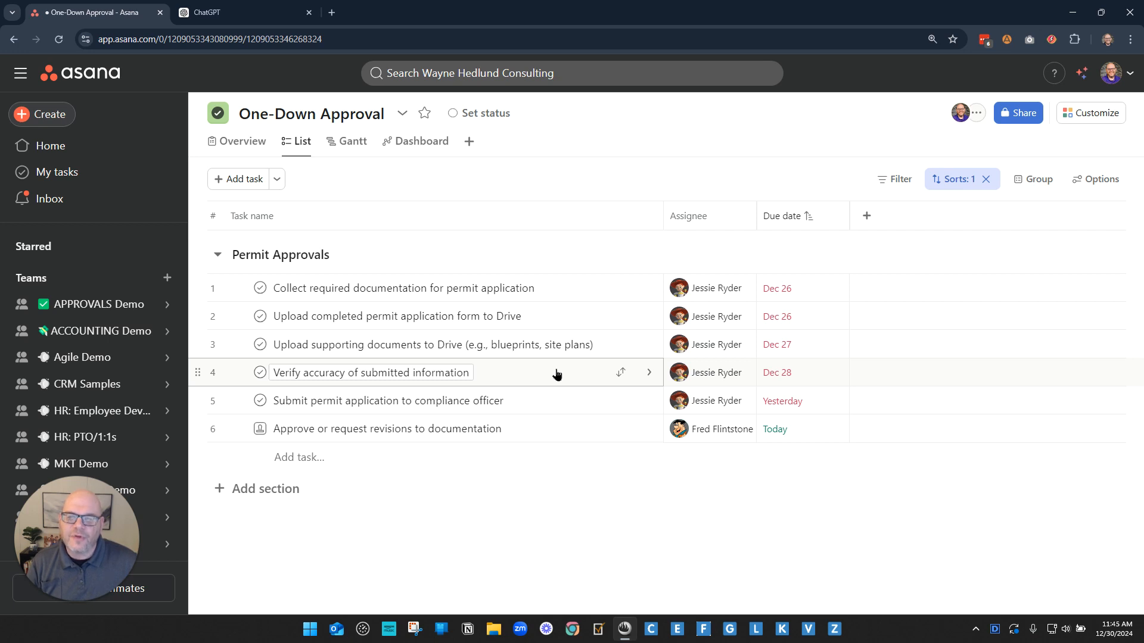
- Mark the five permit tasks from Collect required documentation through Submit permit application as complete in bulk, and clear the selection
click(296, 290)
shift+click(347, 401)
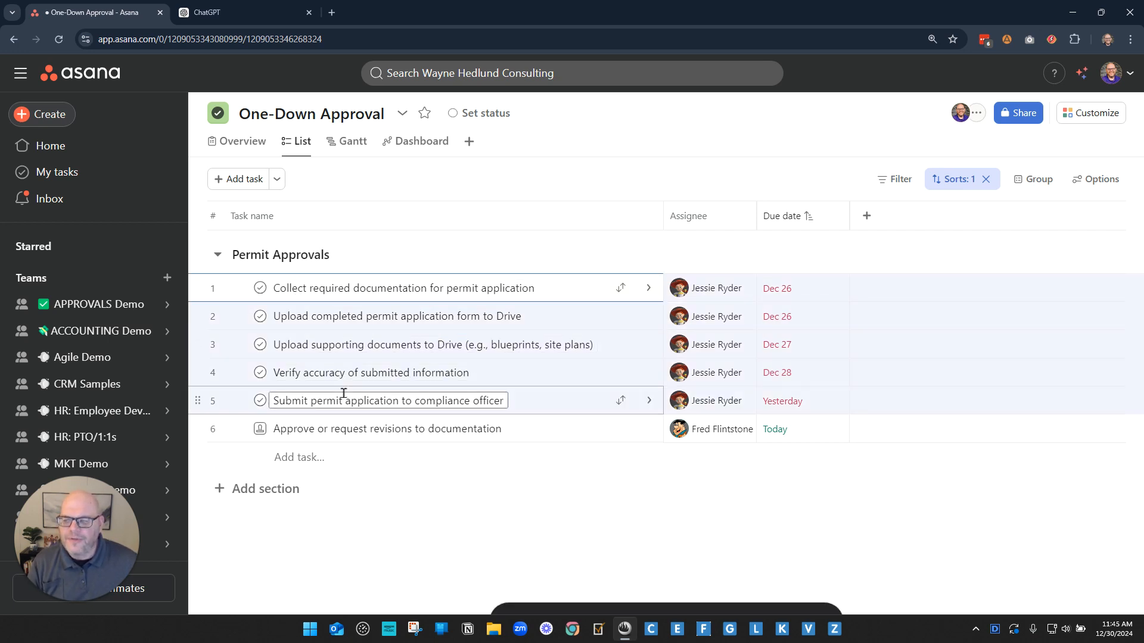
click(260, 316)
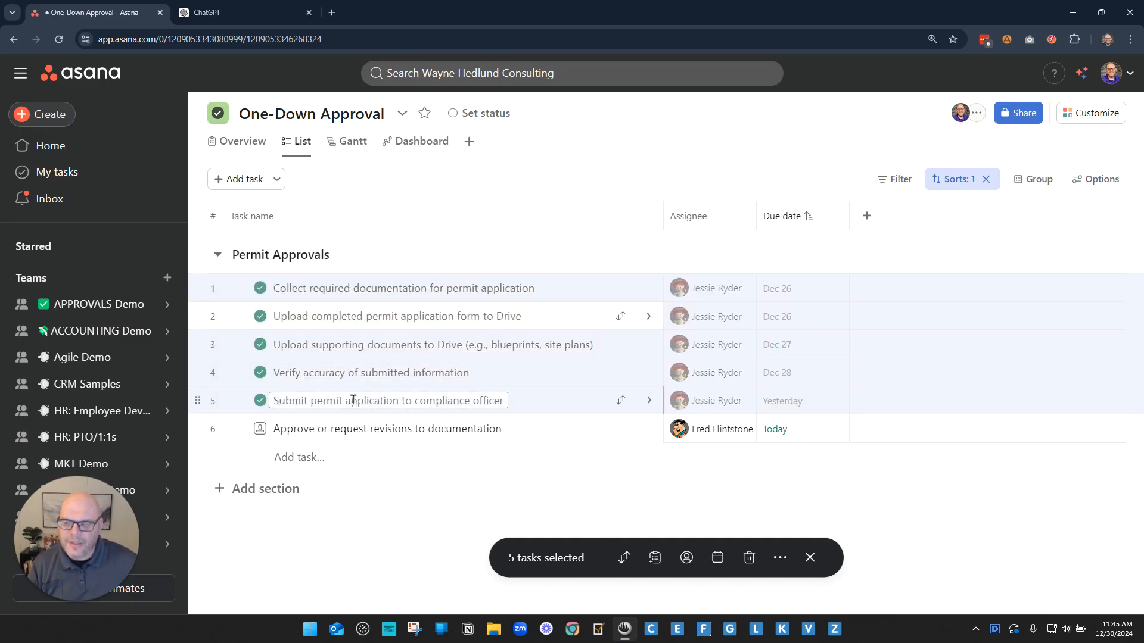
click(442, 480)
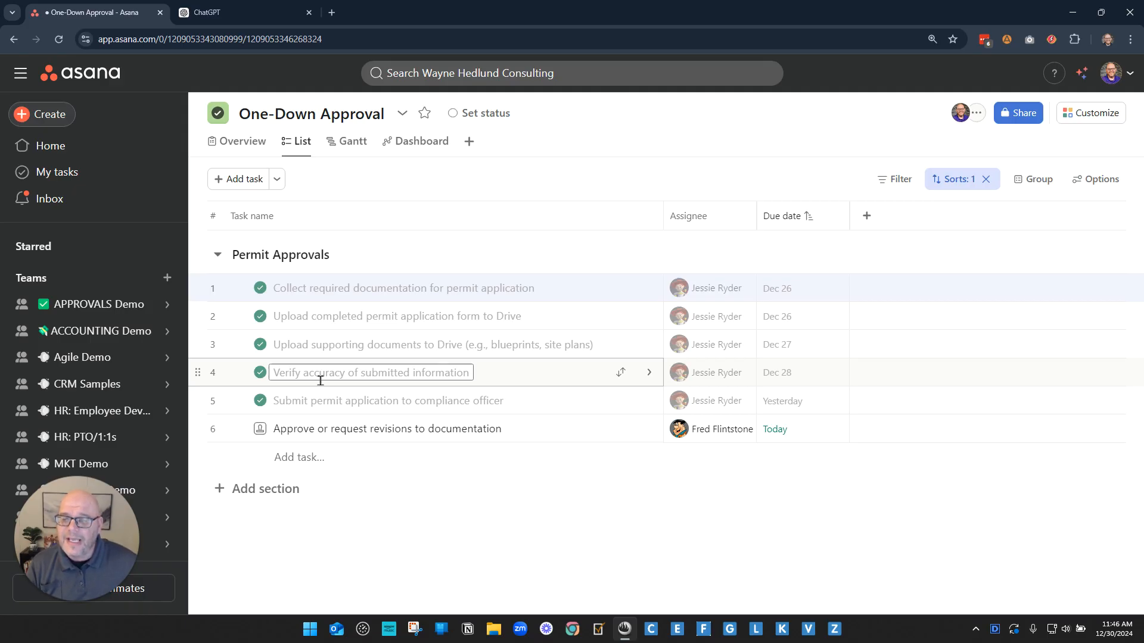
- Show the status options of the Approve or request revisions to documentation approval and close them without choosing one
click(260, 430)
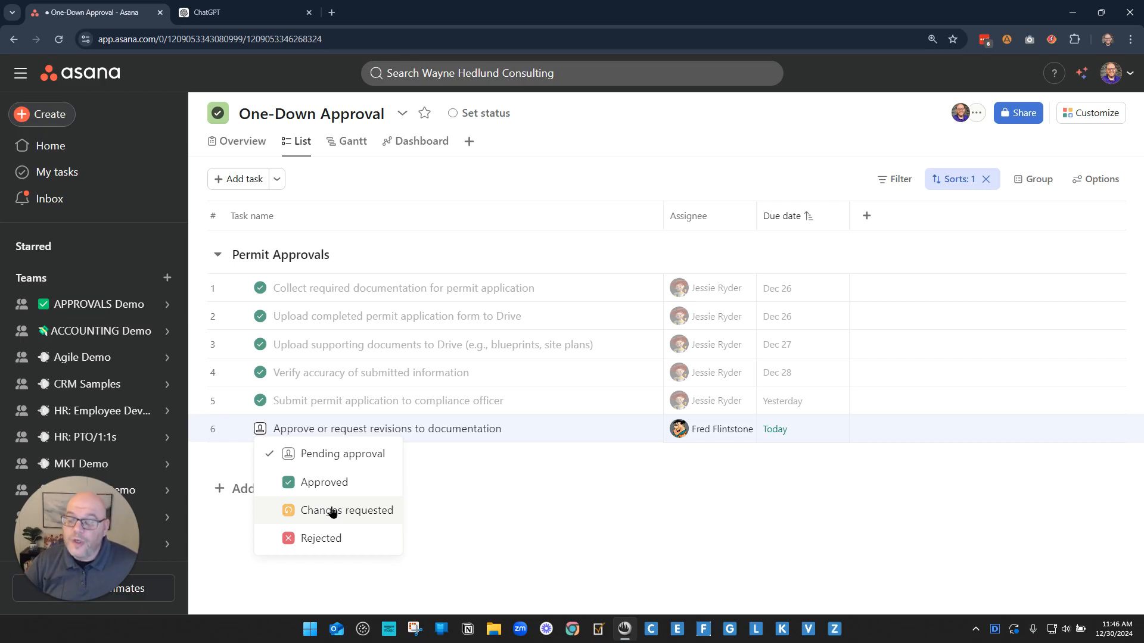
click(316, 397)
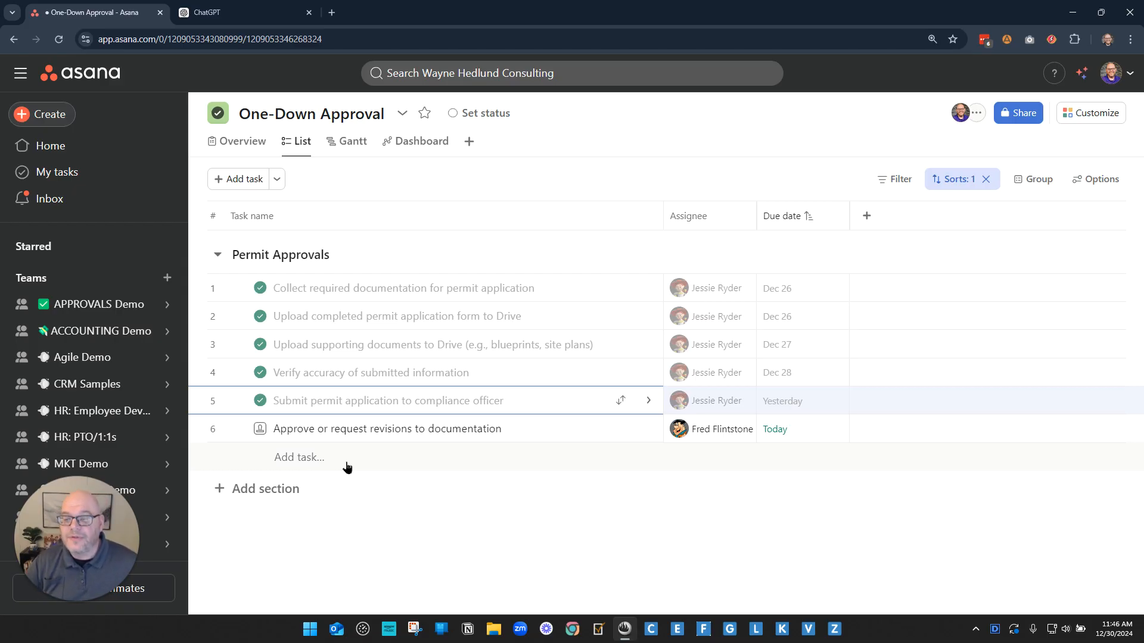
- Post a comment on the Approve or request revisions to documentation approval that mentions a colleague and lists "Question 1", "2" and "3"
click(531, 426)
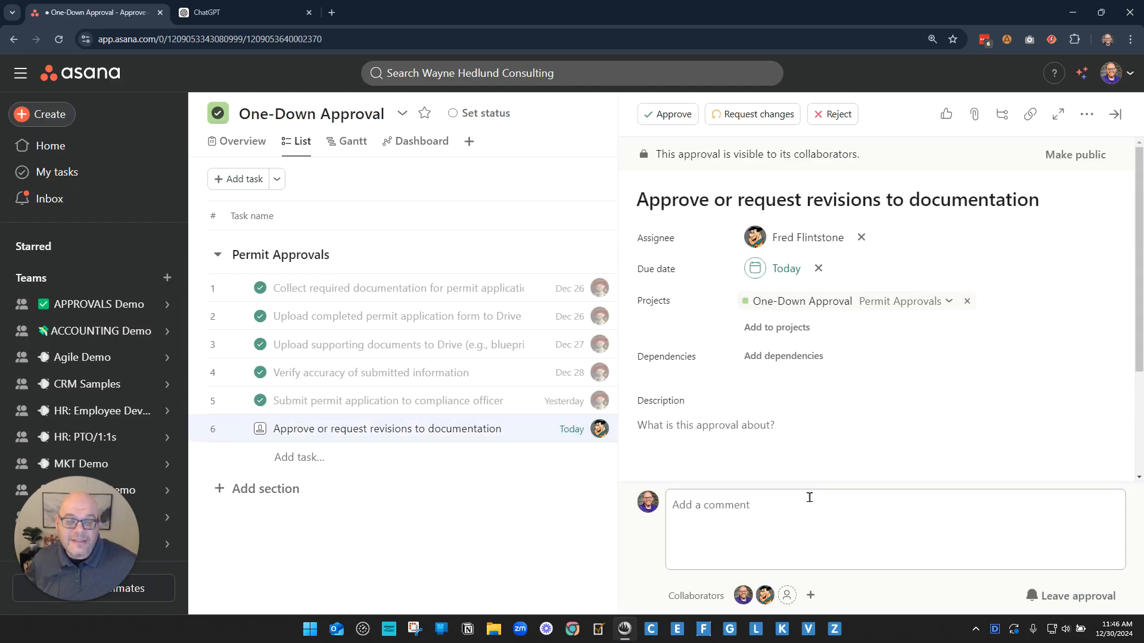
click(778, 511)
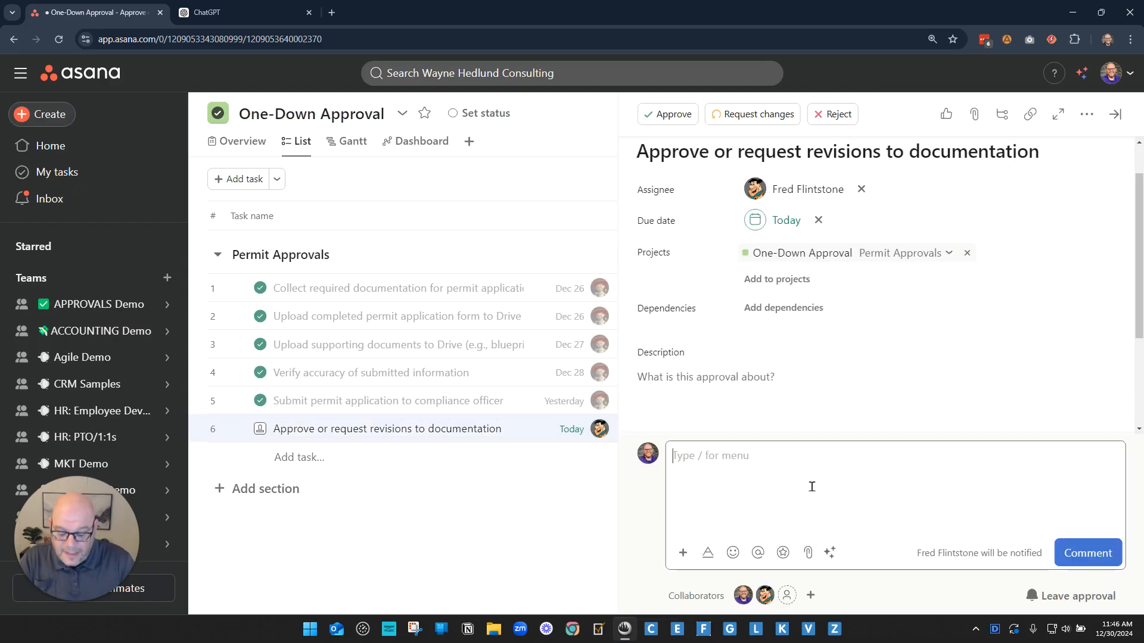
text(@joy)
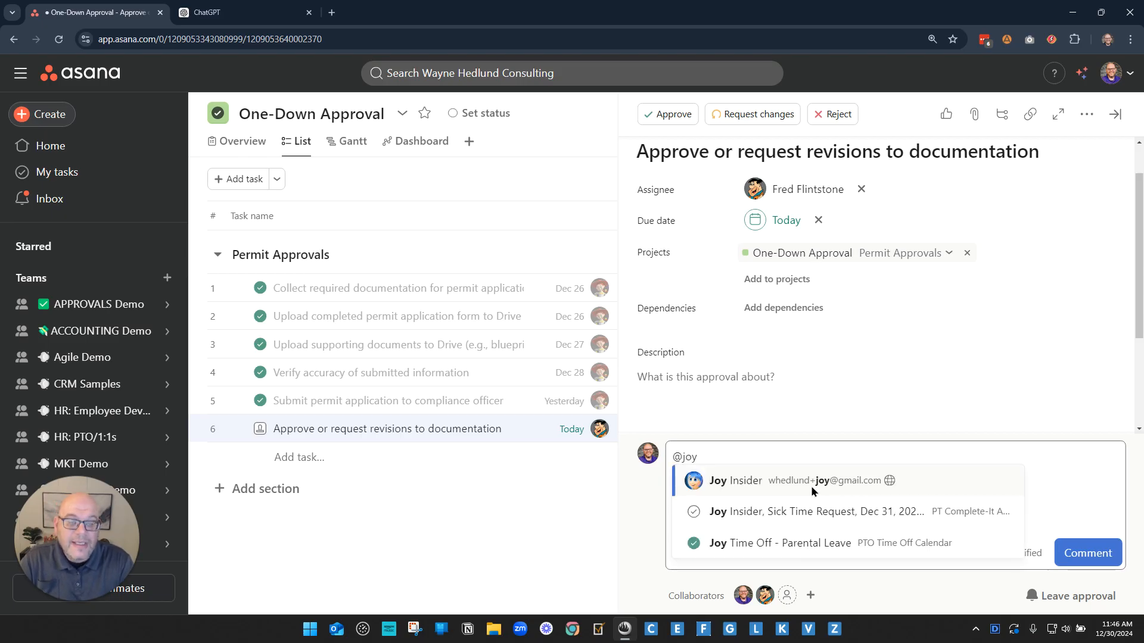
click(811, 487)
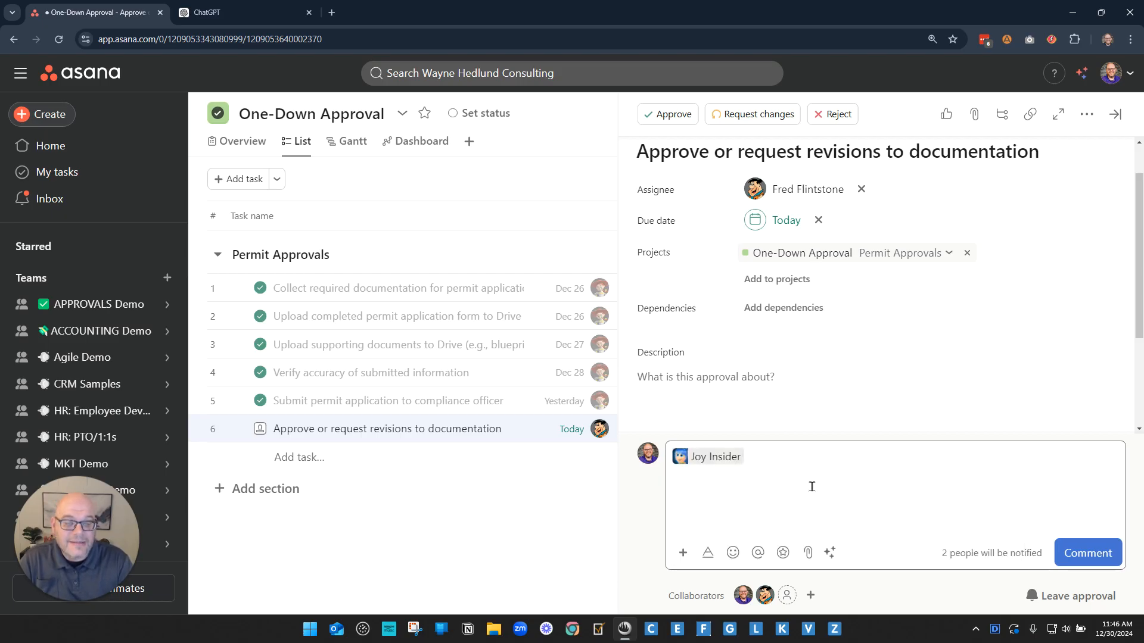
key(Return)
text(Qu)
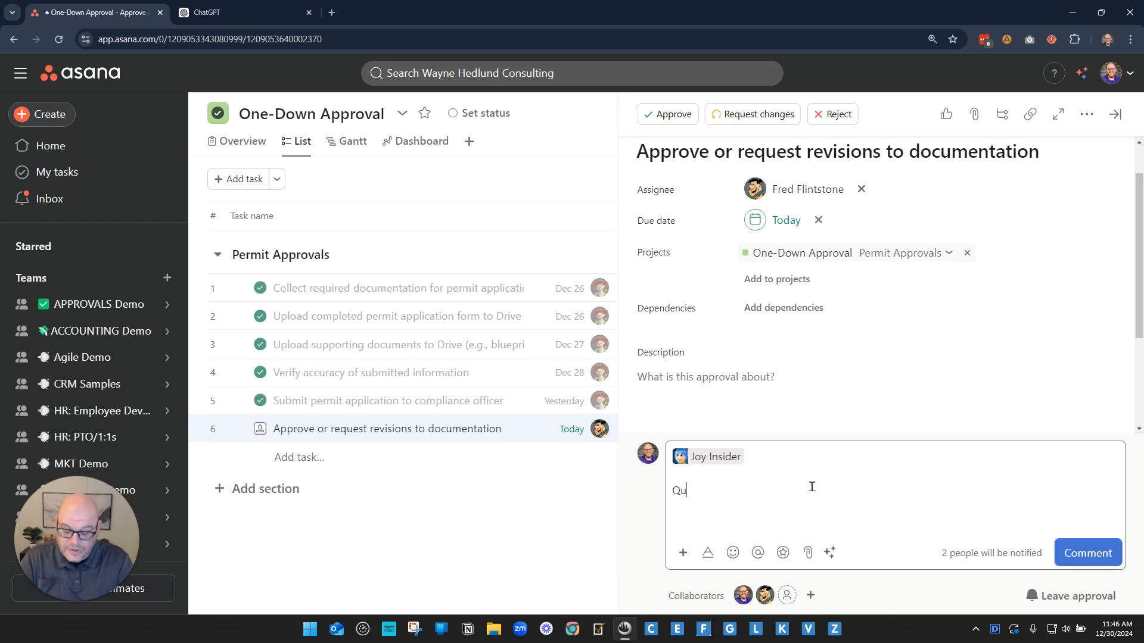
text(estion 1)
key(Return)
text(2)
key(Return)
text(3)
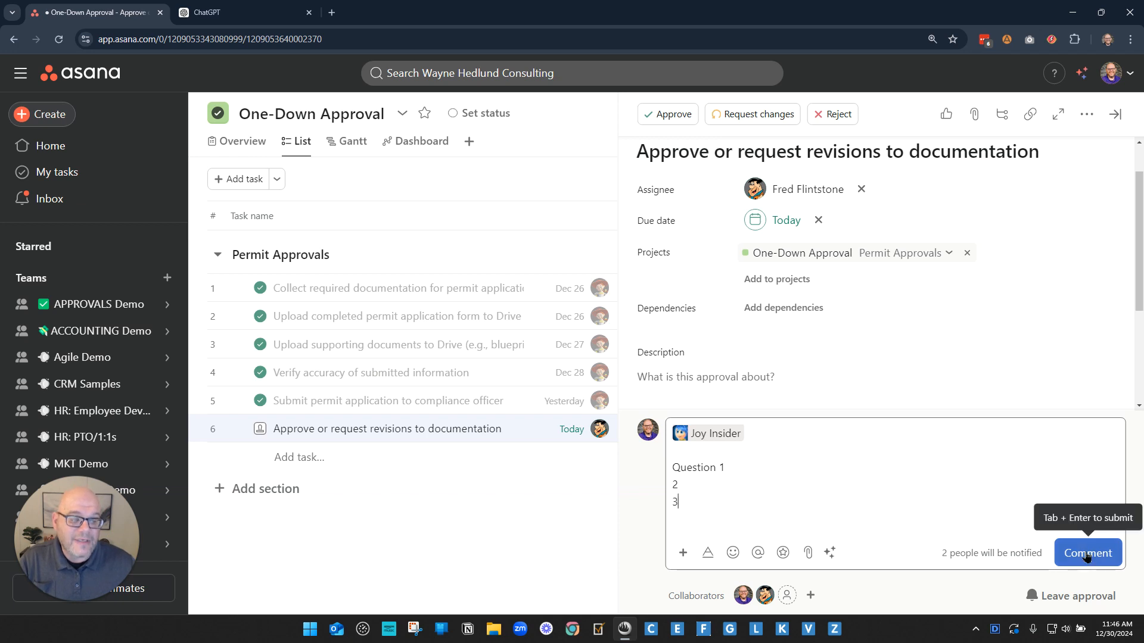
click(1065, 548)
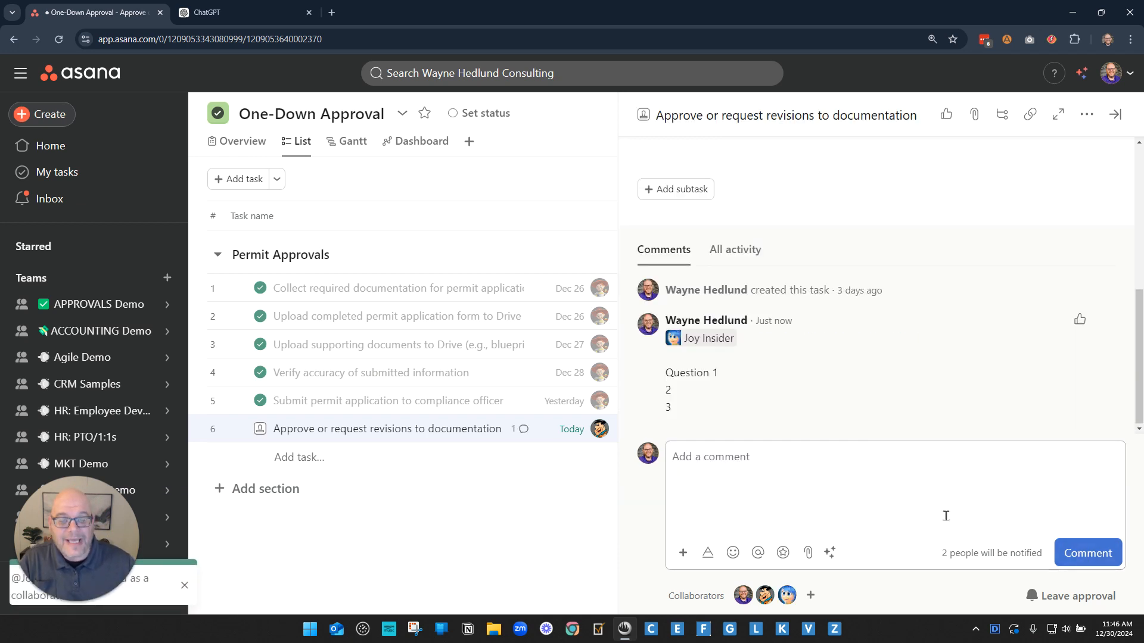
- Highlight the title of the Approve or request revisions to documentation approval in the task list, and close its details
click(287, 429)
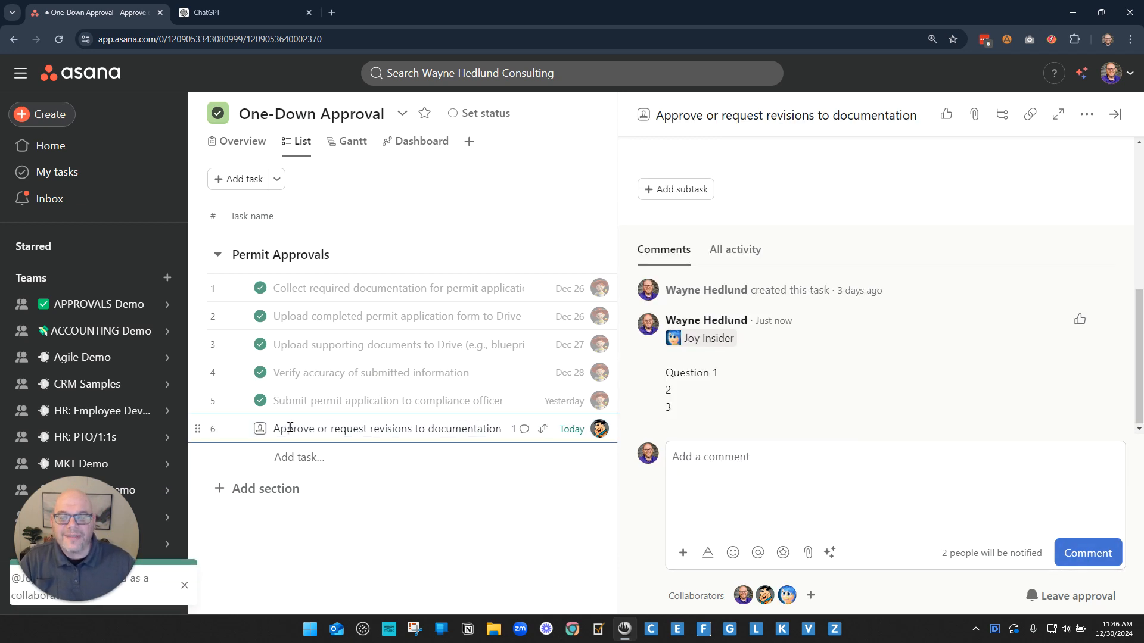
drag(287, 428, 470, 429)
click(470, 429)
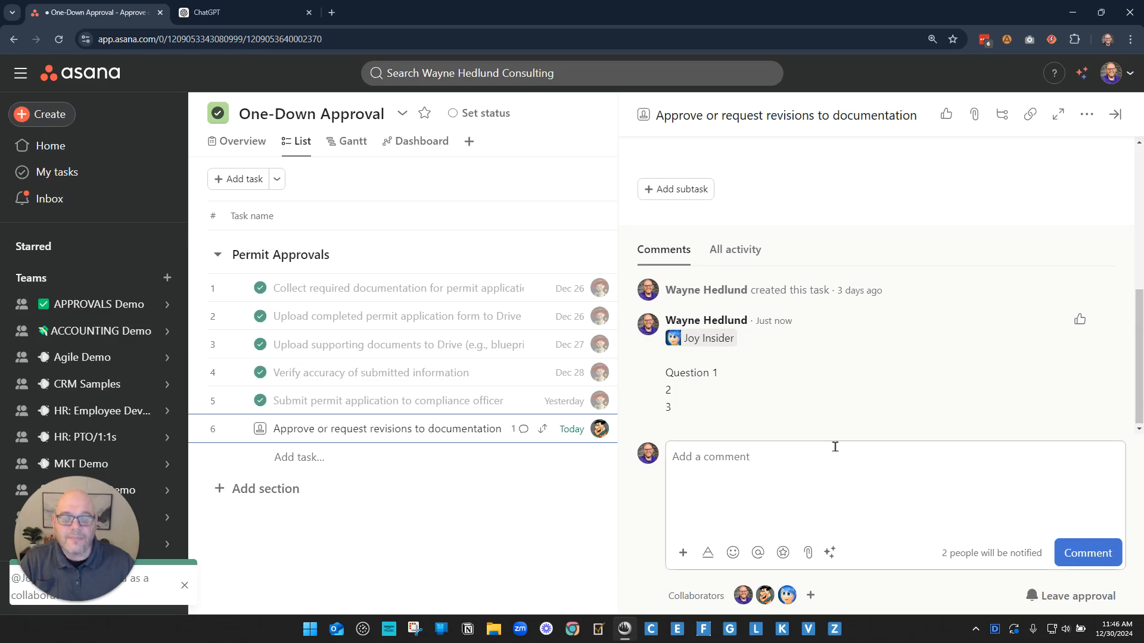
click(551, 184)
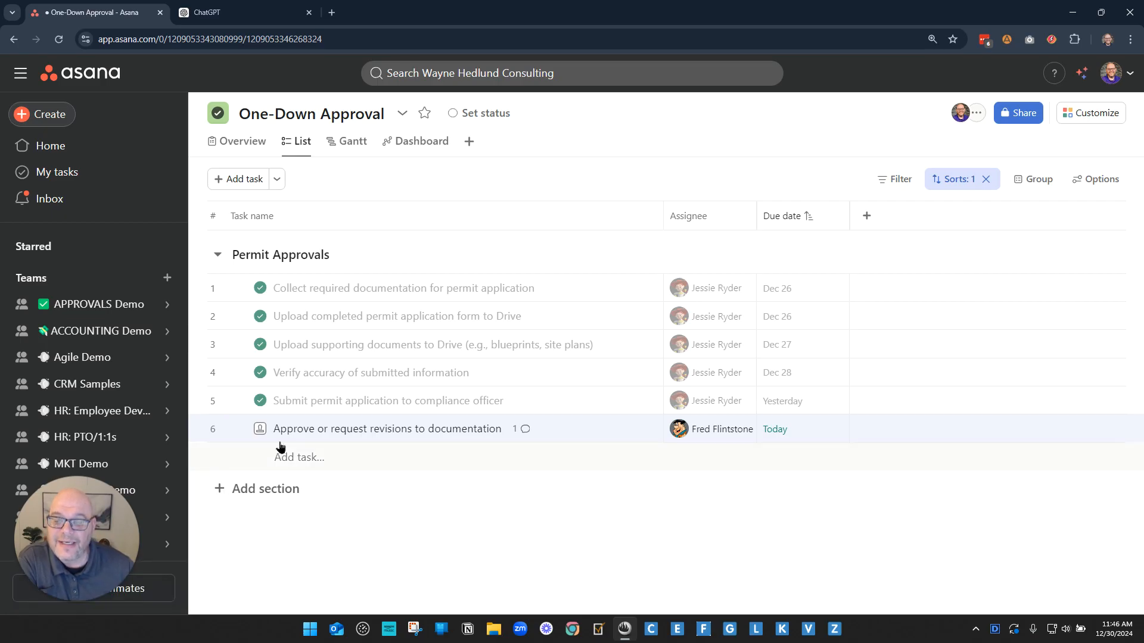
- Set the status of the Approve or request revisions to documentation approval to Changes requested
click(259, 429)
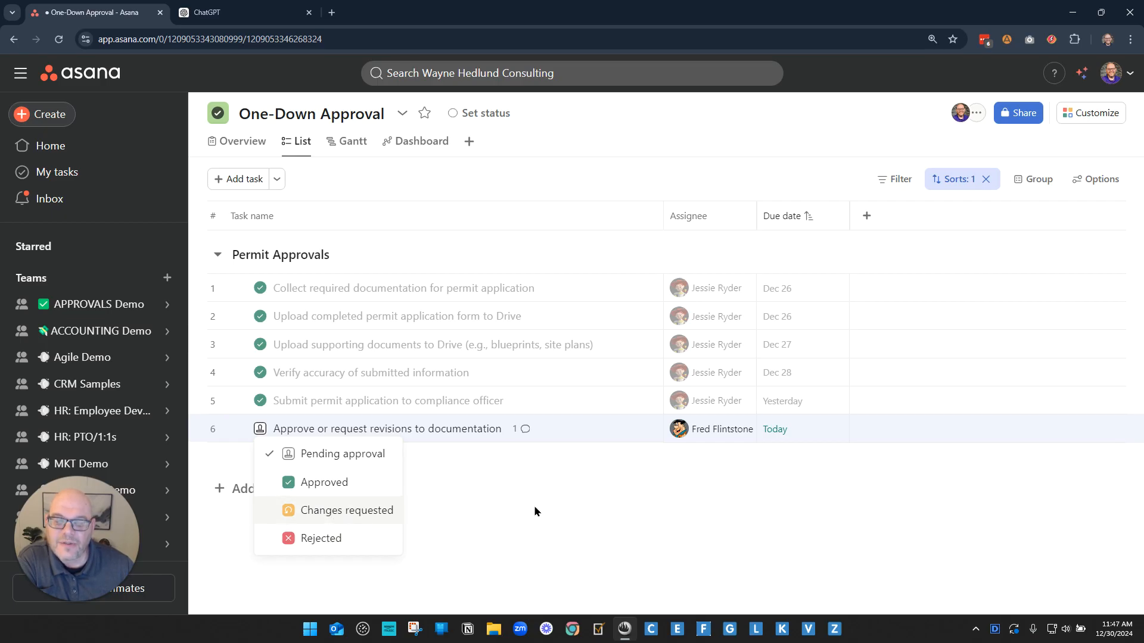
click(510, 502)
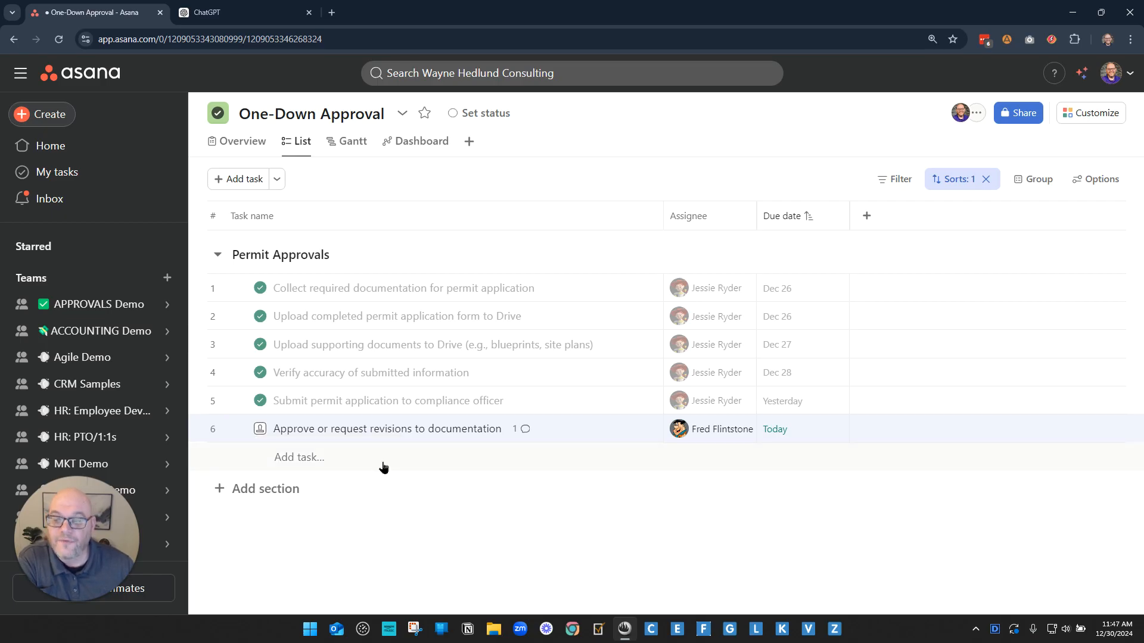
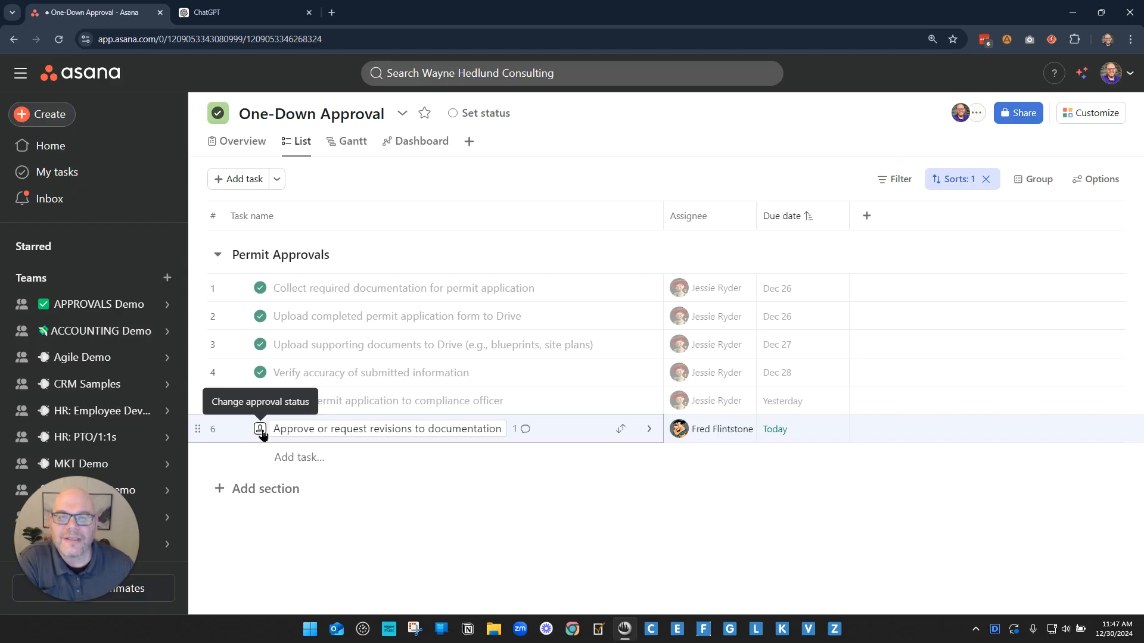
click(261, 429)
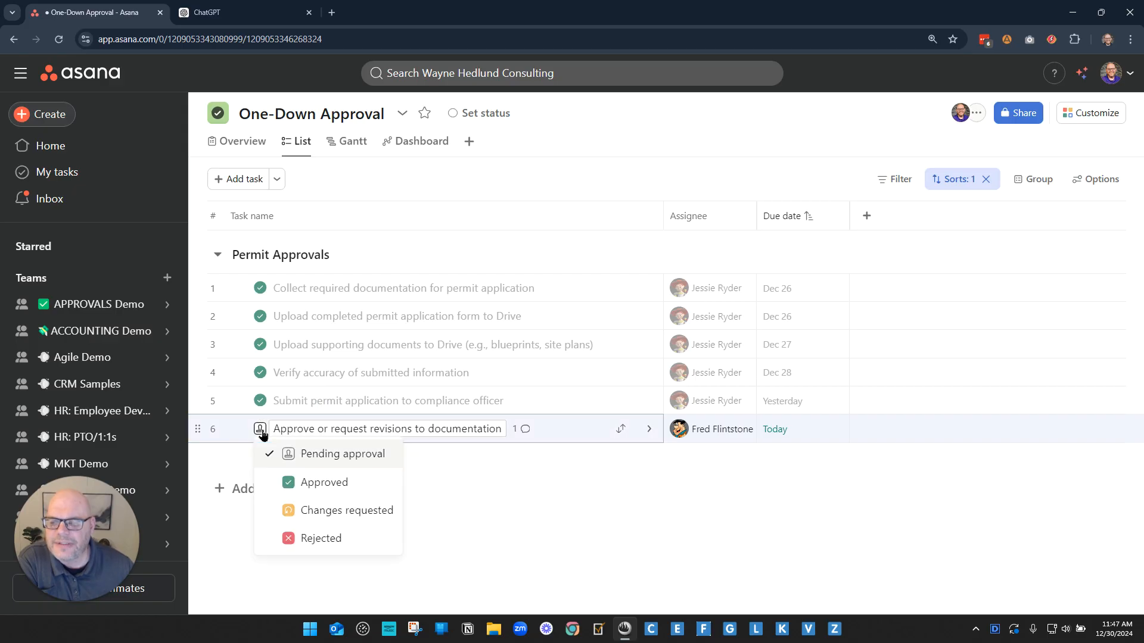
click(347, 514)
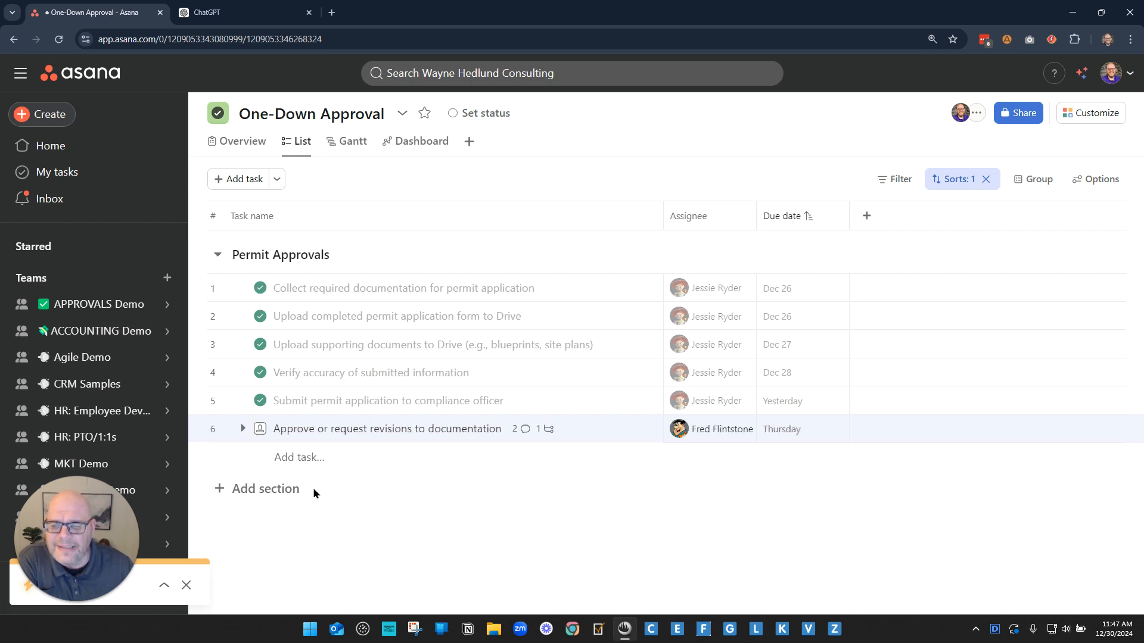
- Expand the documentation approval's subtasks, highlight the revision subtask's title, and view the approval's comments before closing its details
click(242, 429)
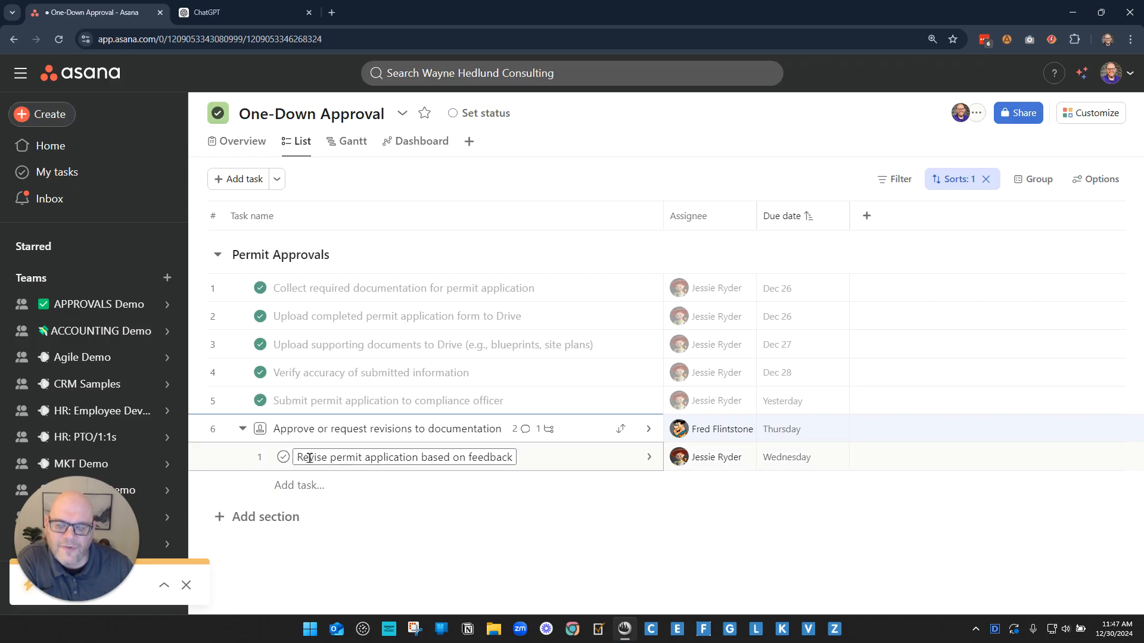
drag(309, 458, 485, 456)
click(484, 457)
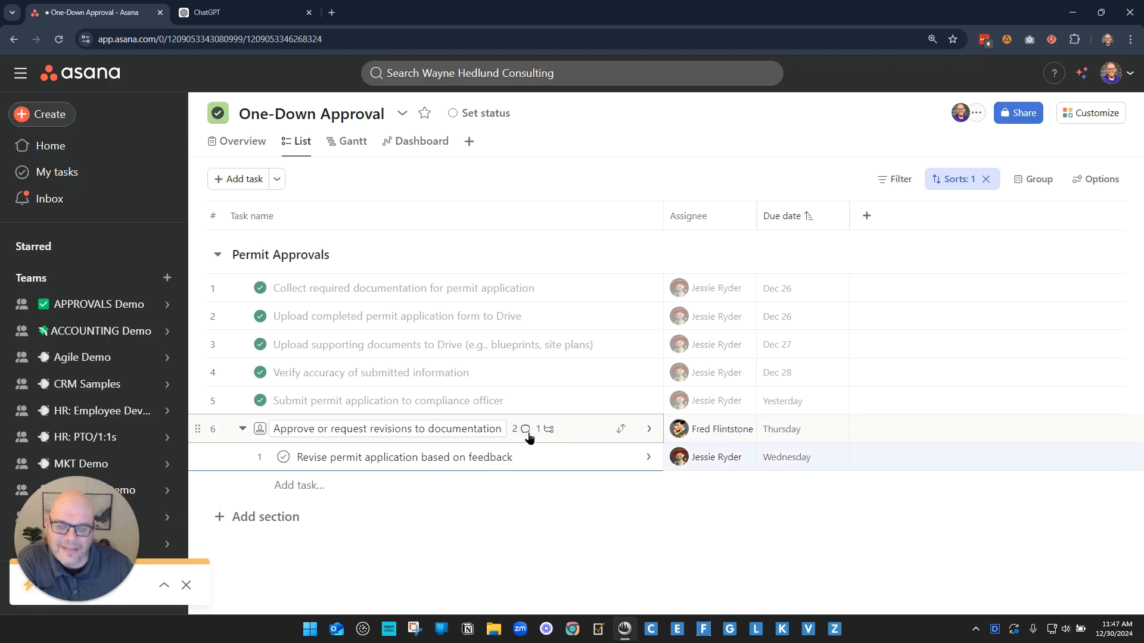
click(524, 429)
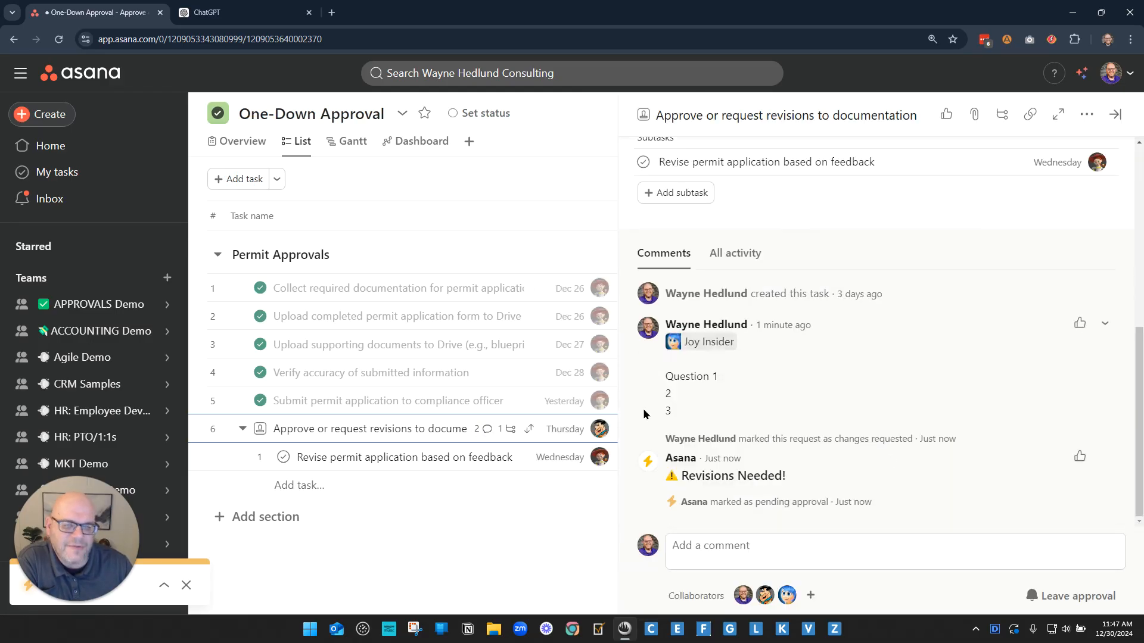
click(1115, 119)
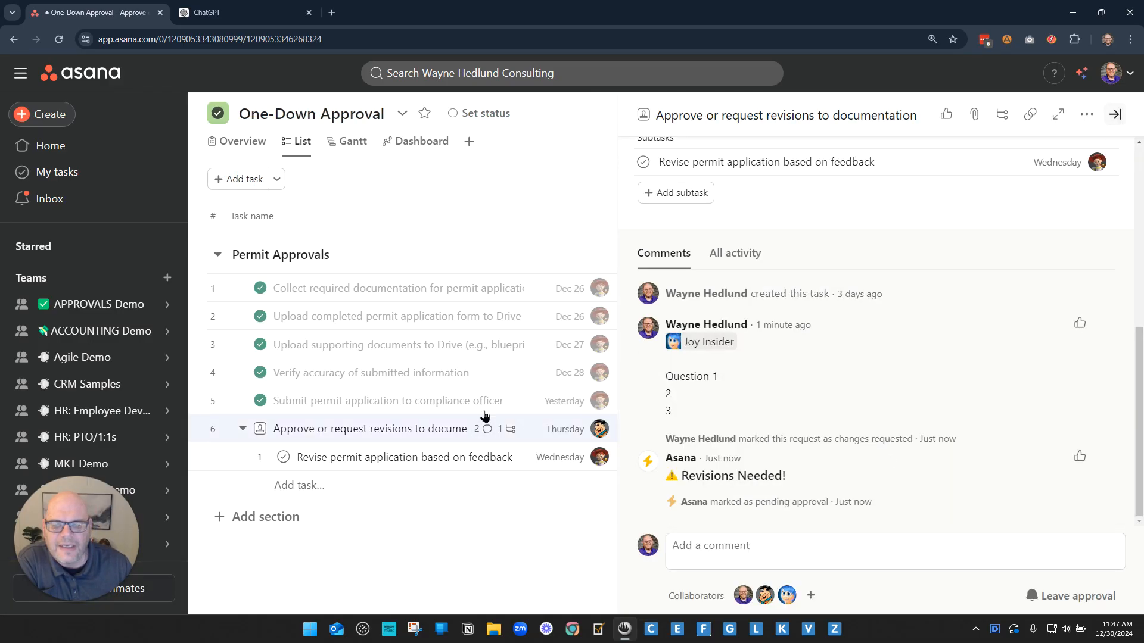
- Mark the Revise permit application based on feedback subtask as complete
click(330, 458)
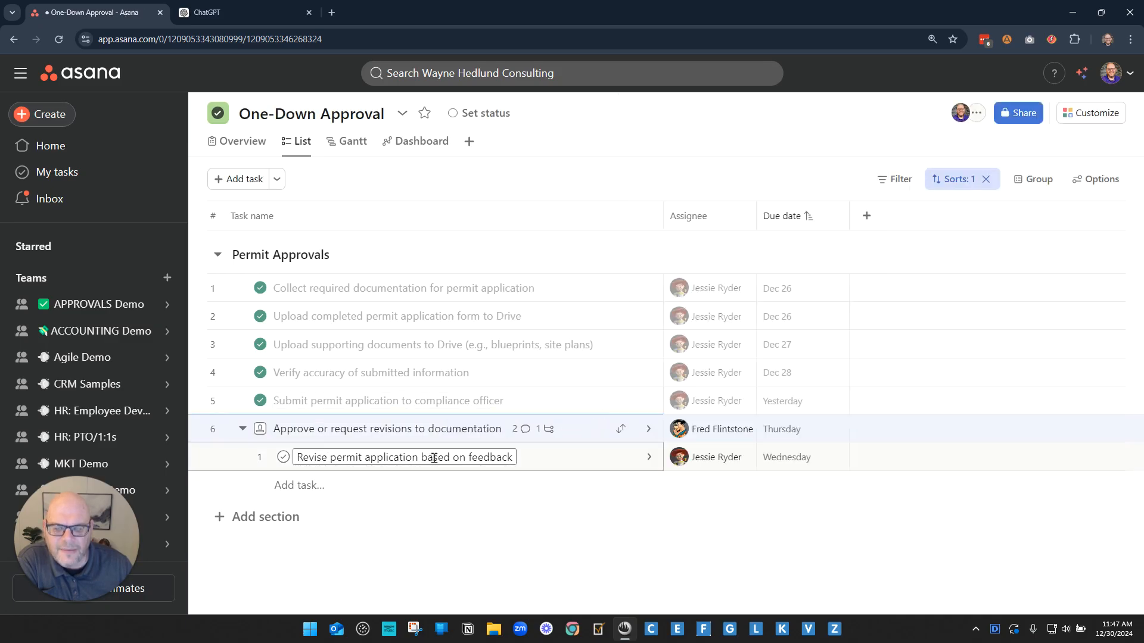
click(282, 457)
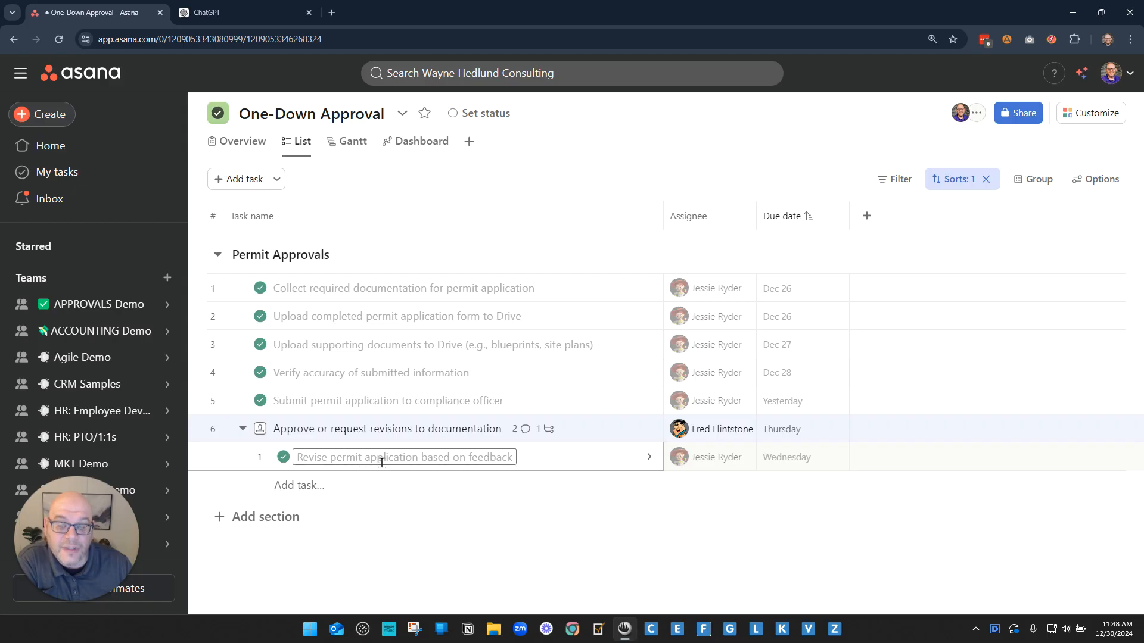
- Post a comment on the documentation approval that mentions its assignee with "ready for review", and close the details
click(586, 431)
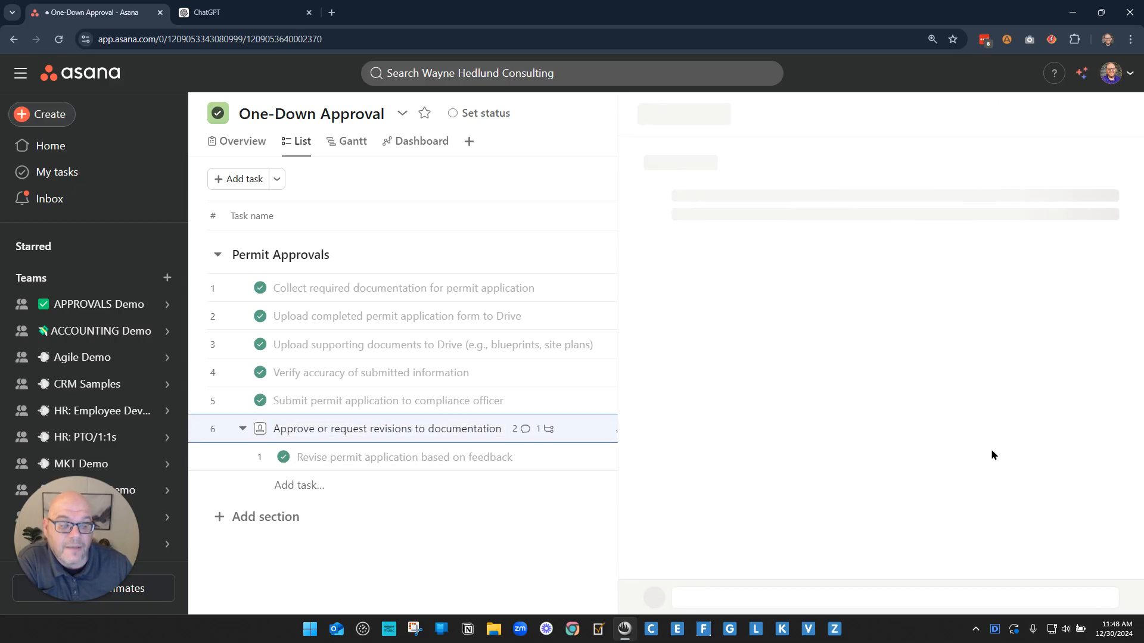
scroll(991, 451, down, 6)
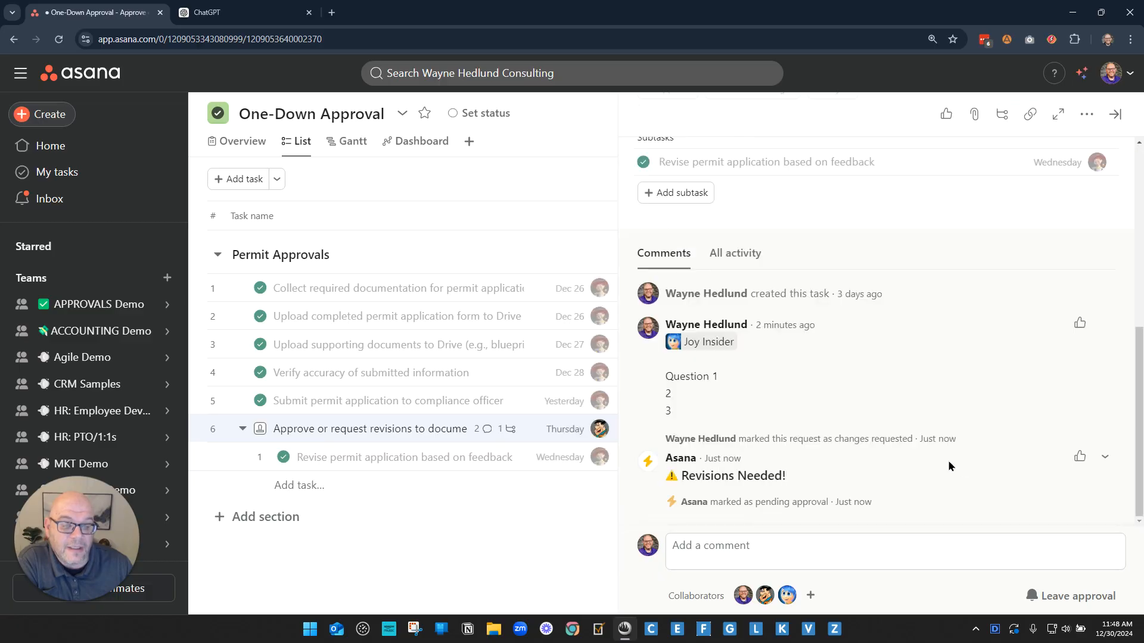
click(730, 546)
text(@fred)
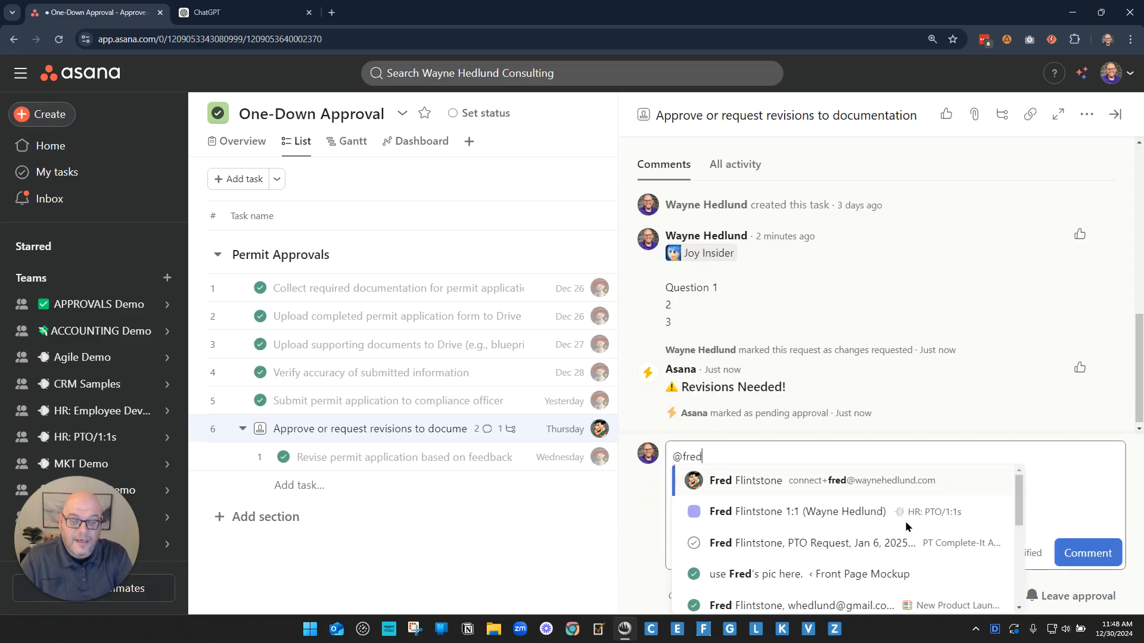
key(Return)
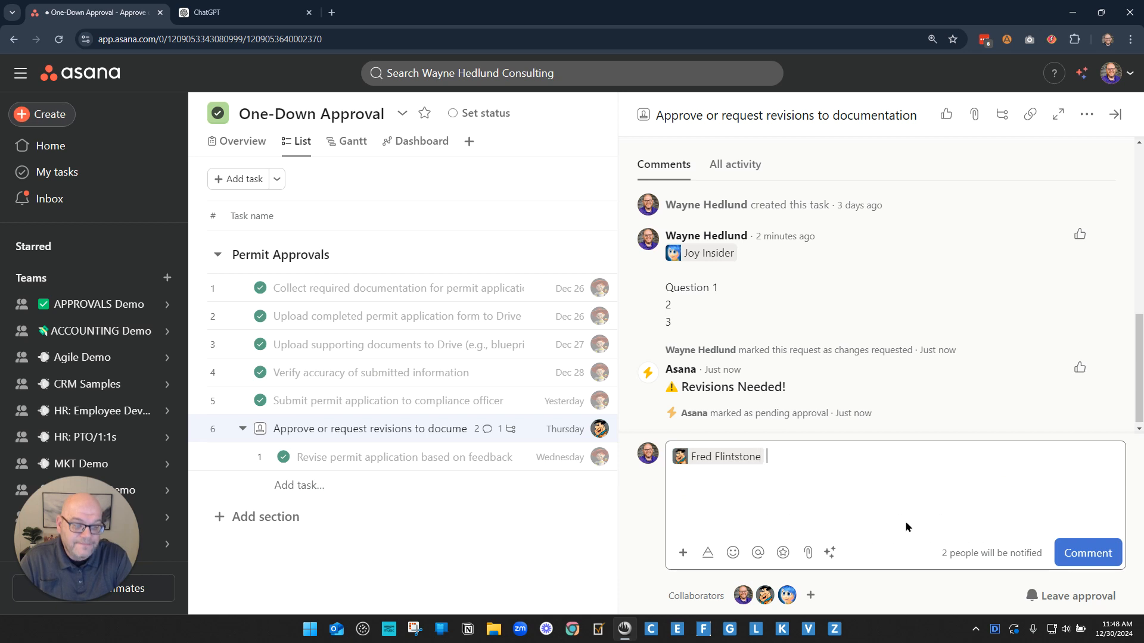
text(ready for review)
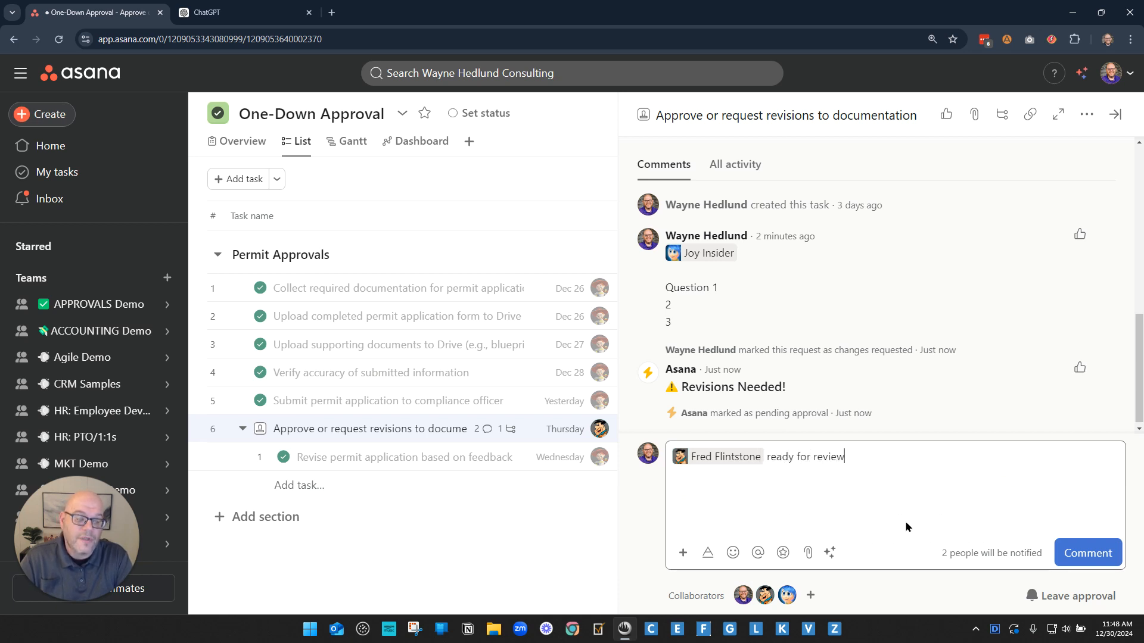
click(1078, 561)
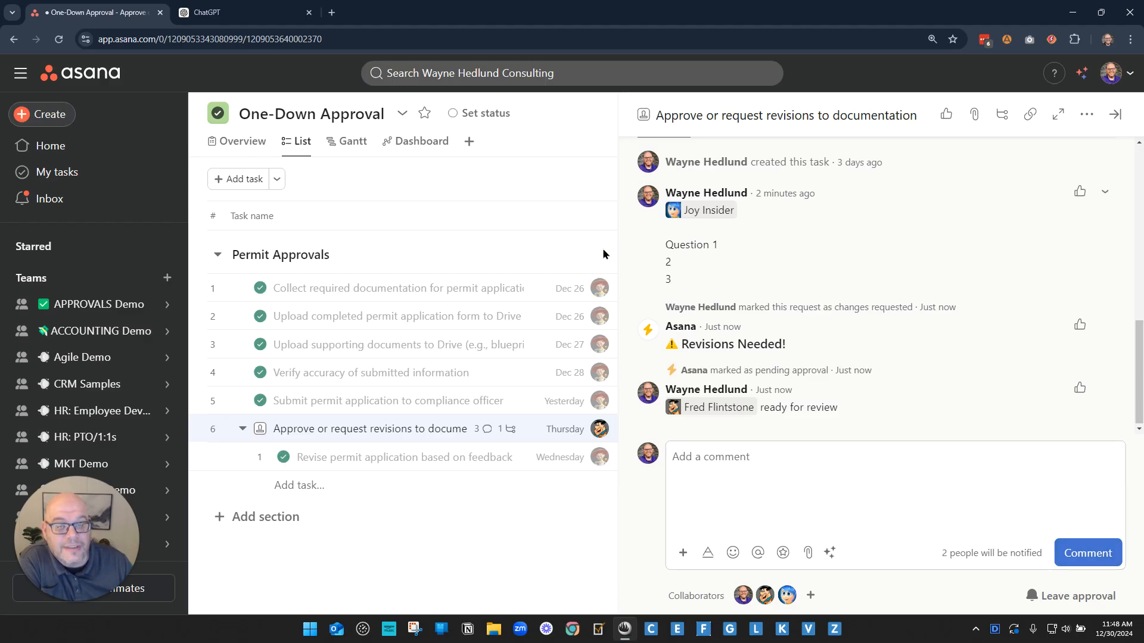
click(525, 176)
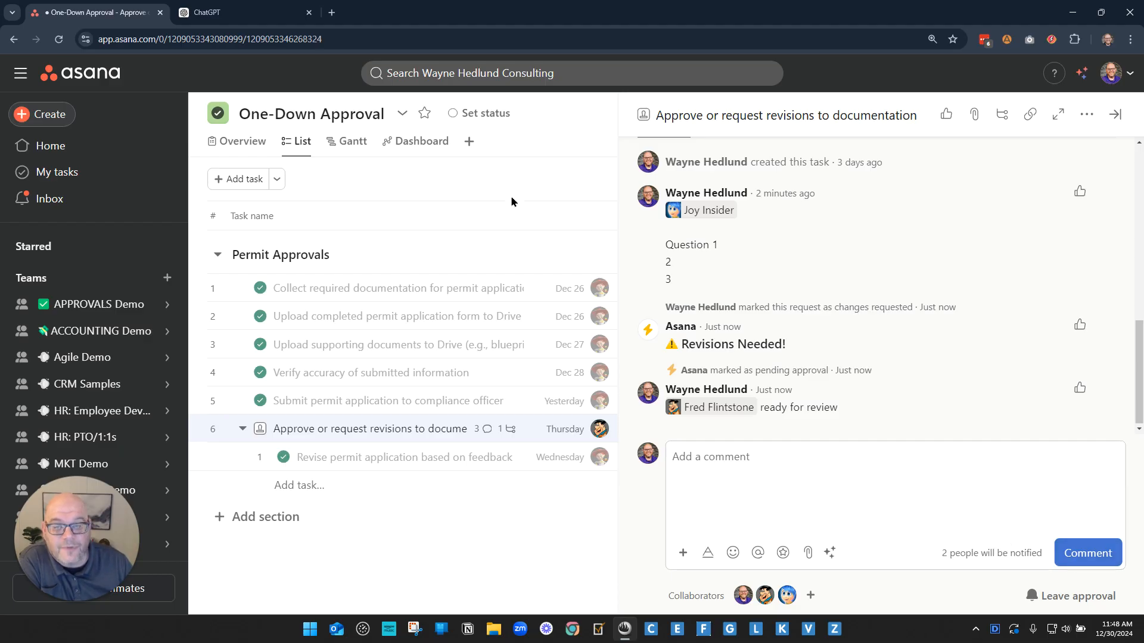
- Collapse the documentation approval's subtasks and set its status to Changes requested a second time
click(242, 429)
click(260, 429)
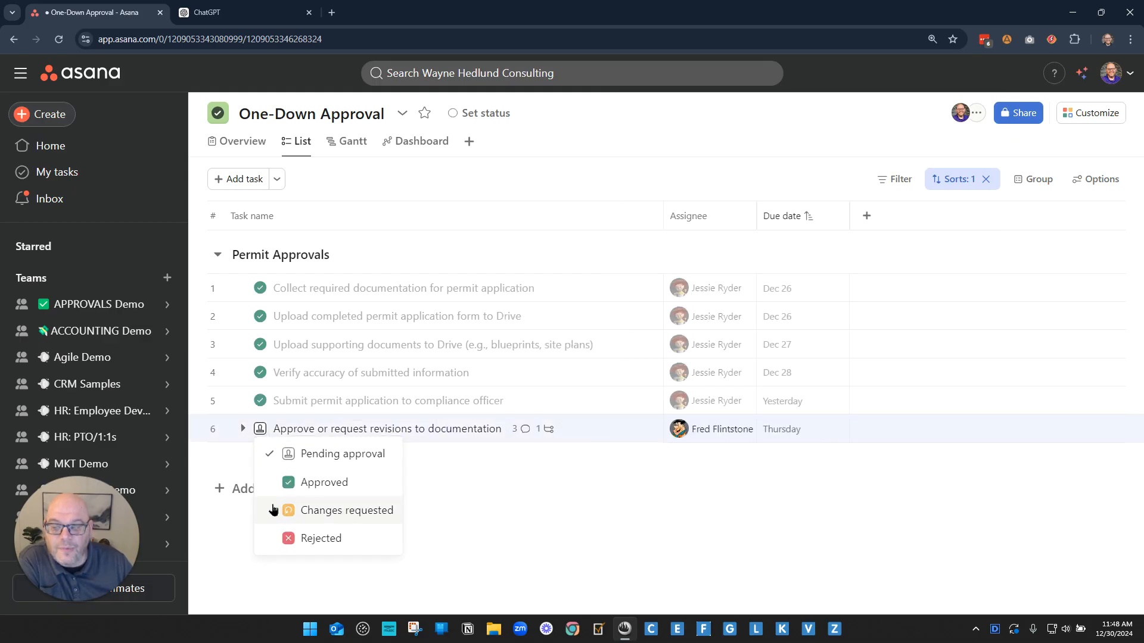
click(324, 511)
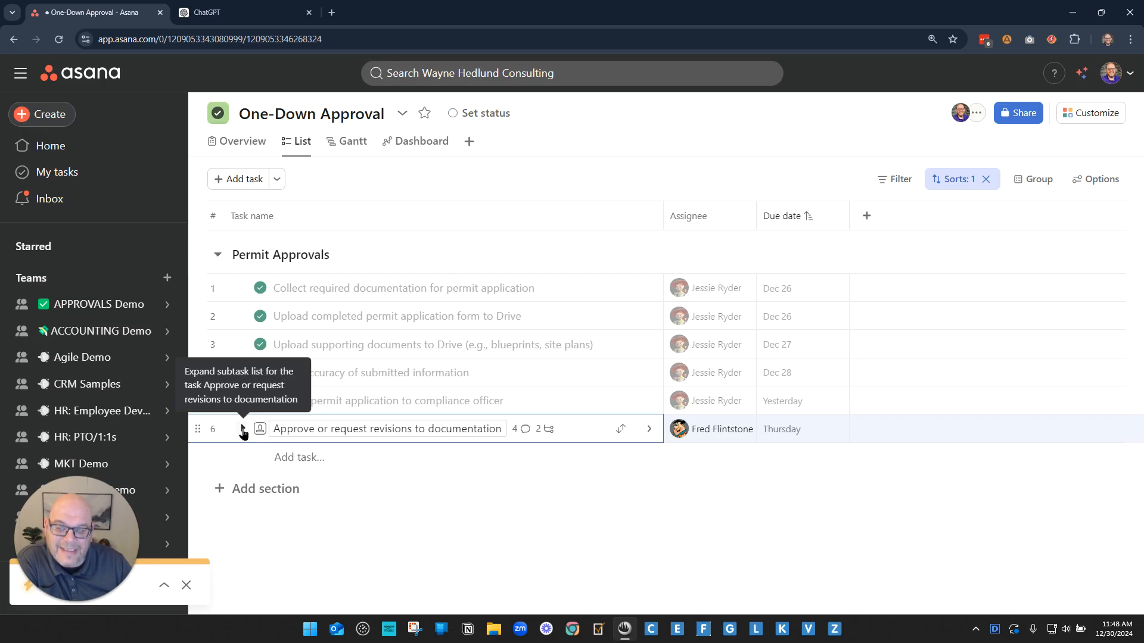
- Expand the documentation approval's subtasks, open its details, and examine the comment history, highlighting the first "Revisions Needed!" comment
click(242, 428)
click(578, 430)
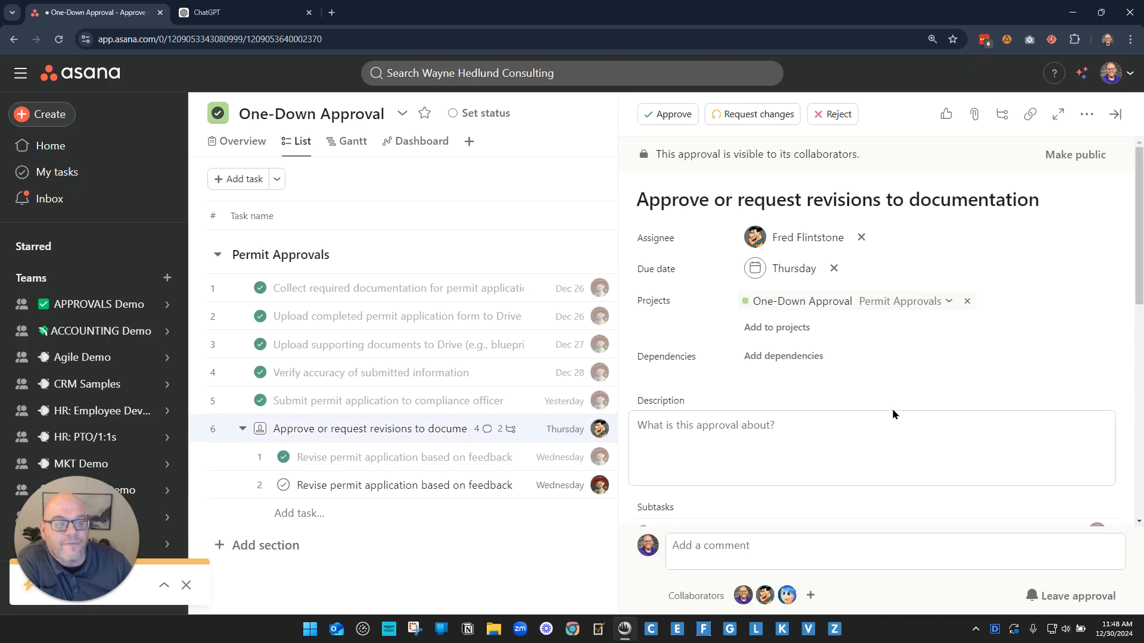
scroll(893, 367, down, 1)
scroll(893, 372, down, 10)
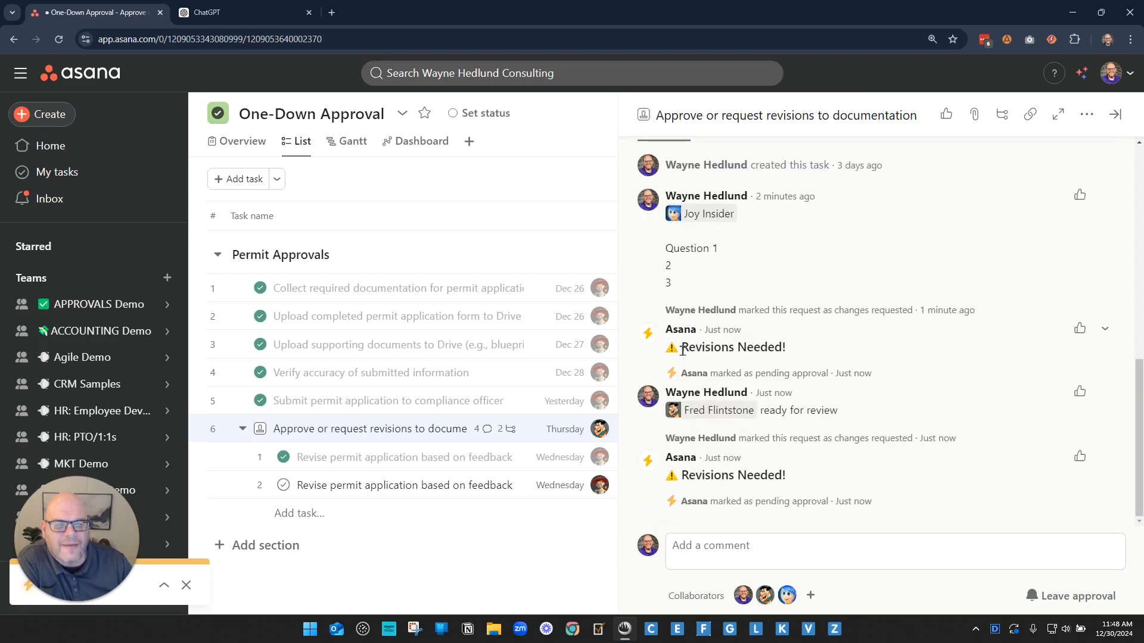
mouse_move(683, 347)
mouse_down()
mouse_move(794, 354)
mouse_move(672, 351)
mouse_up()
click(795, 357)
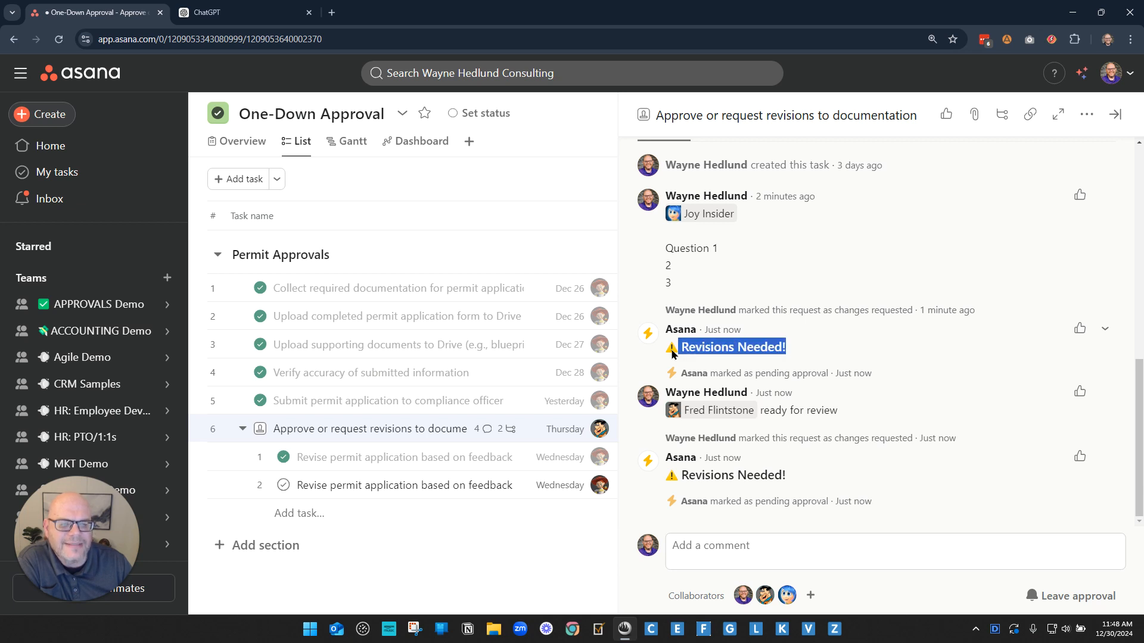
click(806, 351)
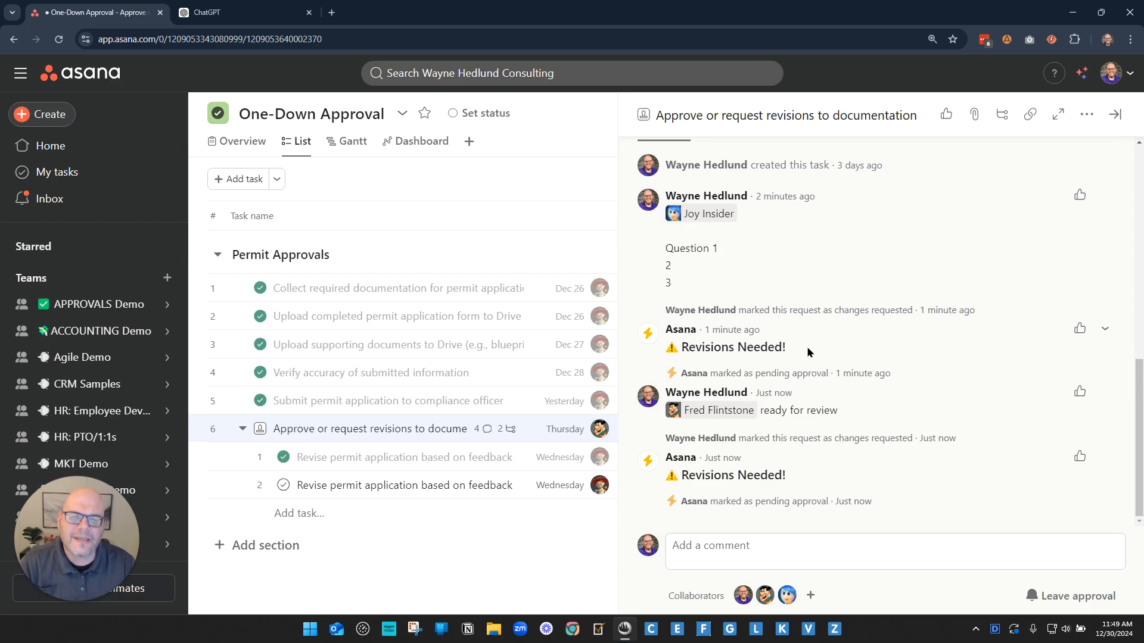
- Set the status of the Approve or request revisions to documentation approval to Approved
click(259, 429)
click(314, 480)
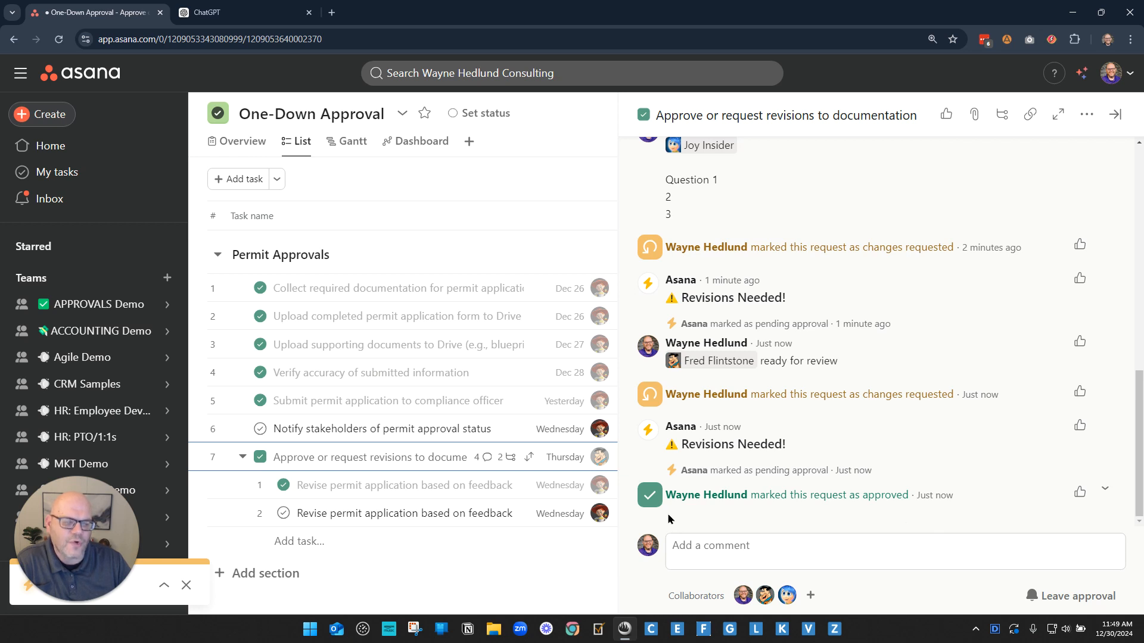
- Withdraw the Approved status in the documentation approval's details and request changes instead
scroll(786, 391, up, 15)
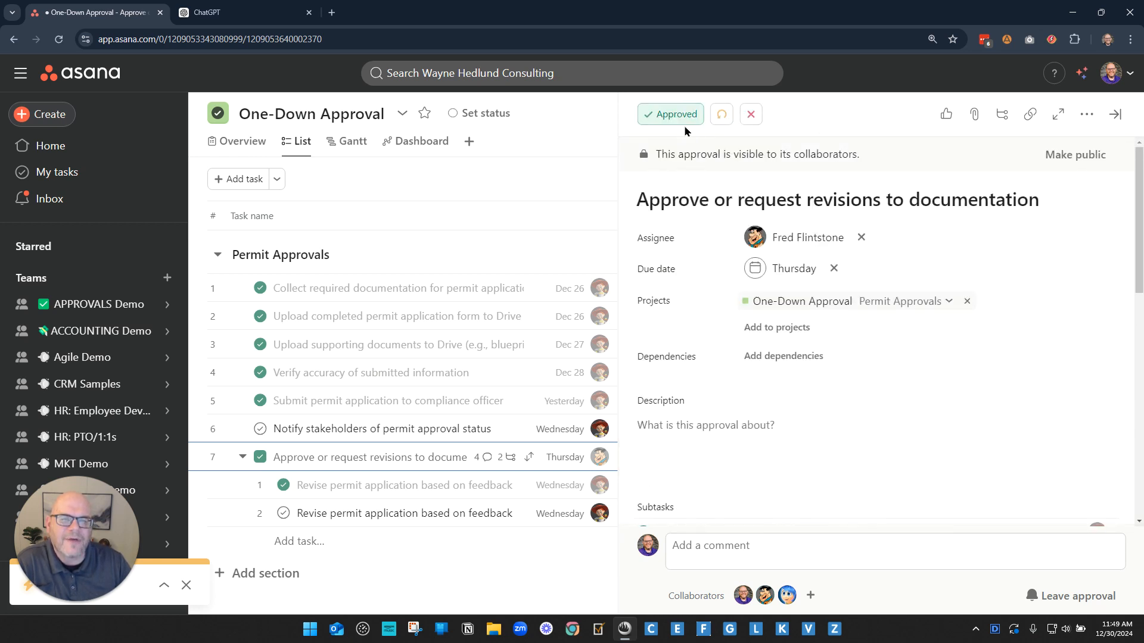
click(679, 119)
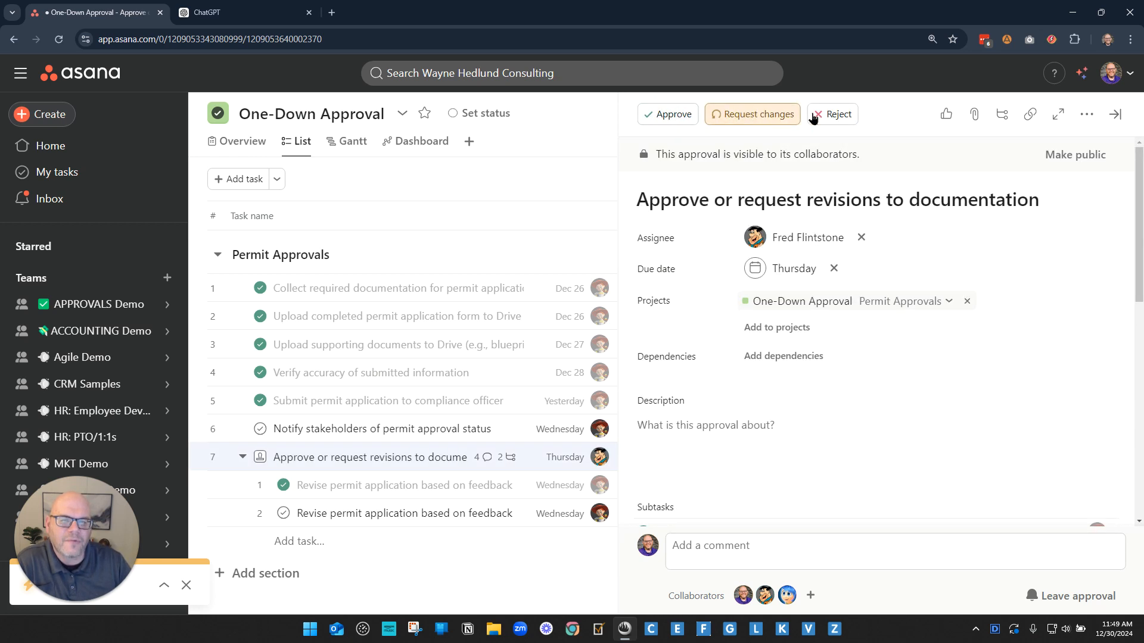
click(766, 115)
- Examine the approval's comment history, highlighting the latest "Revisions Needed!" comment and the entry marking the request as approved
scroll(944, 455, down, 15)
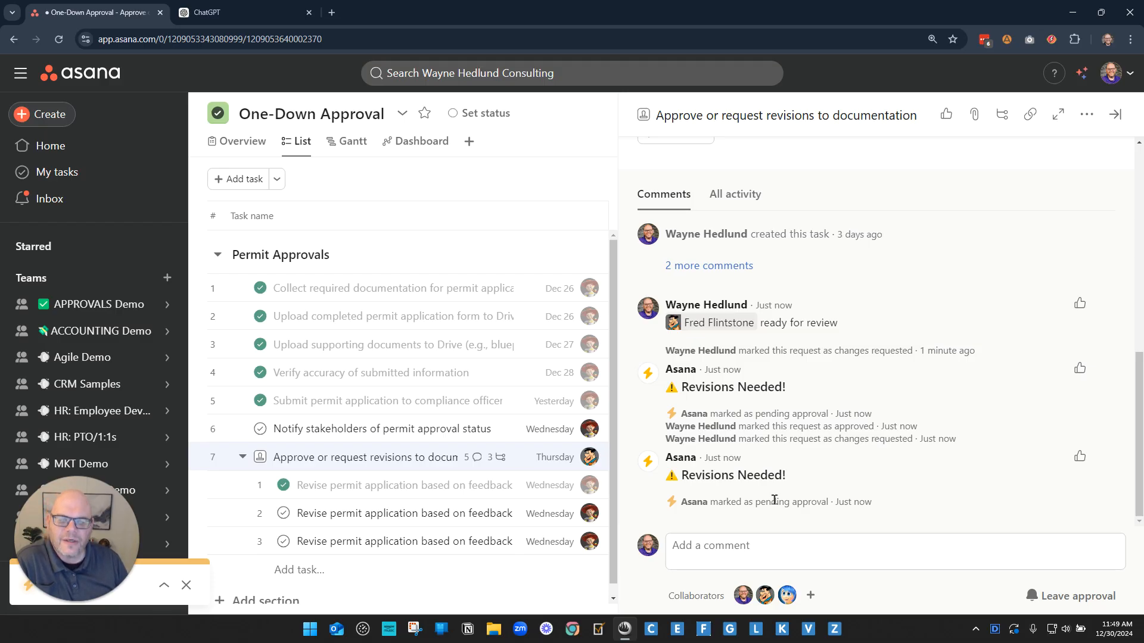
drag(789, 477, 666, 478)
click(814, 480)
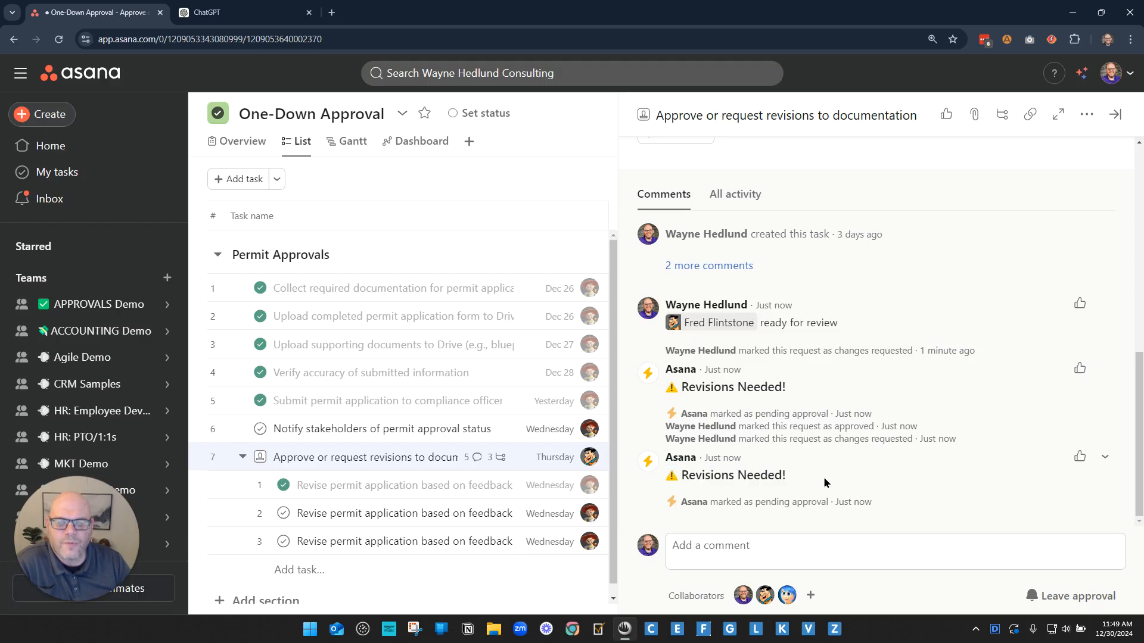
drag(817, 482, 664, 480)
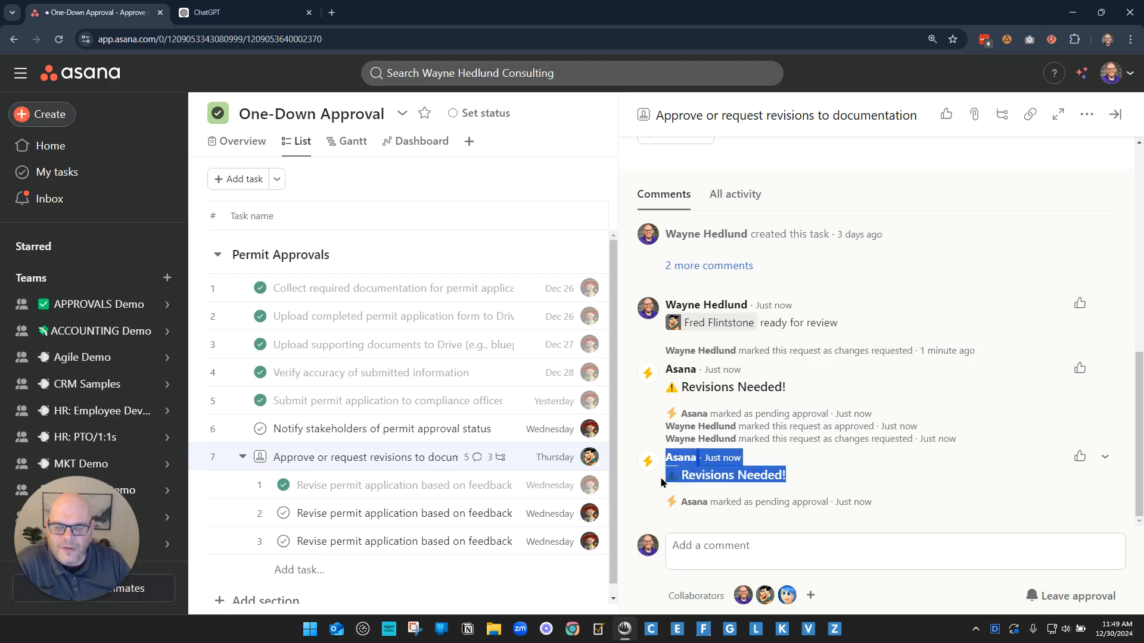
click(807, 479)
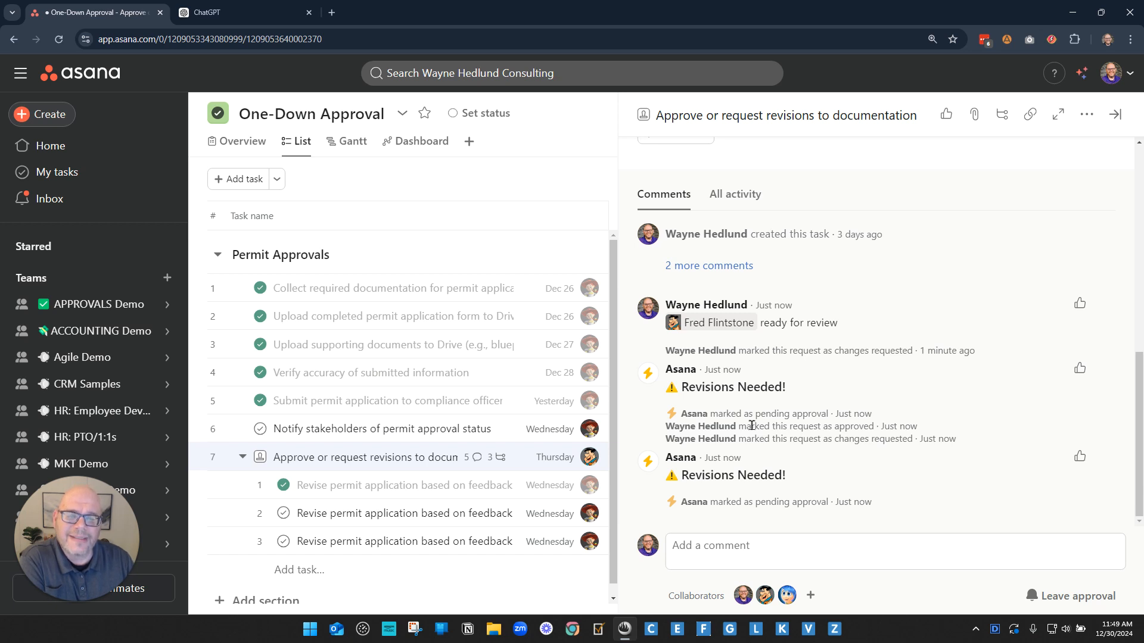
drag(750, 426, 863, 426)
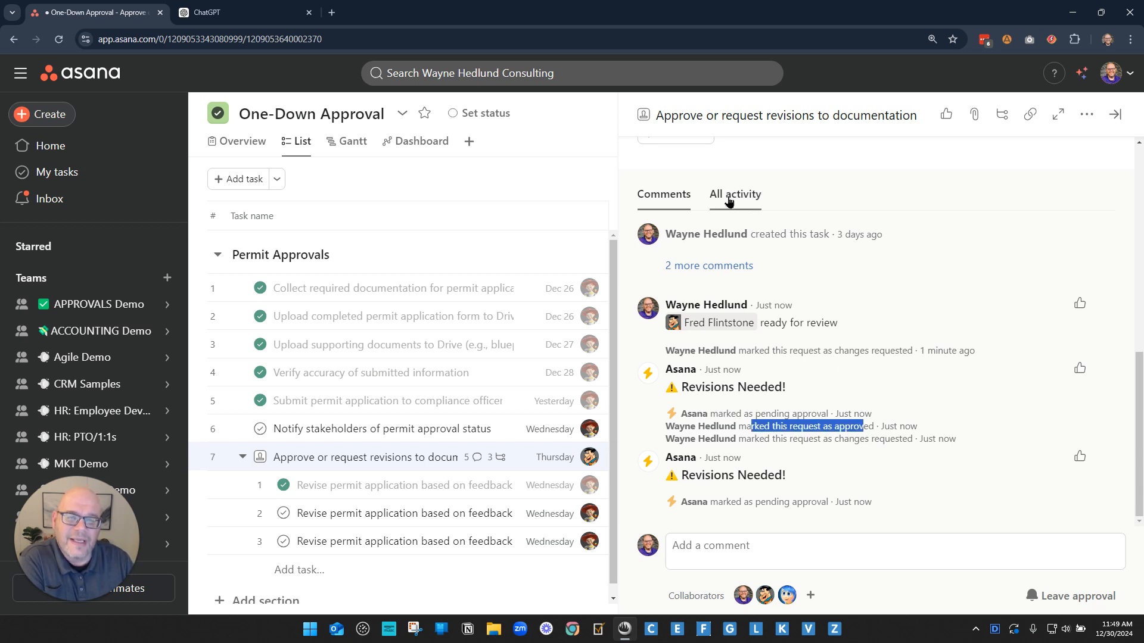
click(829, 435)
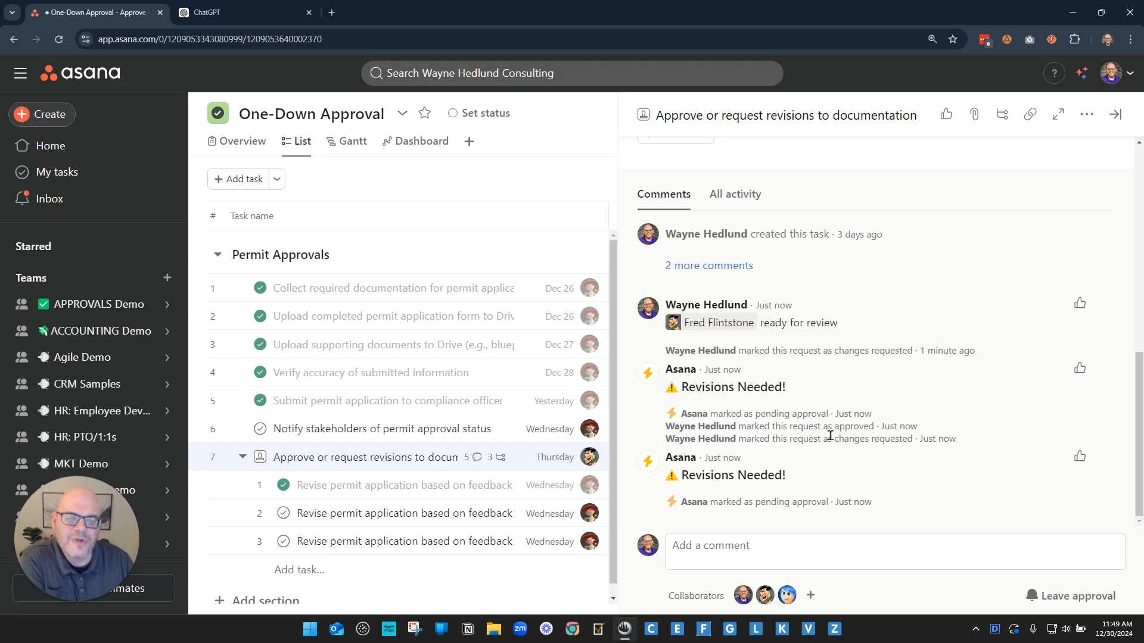
- Mark the second and third Revise permit application based on feedback subtasks as complete, and close the approval's details
click(283, 513)
click(283, 541)
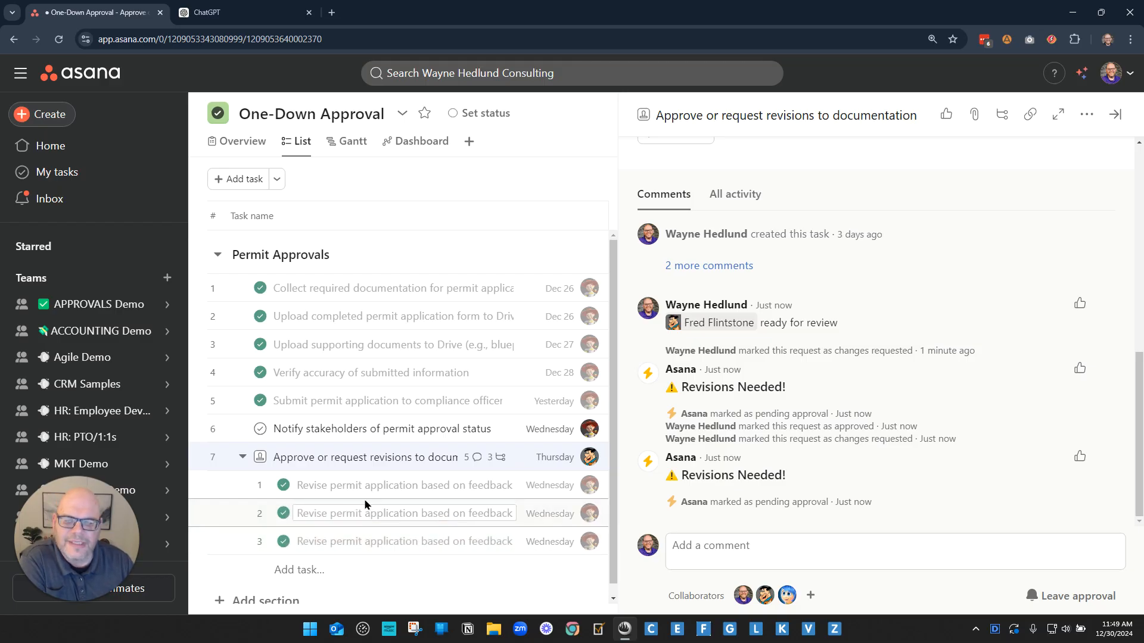
click(369, 182)
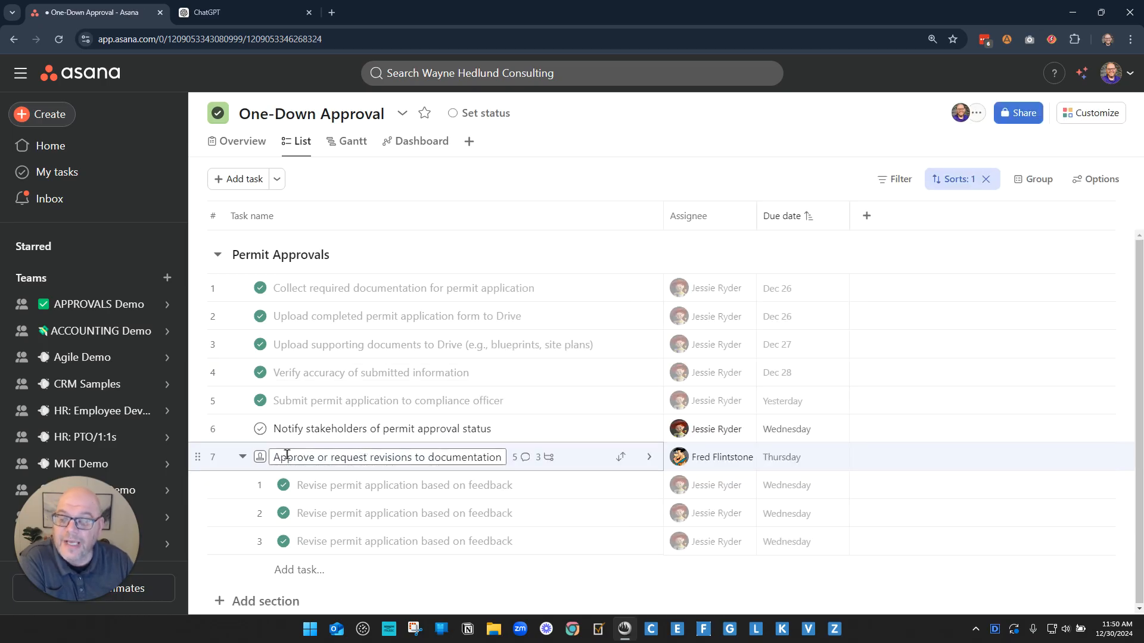
- Approve the documentation approval and mark the Notify stakeholders of permit approval status task and its recurring copy complete
click(259, 457)
click(321, 509)
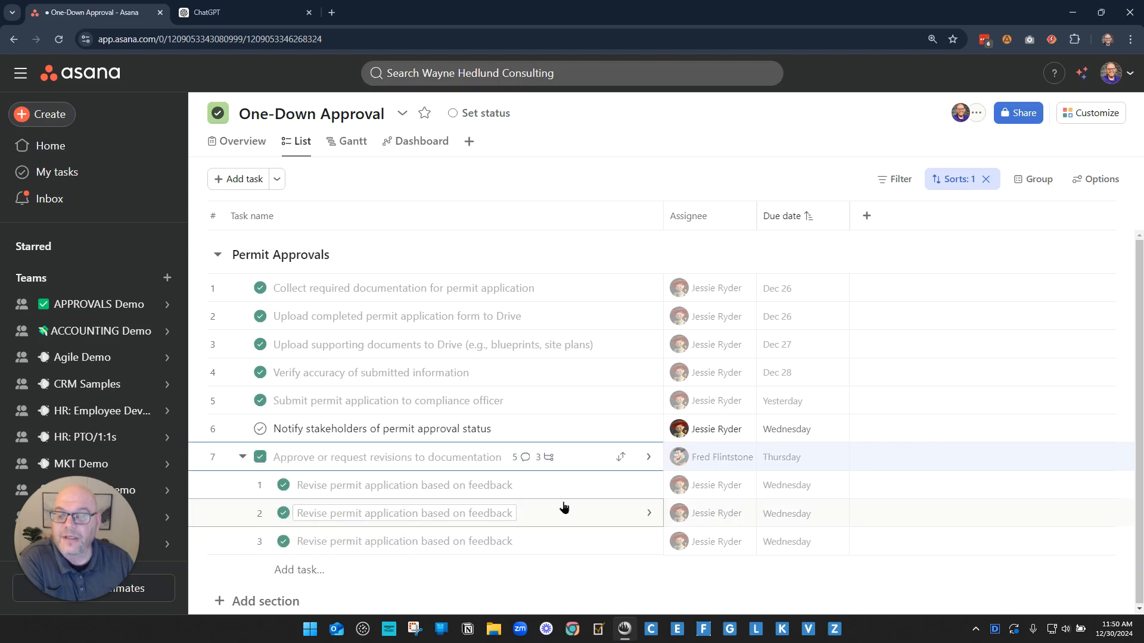
click(259, 429)
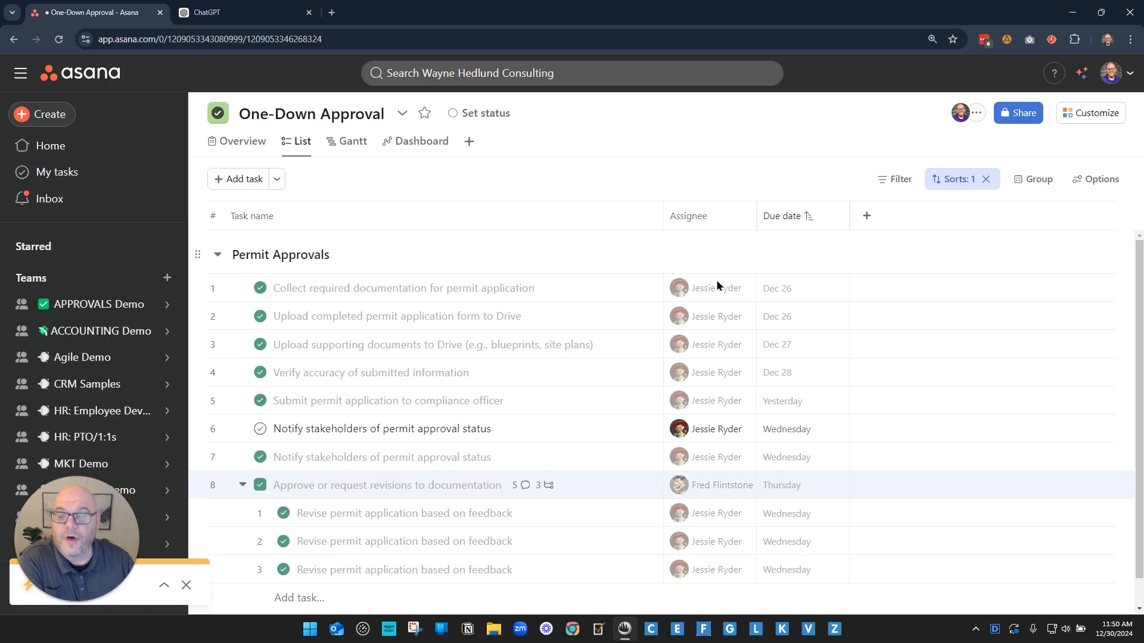
click(259, 429)
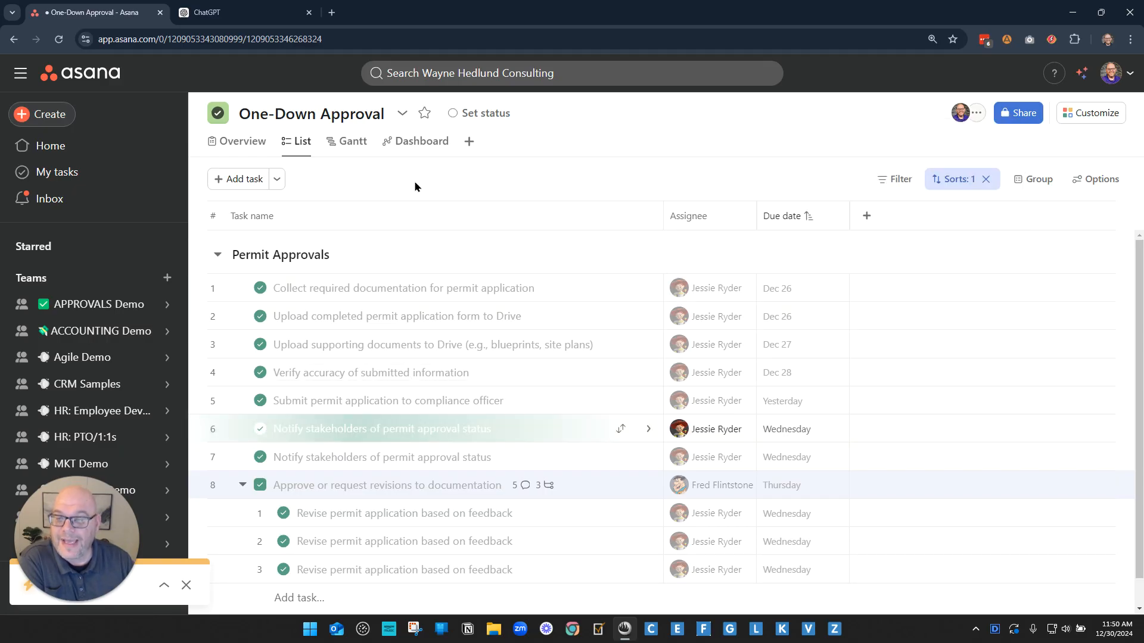
- Open the PT Sections Approval project from the APPROVALS Demo team's curated work
click(99, 304)
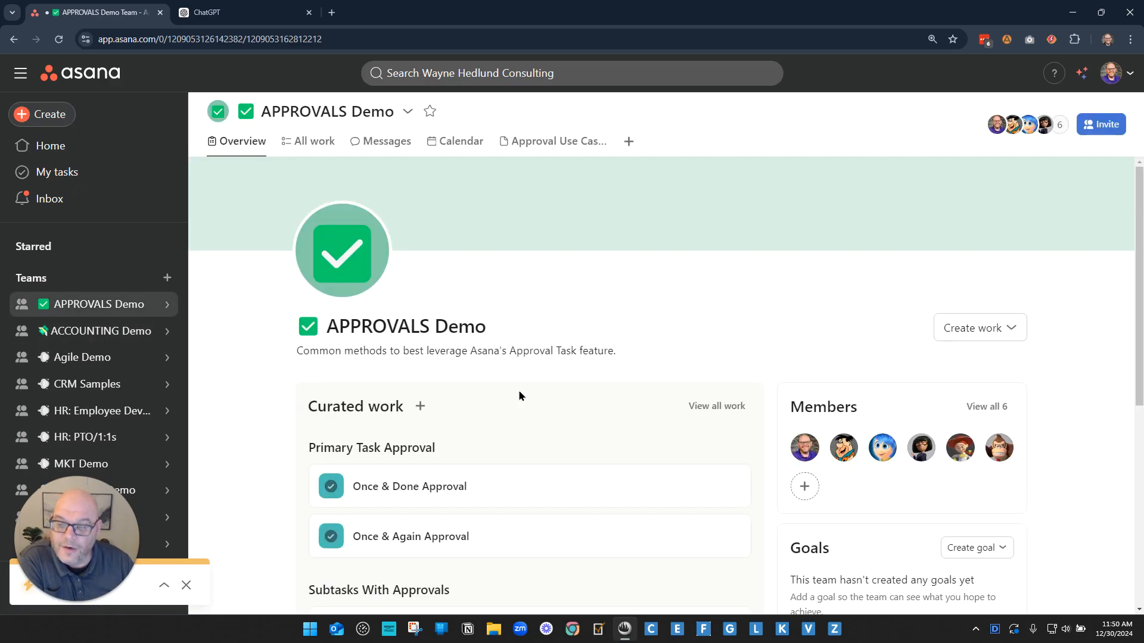
scroll(518, 389, down, 4)
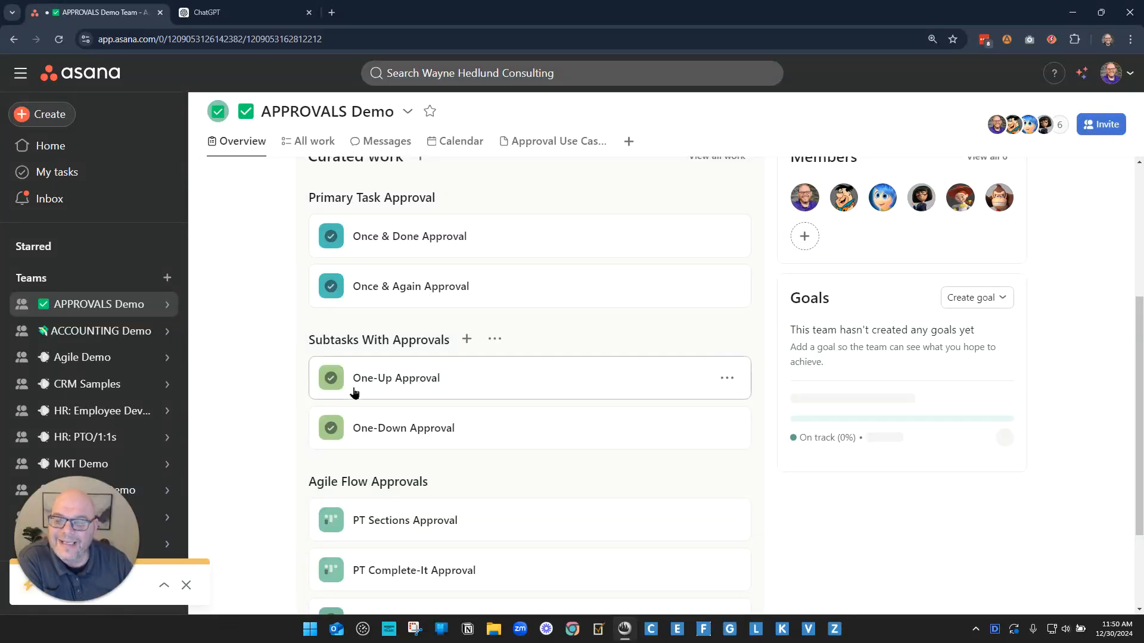
scroll(592, 451, down, 2)
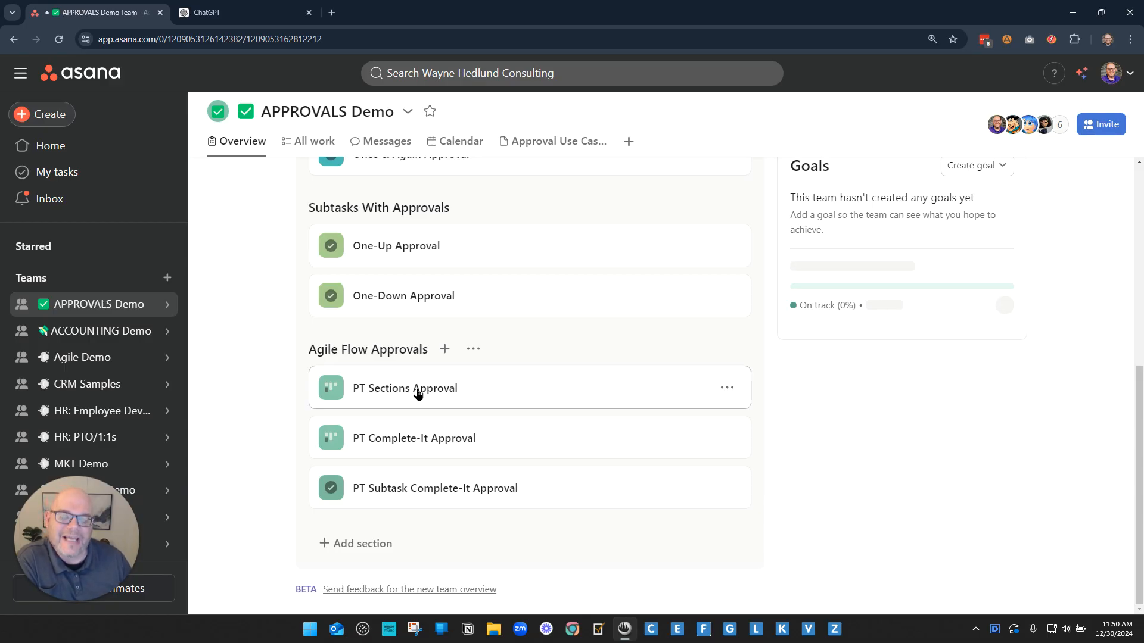
click(417, 393)
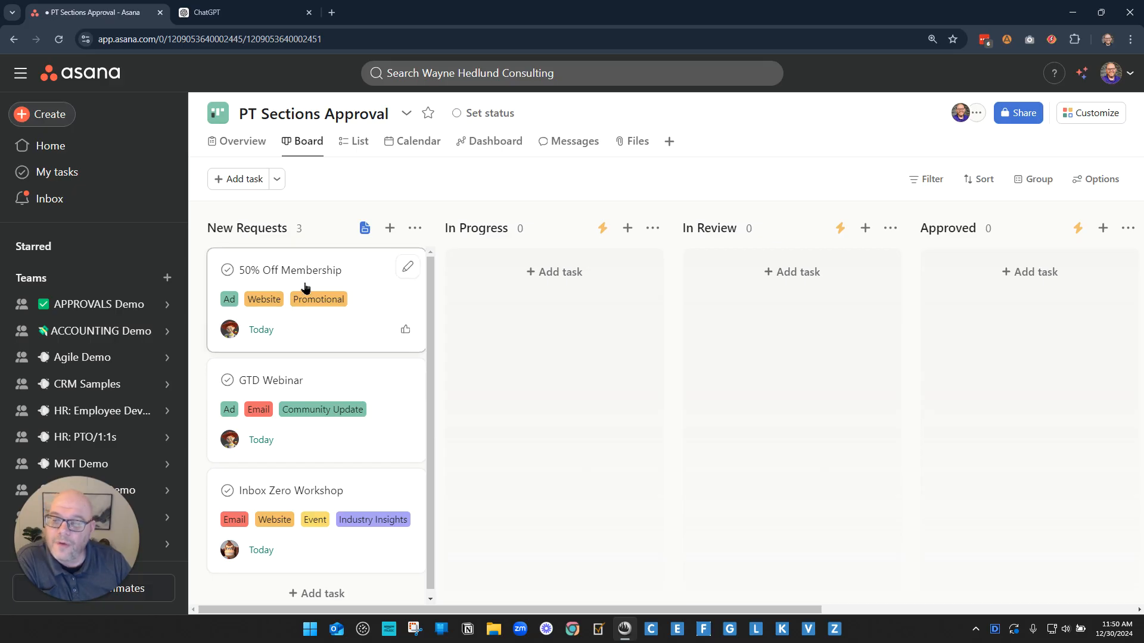
- Examine the 50% Off Membership request's fields, submitted description and comments, and close its details
click(364, 280)
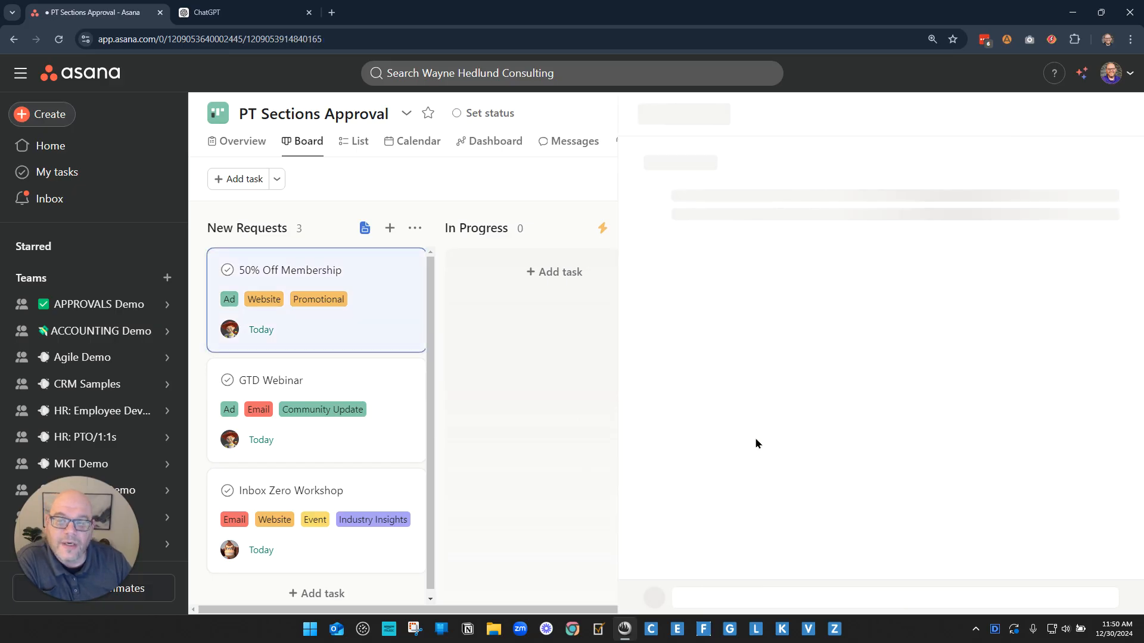
scroll(920, 423, down, 5)
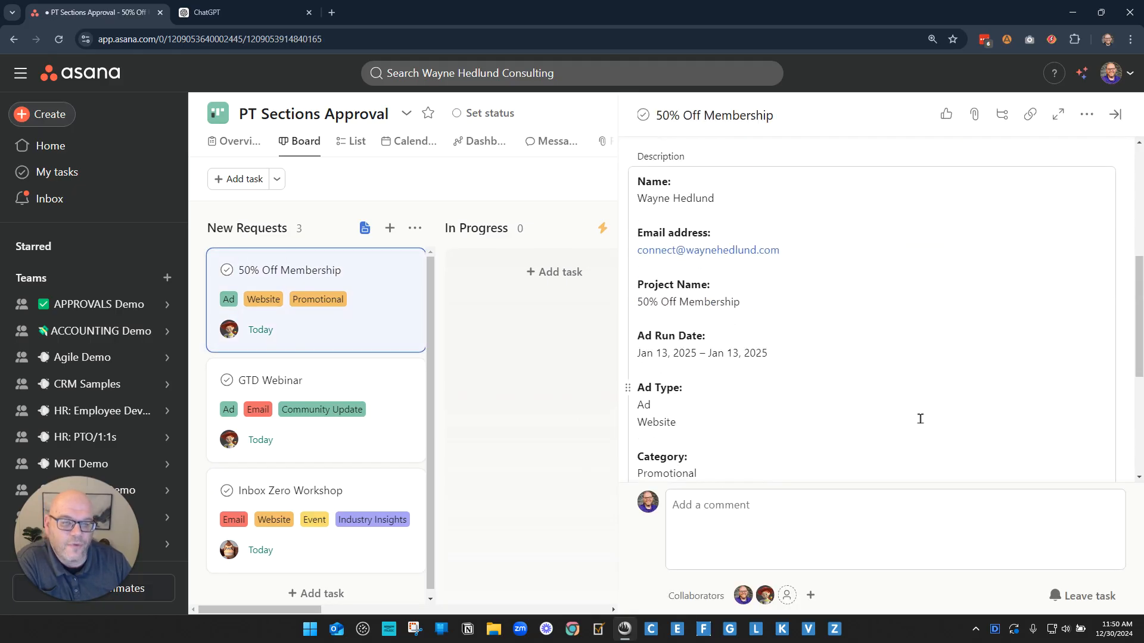
scroll(917, 419, down, 1)
scroll(710, 358, down, 1)
scroll(728, 370, up, 3)
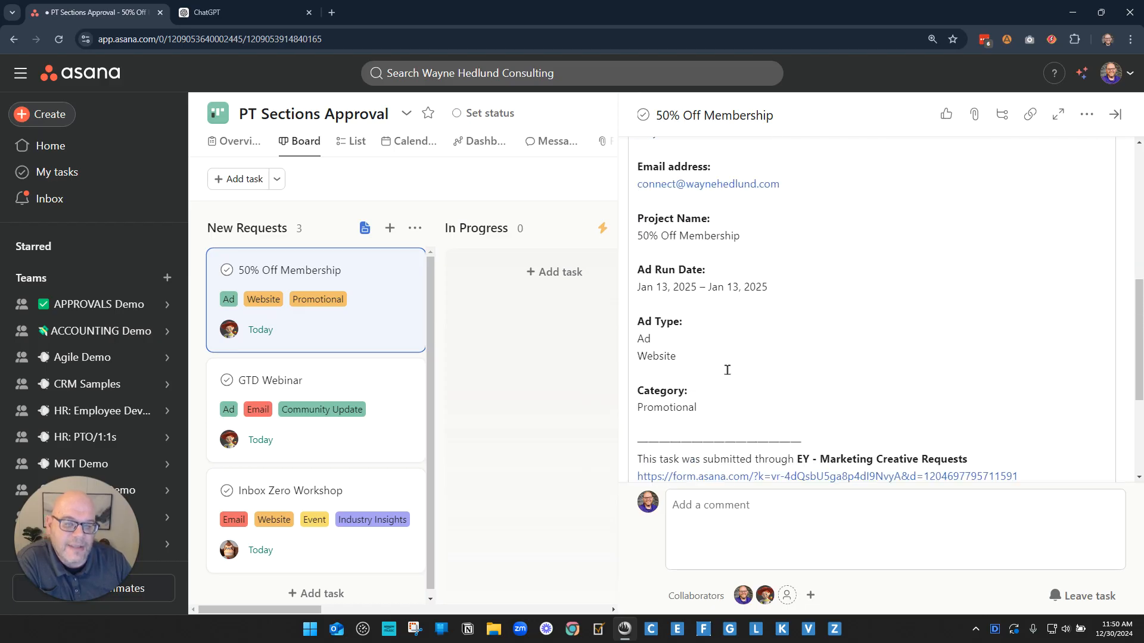
scroll(822, 411, down, 5)
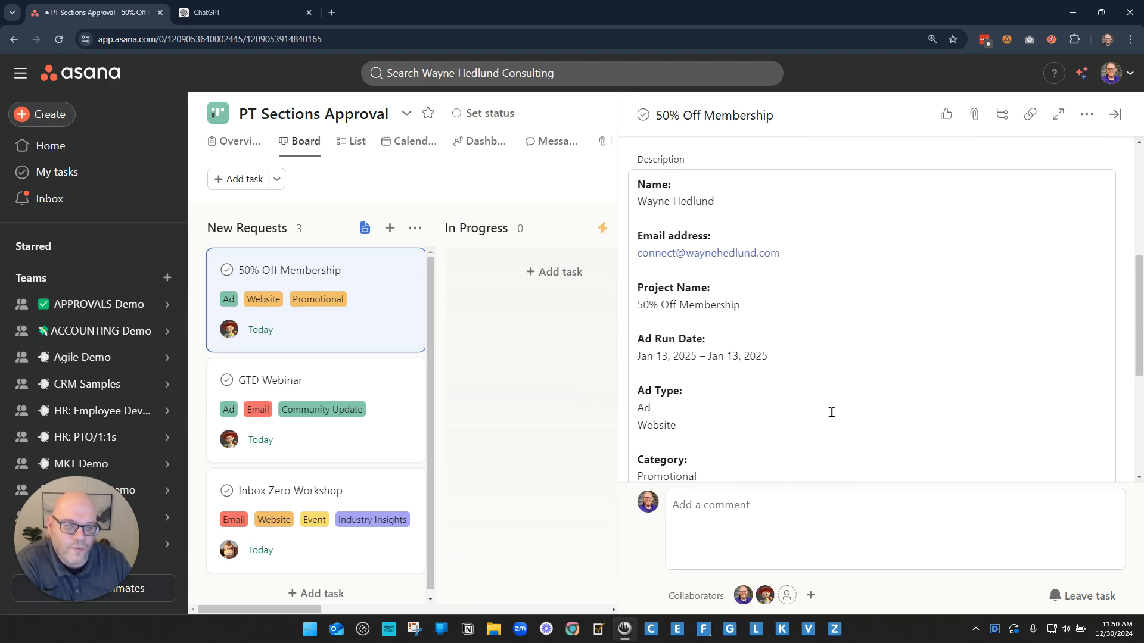
scroll(841, 427, up, 10)
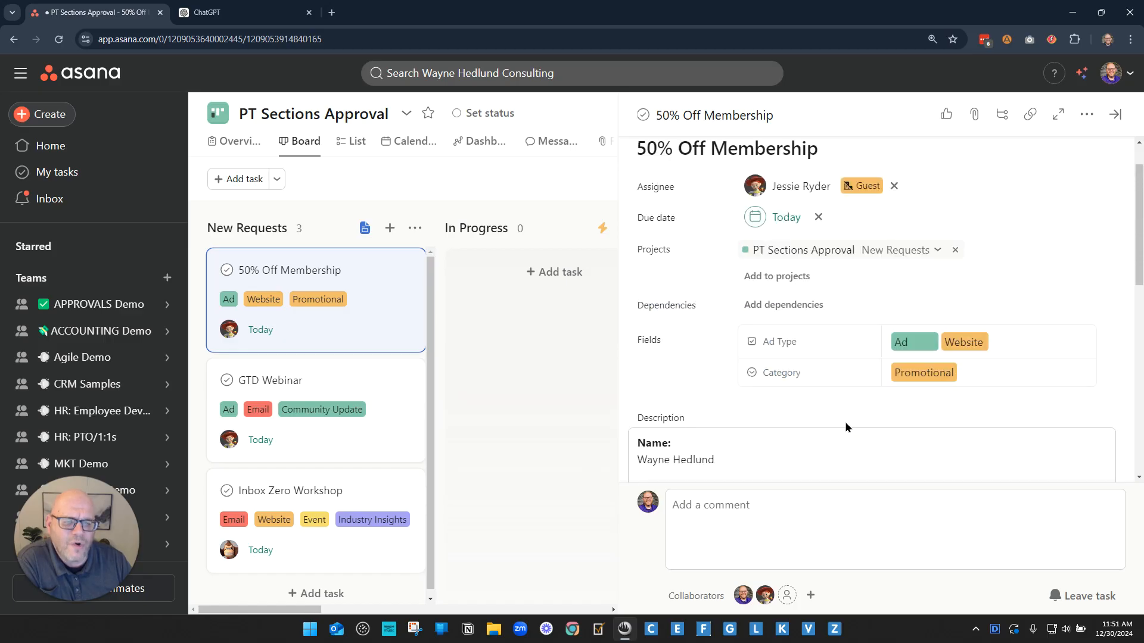
scroll(944, 404, down, 10)
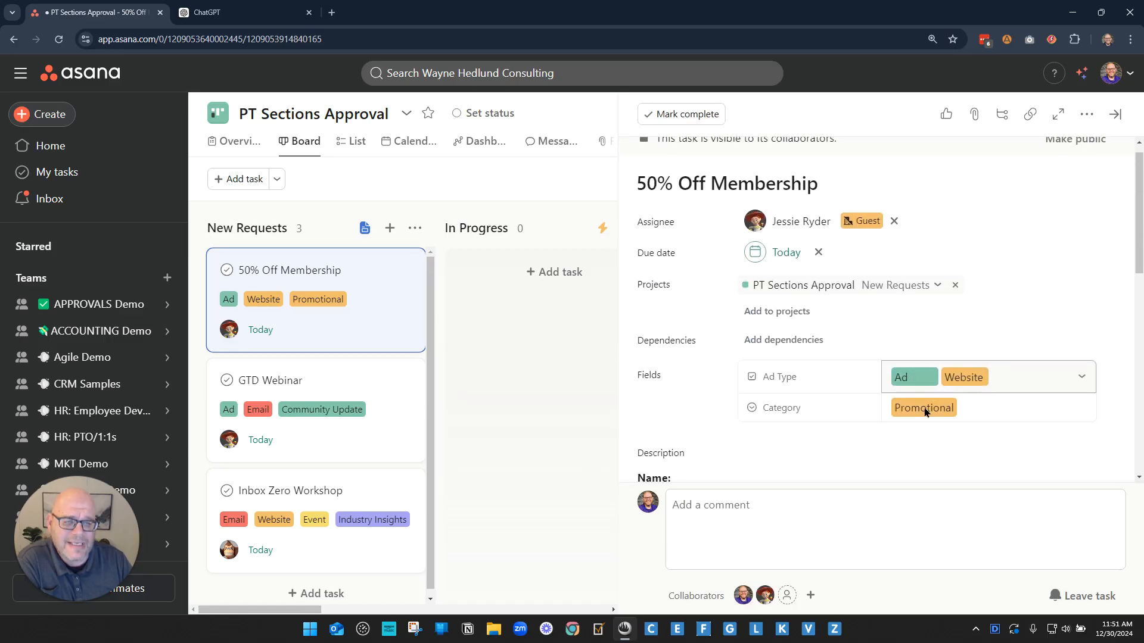
click(808, 502)
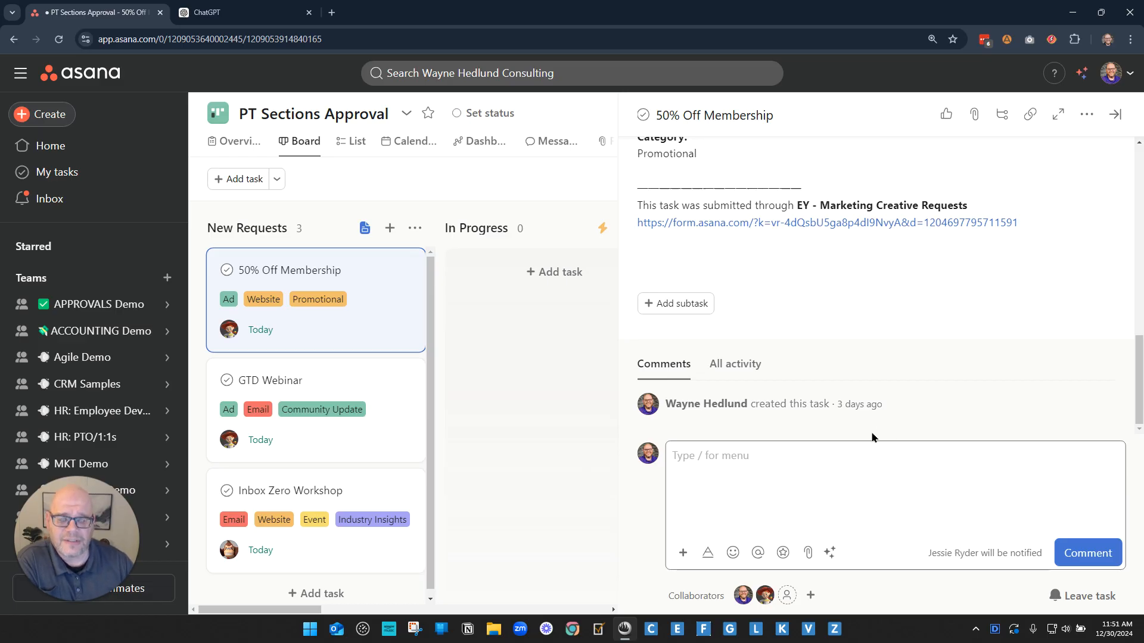
scroll(871, 429, up, 10)
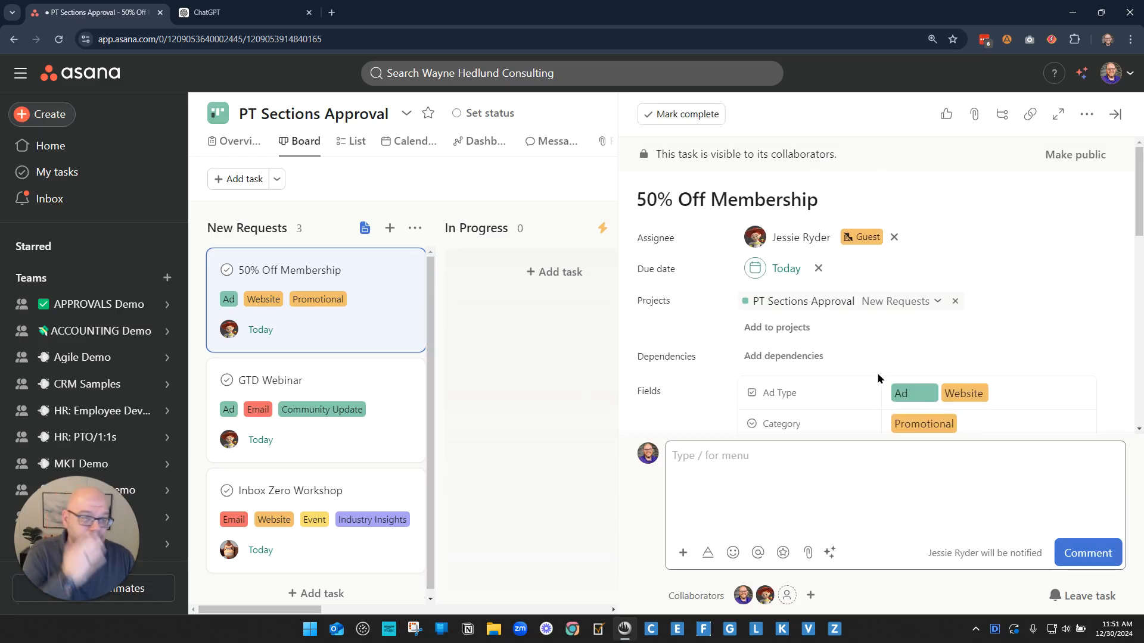
click(481, 170)
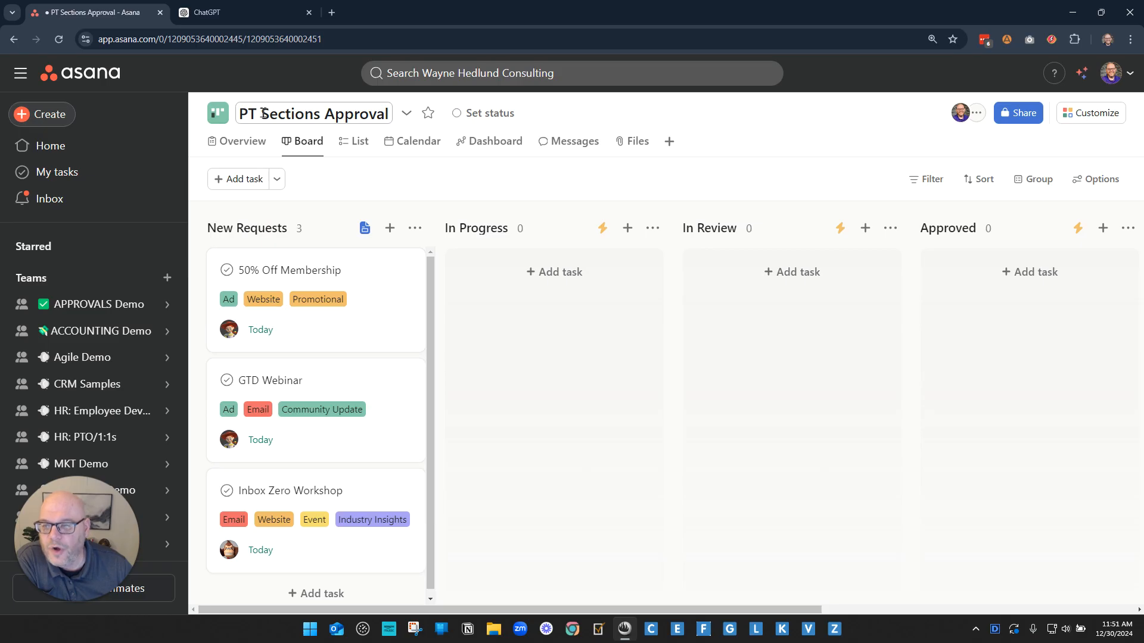
- Move the 50% Off Membership and GTD Webinar tasks from New Requests to In Progress
double_click(325, 113)
click(370, 177)
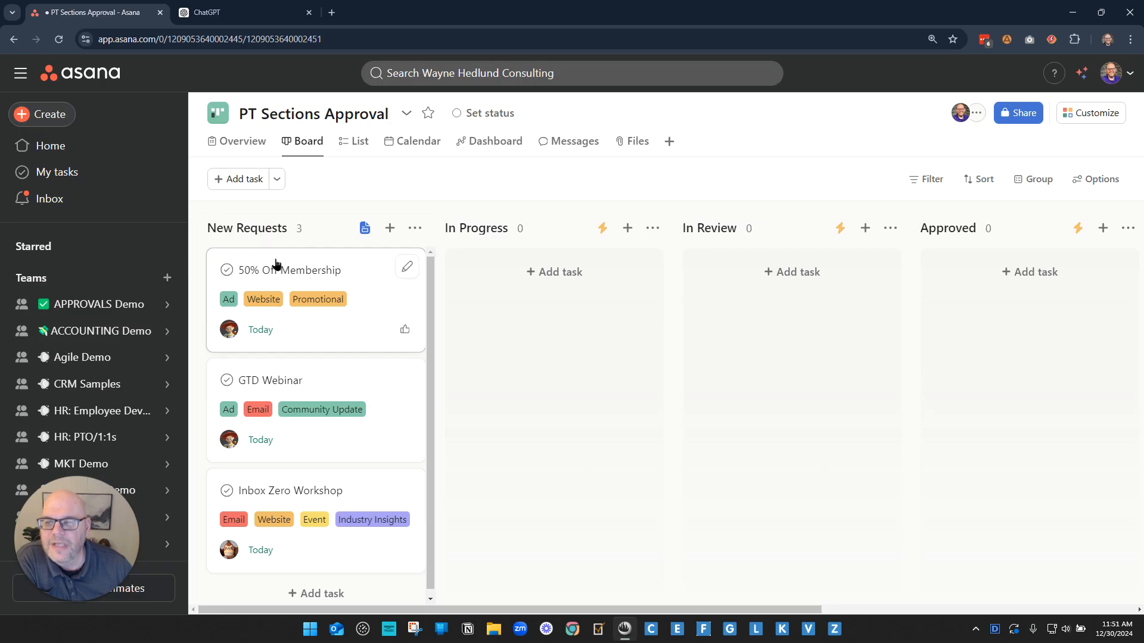
drag(276, 268, 518, 285)
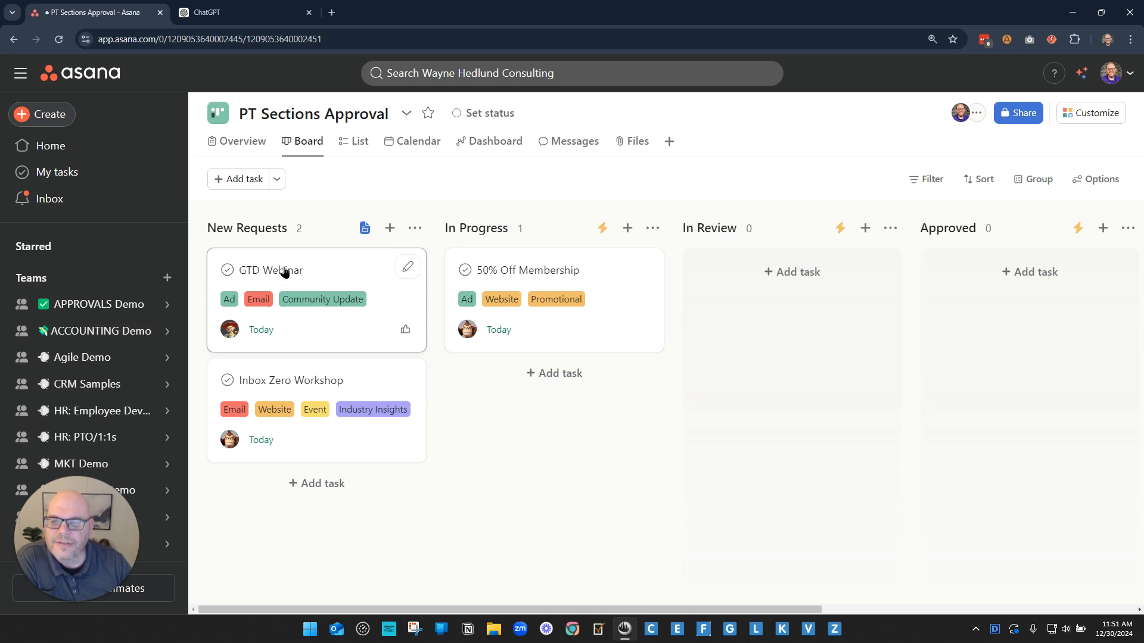
drag(286, 268, 554, 292)
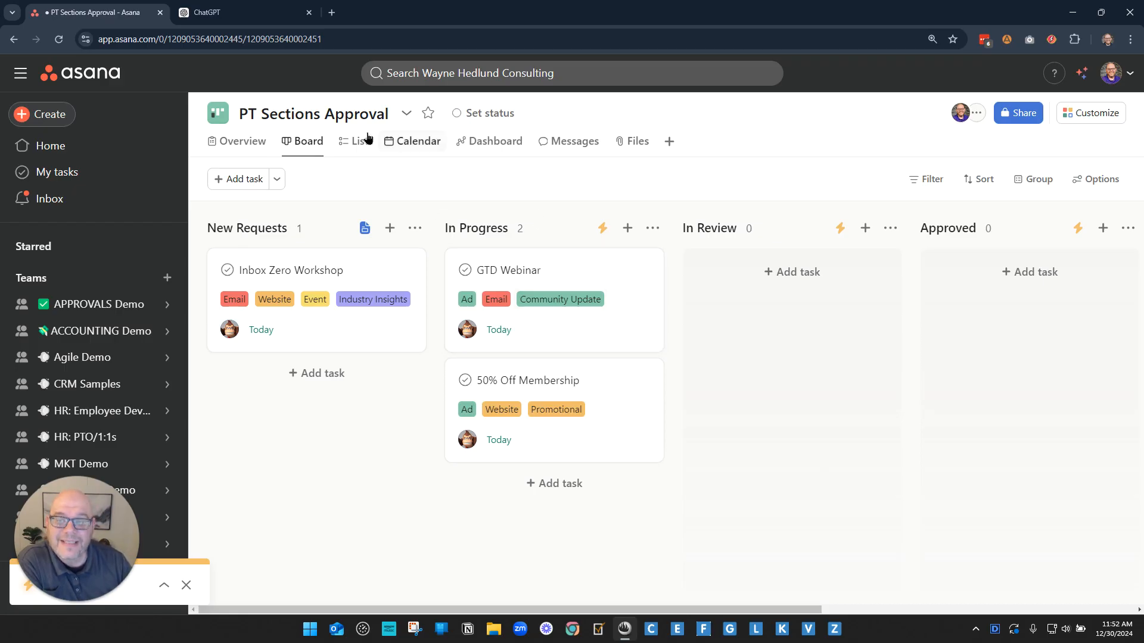
- Move the GTD Webinar task from In Progress to In Review
drag(324, 113, 397, 114)
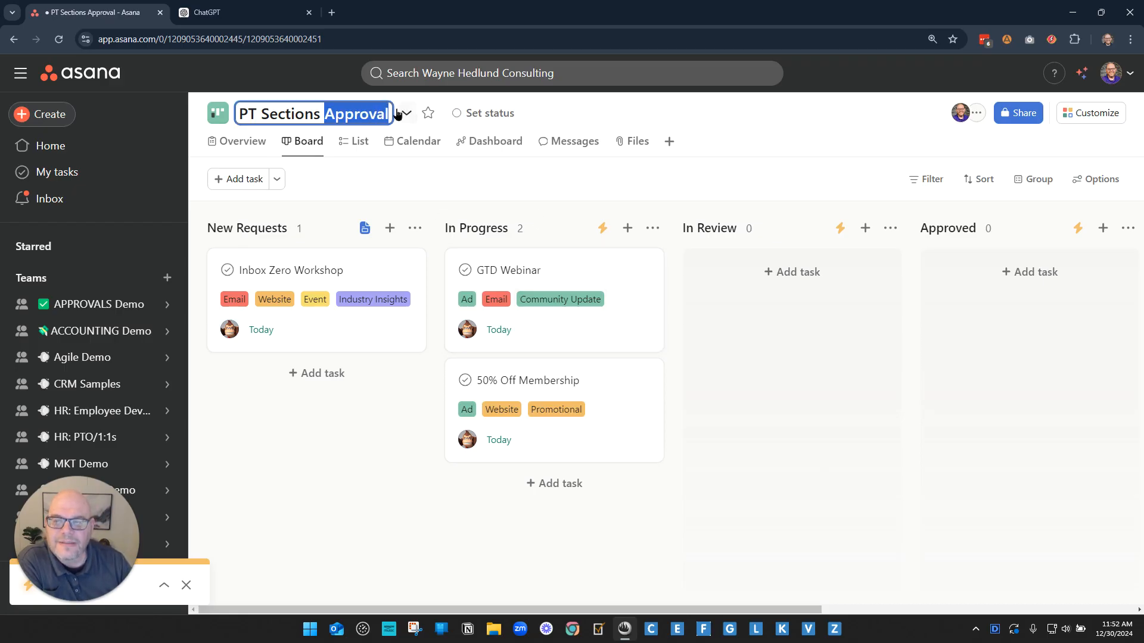
click(493, 186)
mouse_move(472, 335)
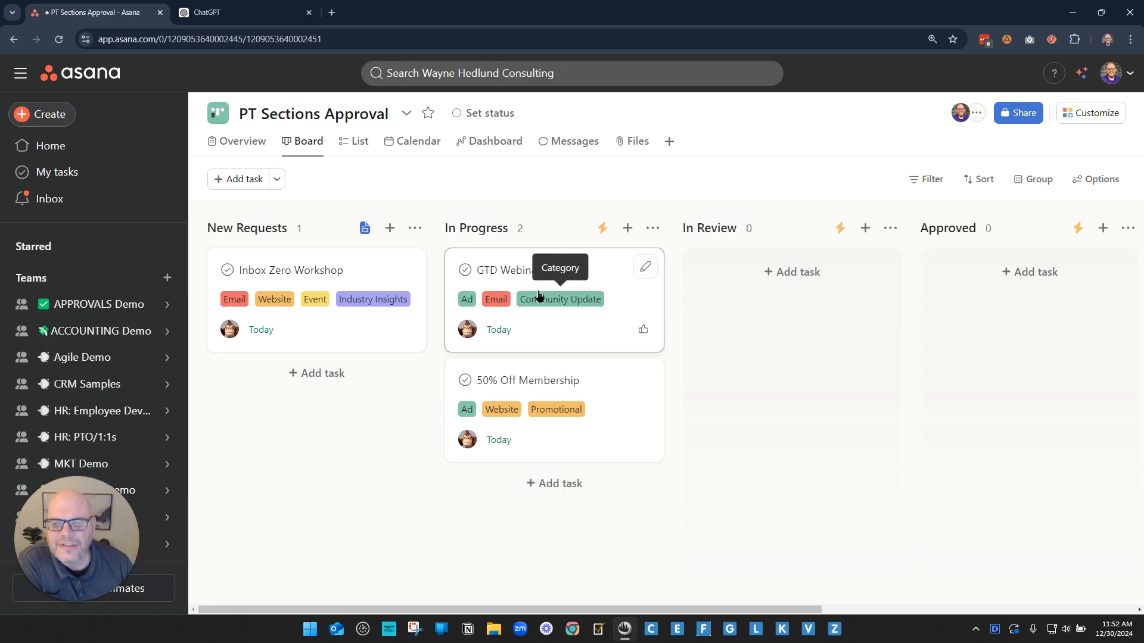
drag(536, 272, 782, 278)
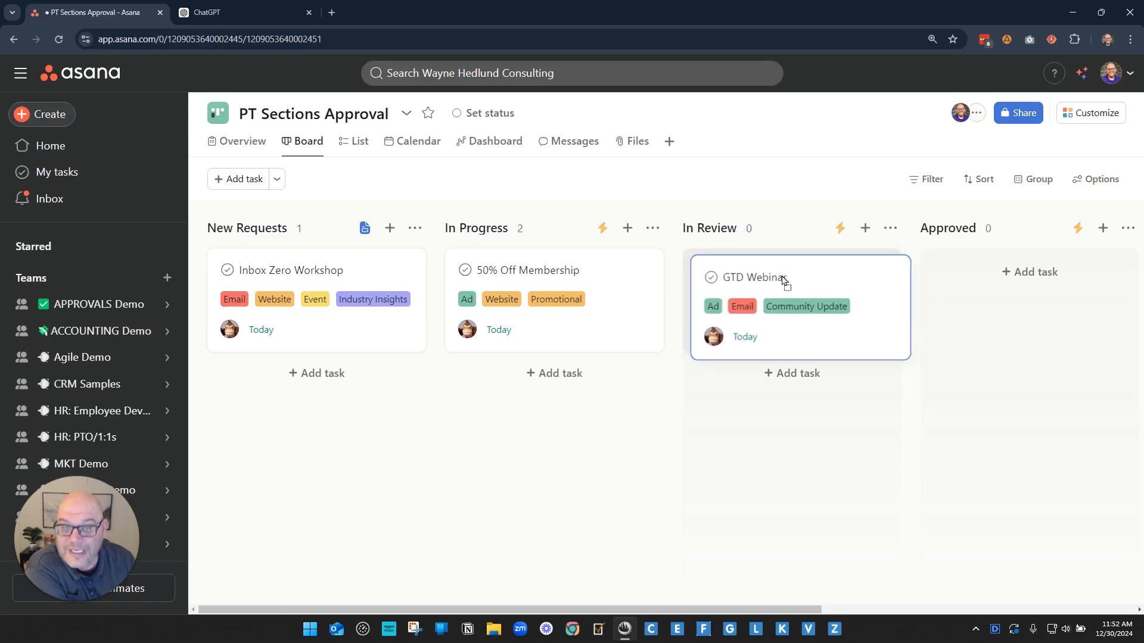
drag(782, 278, 782, 280)
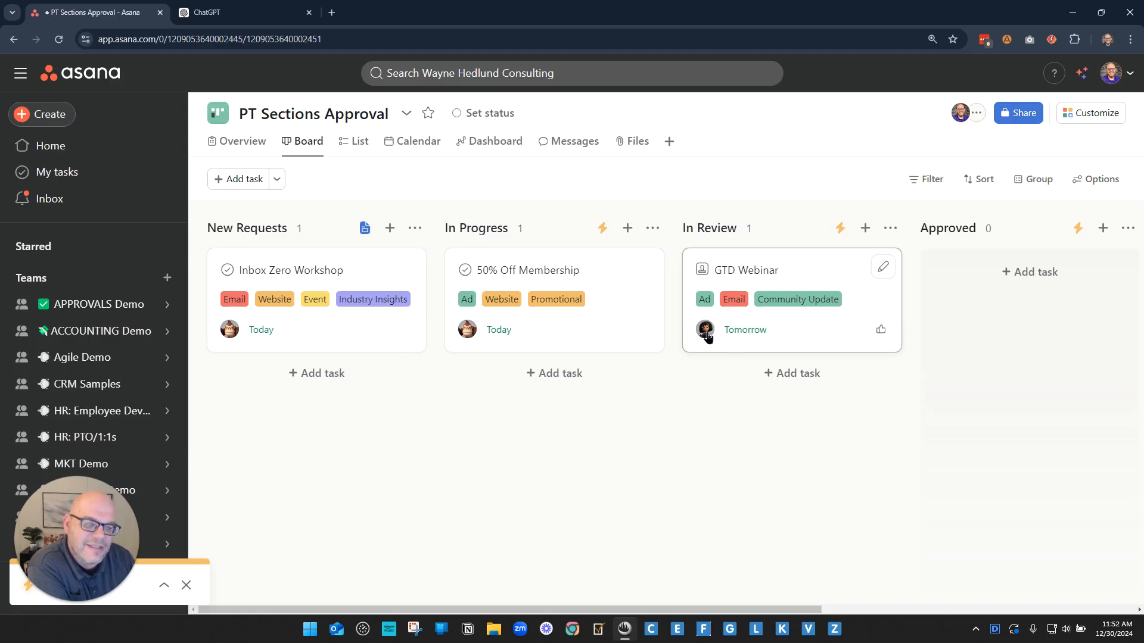
- Set the GTD Webinar approval's status to Changes requested and close its details
mouse_move(703, 334)
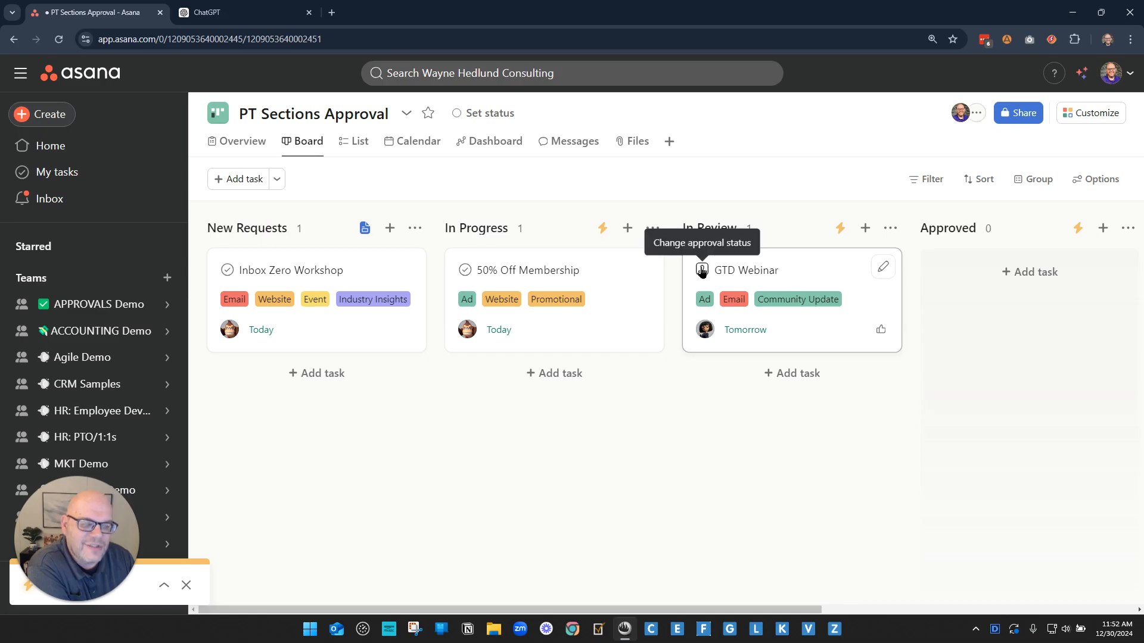
click(701, 270)
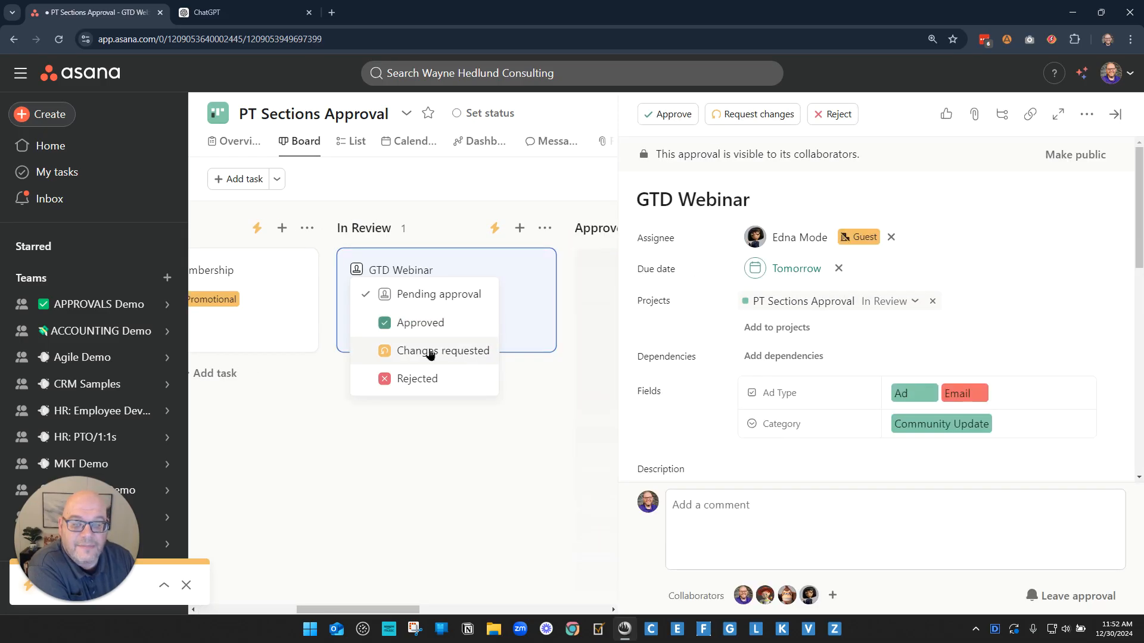
click(429, 351)
drag(367, 612, 269, 613)
click(339, 539)
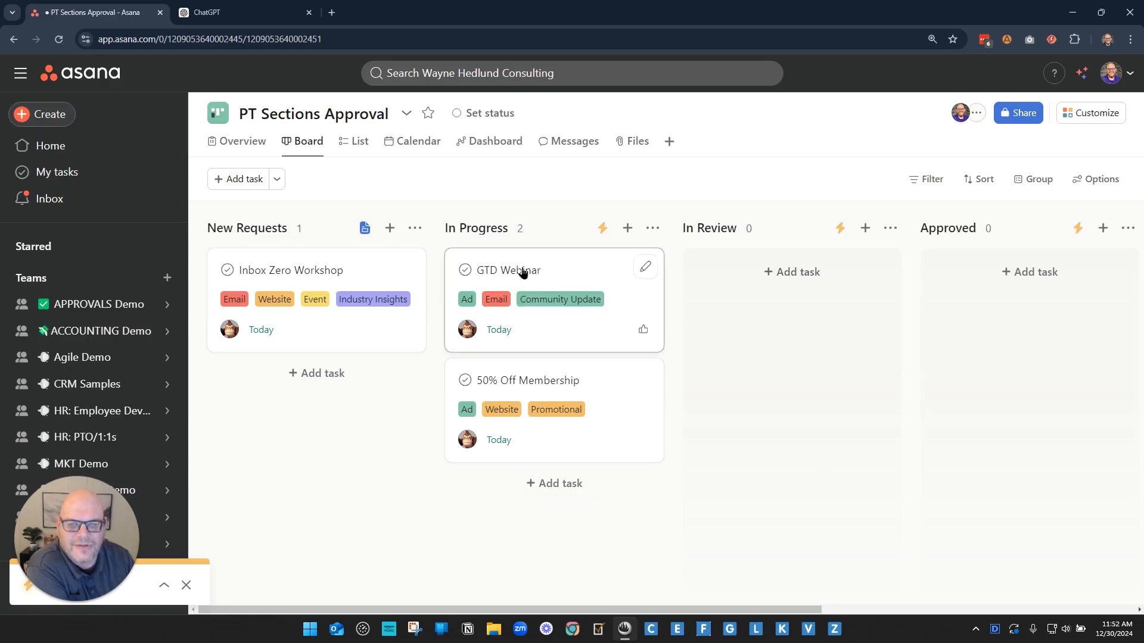
- Move both the GTD Webinar and 50% Off Membership tasks from In Progress to In Review
drag(521, 270, 771, 284)
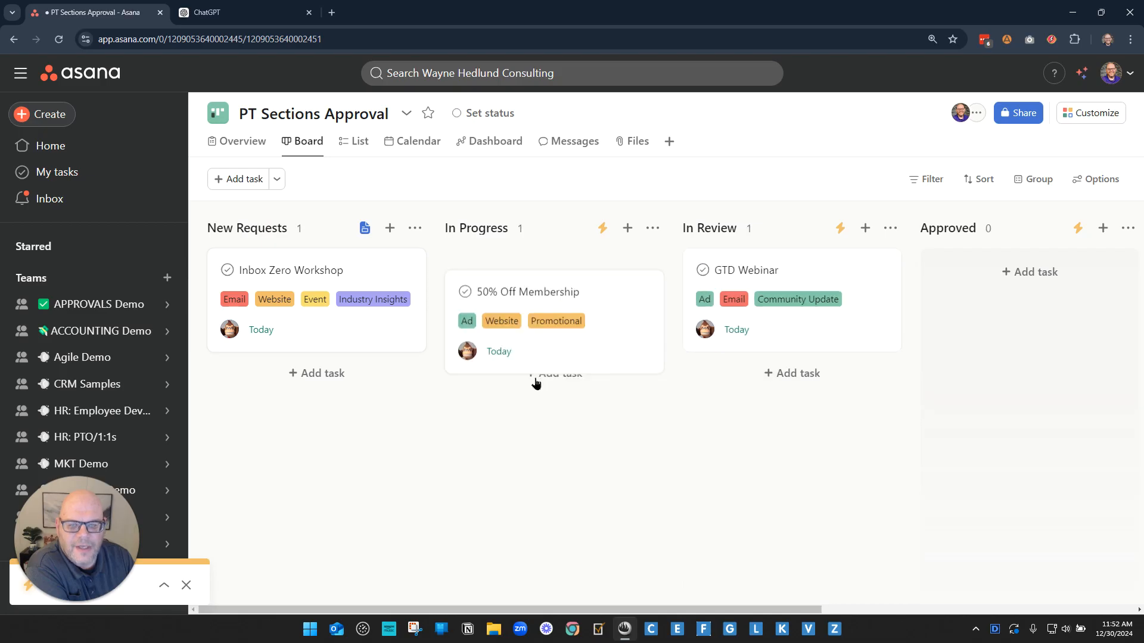
drag(524, 277, 784, 283)
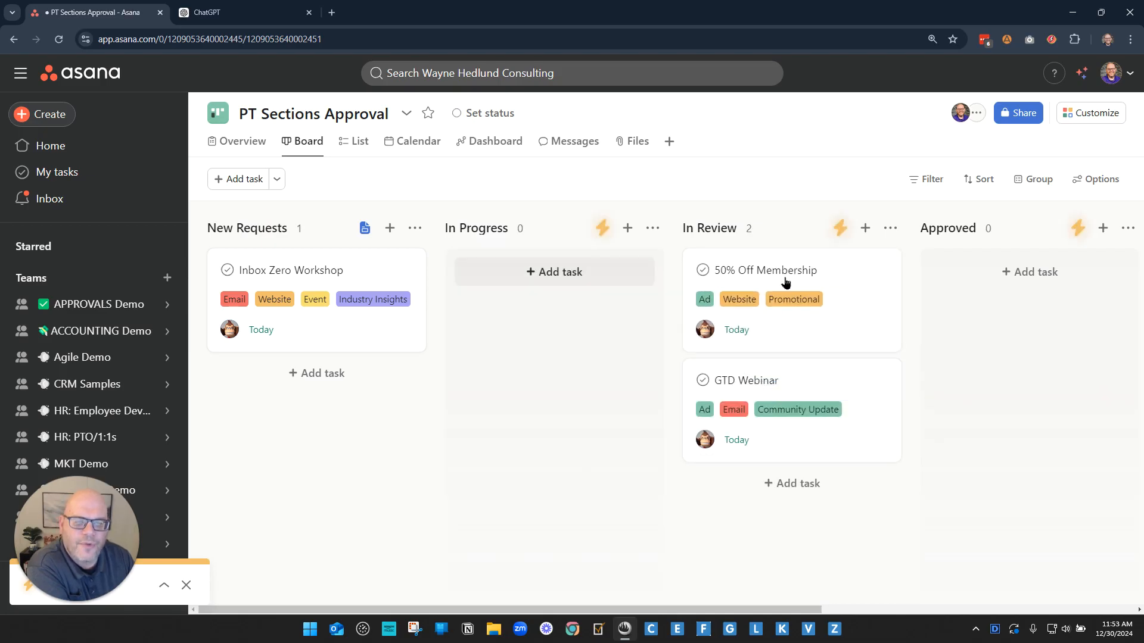
- Set the 50% Off Membership and GTD Webinar approvals in In Review to Approved and close the details
scroll(474, 335, right, 5)
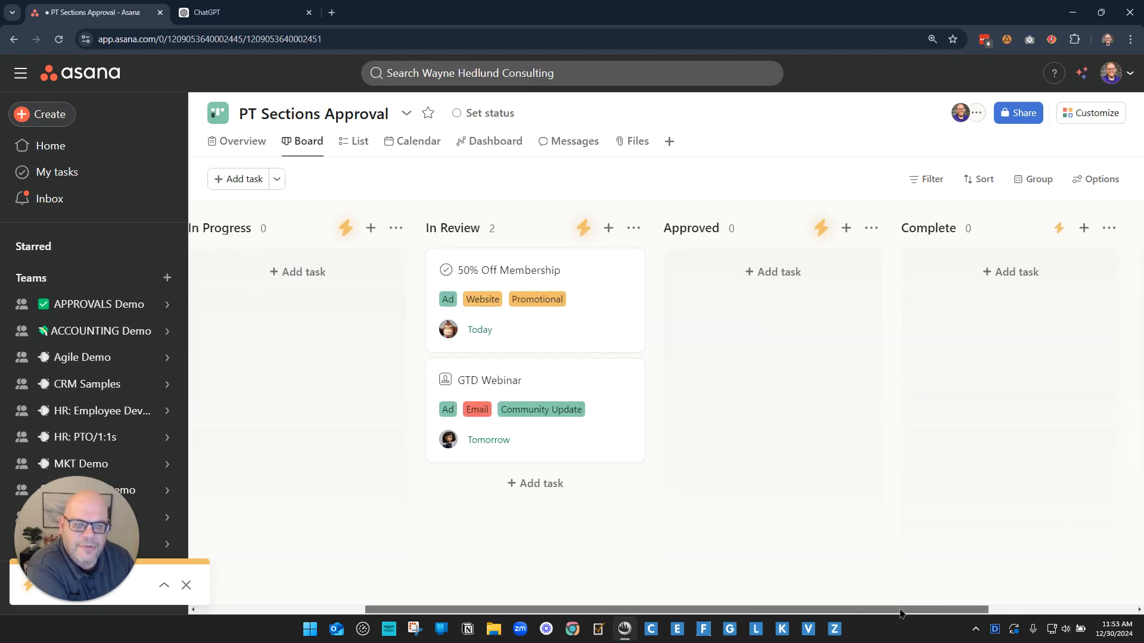
click(447, 271)
click(475, 324)
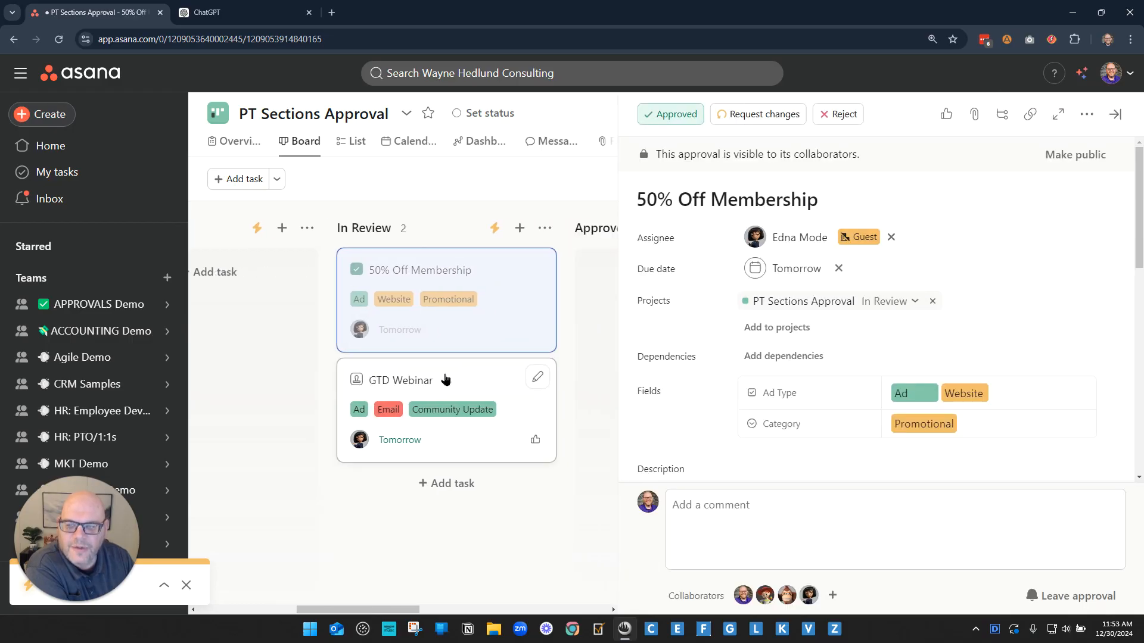
click(356, 382)
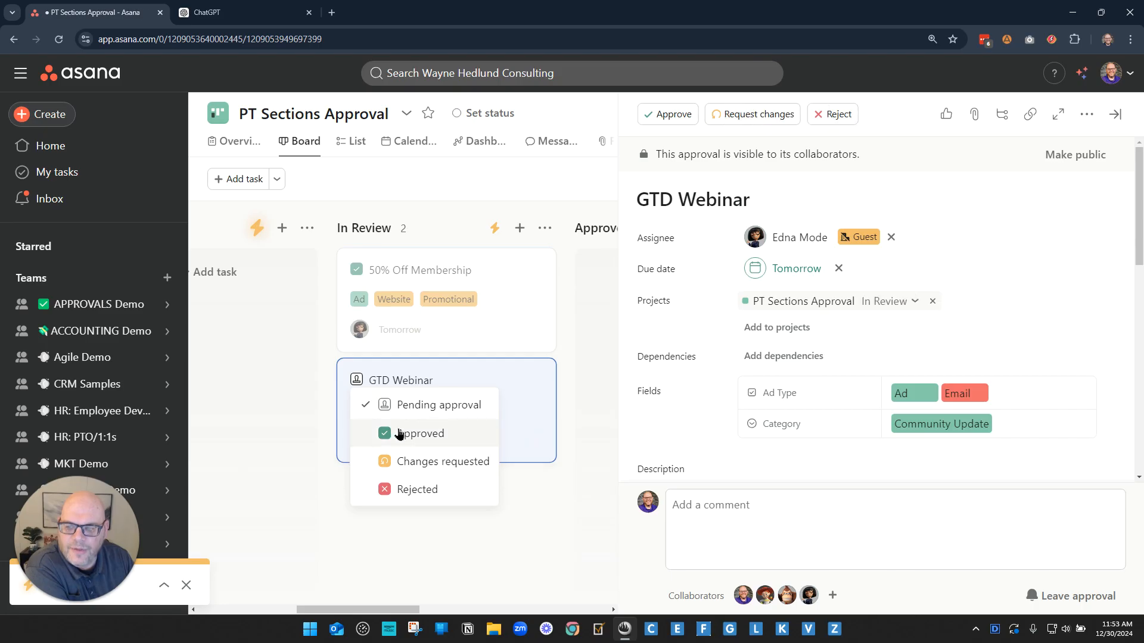
click(395, 434)
click(612, 442)
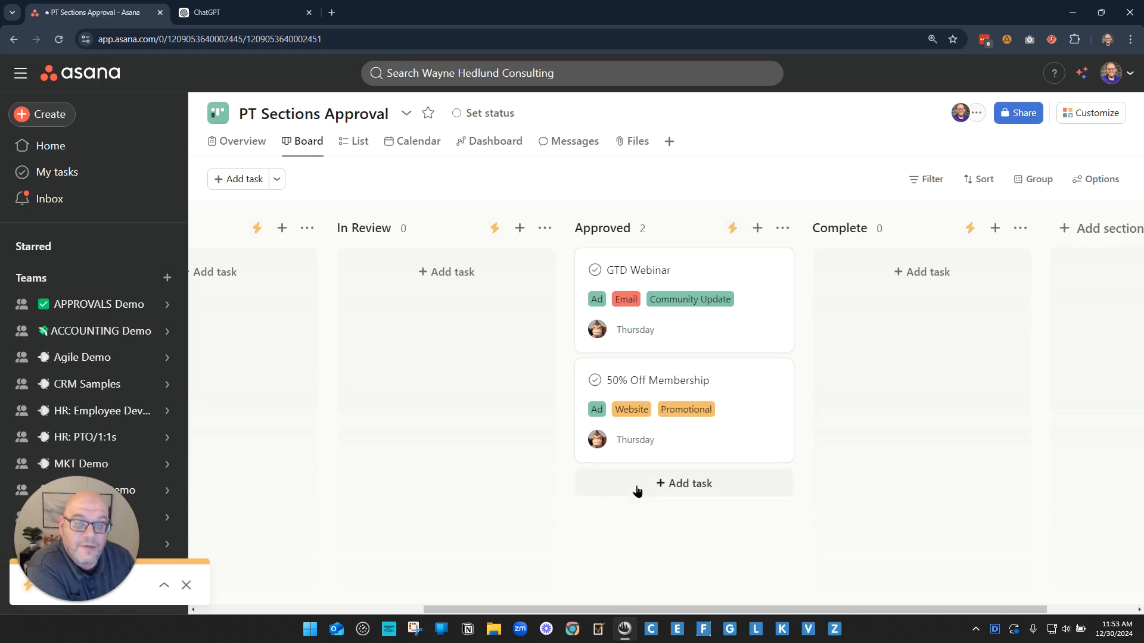
- Mark the GTD Webinar and 50% Off Membership tasks in the Approved section as complete
click(594, 270)
click(594, 380)
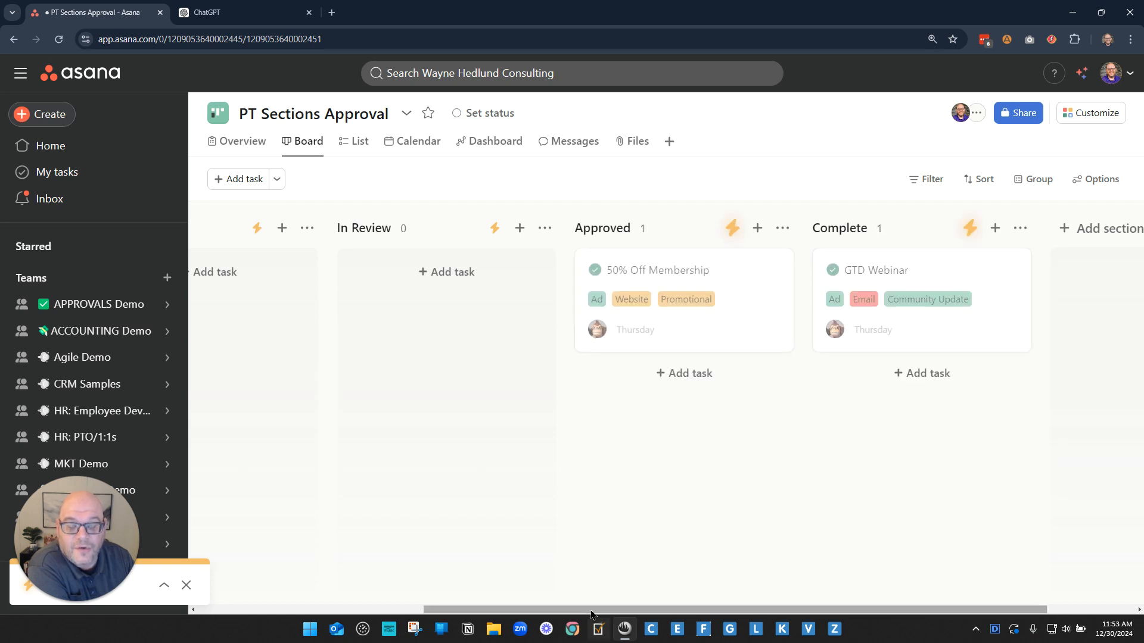
- Open the PT Complete-It Approval project from the APPROVALS Demo team overview
drag(592, 611, 226, 570)
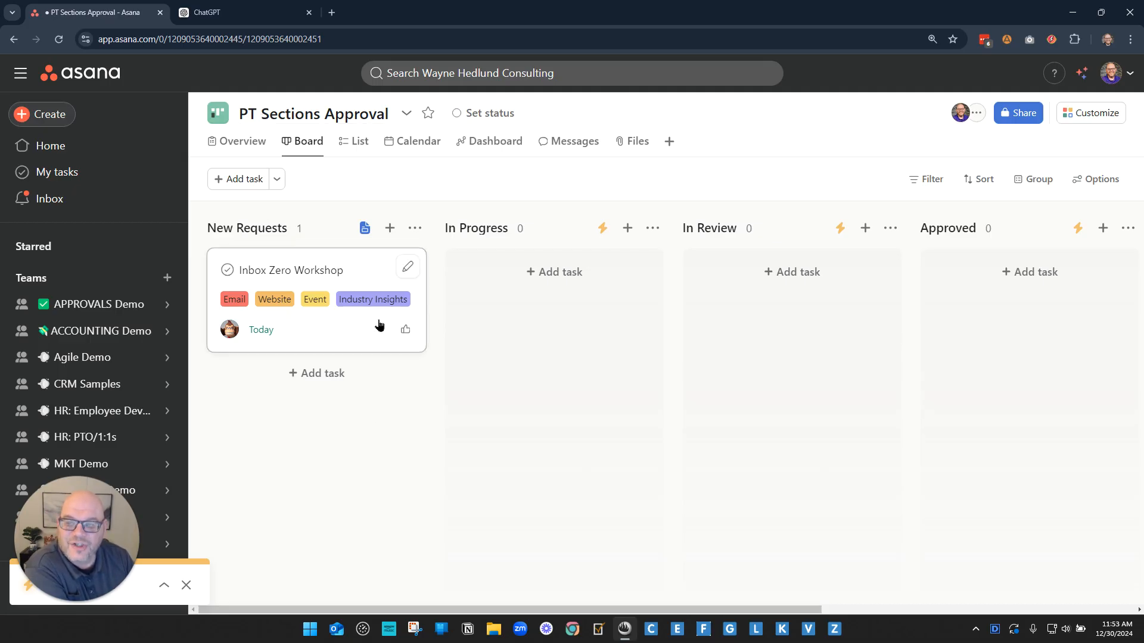
click(75, 306)
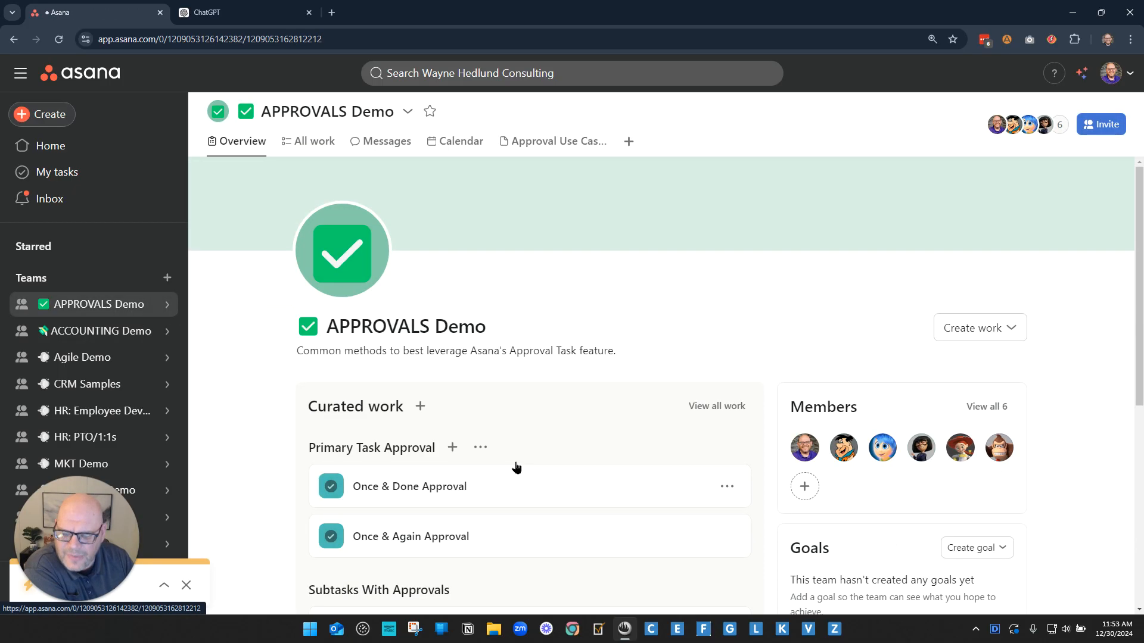
scroll(514, 463, down, 6)
click(433, 446)
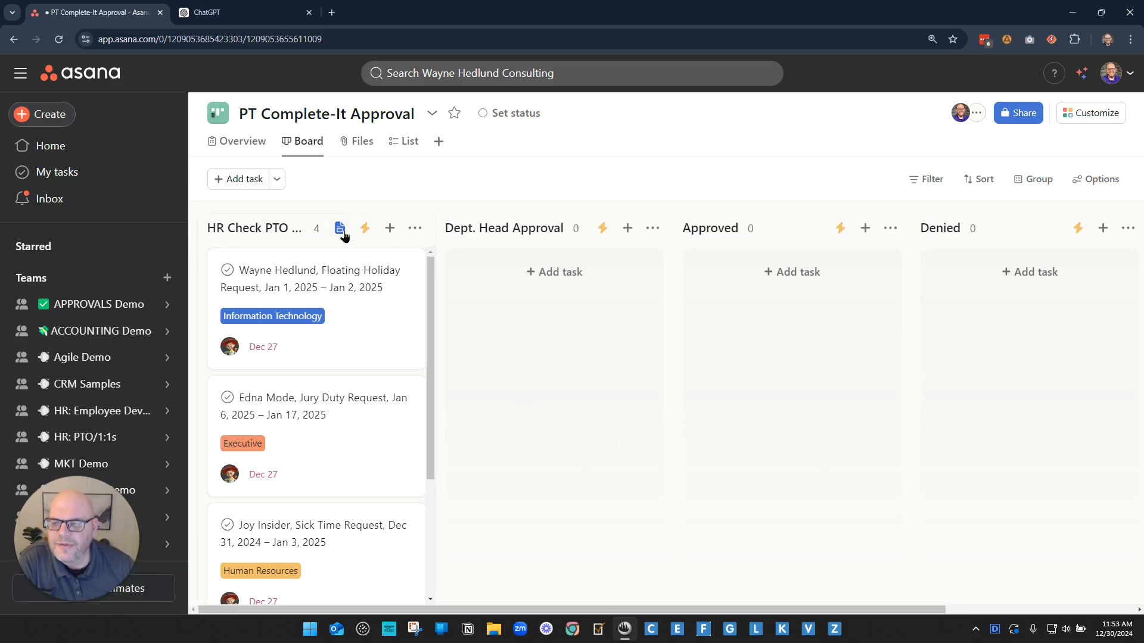
- Review the form details of the Floating Holiday and Jury Duty requests in the HR Check PTO section, and close the details
click(379, 291)
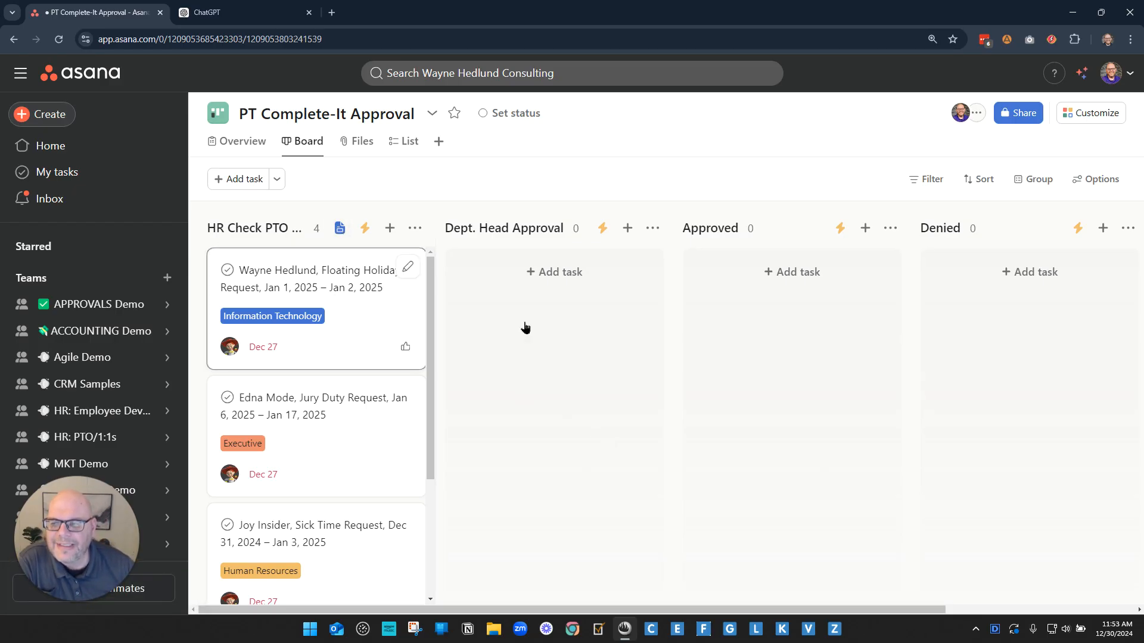
scroll(956, 366, down, 5)
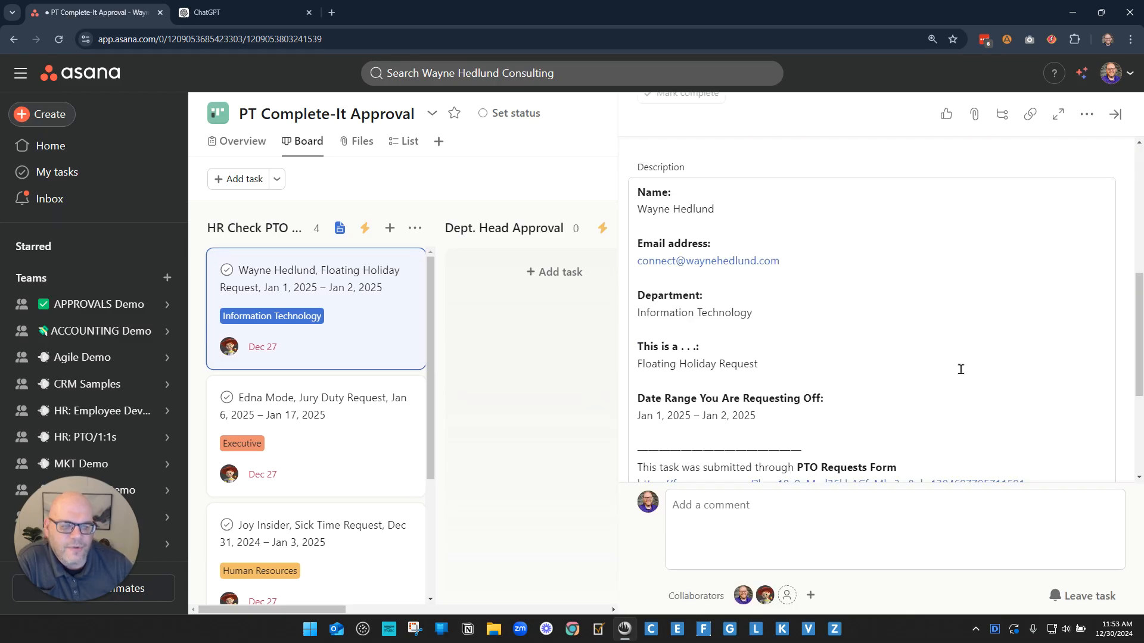
click(334, 446)
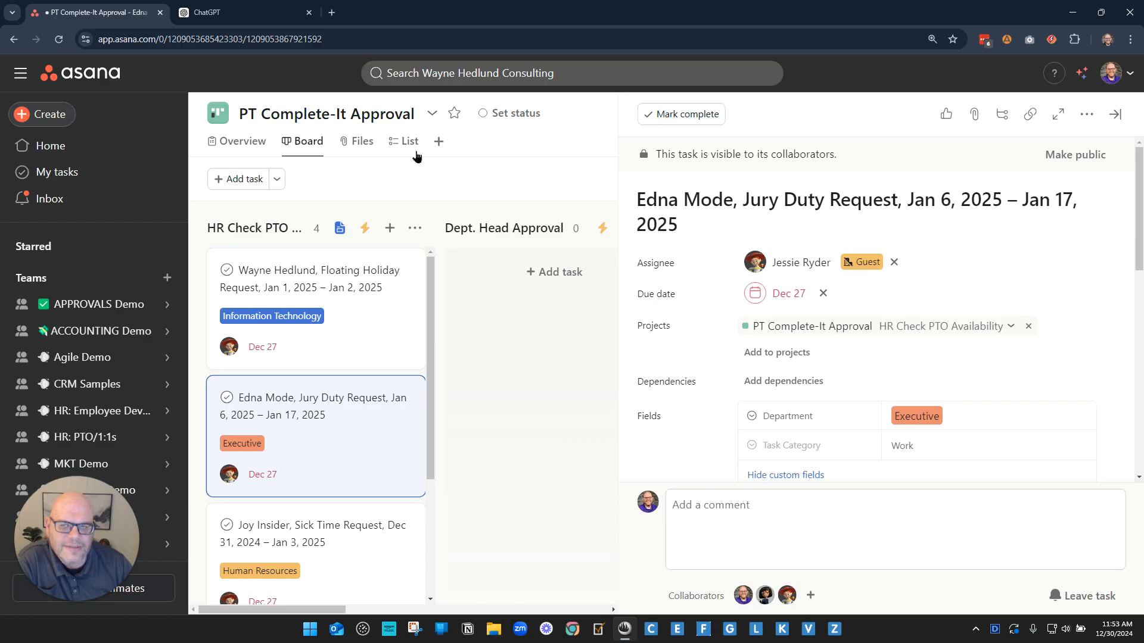
scroll(932, 383, down, 5)
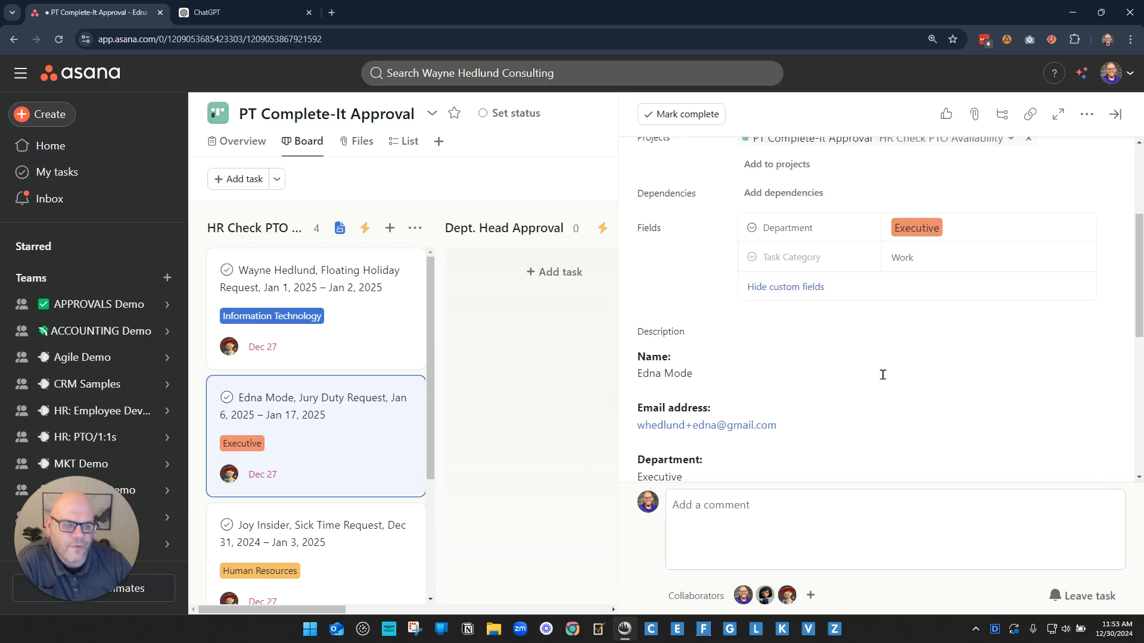
click(500, 187)
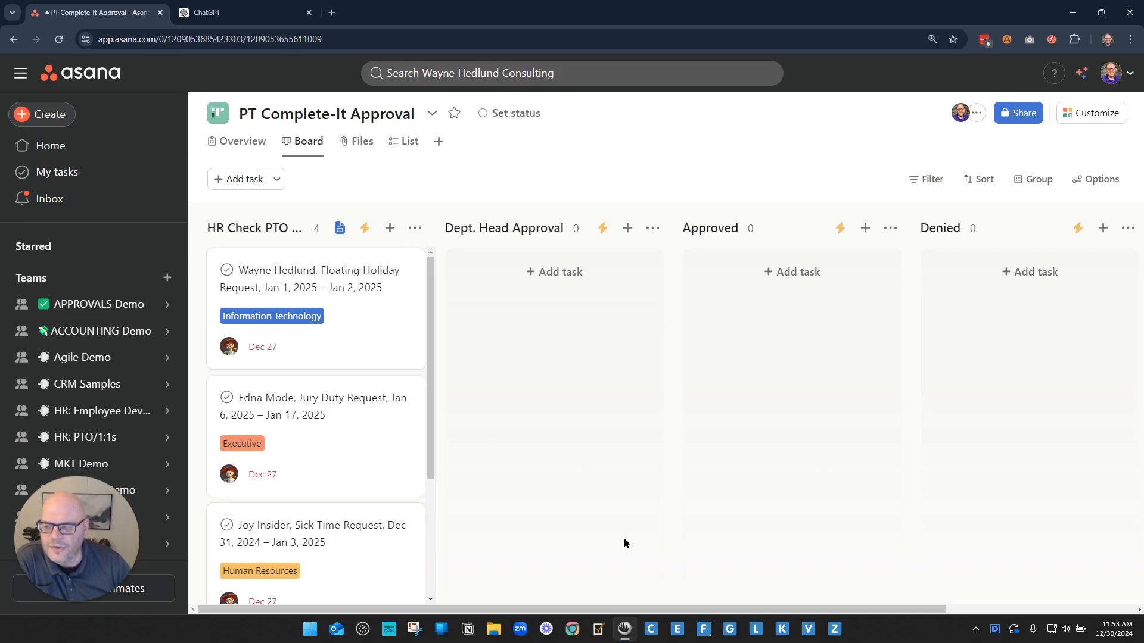
- Mark the PTO, Sick Time, Jury Duty and Floating Holiday requests in the HR Check PTO section as complete
scroll(384, 513, down, 3)
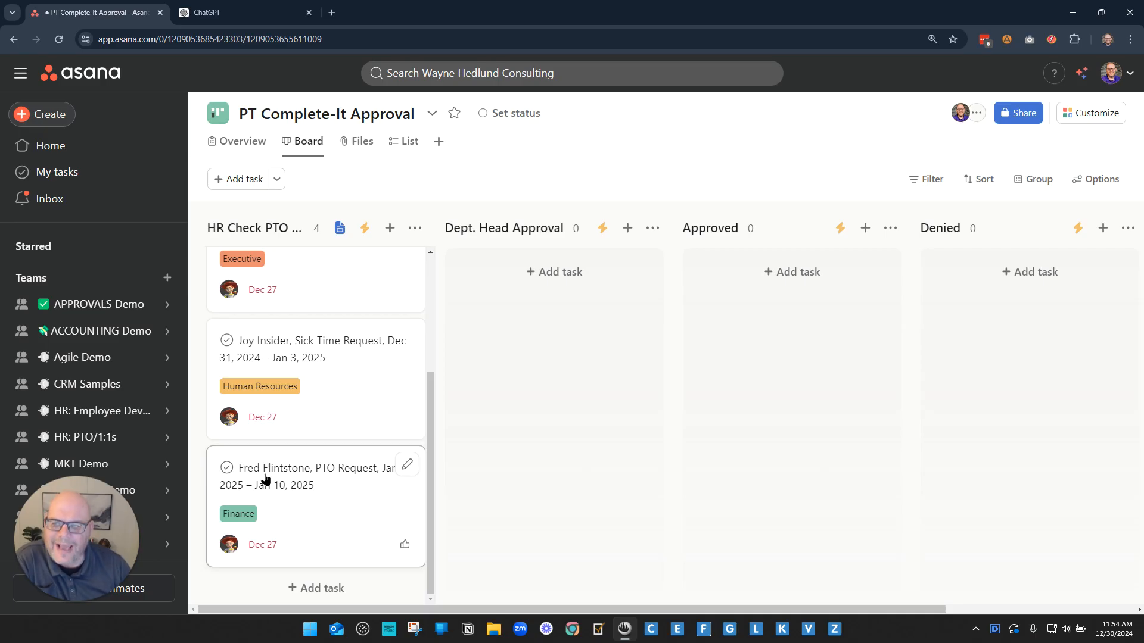
double_click(279, 114)
drag(347, 114, 261, 114)
click(376, 182)
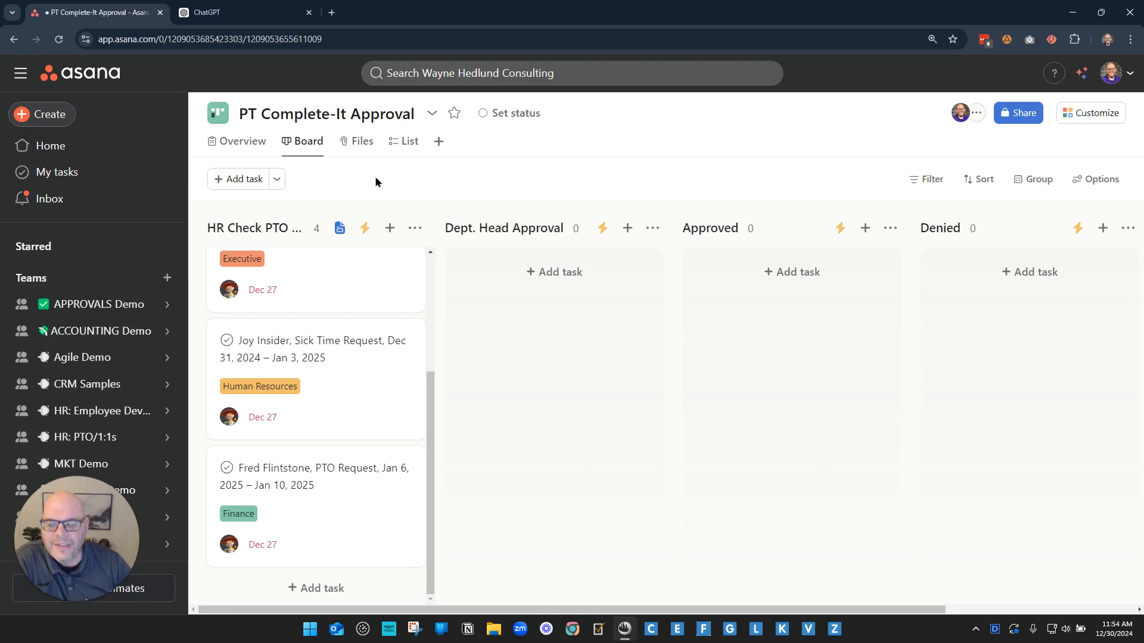
click(226, 468)
click(228, 342)
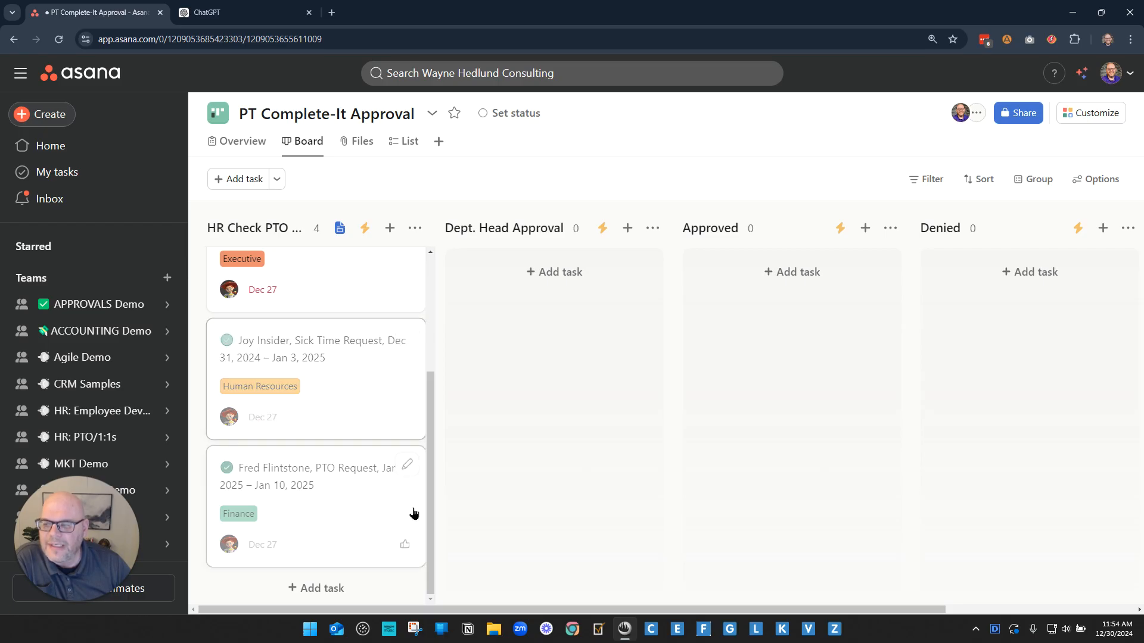
scroll(393, 518, up, 3)
click(226, 398)
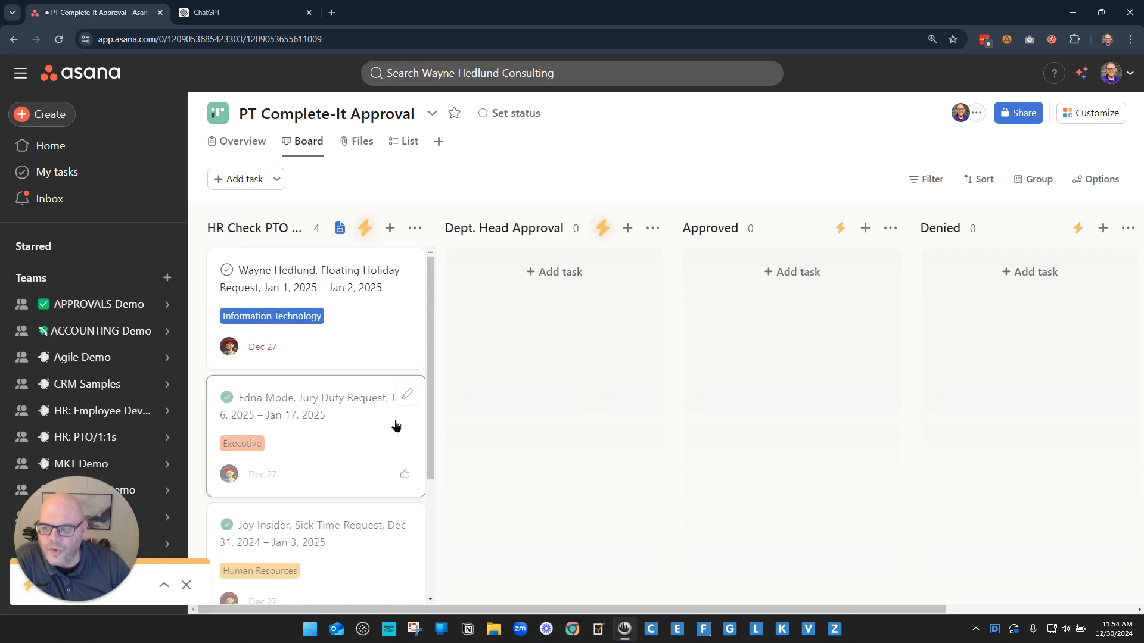
click(227, 269)
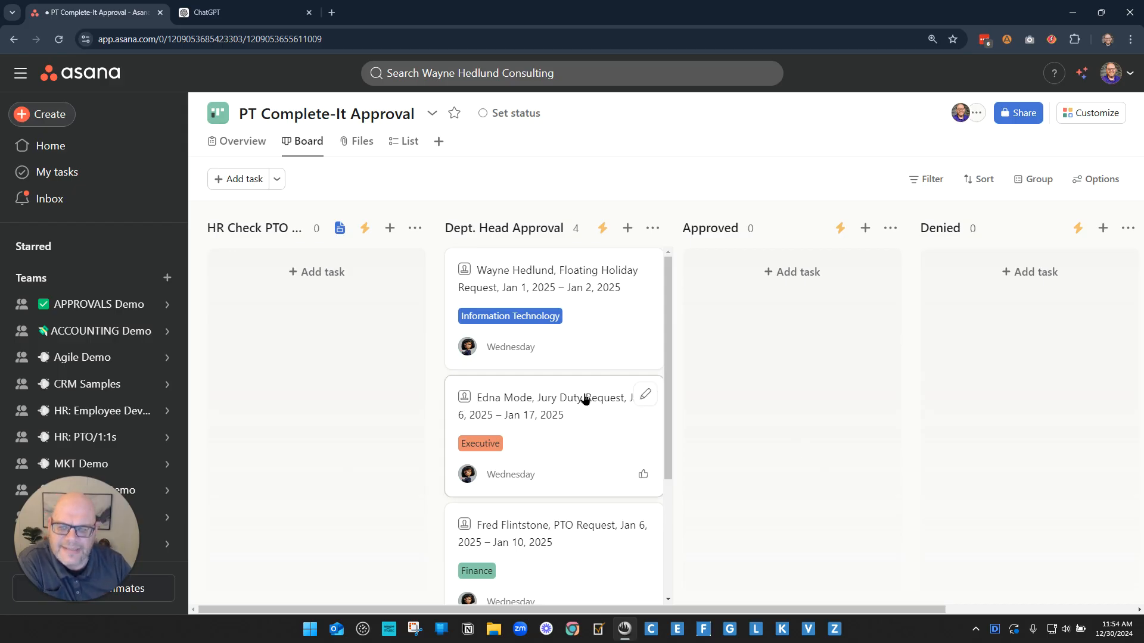
- Examine the request cards in the Dept. Head Approval section, checking their approval type, department and assignee
scroll(580, 488, down, 3)
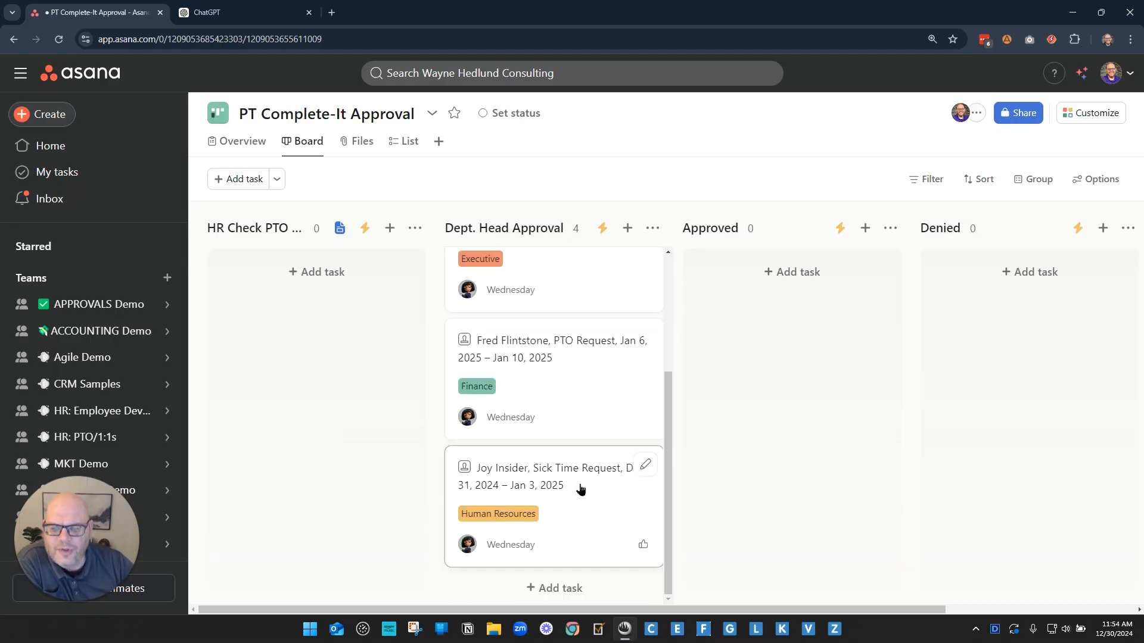
scroll(581, 488, up, 1)
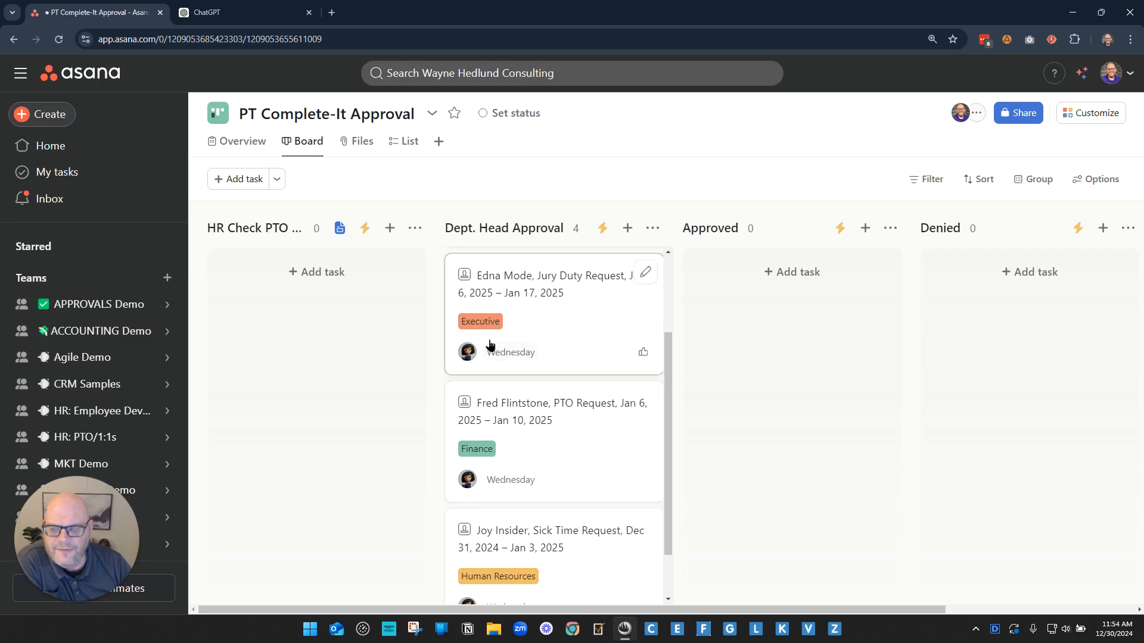
scroll(598, 503, down, 1)
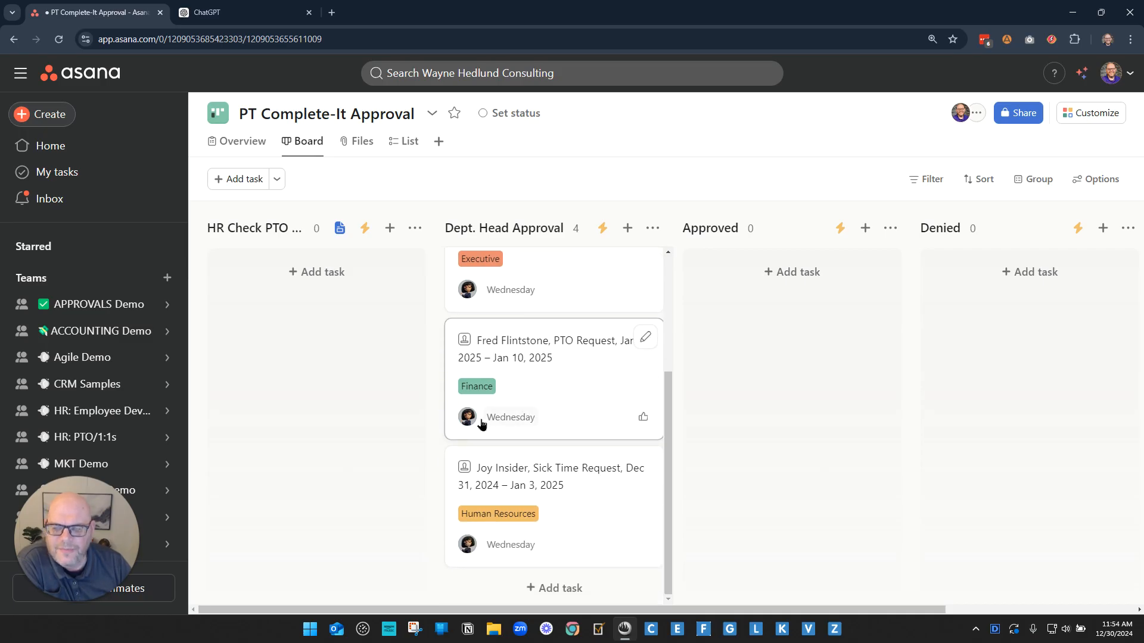
mouse_move(467, 416)
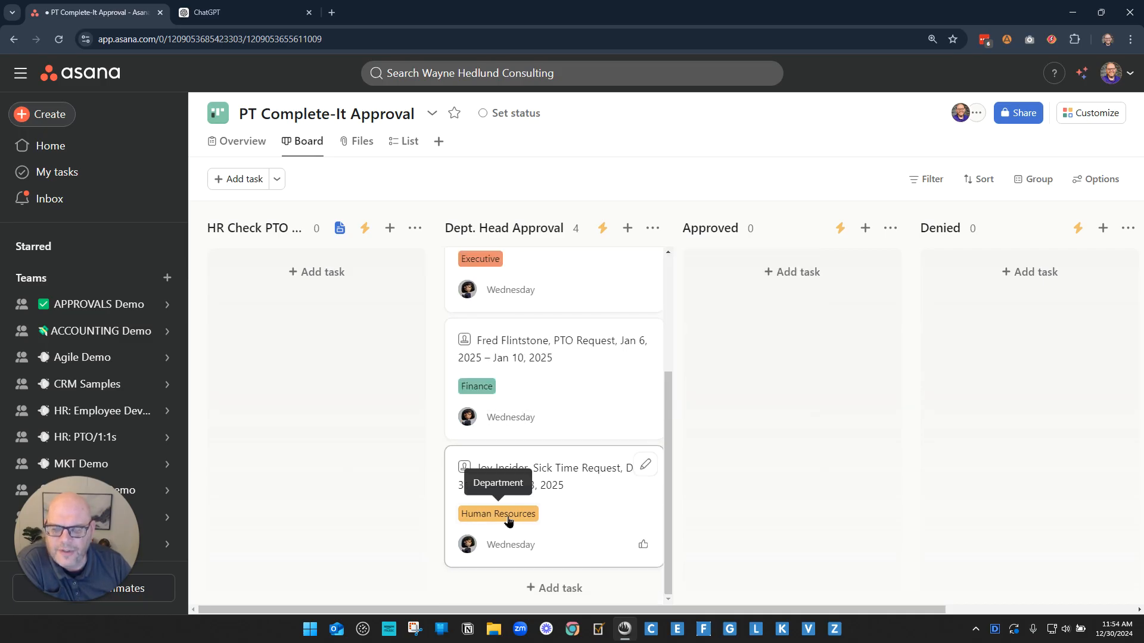
scroll(601, 534, up, 3)
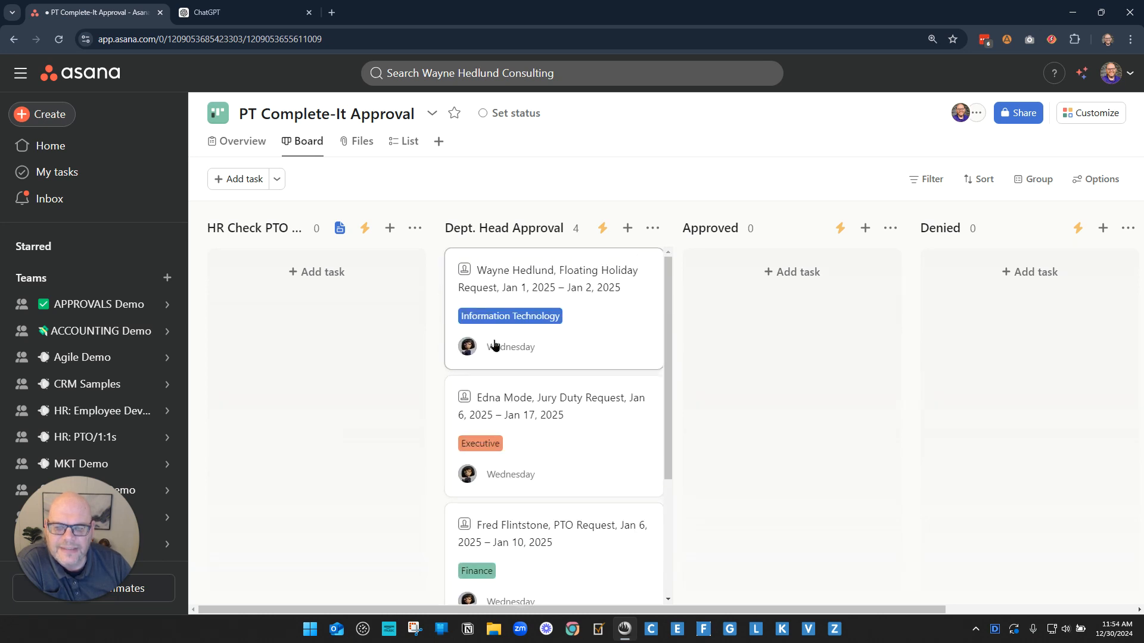
mouse_move(467, 347)
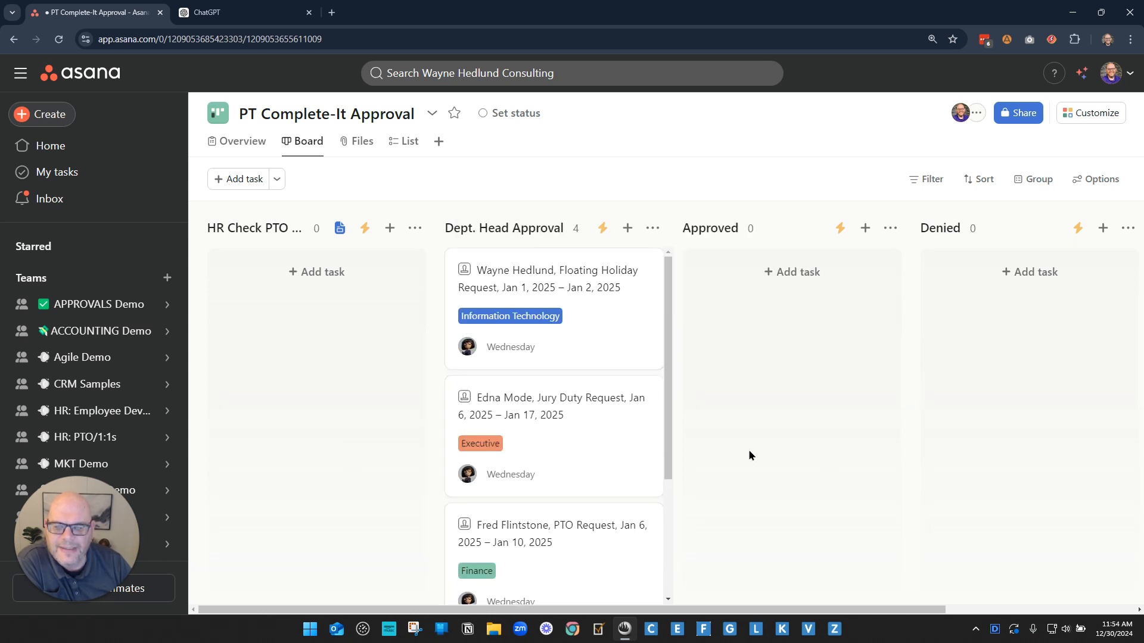
- Set the Floating Holiday Request in Dept. Head Approval to Rejected and the Jury Duty Request to Approved
click(462, 273)
click(516, 378)
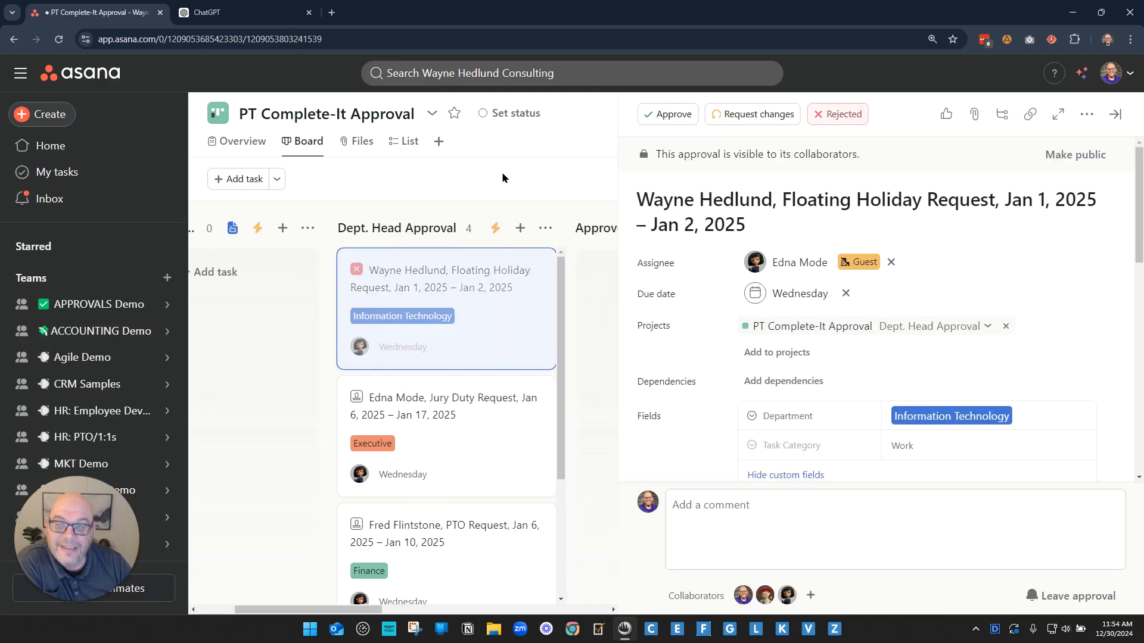
click(616, 525)
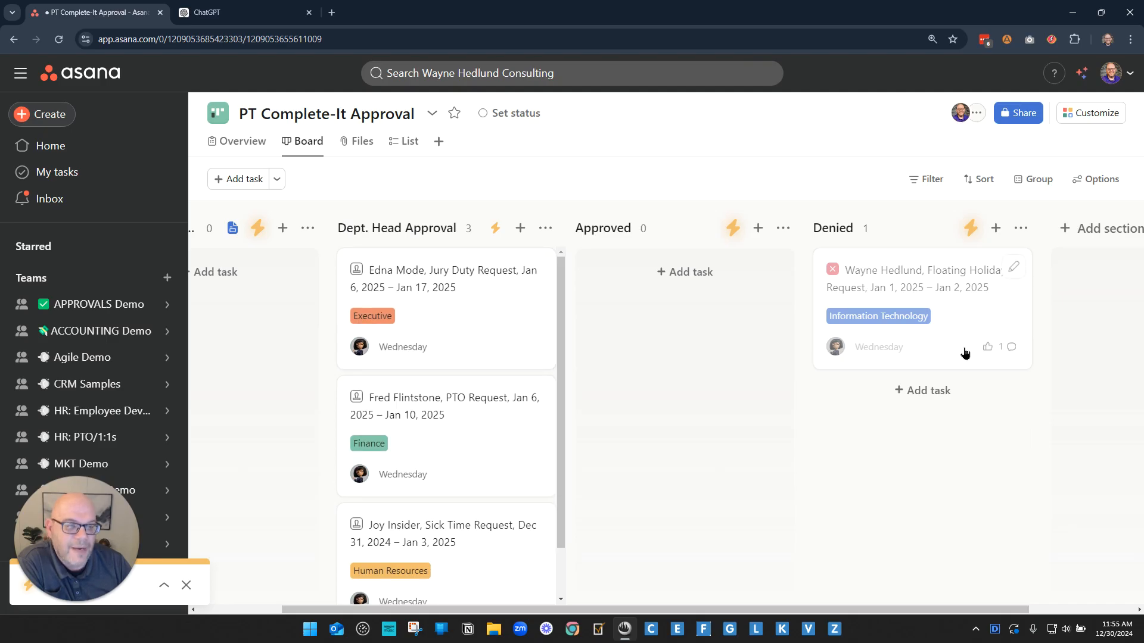
click(356, 273)
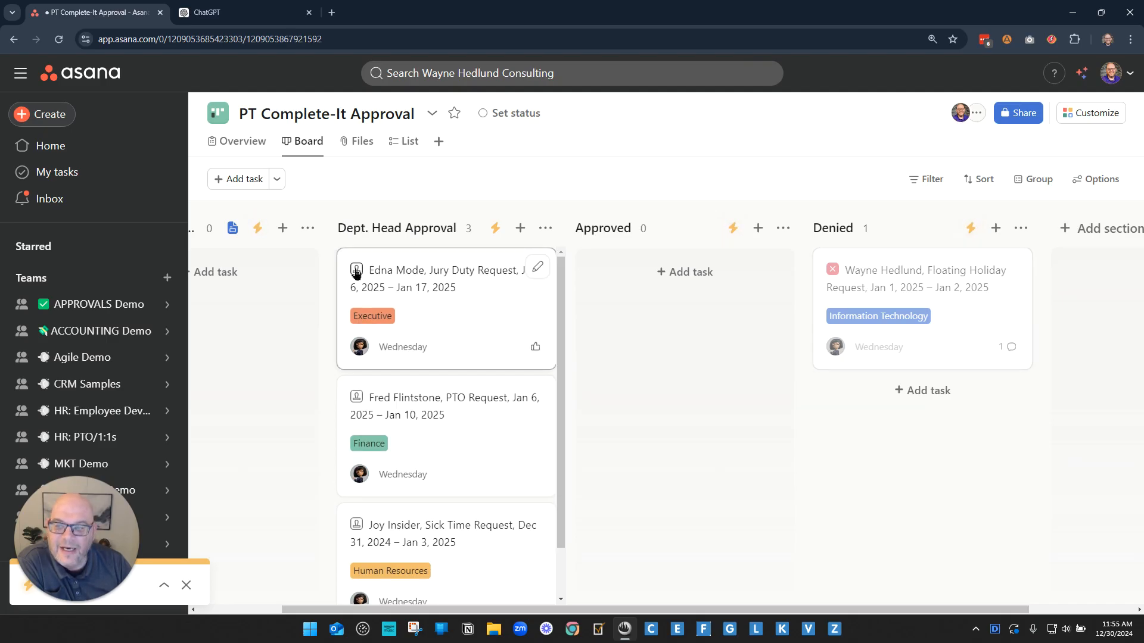
click(397, 322)
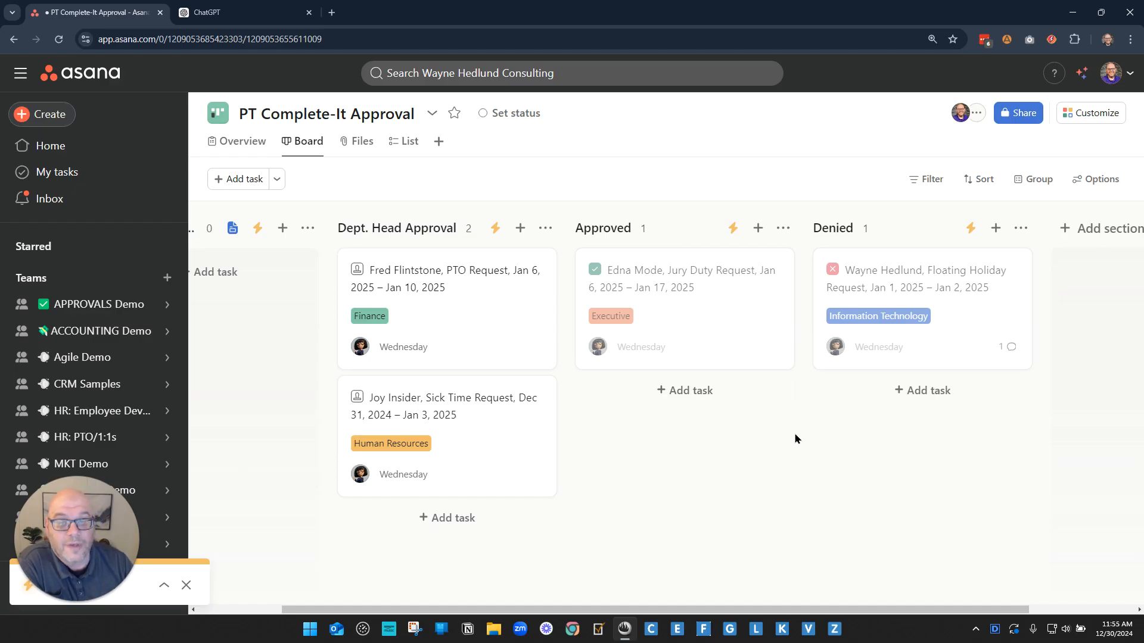
- Read the automatic comment on the rejected Floating Holiday Request in the Denied section and close its details
click(1008, 349)
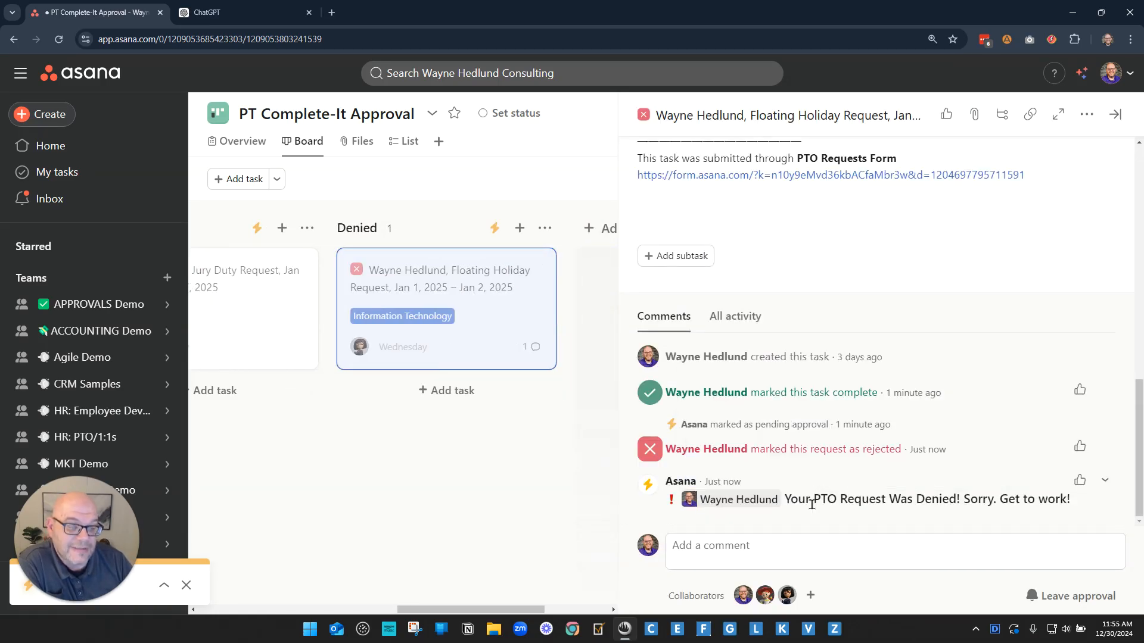
drag(815, 500, 1060, 508)
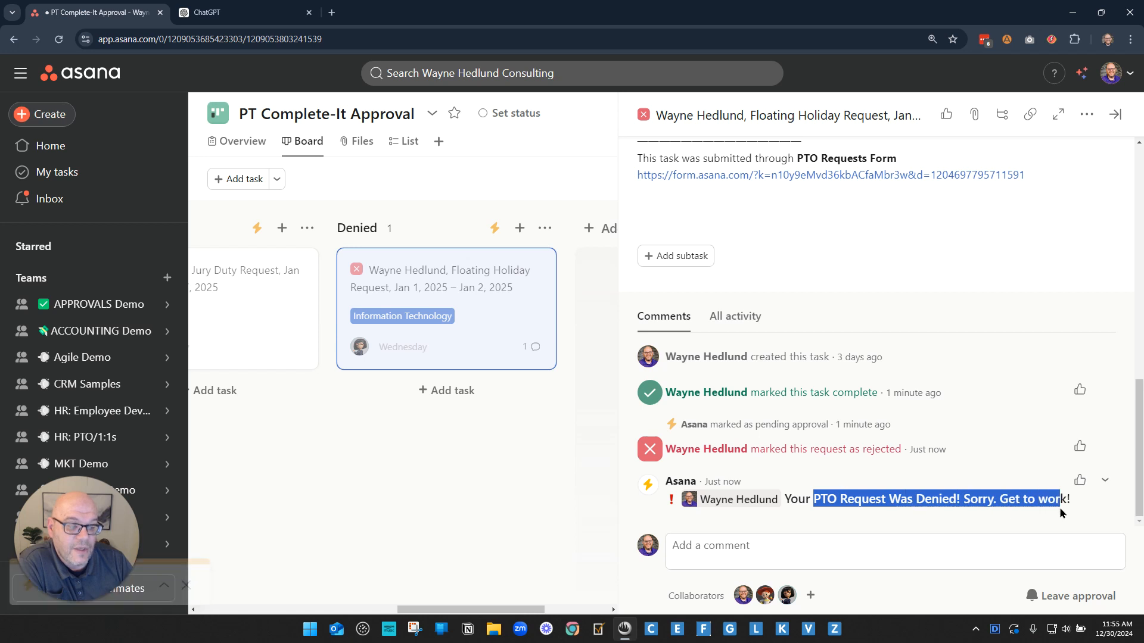
click(1047, 503)
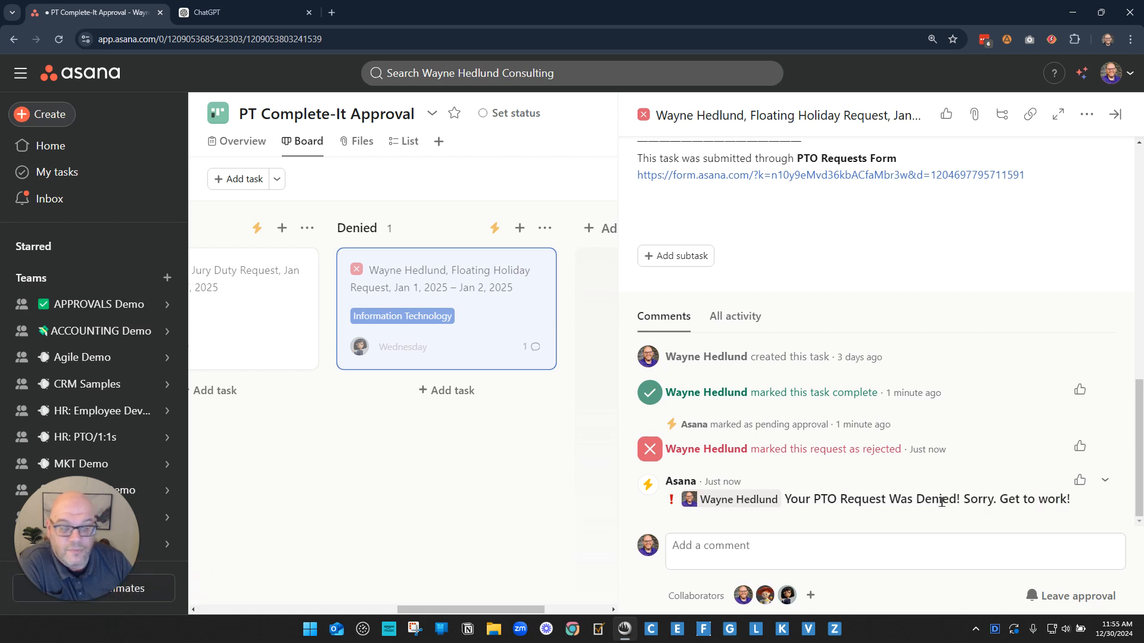
drag(481, 609, 286, 601)
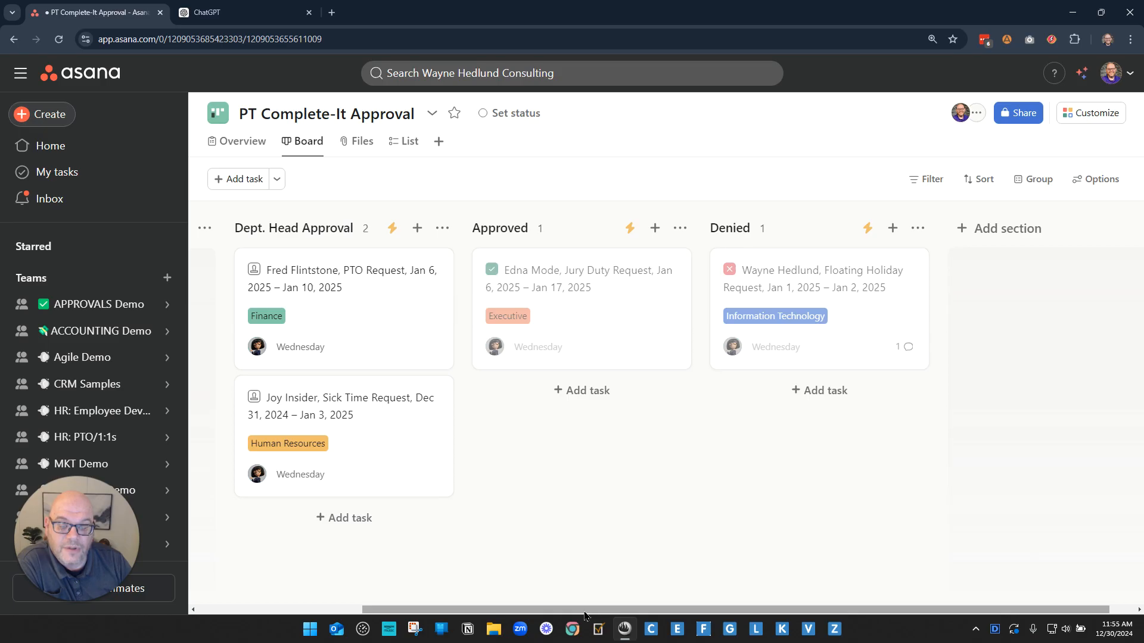
drag(585, 611, 422, 611)
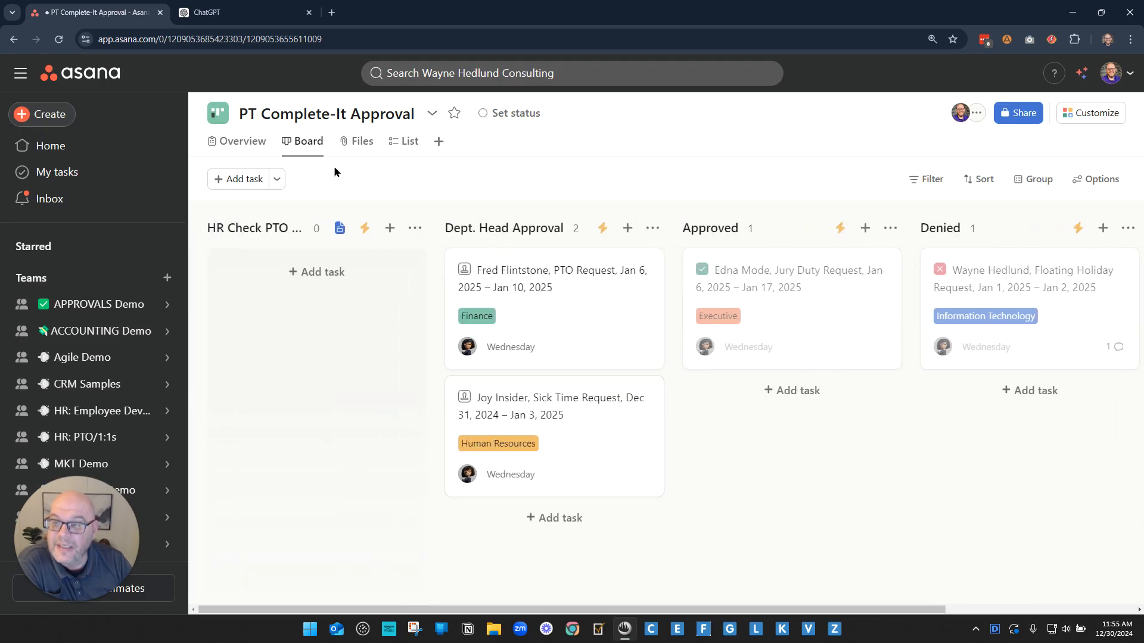
- Open the PT Subtask Complete-It Approval project from the APPROVALS Demo team overview
click(69, 304)
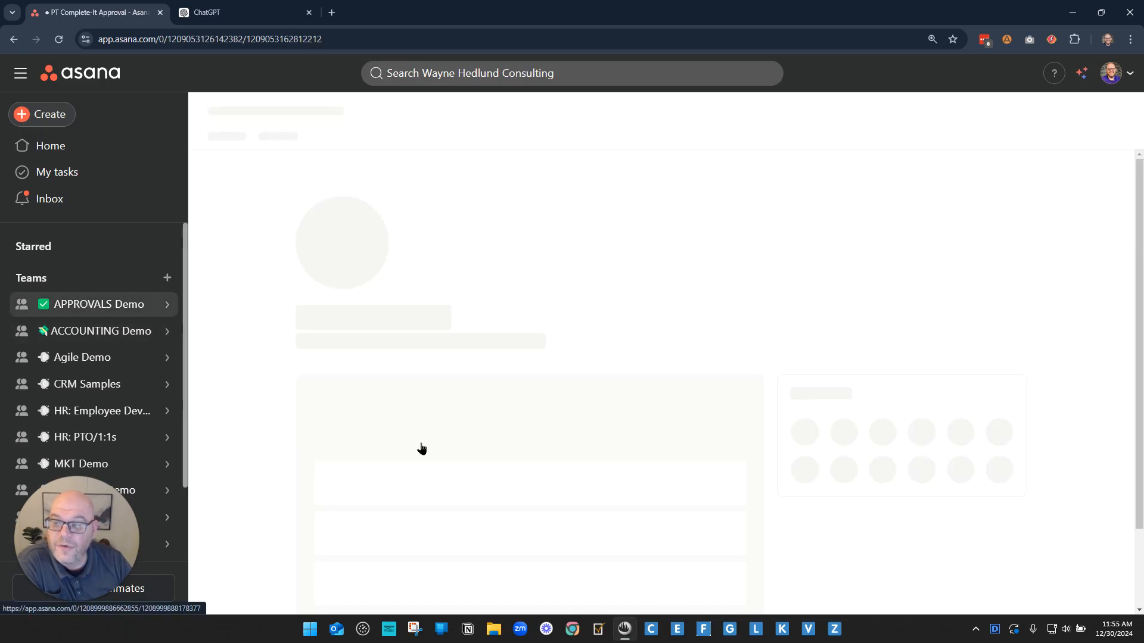
scroll(478, 433, down, 10)
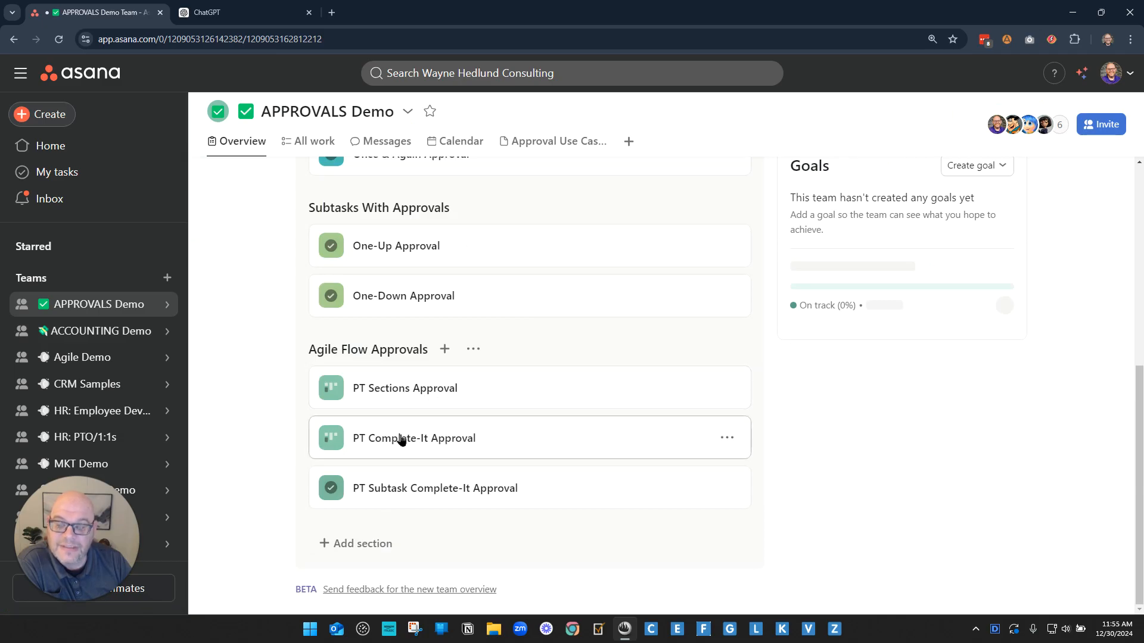
click(411, 495)
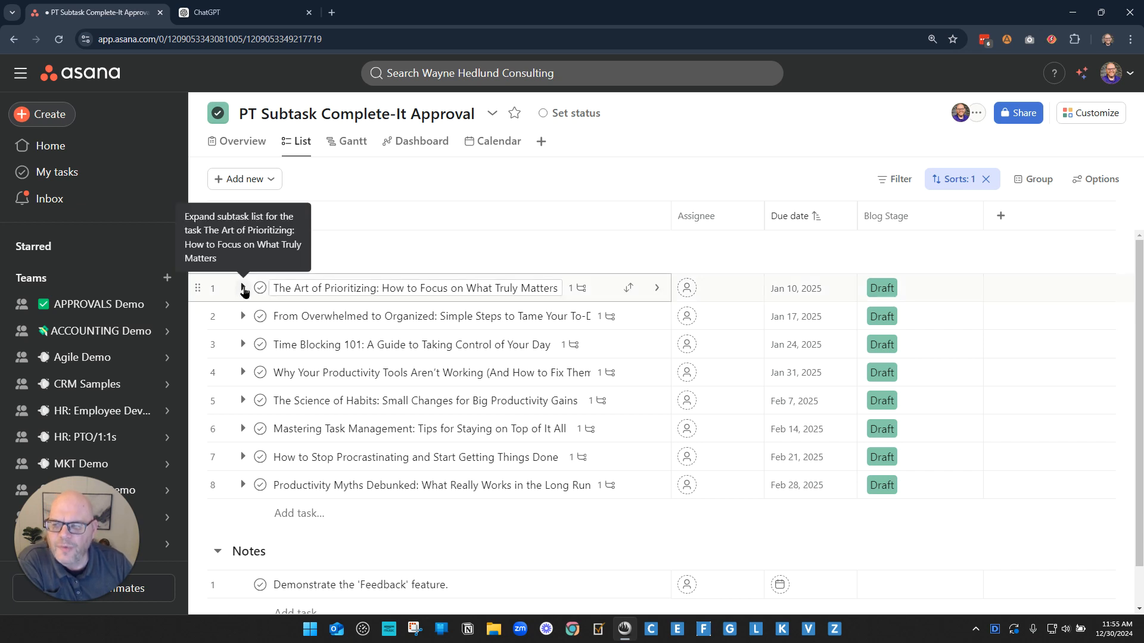
- Expand the subtasks of "The Art of Prioritizing: How to Focus on What Truly Matters" and examine the draft blog post content subtask
click(243, 288)
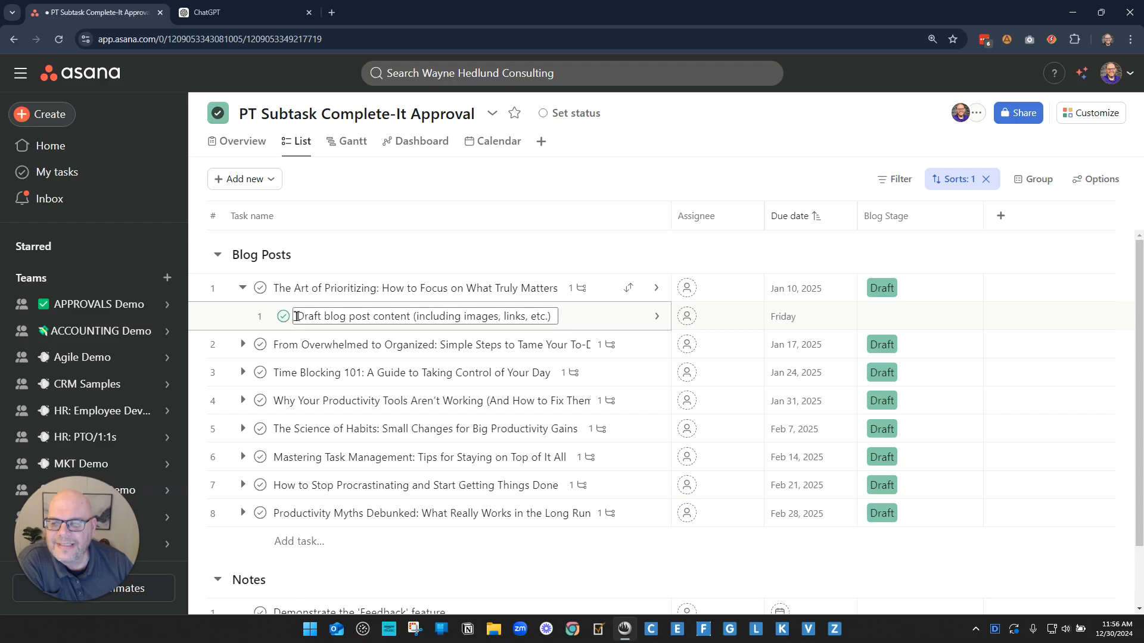
drag(293, 319, 531, 318)
click(498, 316)
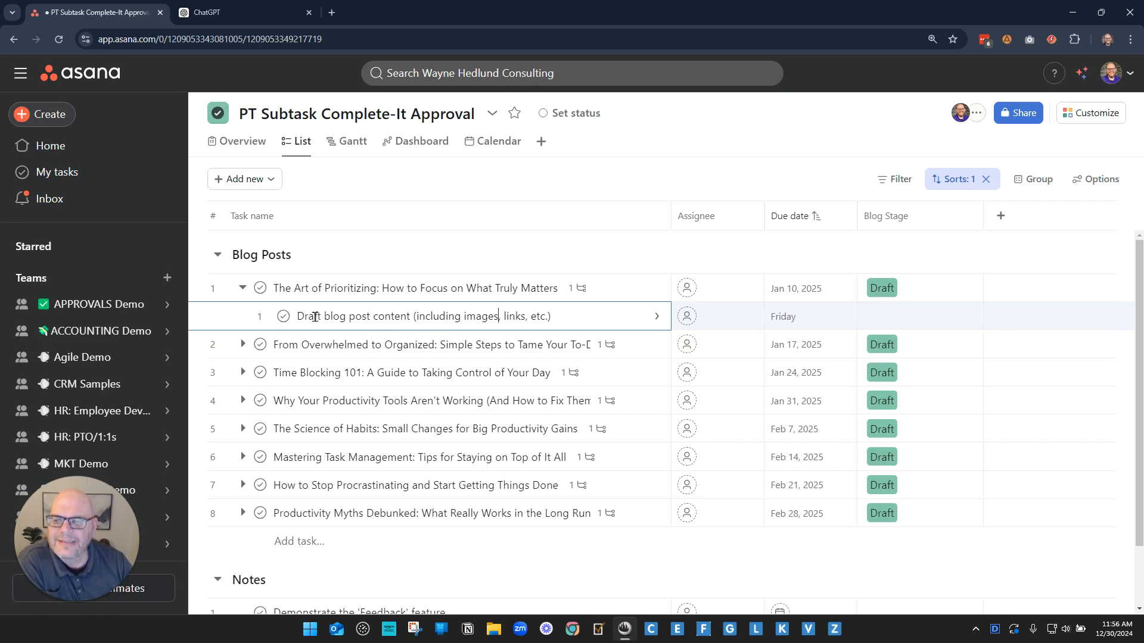
drag(308, 317, 484, 316)
click(482, 316)
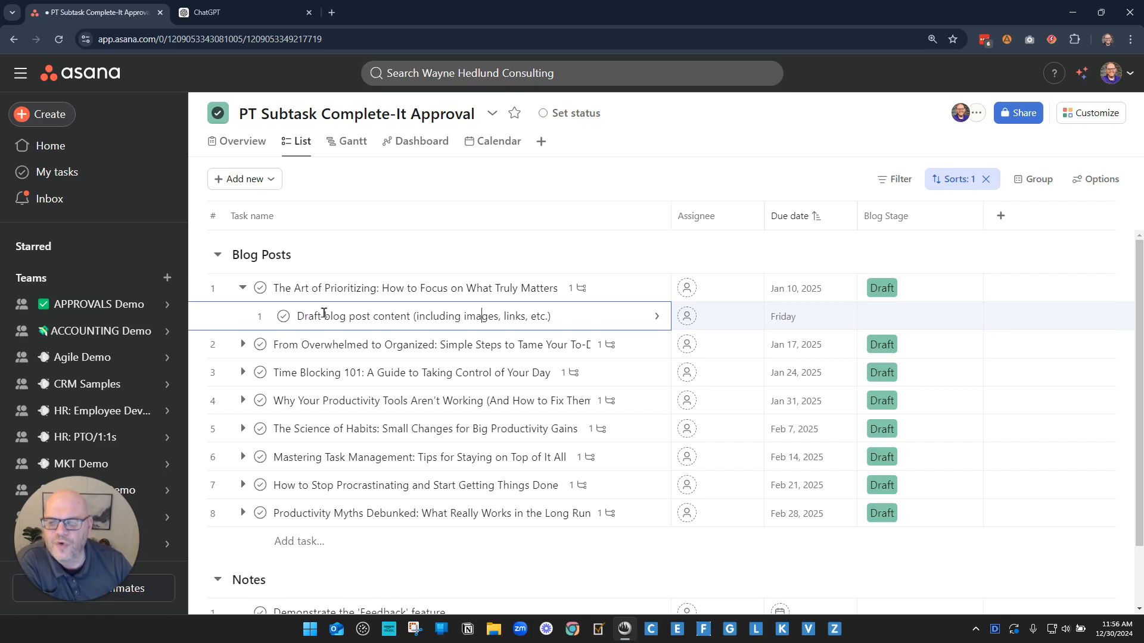
drag(325, 317, 483, 317)
click(485, 317)
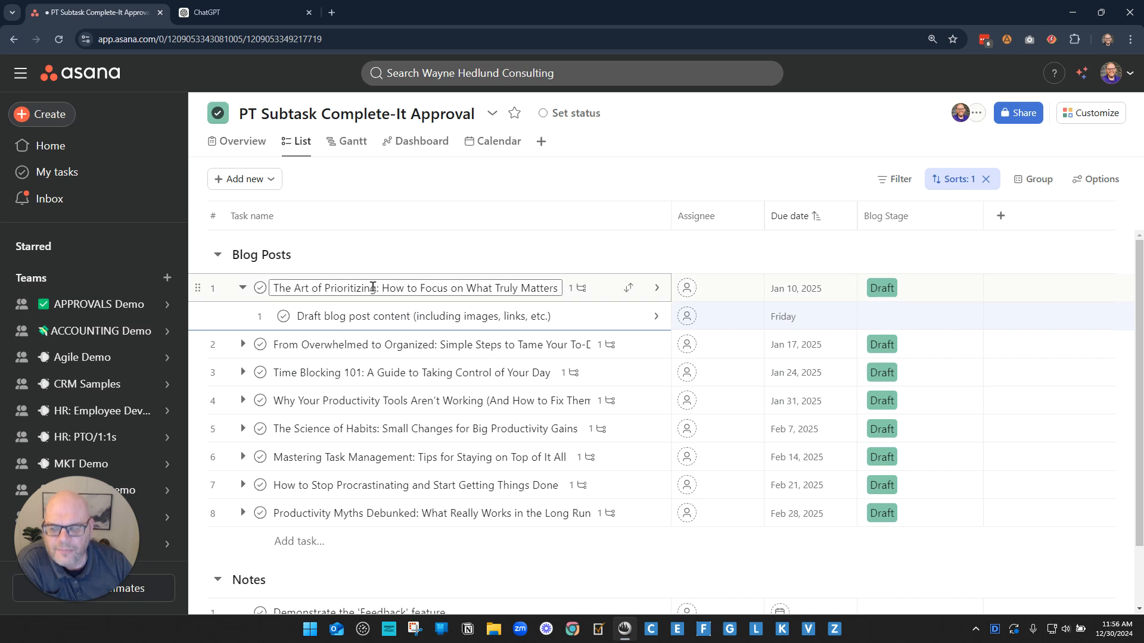
- Mark the draft blog post content subtask of "The Art of Prioritizing: How to Focus on What Truly Matters" as complete
drag(275, 287, 561, 287)
click(530, 173)
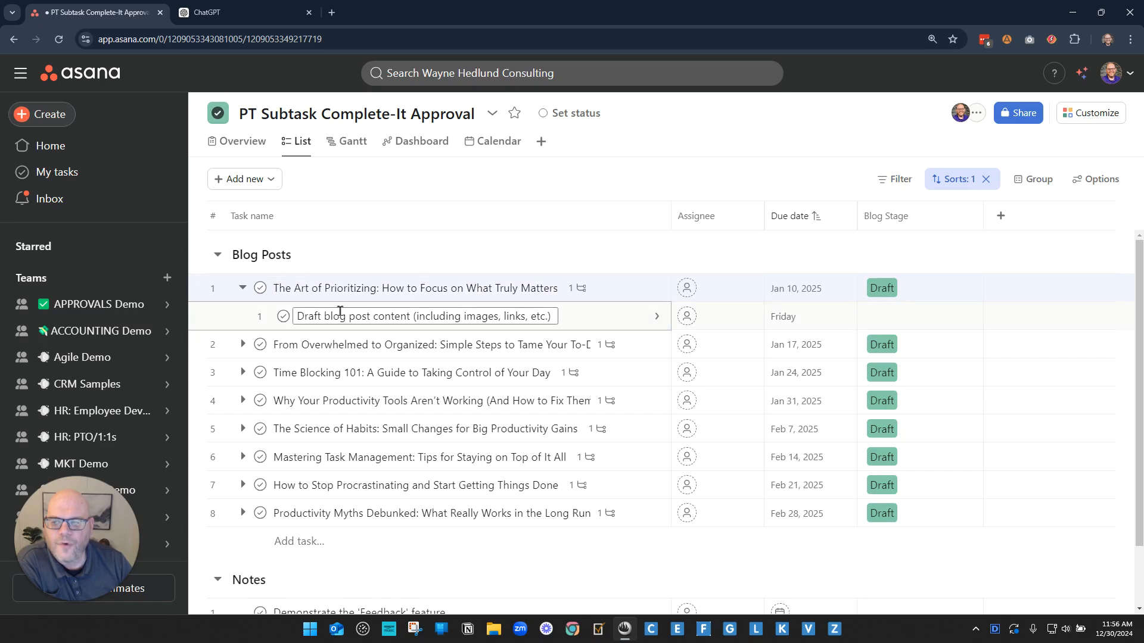
click(283, 317)
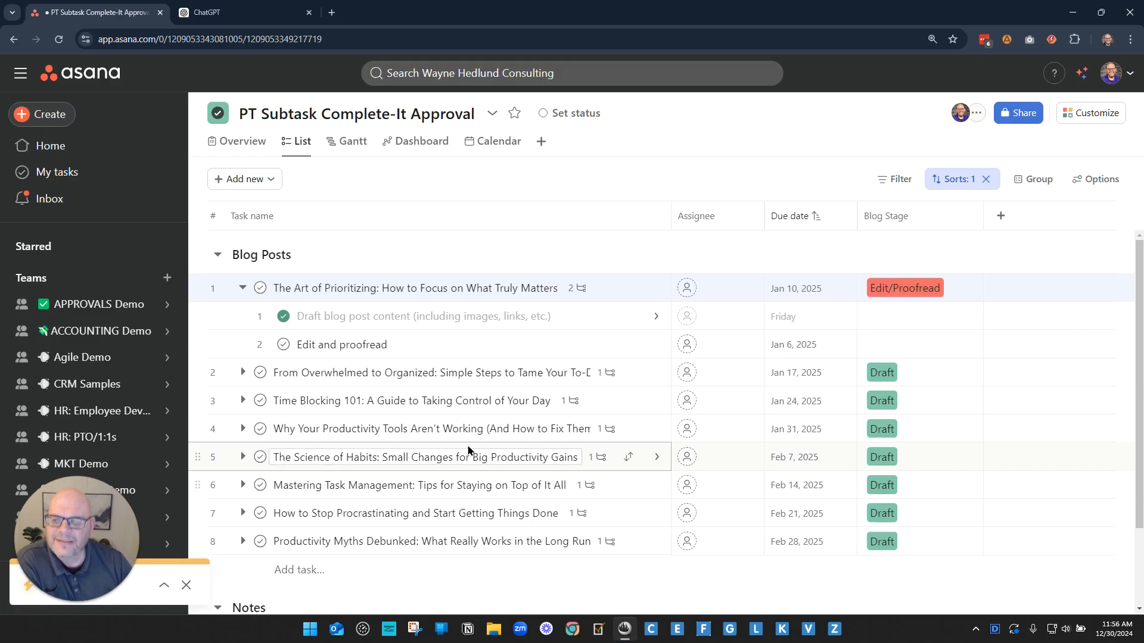
- Mark the "Edit and proofread" subtask of "The Art of Prioritizing" as complete
click(350, 346)
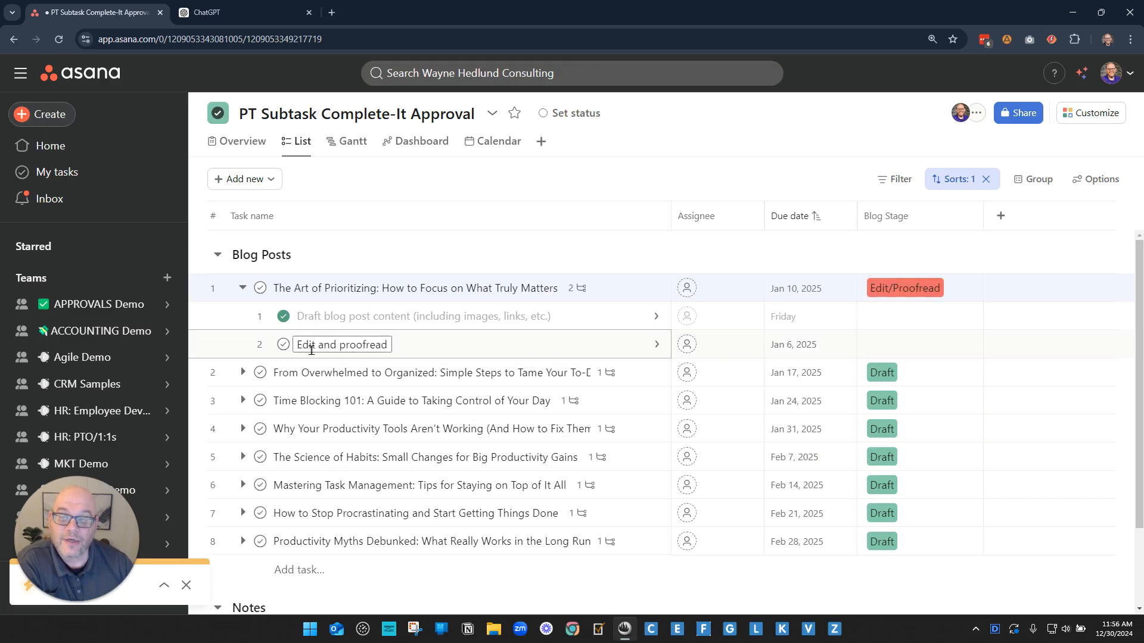
drag(296, 344, 384, 347)
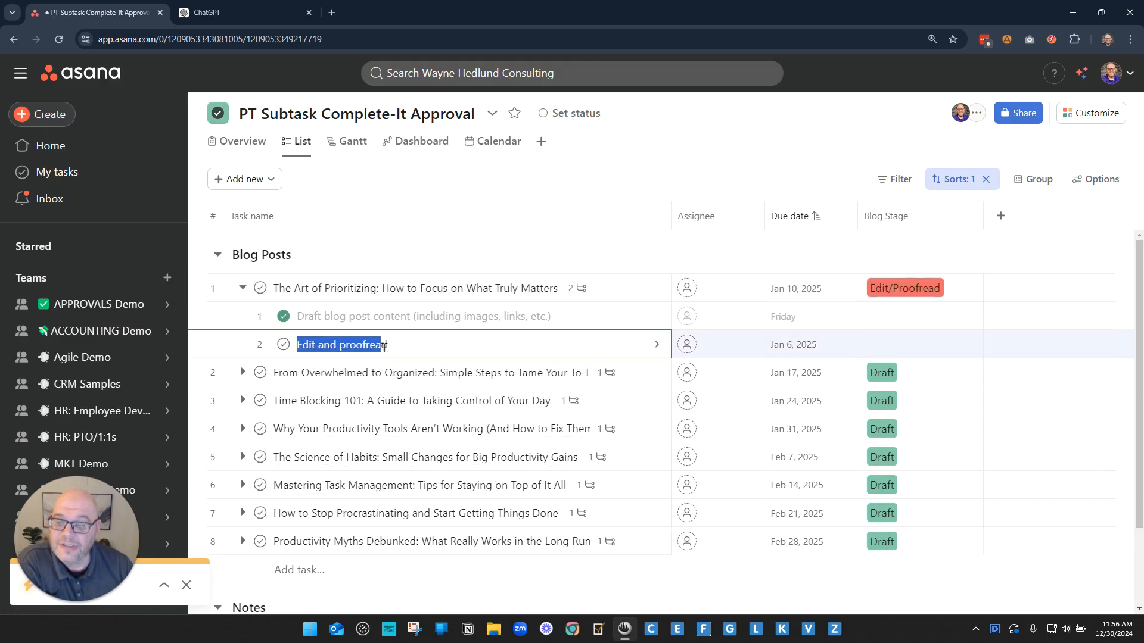
click(406, 177)
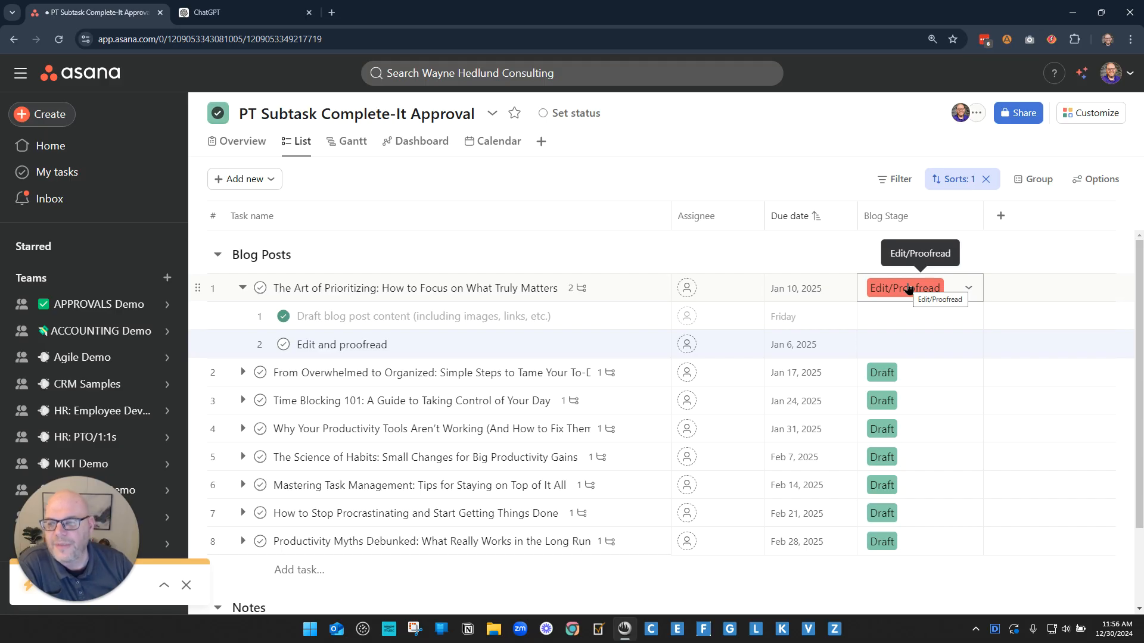
click(307, 345)
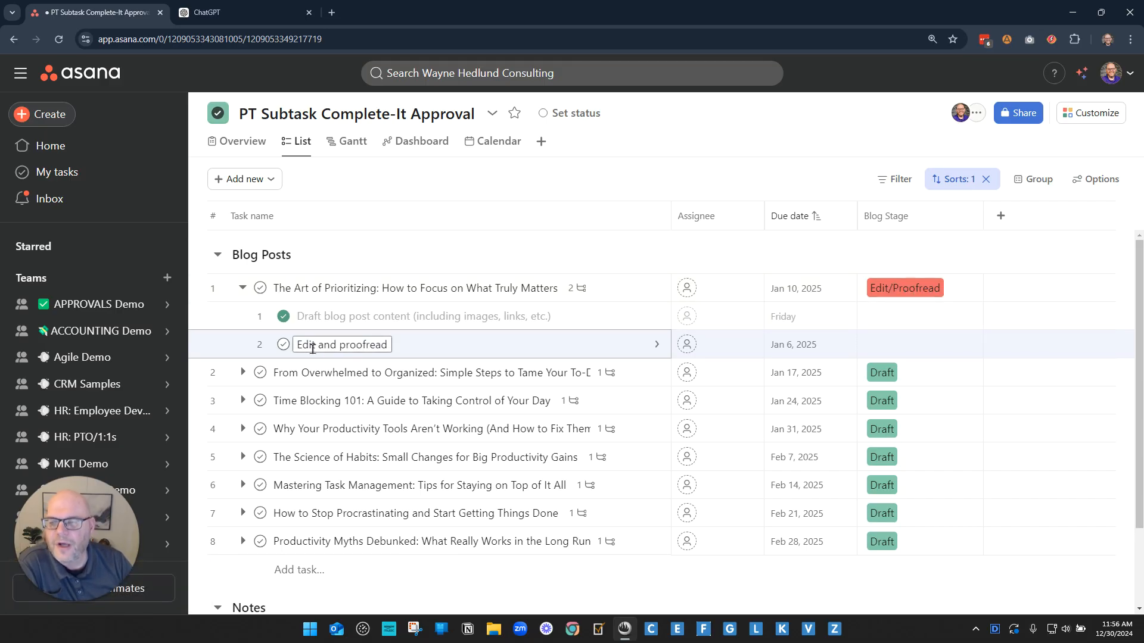
click(283, 344)
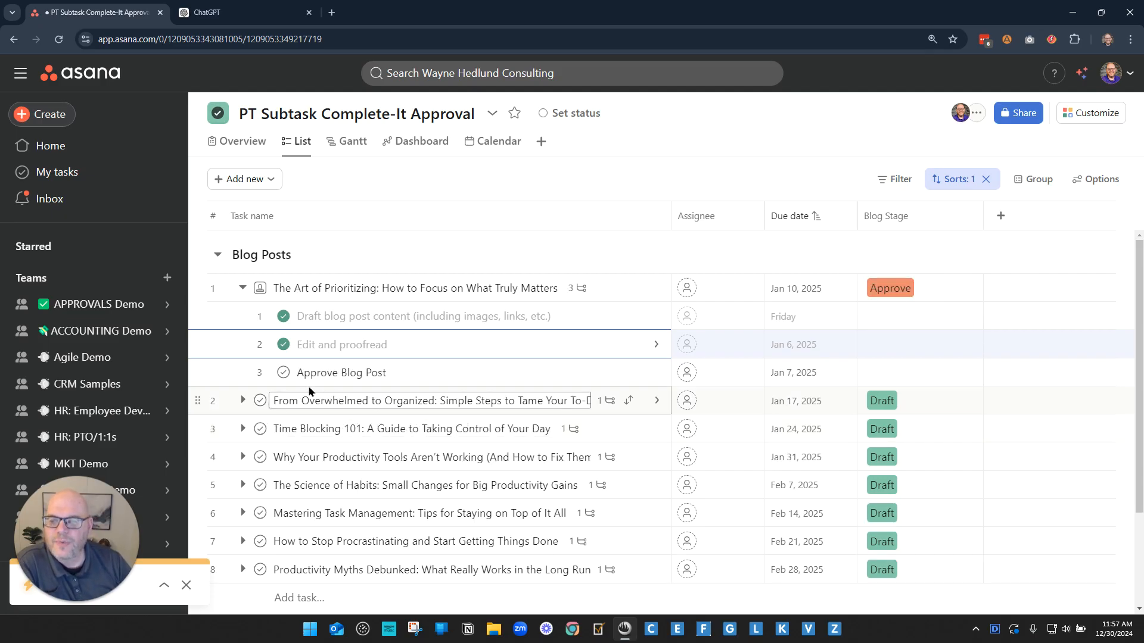
- Complete the "Approve Blog Post" subtask and set the approval status of its parent task, "The Art of Prioritizing", to Changes requested
drag(296, 372, 385, 370)
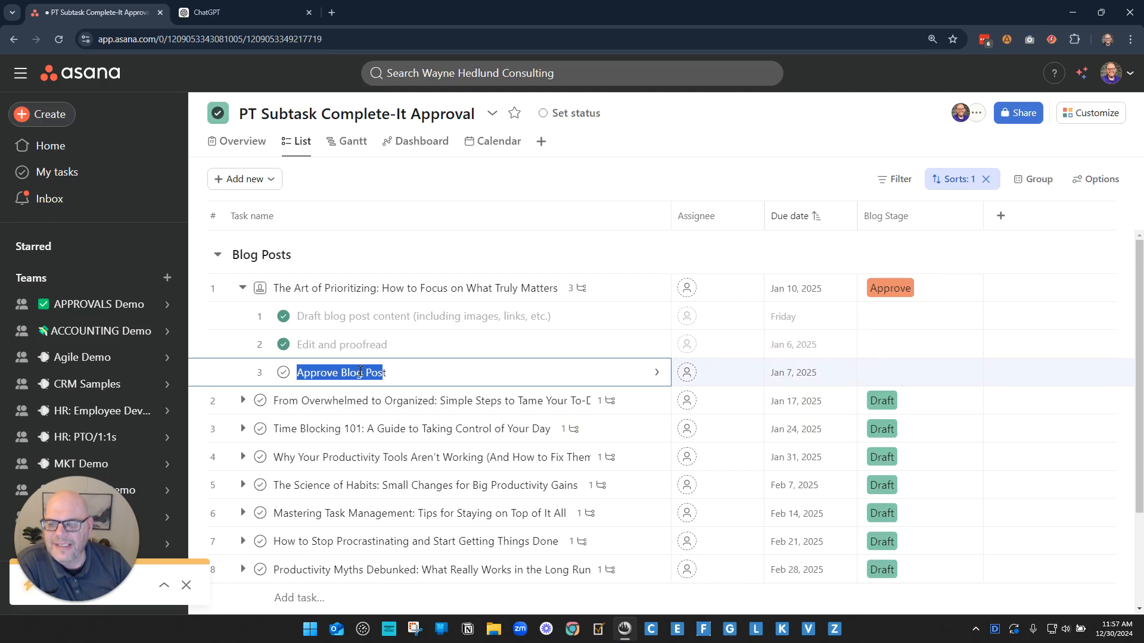
click(361, 372)
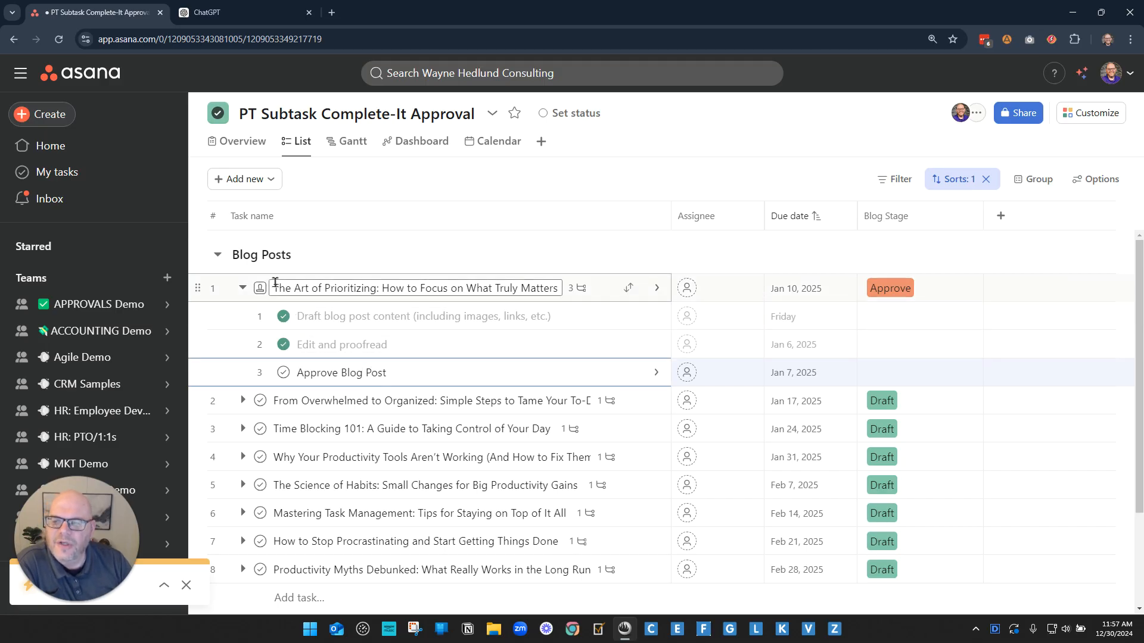
drag(275, 289, 563, 288)
click(520, 288)
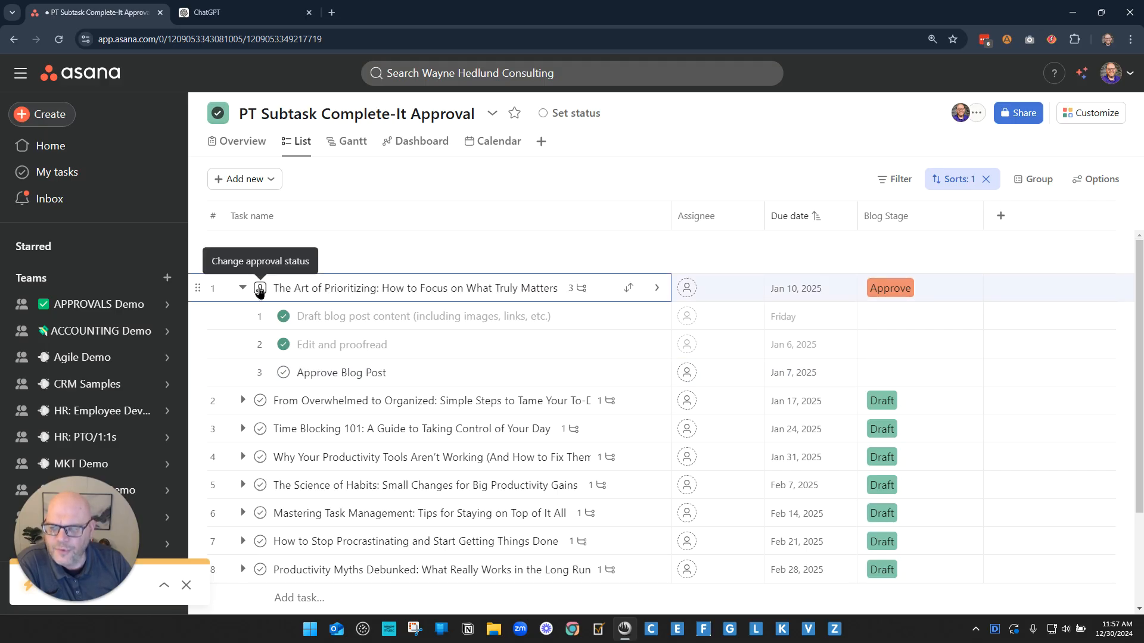
click(283, 373)
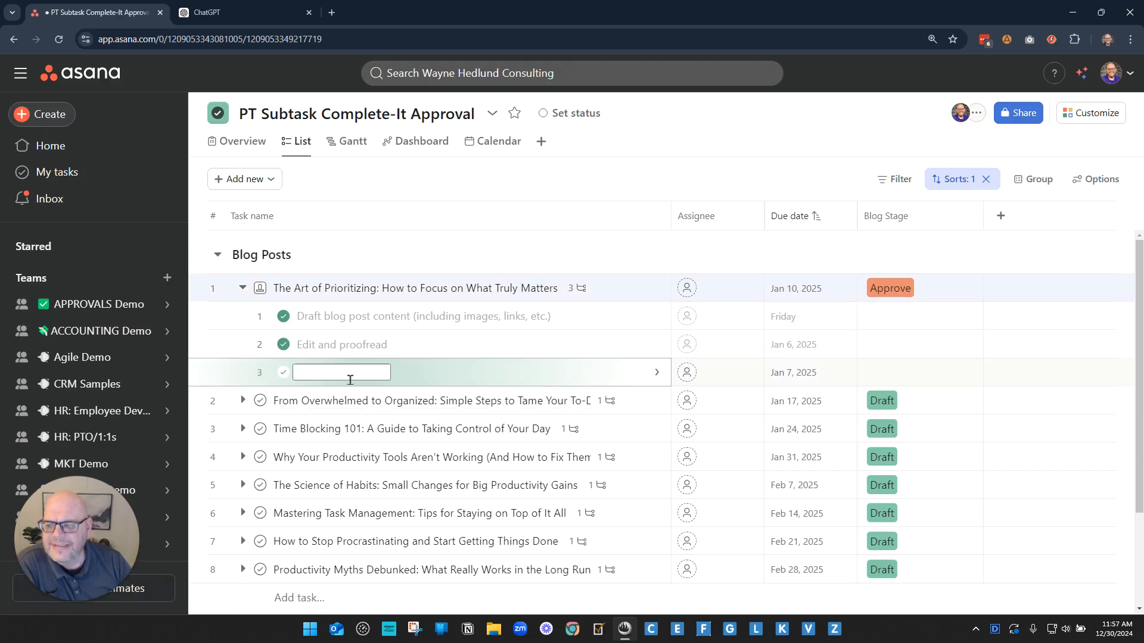
click(261, 289)
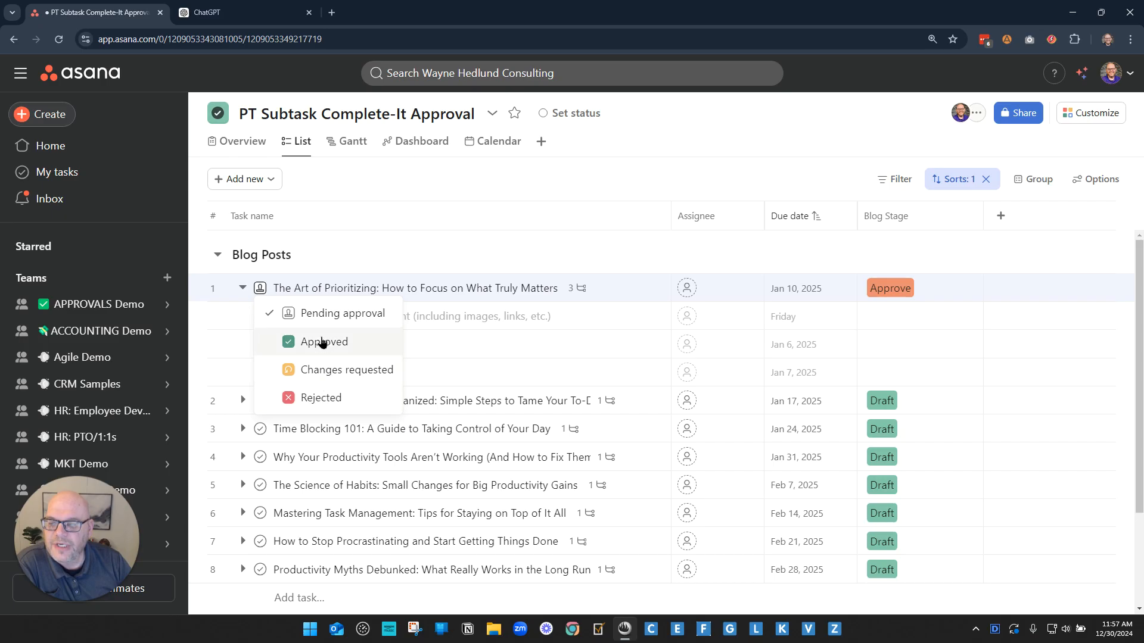
click(326, 370)
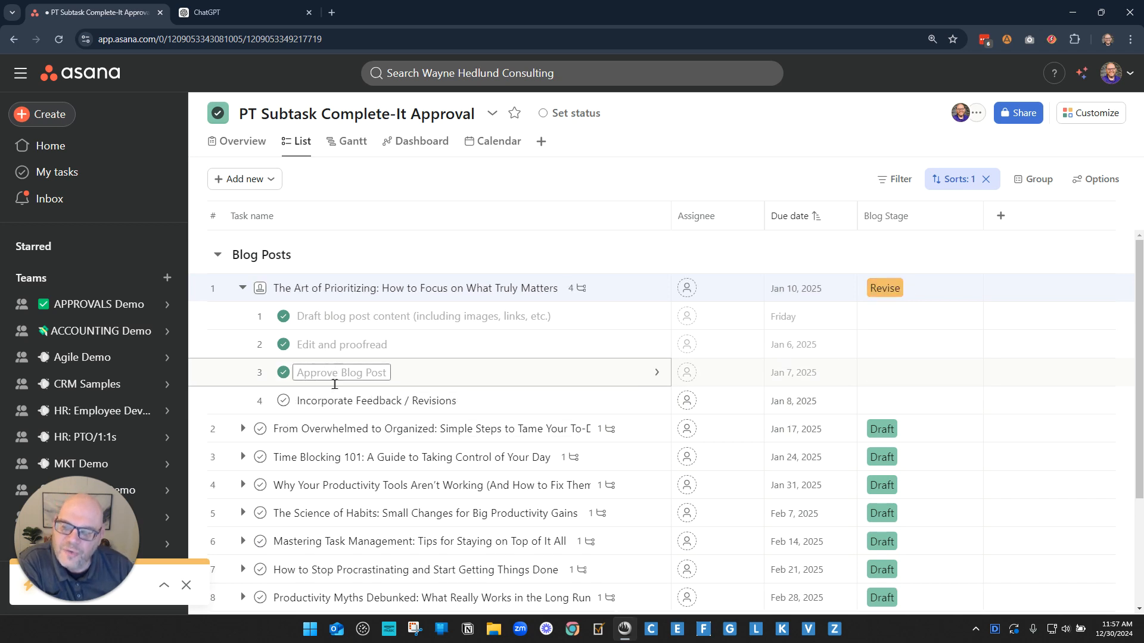
- Mark the "Incorporate Feedback / Revisions" subtask of "The Art of Prioritizing" as complete
drag(307, 401, 430, 396)
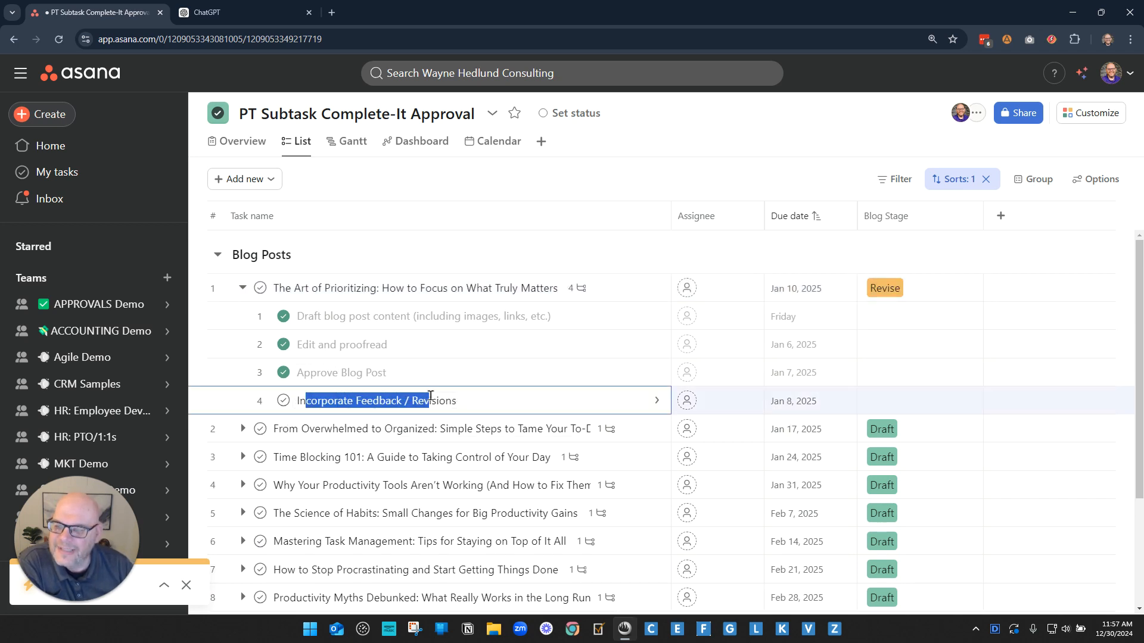
click(432, 401)
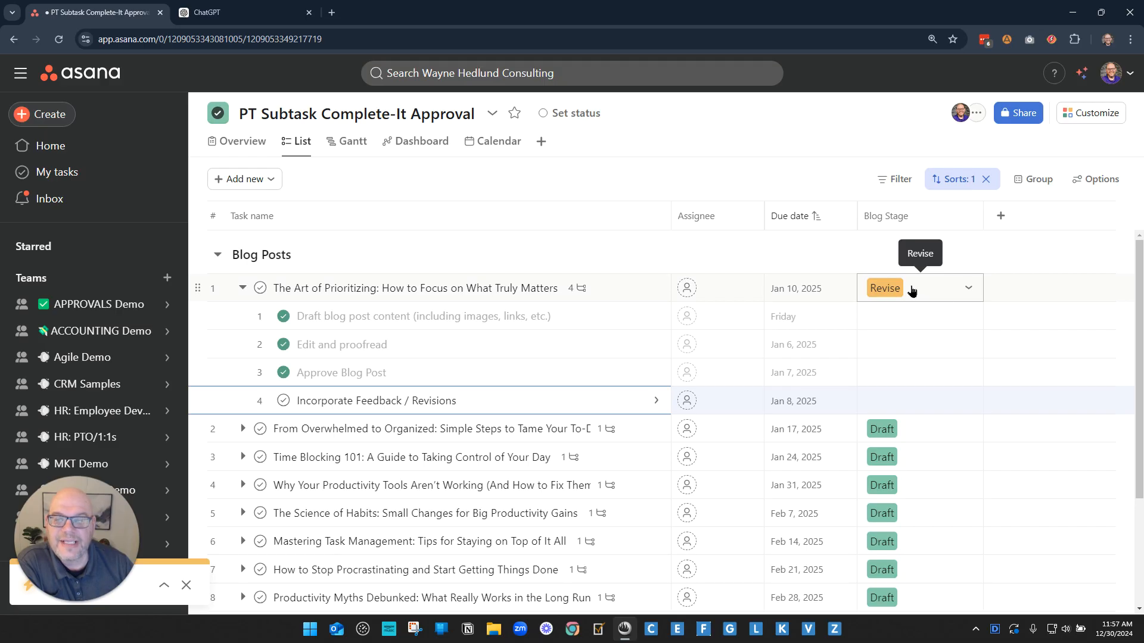
click(283, 400)
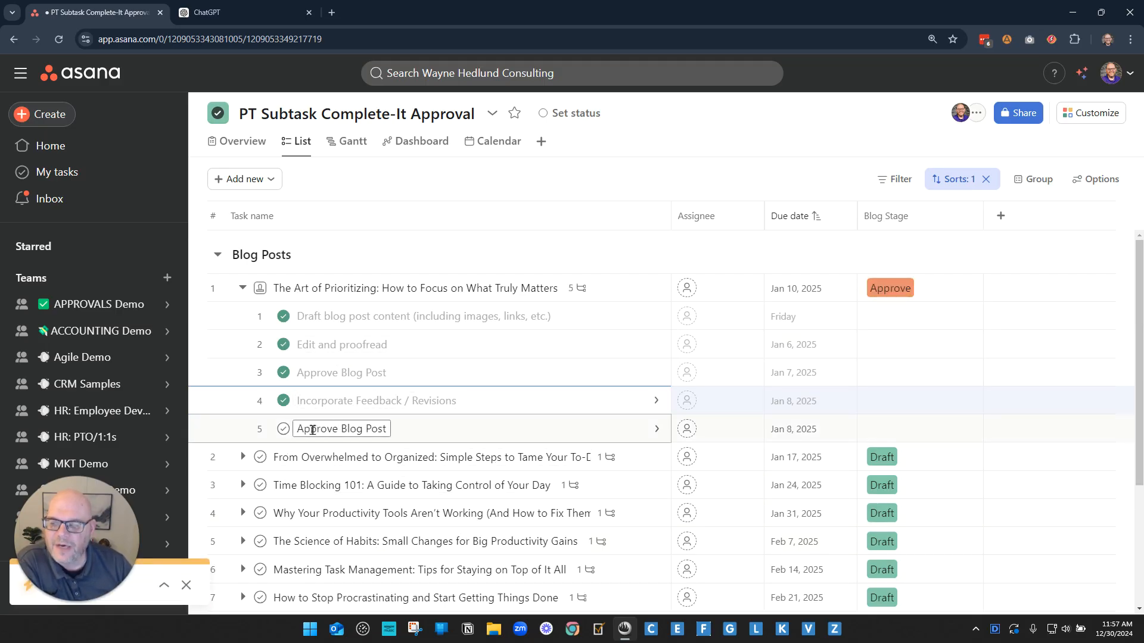
- Set the approval status of "The Art of Prioritizing" to Approved and complete its second "Approve Blog Post" subtask
click(261, 292)
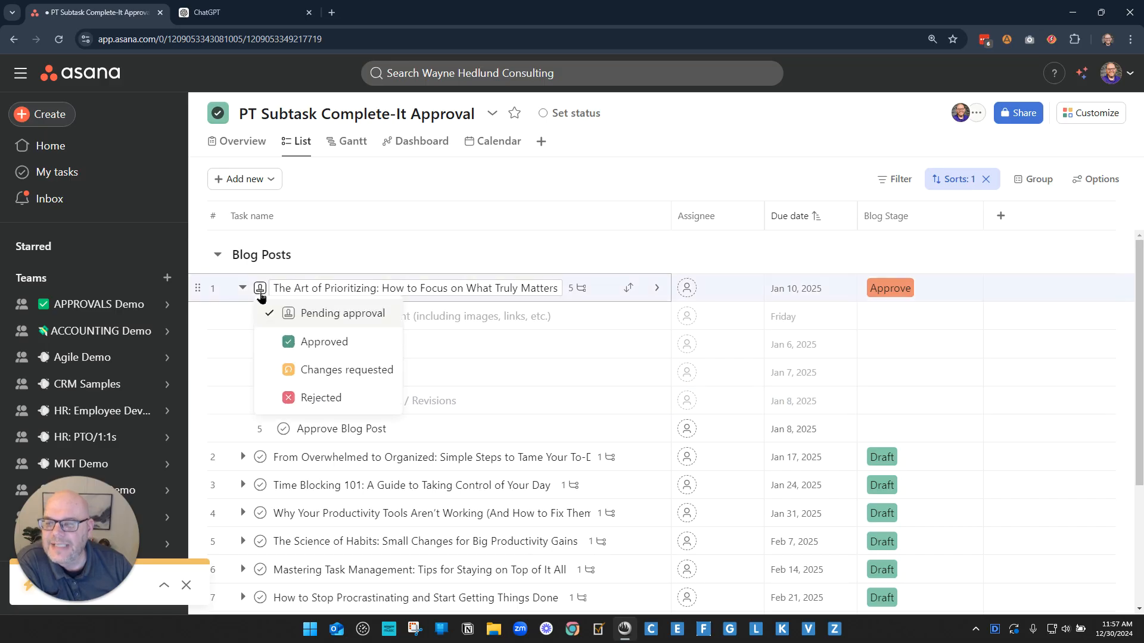
click(321, 340)
click(284, 429)
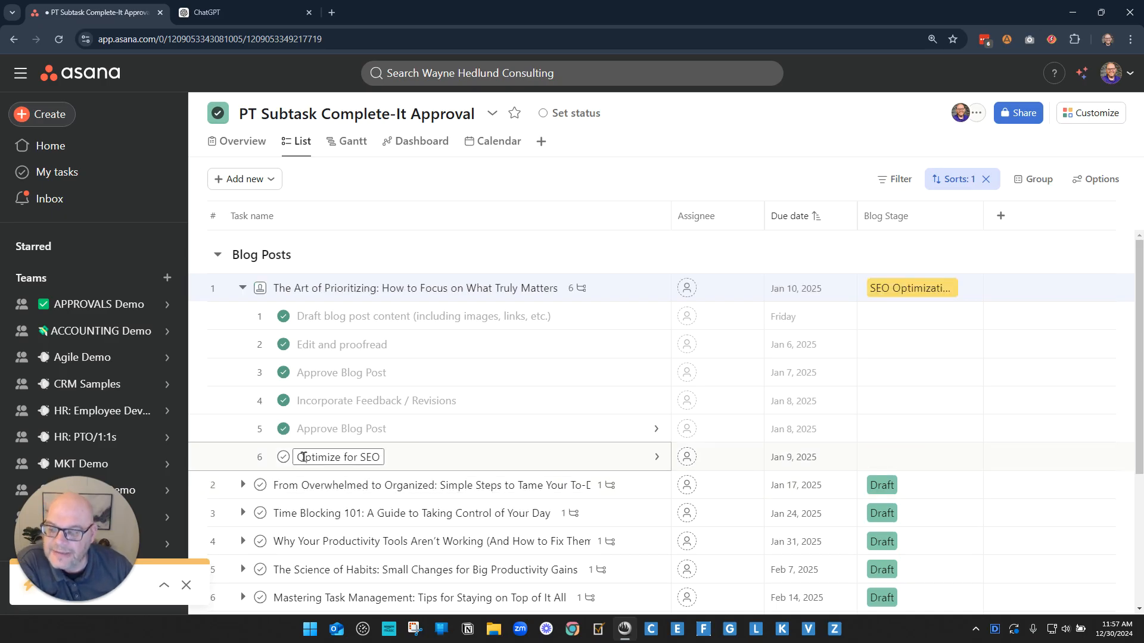
- Complete the "Optimize for SEO" and "Publish & Promote" subtasks of "The Art of Prioritizing"
click(354, 457)
key(ctrl+a)
key(BackSpace)
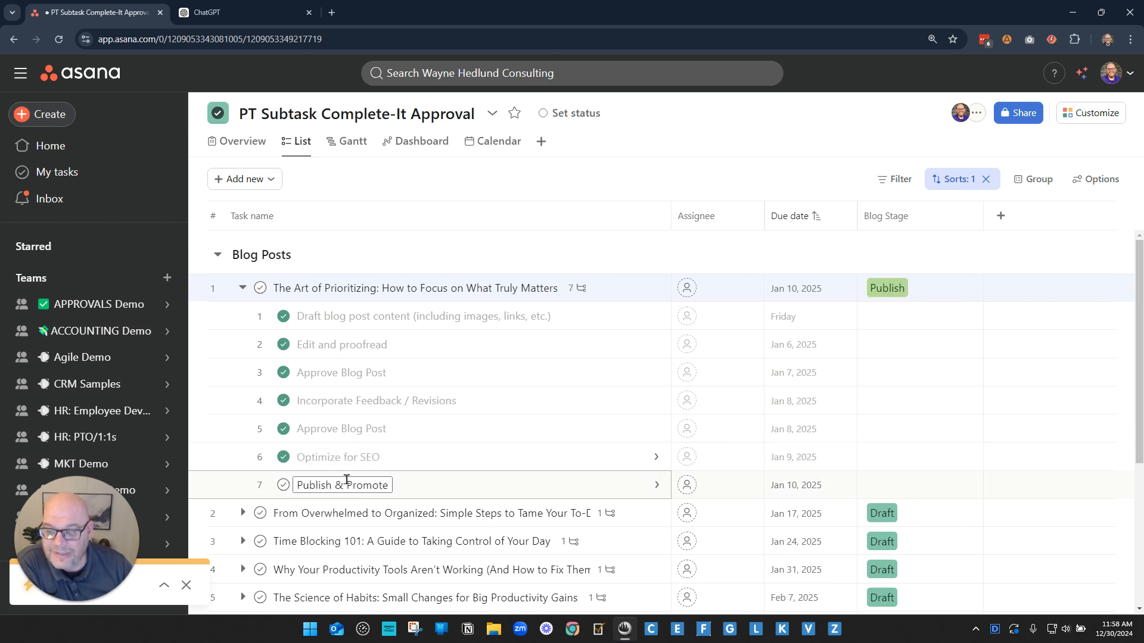
click(283, 485)
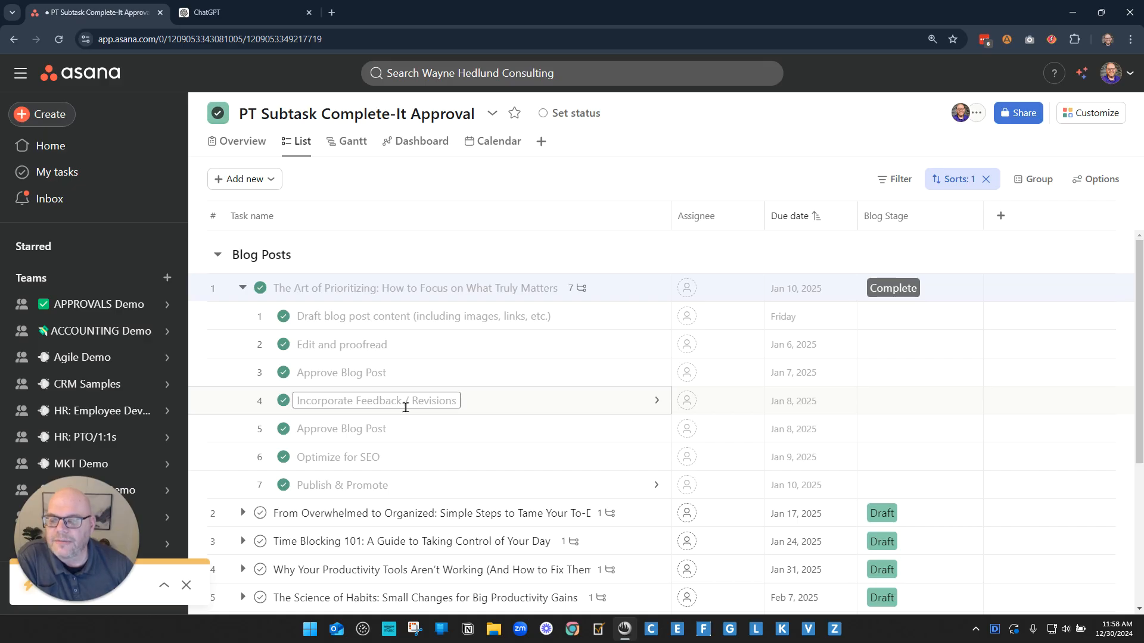
- Examine the subtasks of the completed task "The Art of Prioritizing", look through its details and close them
drag(298, 372, 379, 371)
click(378, 372)
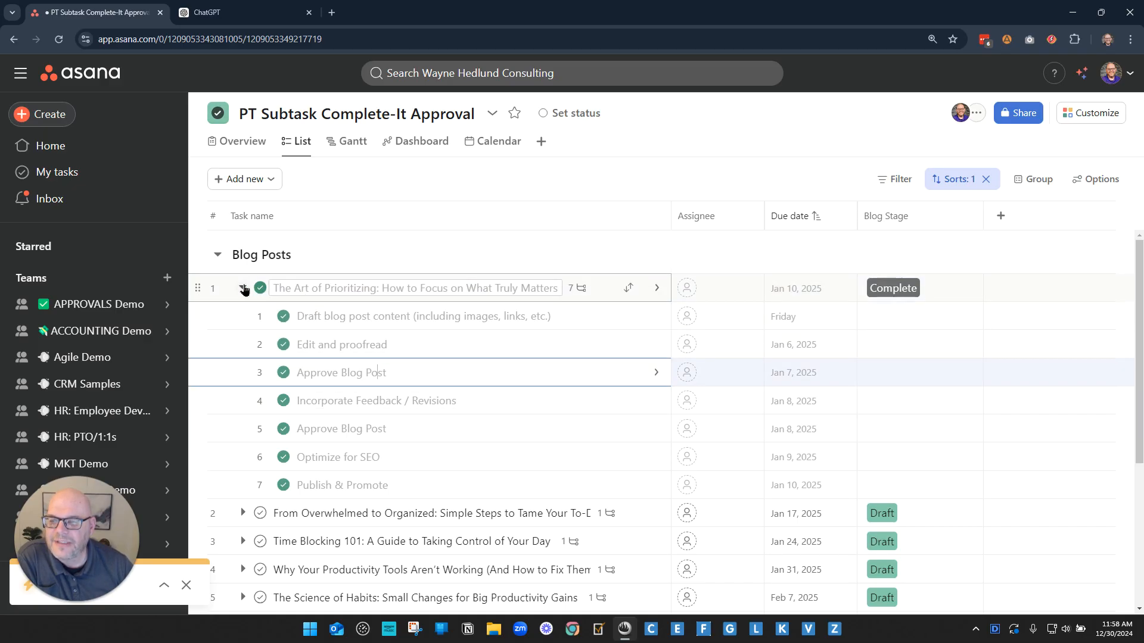
click(242, 287)
drag(275, 287, 575, 289)
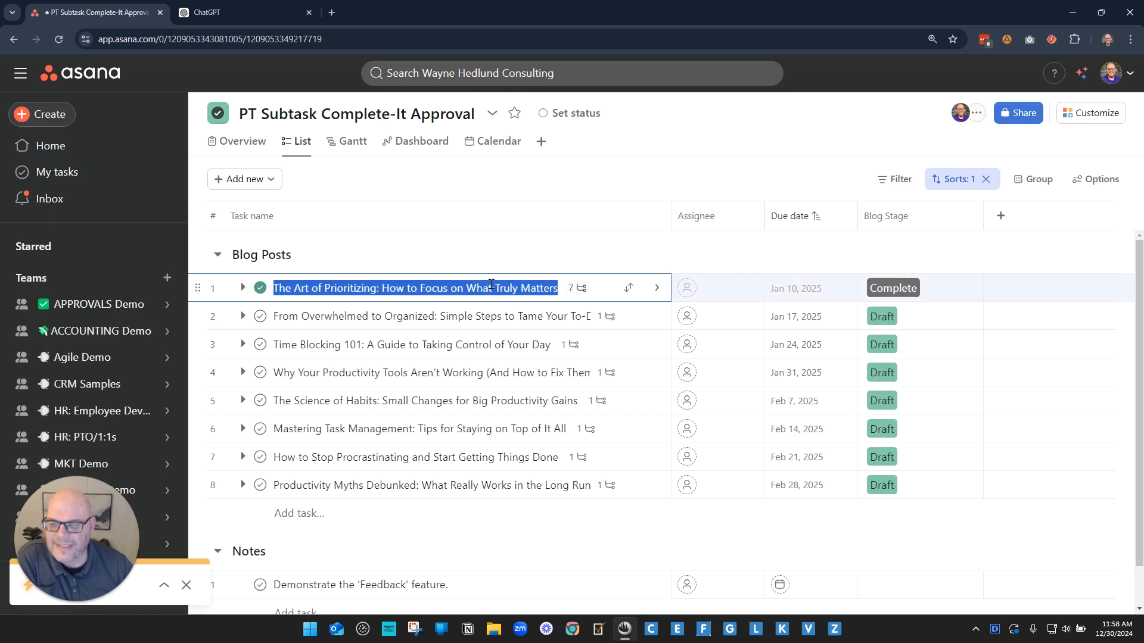
click(492, 286)
click(245, 288)
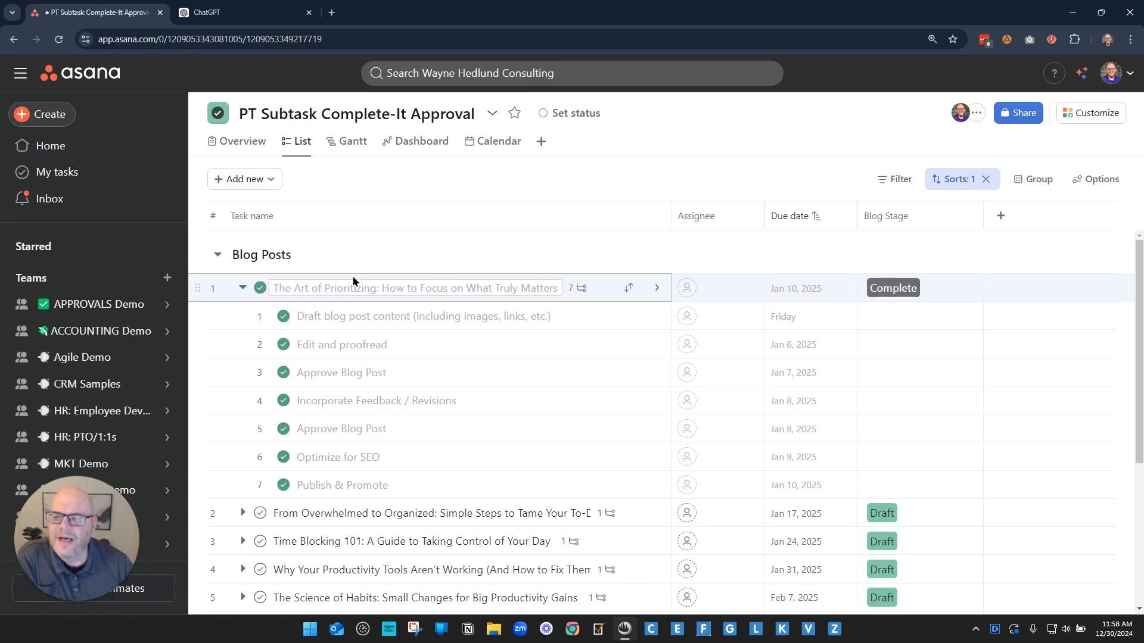
click(600, 291)
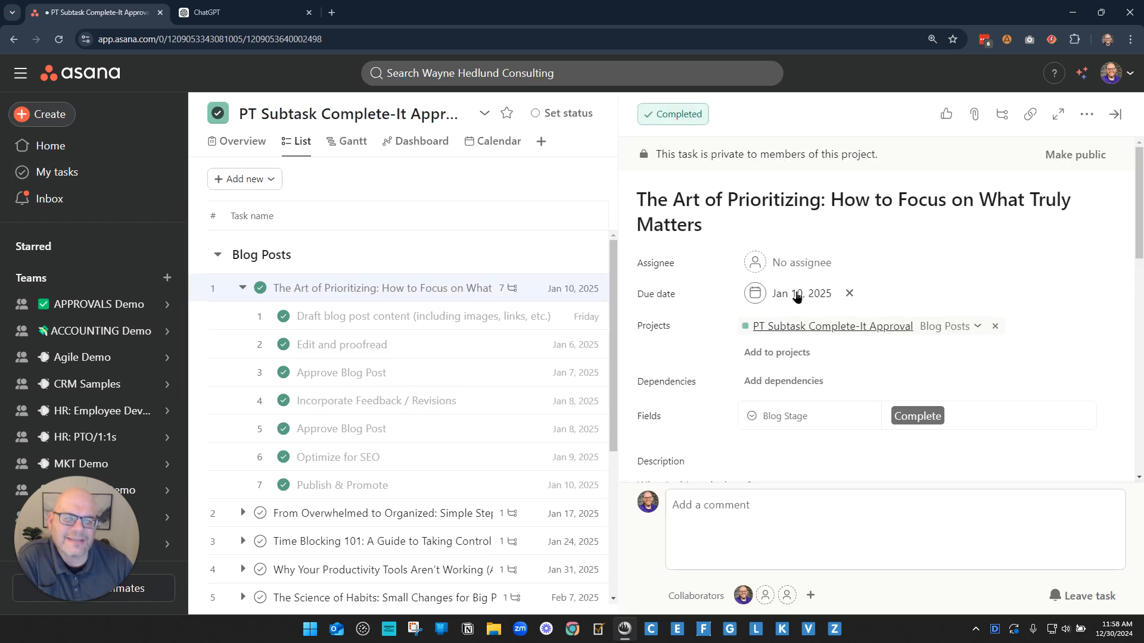
scroll(842, 454, down, 10)
scroll(842, 409, up, 10)
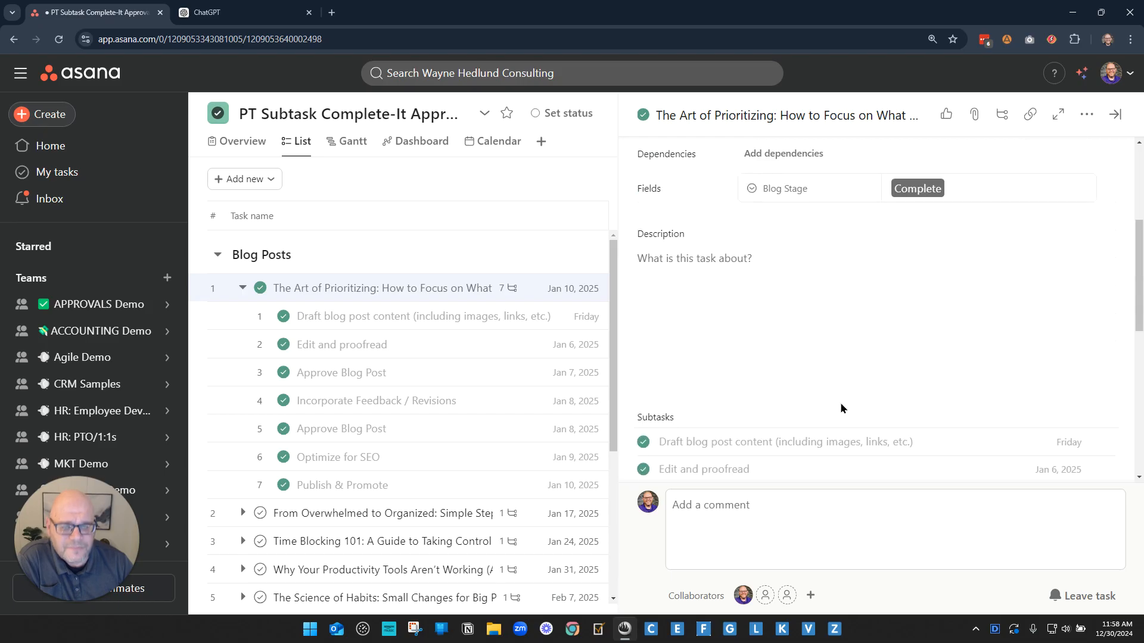
click(562, 185)
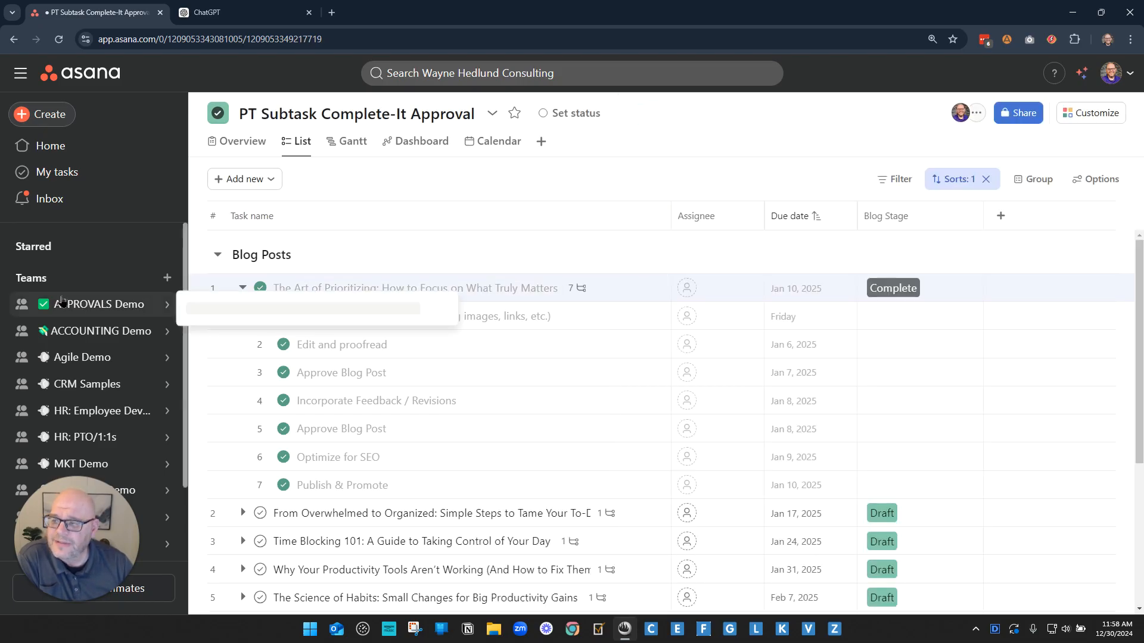
- Open the APPROVALS Demo team overview and review the approval projects listed under Curated work
click(99, 304)
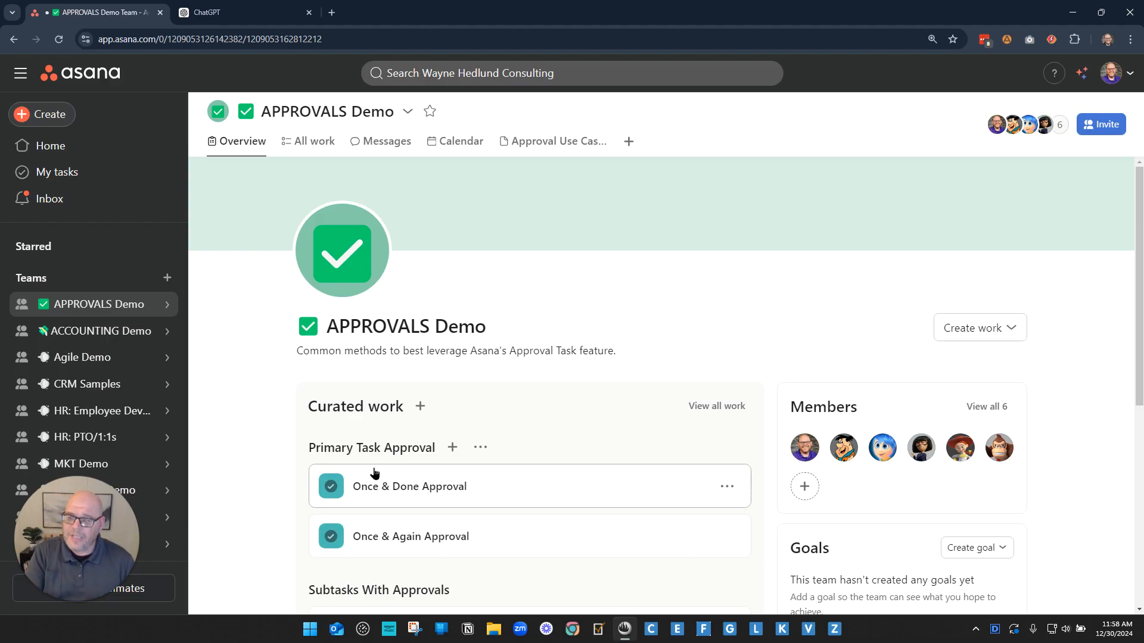
scroll(374, 473, down, 6)
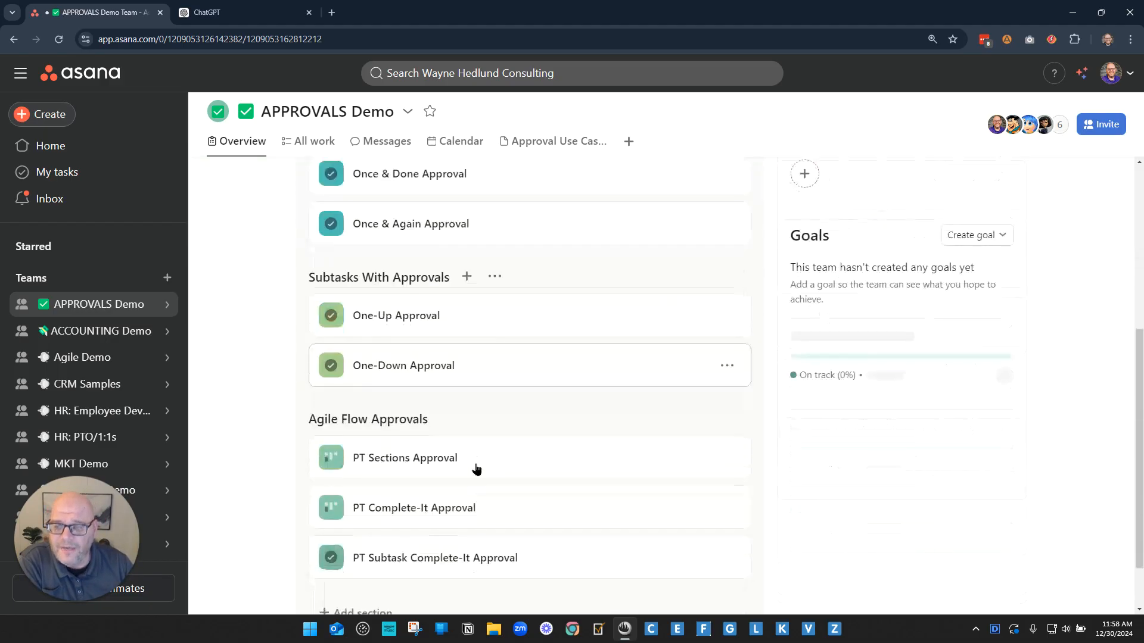
scroll(454, 499, up, 6)
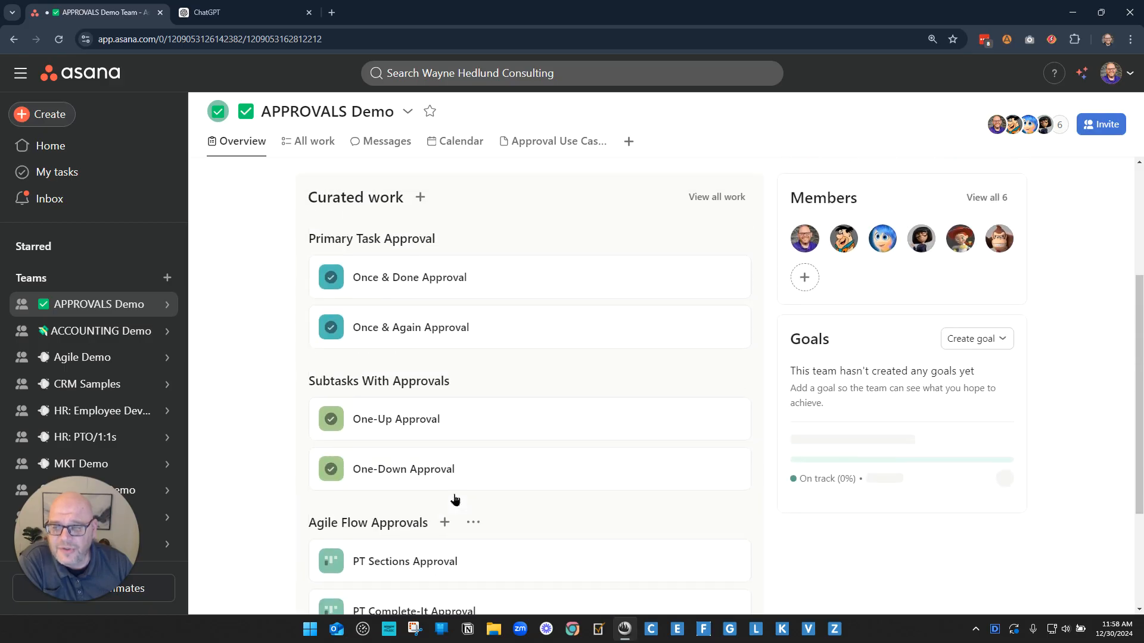
scroll(566, 476, up, 1)
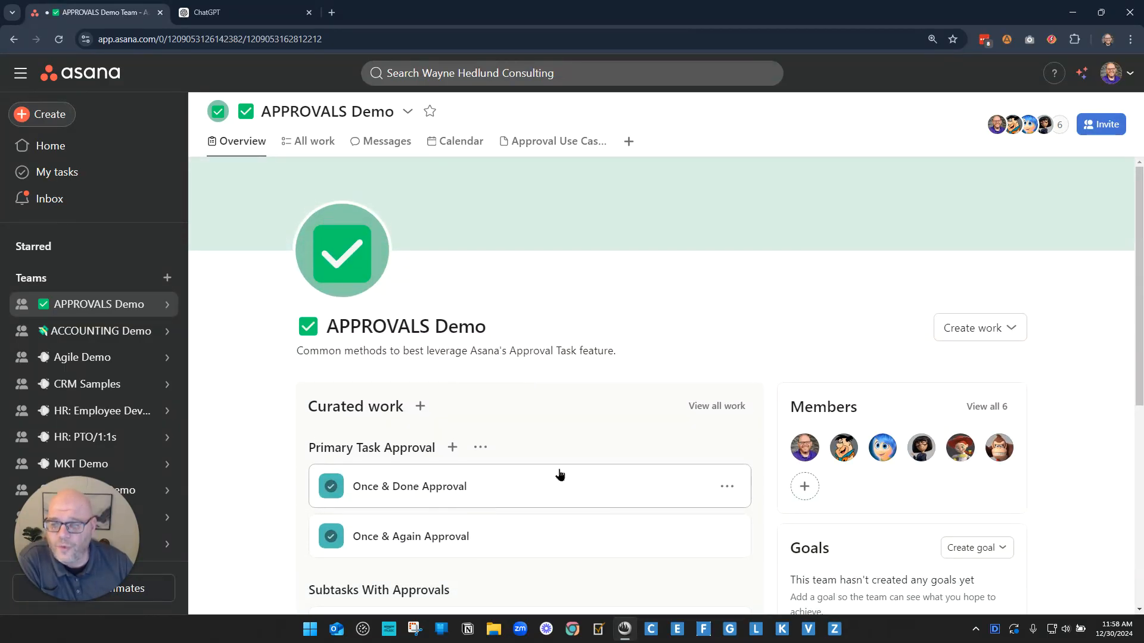
scroll(558, 474, down, 5)
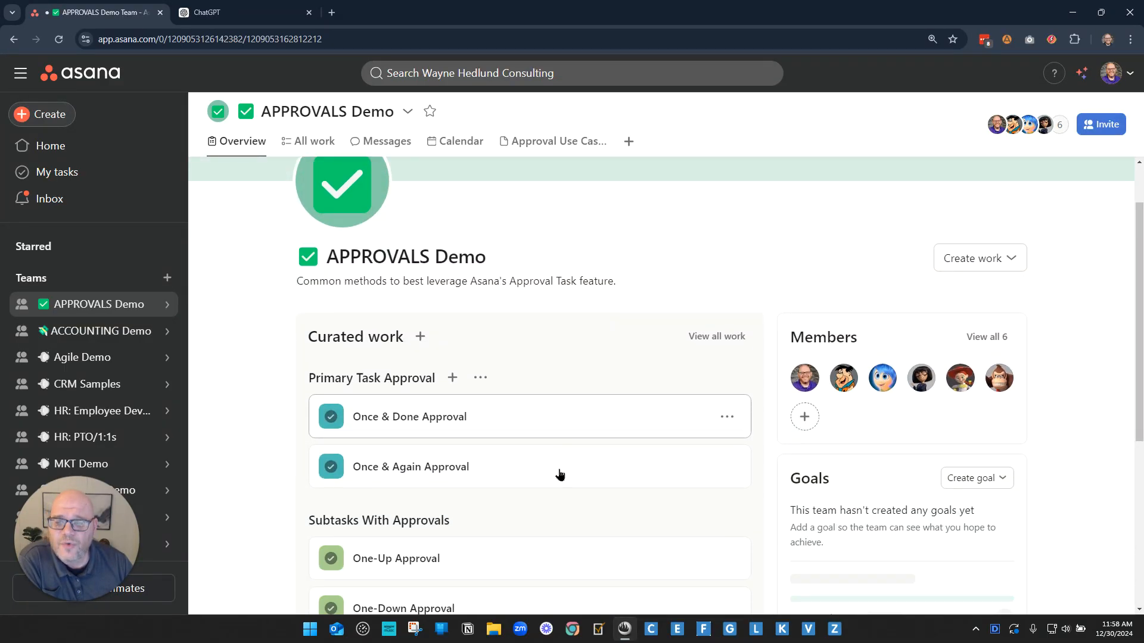
scroll(552, 476, up, 5)
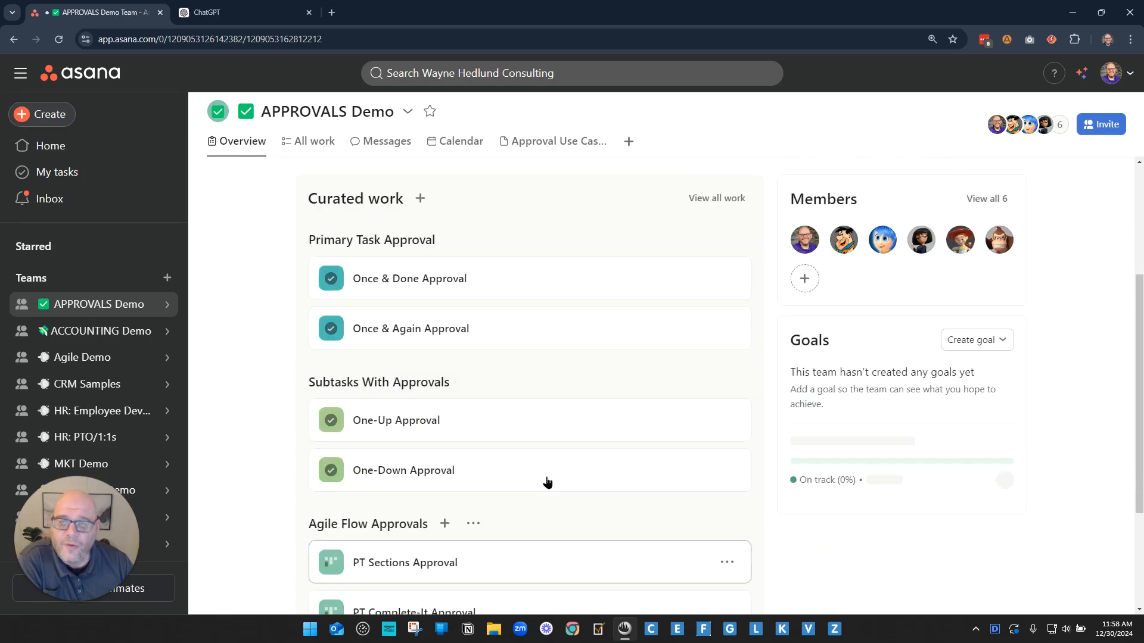